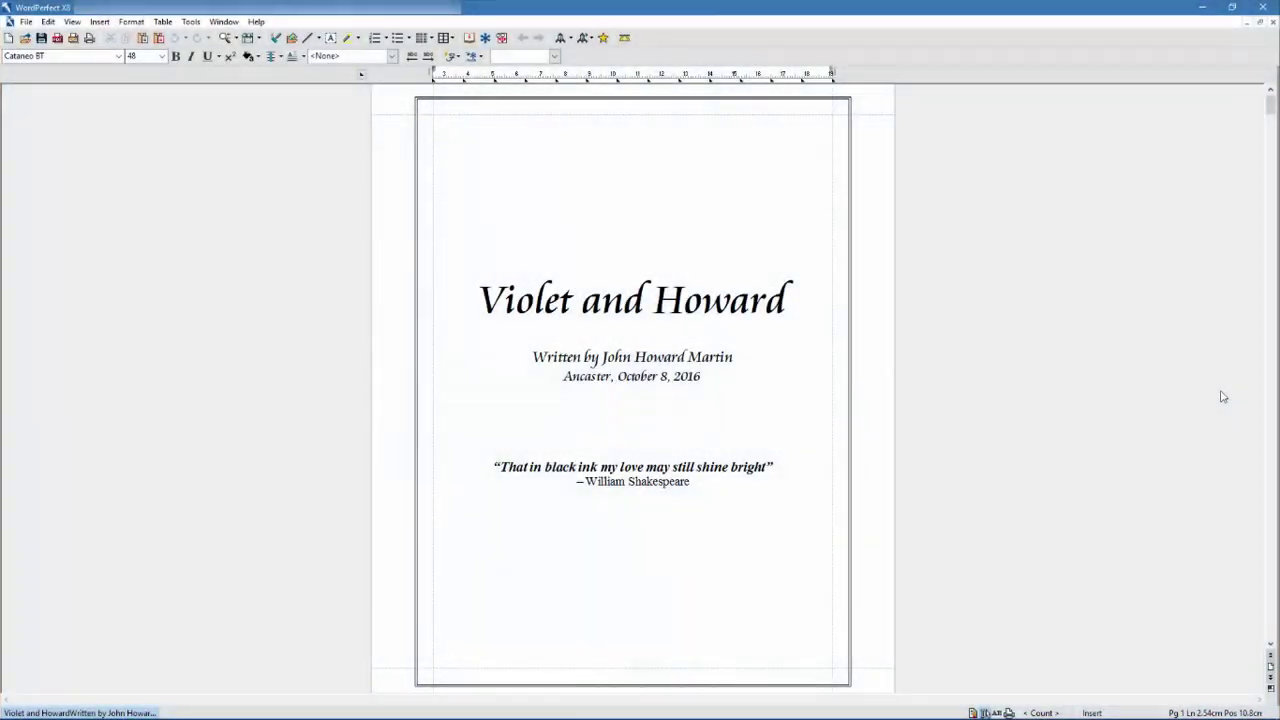
- Scroll through the memoir from its title page down to the captioned photo pages
scroll(1222, 397, "down", 5)
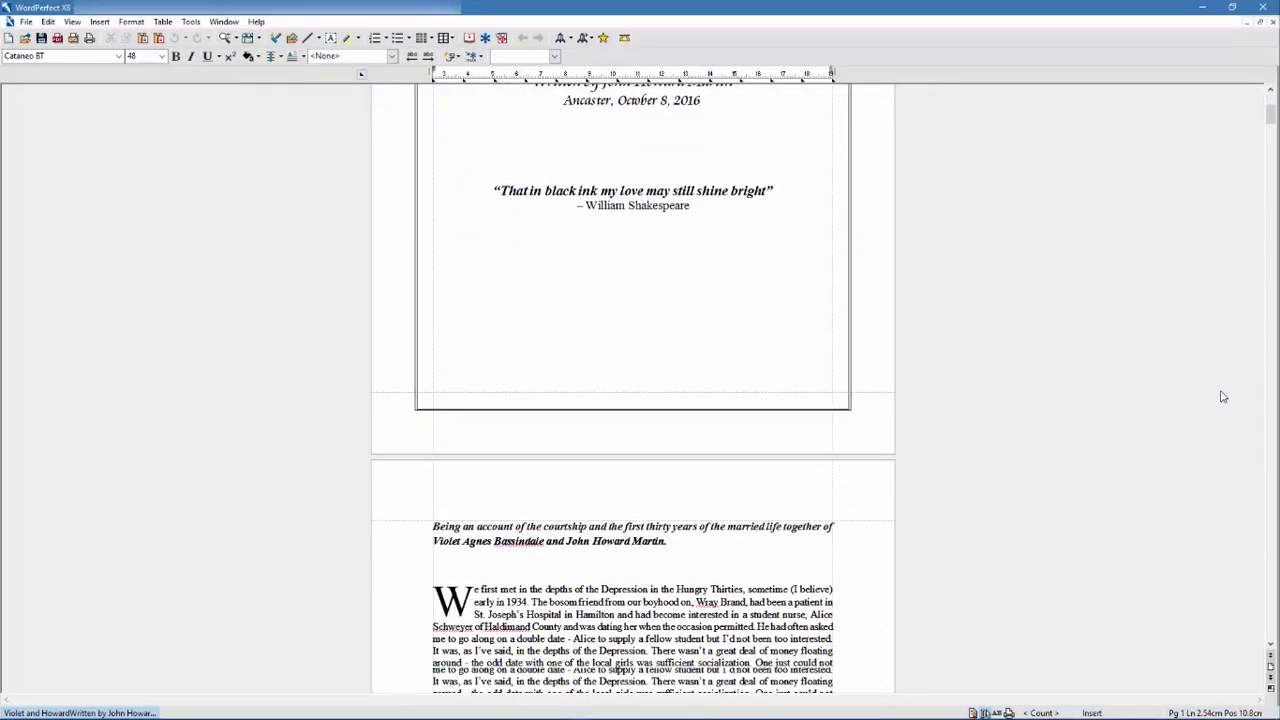
scroll(1222, 397, "down", 2)
scroll(1222, 397, "down", 3)
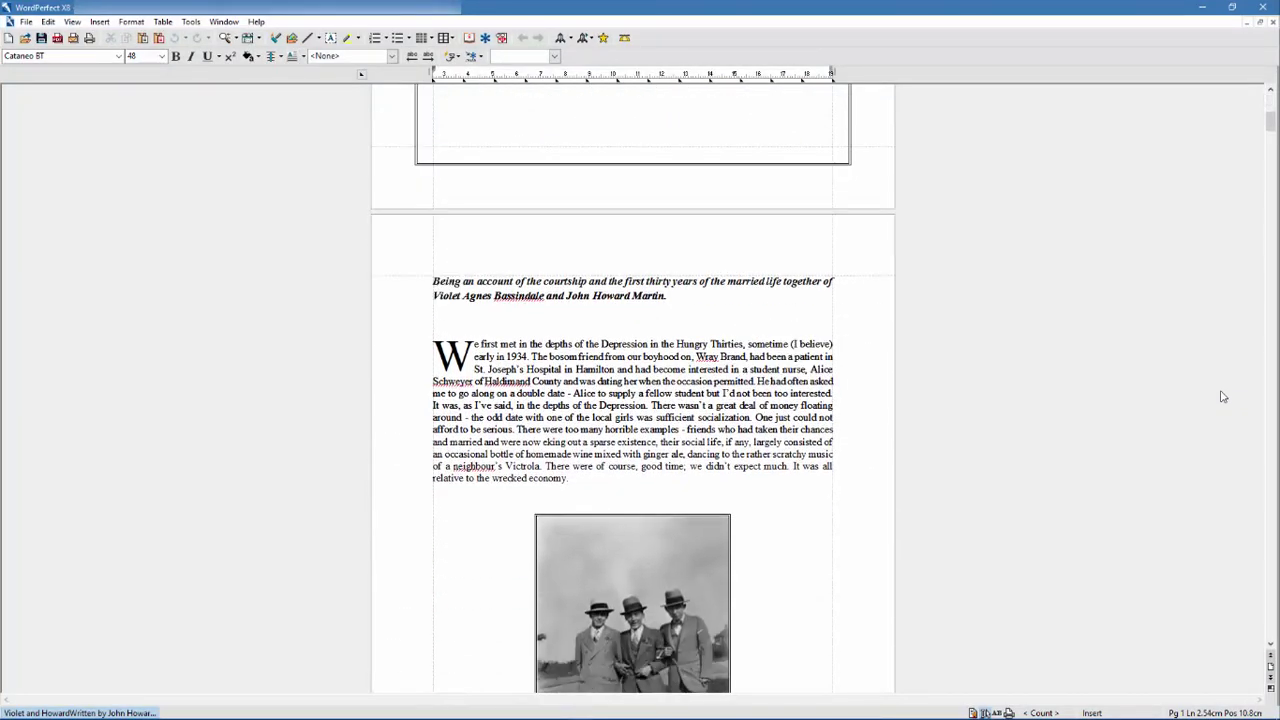
scroll(1222, 397, "down", 4)
scroll(1222, 397, "down", 7)
scroll(1222, 397, "down", 4)
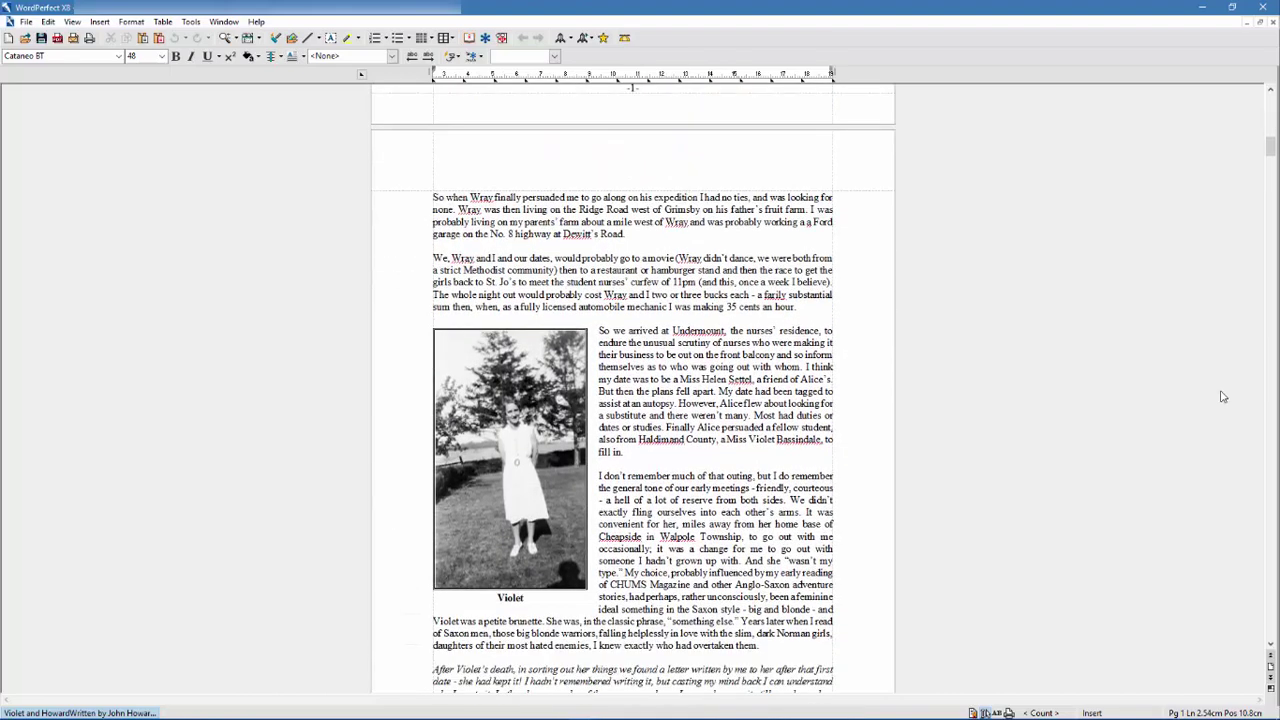
scroll(1222, 397, "down", 4)
scroll(1222, 397, "down", 3)
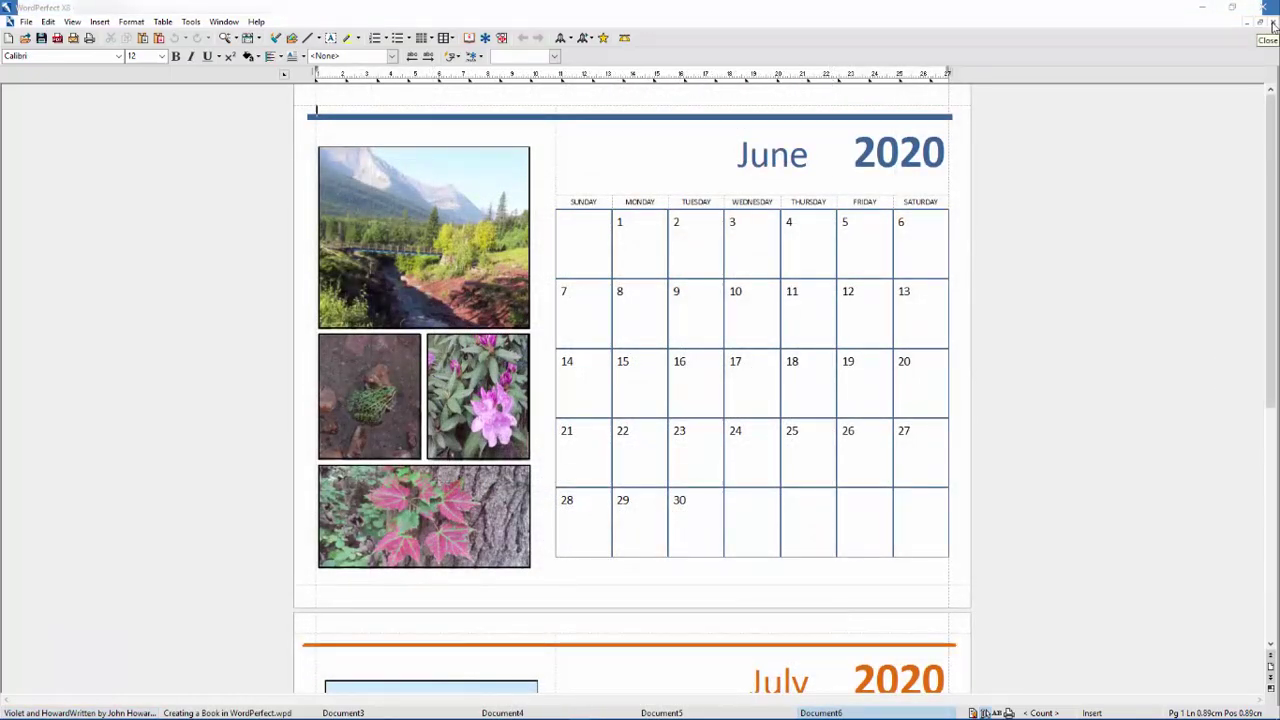
- Close Document6, Document5, Document4 and Document3, one after another
left_click(1273, 24)
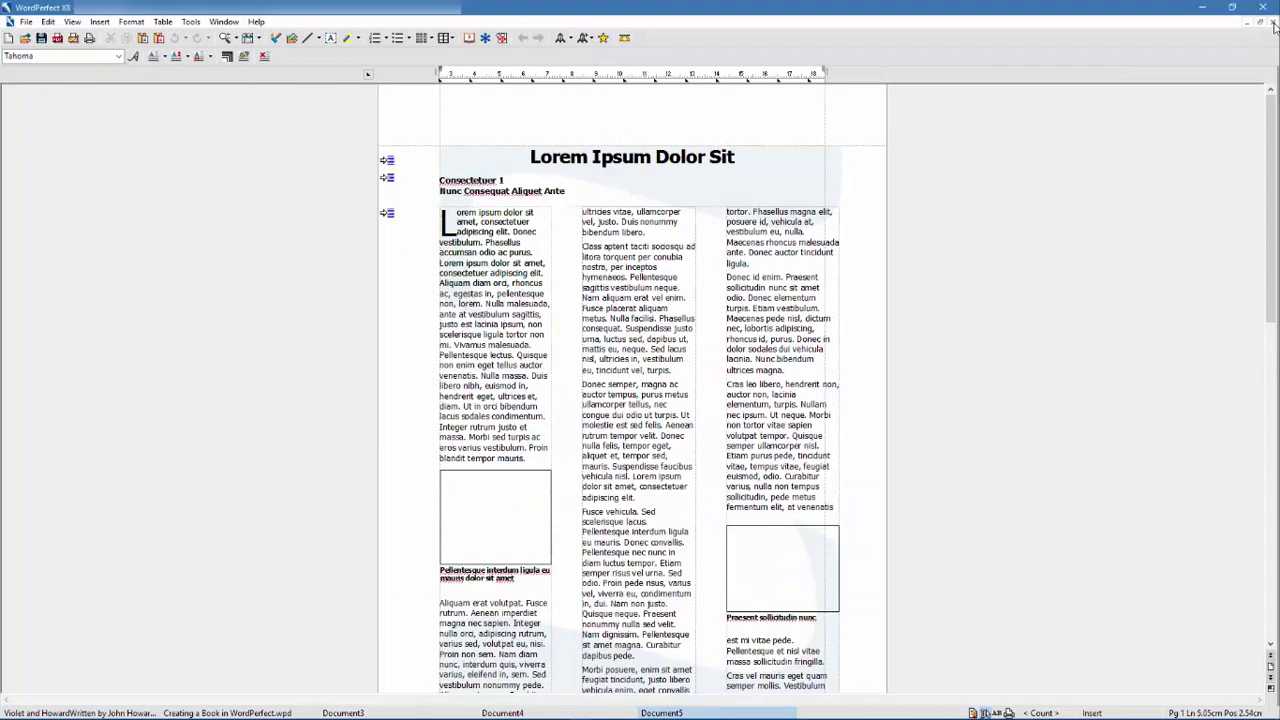
left_click(1273, 24)
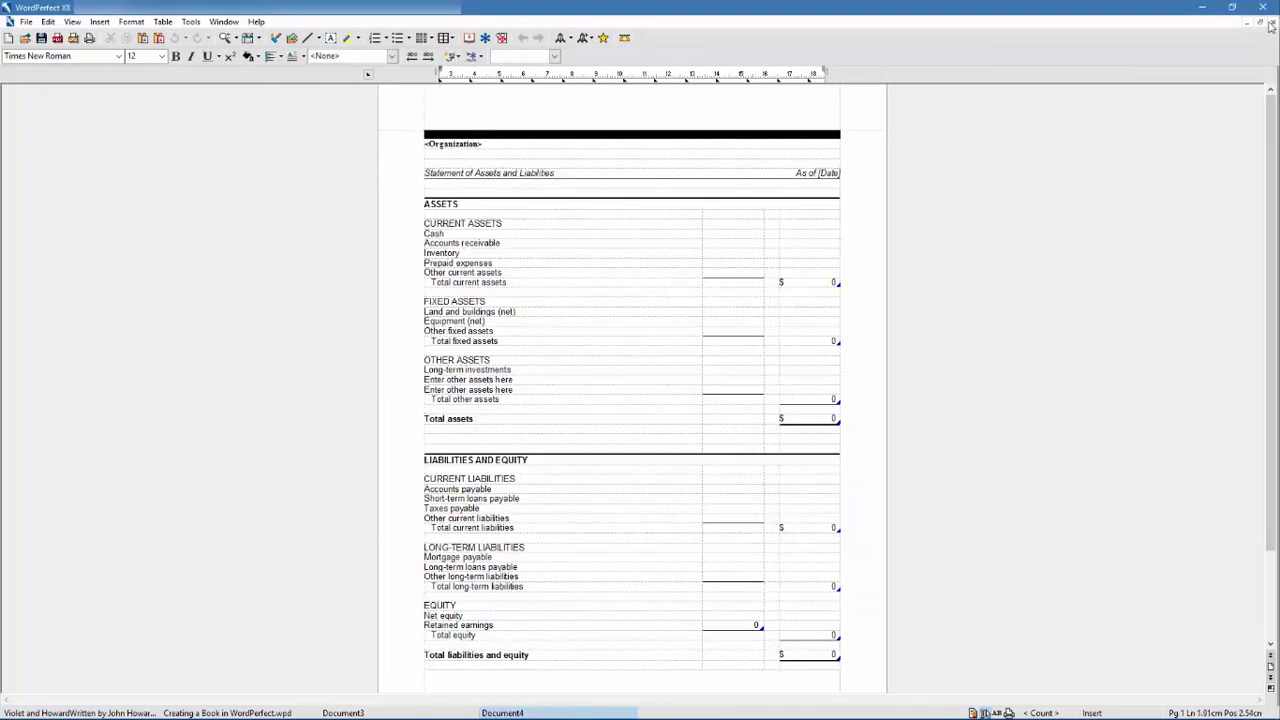
left_click(1273, 24)
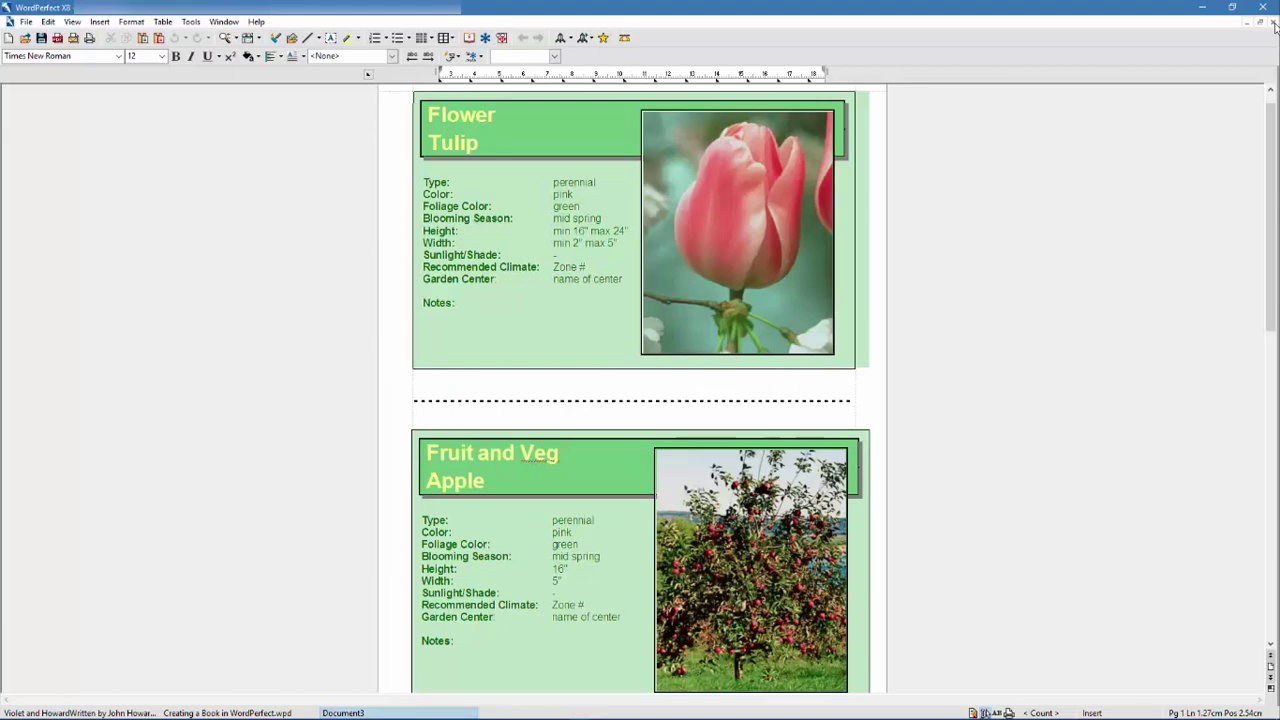
left_click(1273, 24)
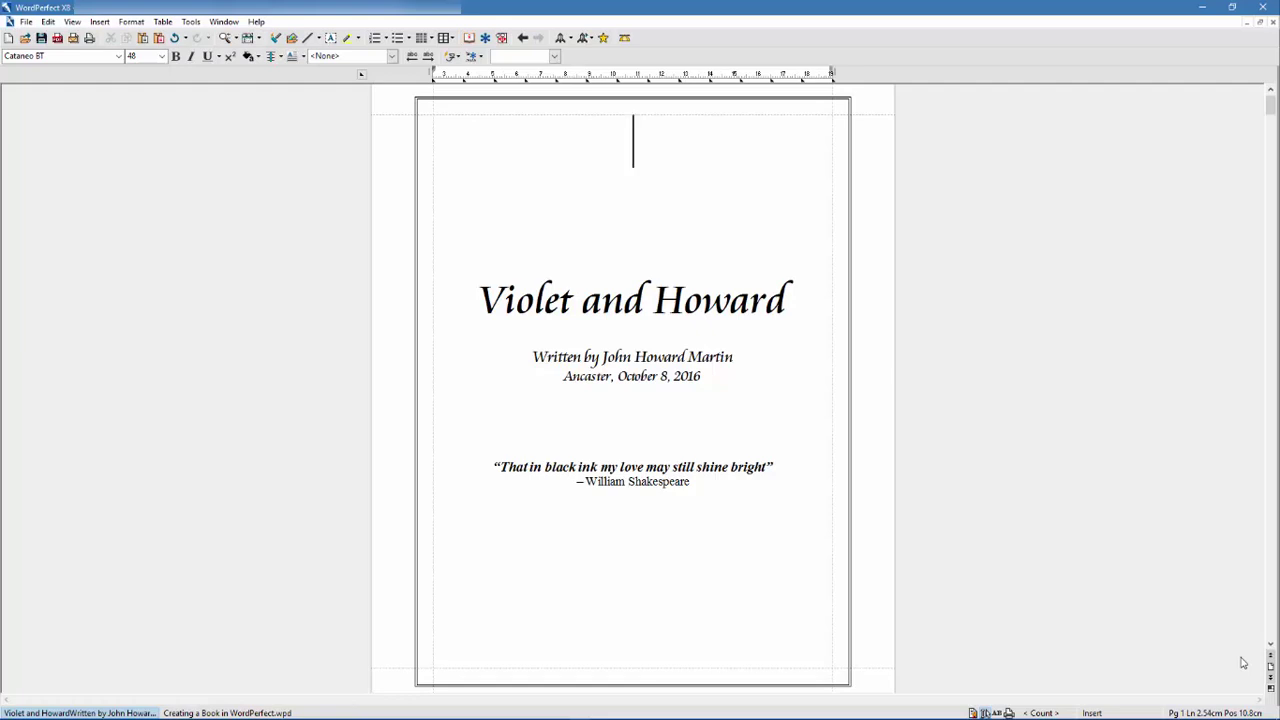
- Scroll down through the memoir's first pages to review them
scroll(1243, 663, "down", 1)
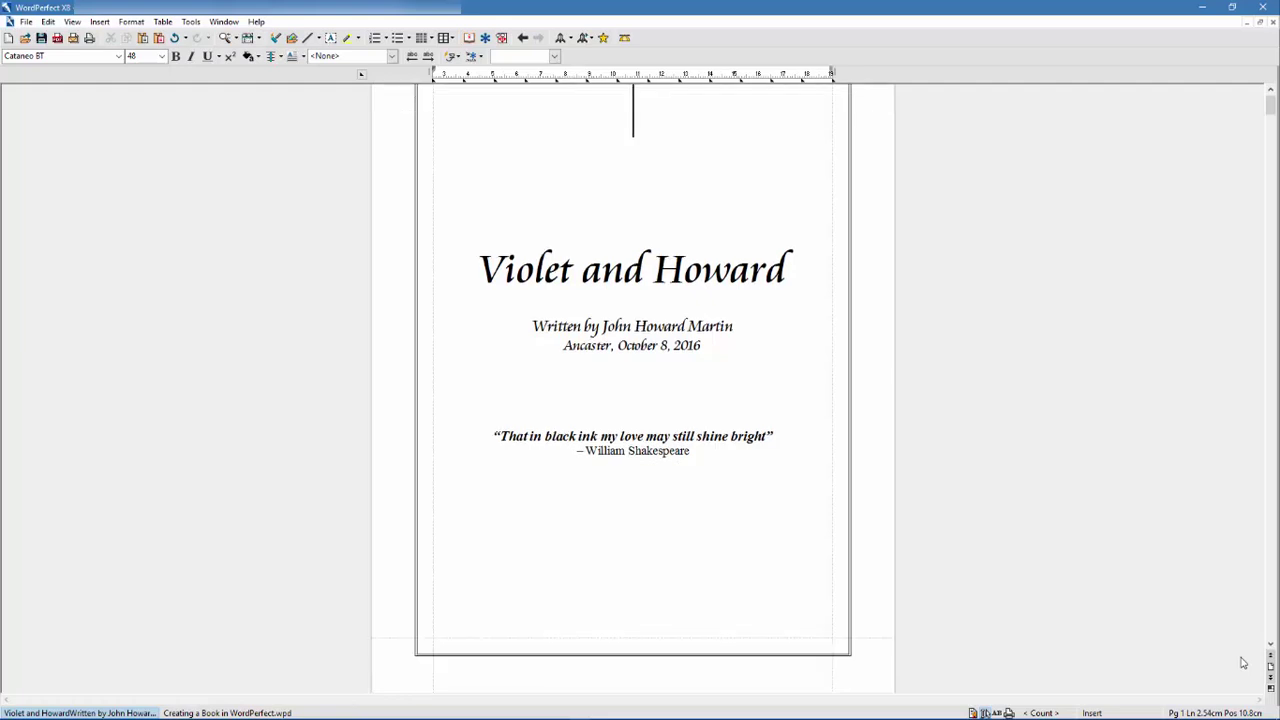
scroll(1243, 663, "down", 5)
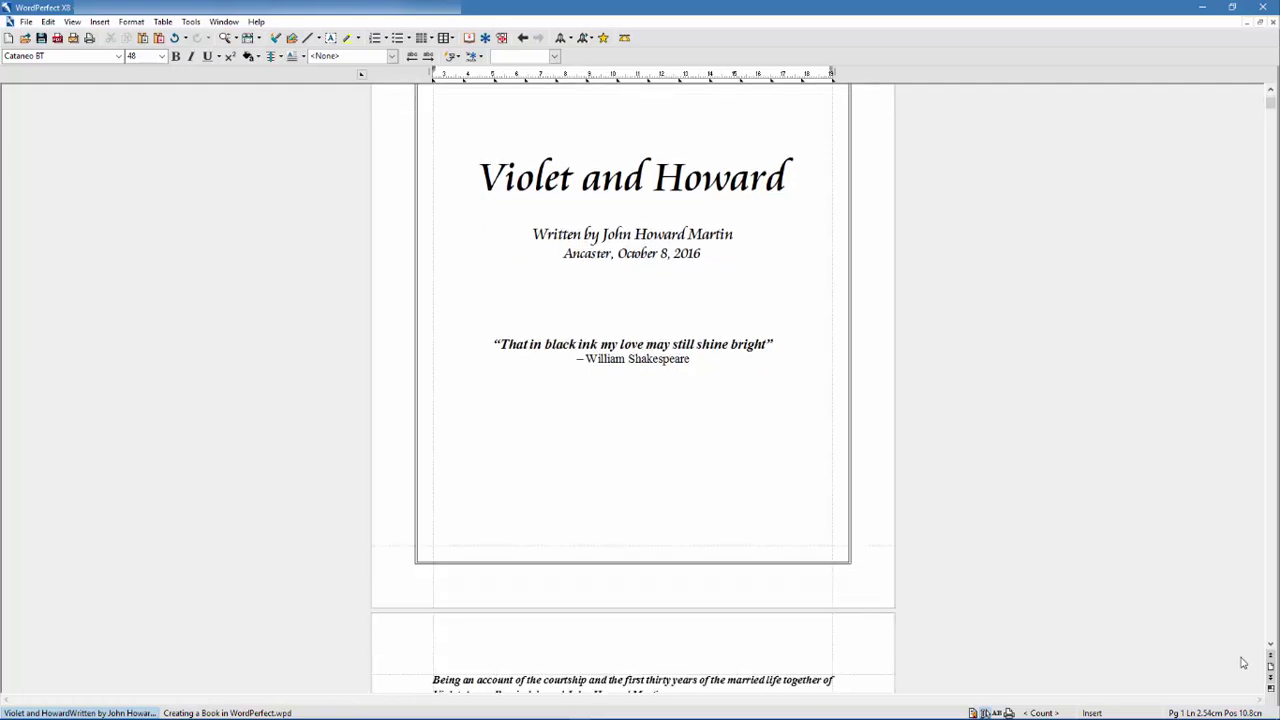
scroll(1243, 663, "down", 6)
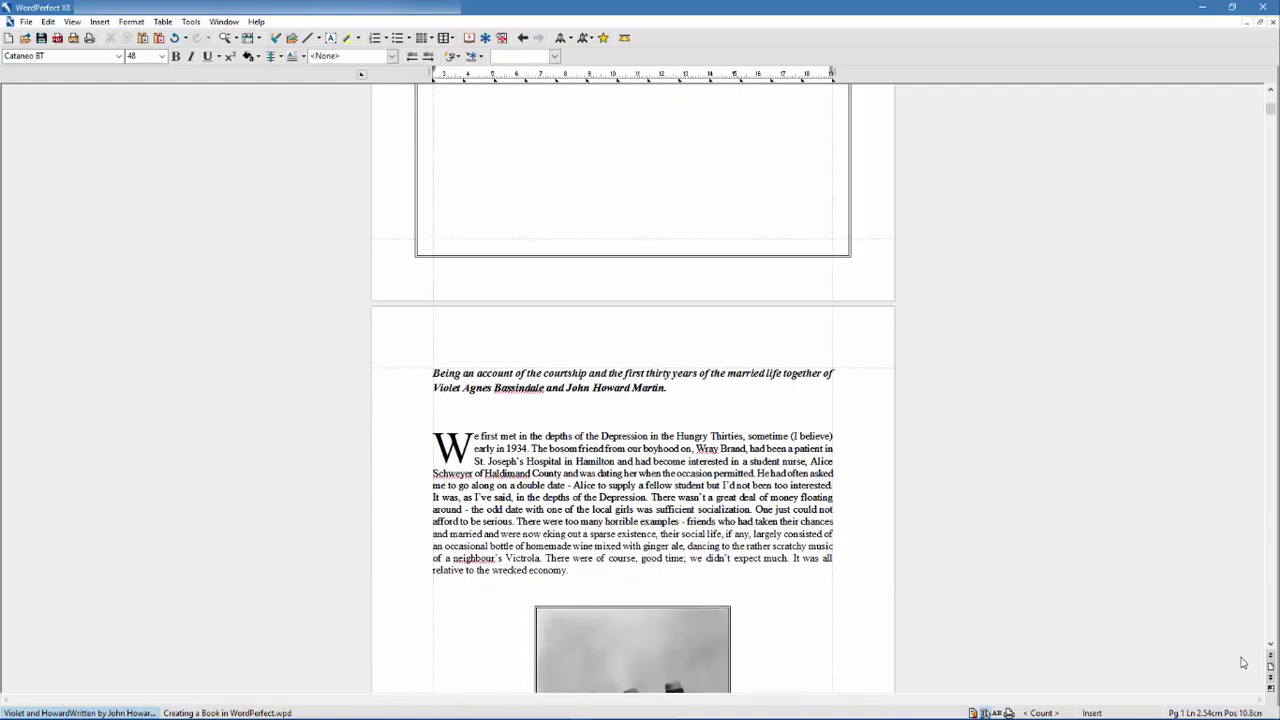
scroll(1243, 663, "down", 2)
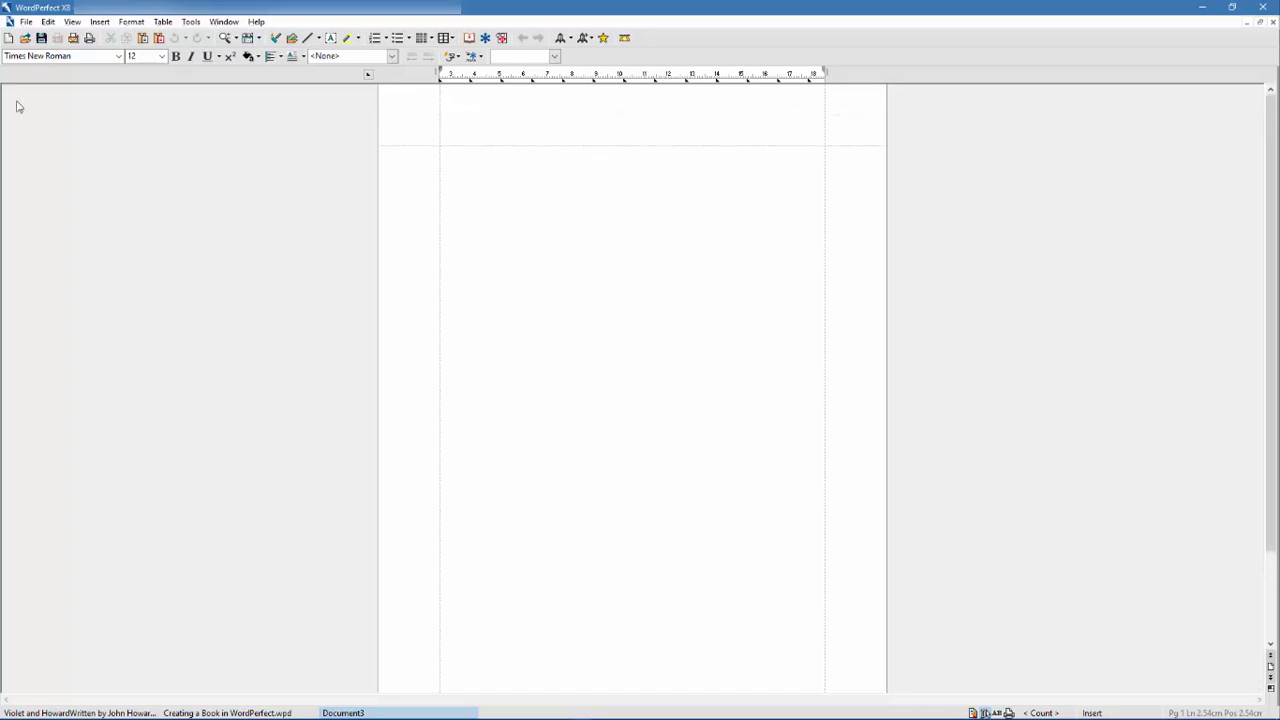
left_click(26, 22)
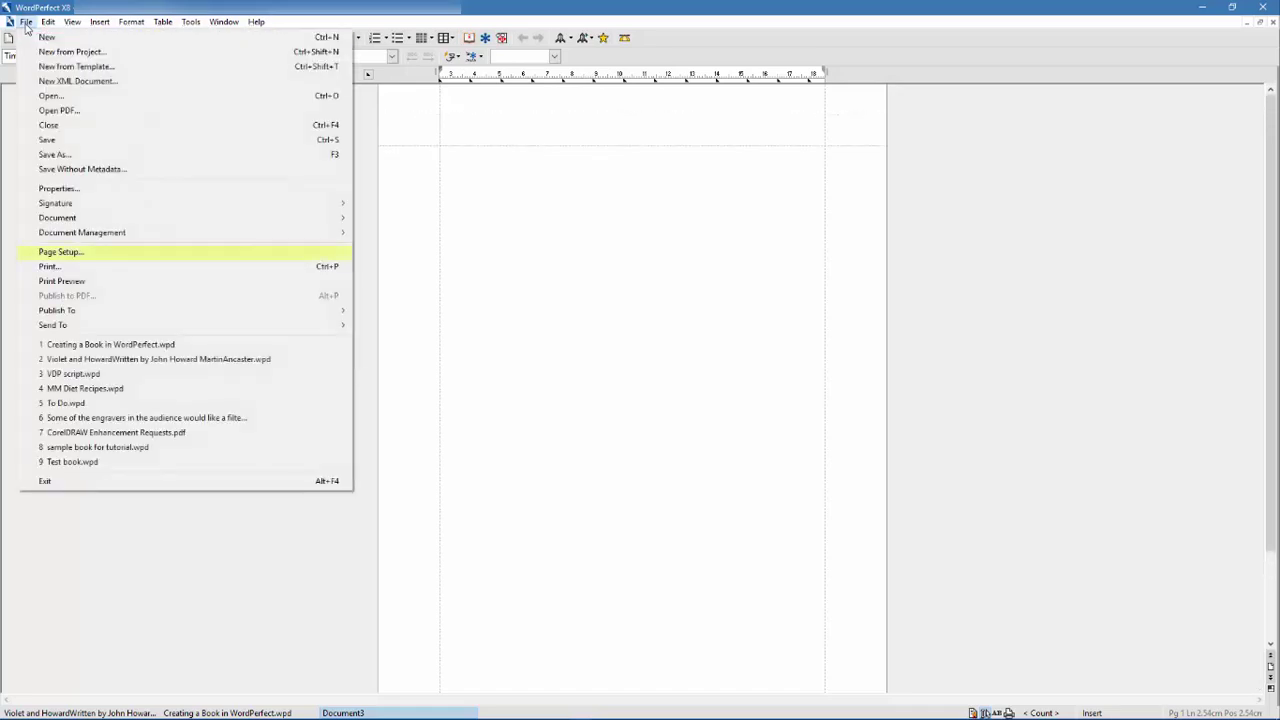
left_click(240, 254)
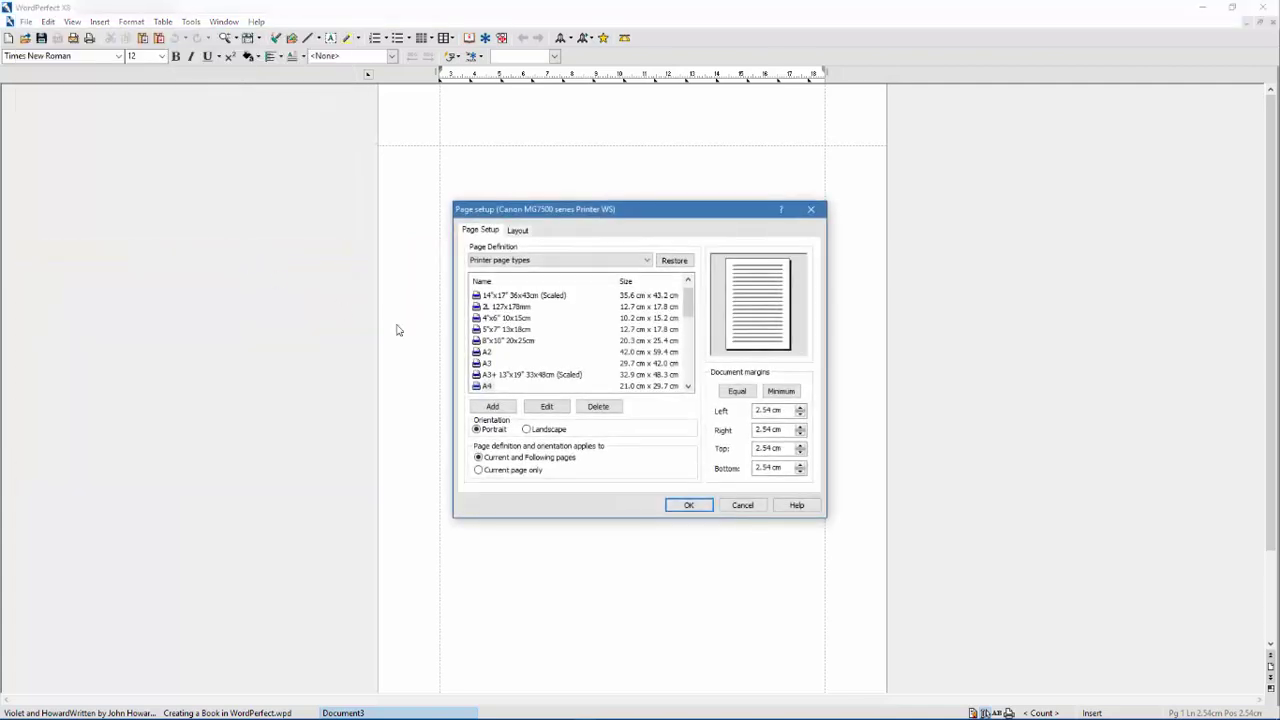
left_click(648, 260)
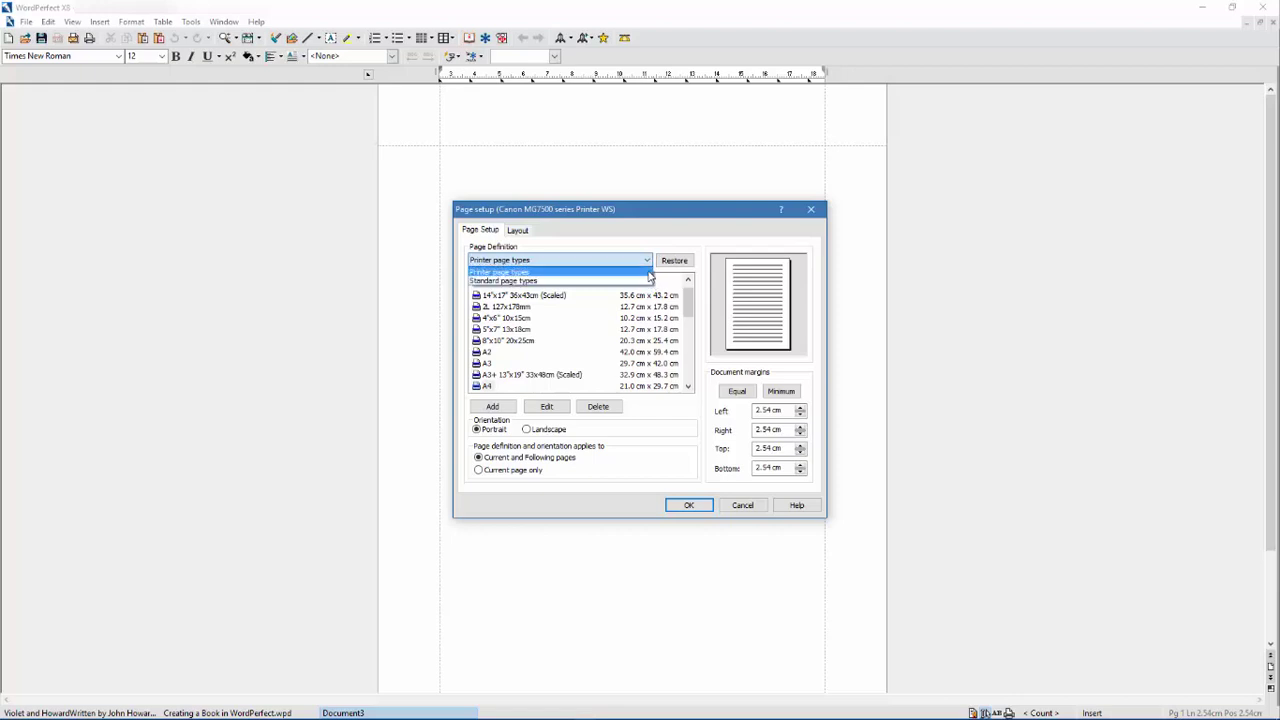
left_click(656, 286)
mouse_move(688, 300)
left_mouse_down()
mouse_move(692, 358)
mouse_move(688, 296)
left_mouse_up()
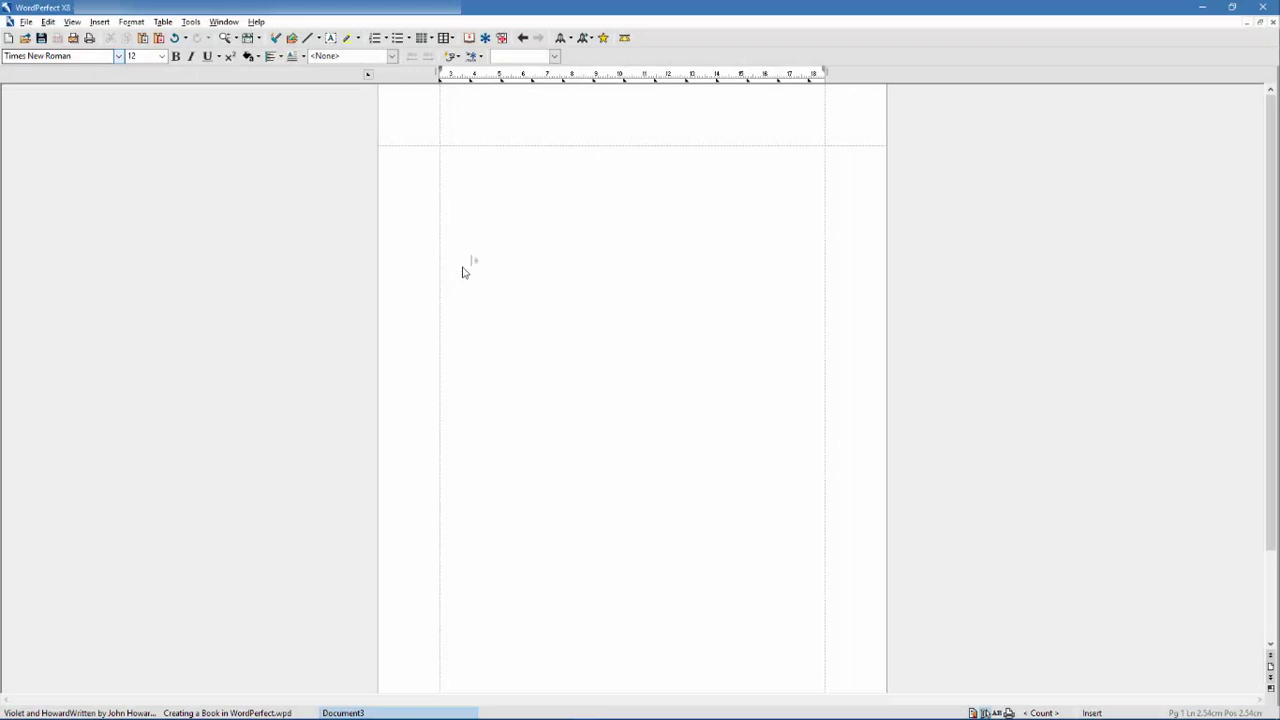
- Type the title 'Violet and Howard' and make it centred 48-pt Cataneo BT
left_click(470, 310)
type("Violet")
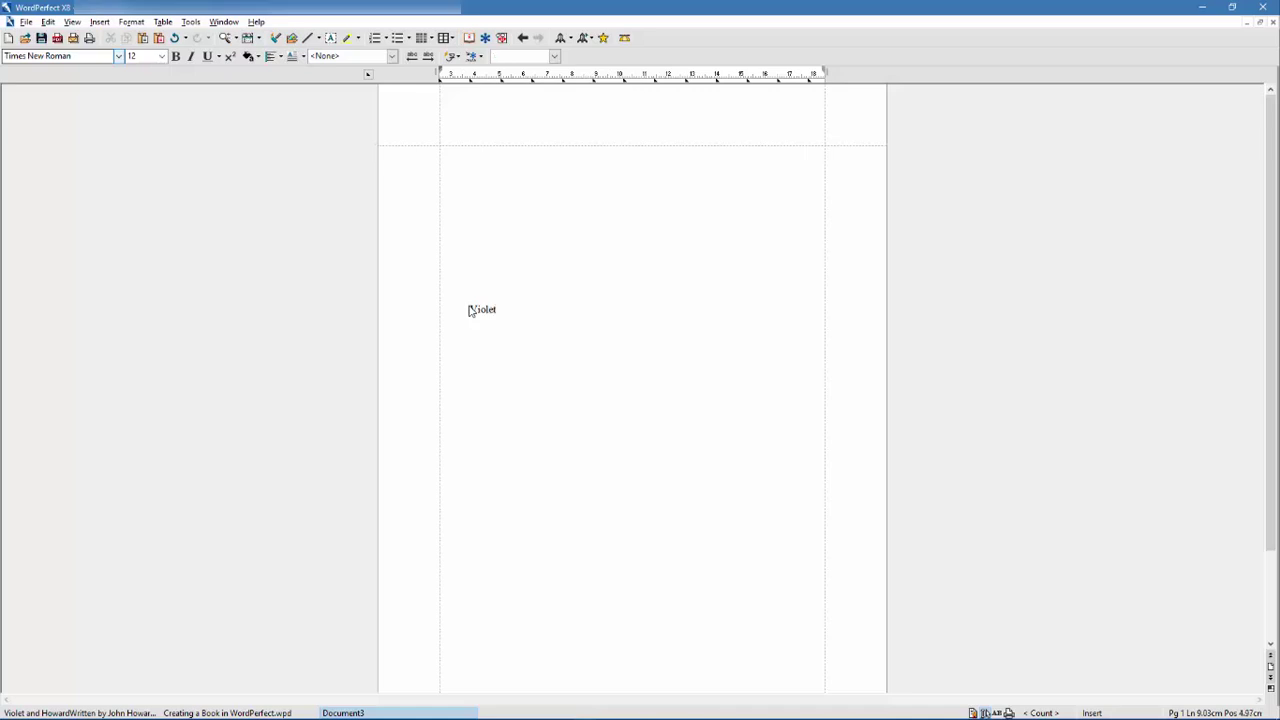
type(" and Howard")
key("shift+Home")
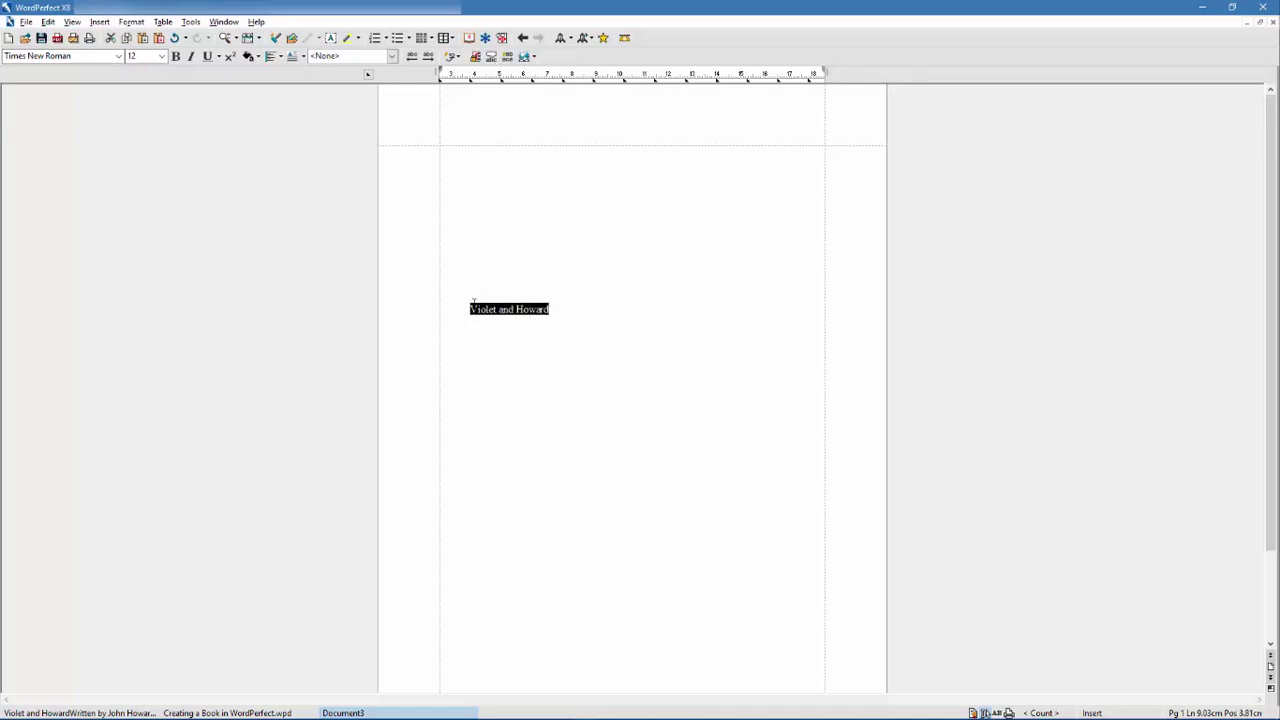
left_click(118, 56)
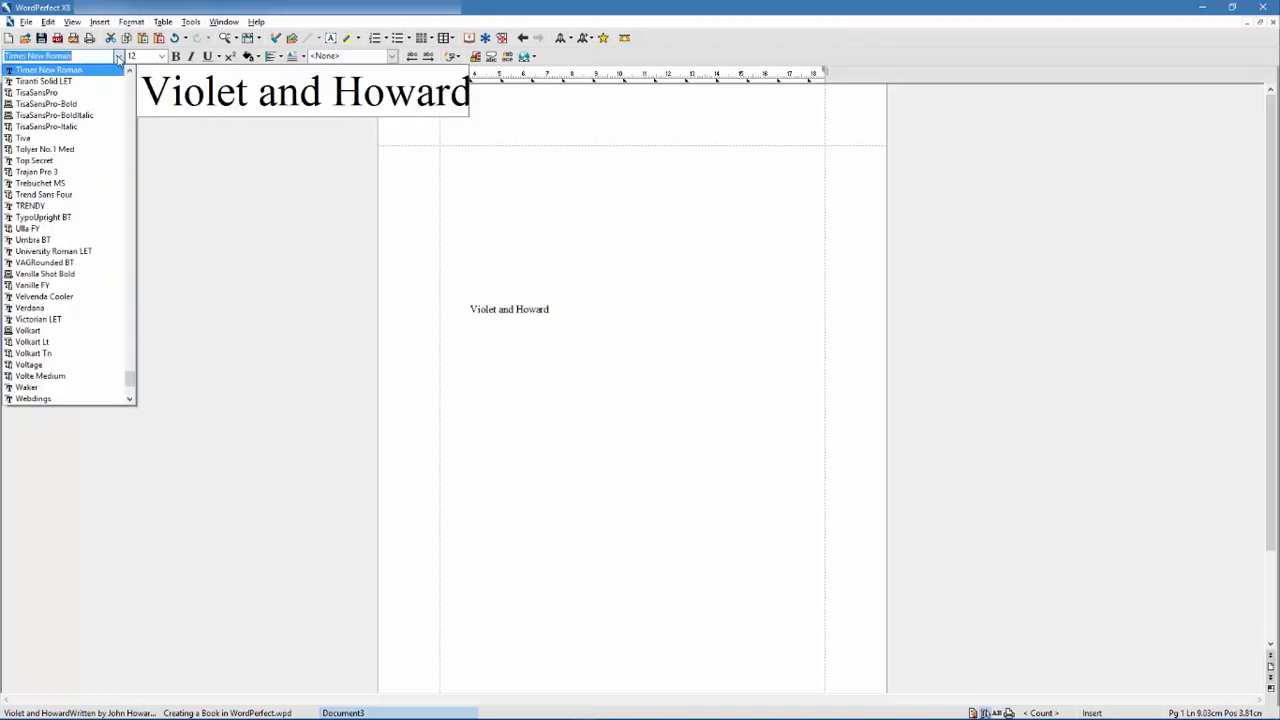
type("c")
key("Return")
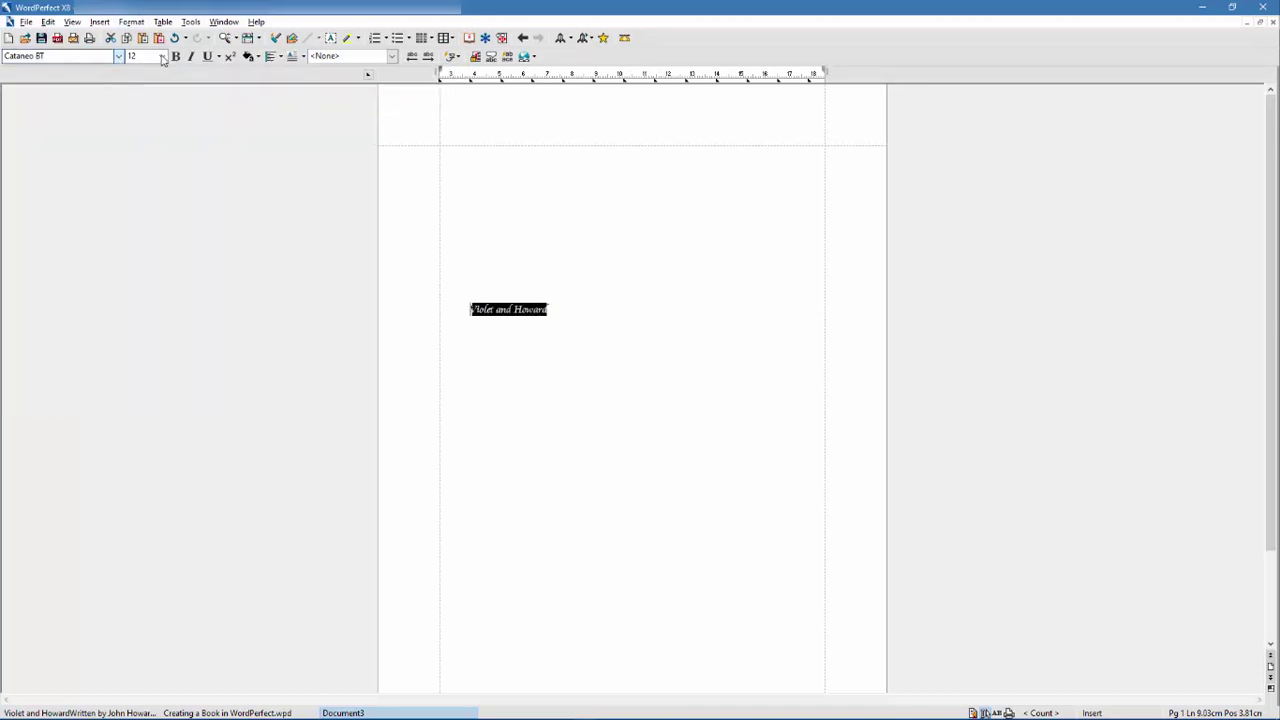
left_click(161, 56)
left_click(150, 330)
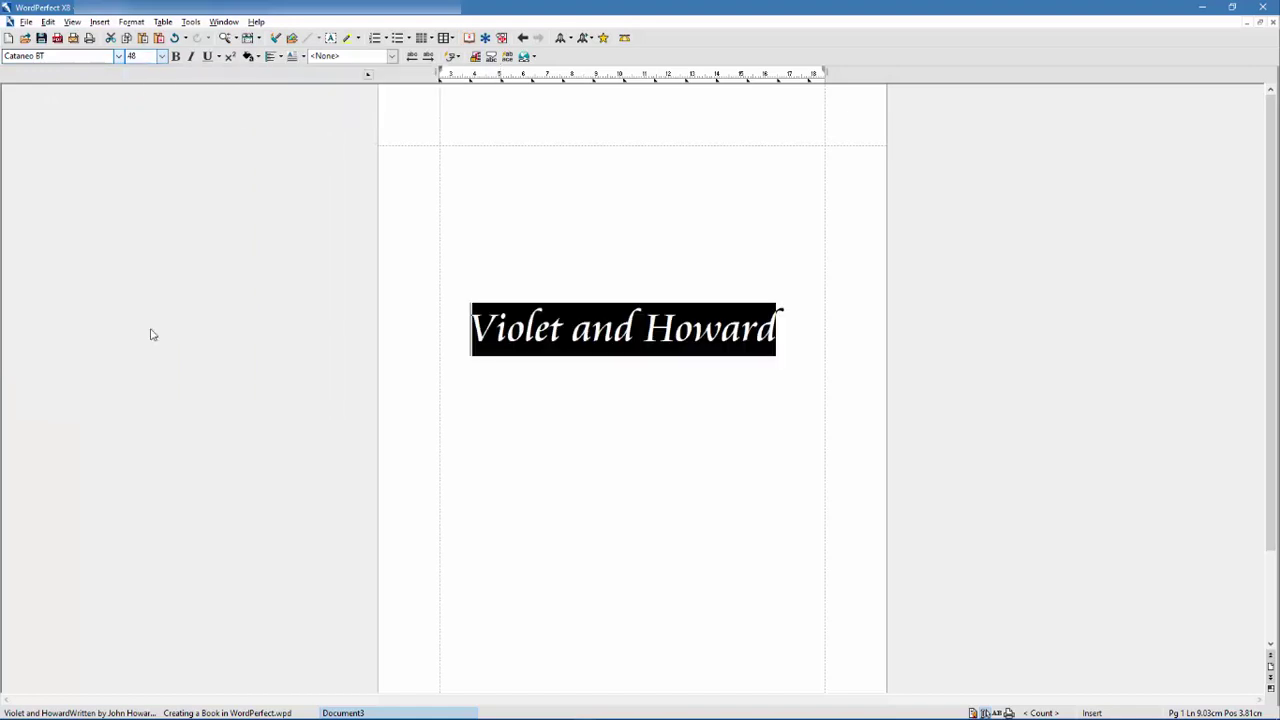
left_click(282, 58)
left_click(289, 105)
- Add 18-pt lines below with the author byline and 'Ancaster, October 8, 2016'
left_click(800, 335)
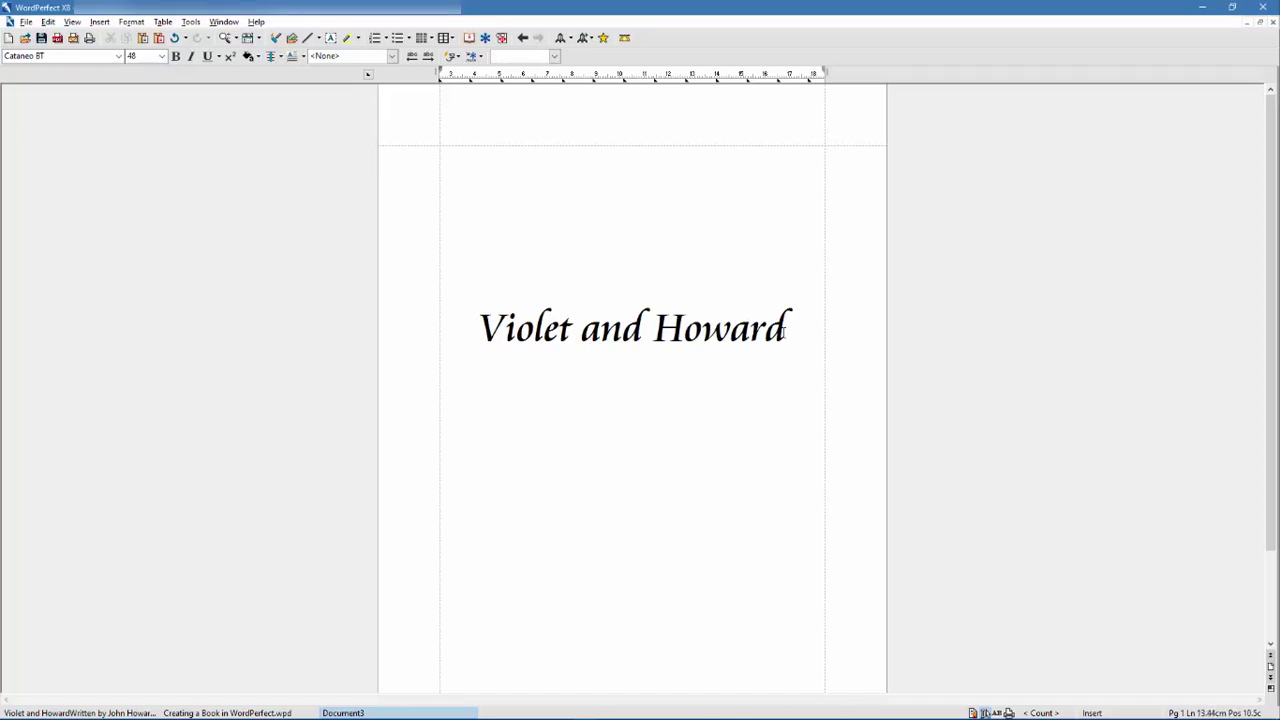
left_click(161, 56)
left_click(147, 193)
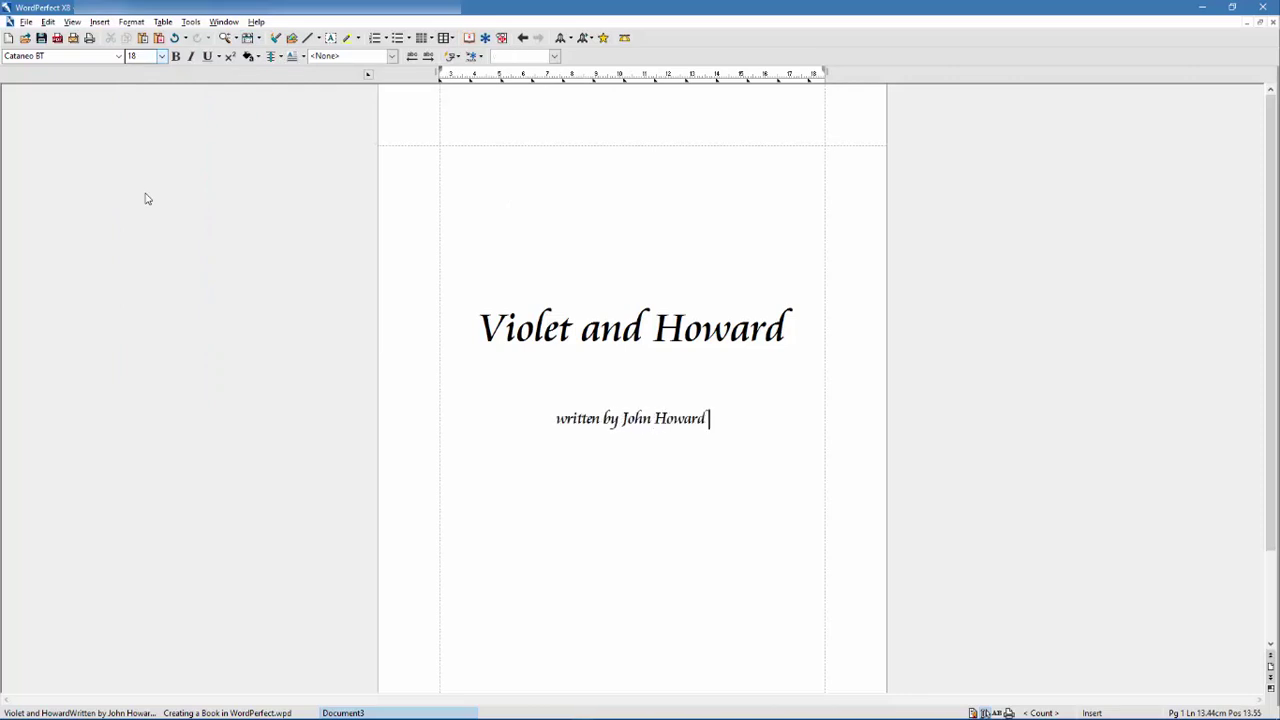
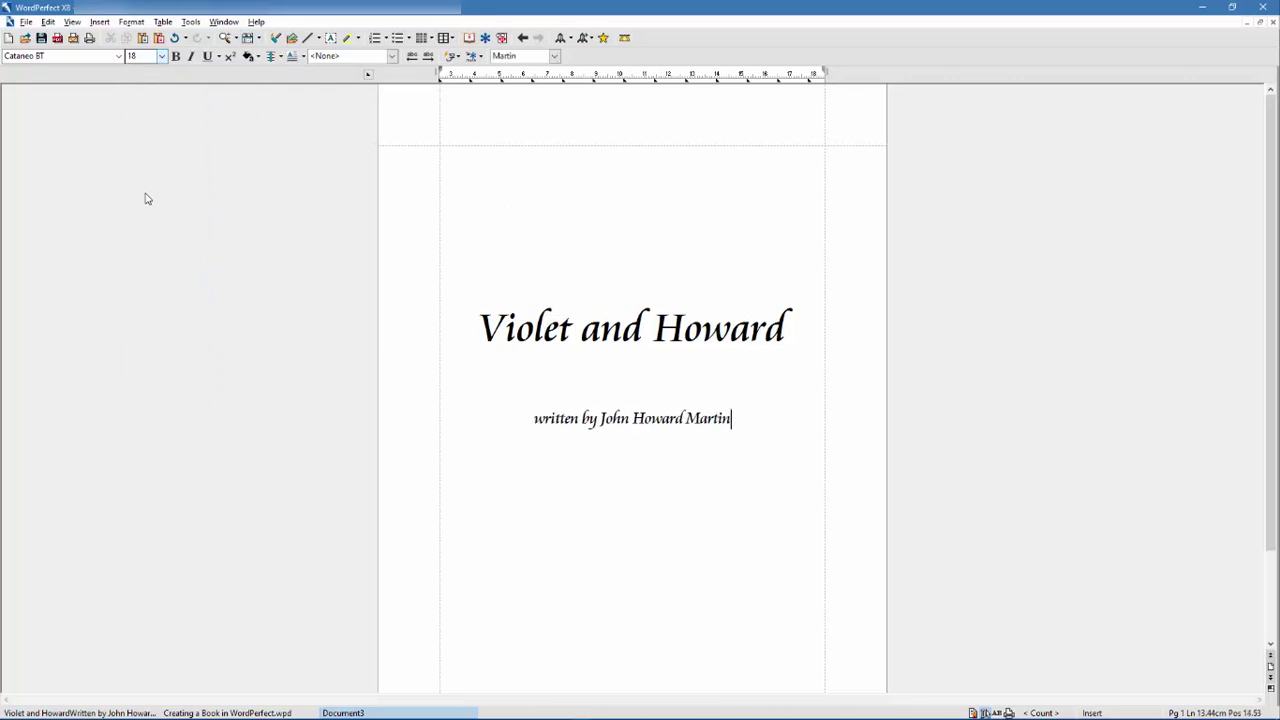
type("Ancaster, October 8,")
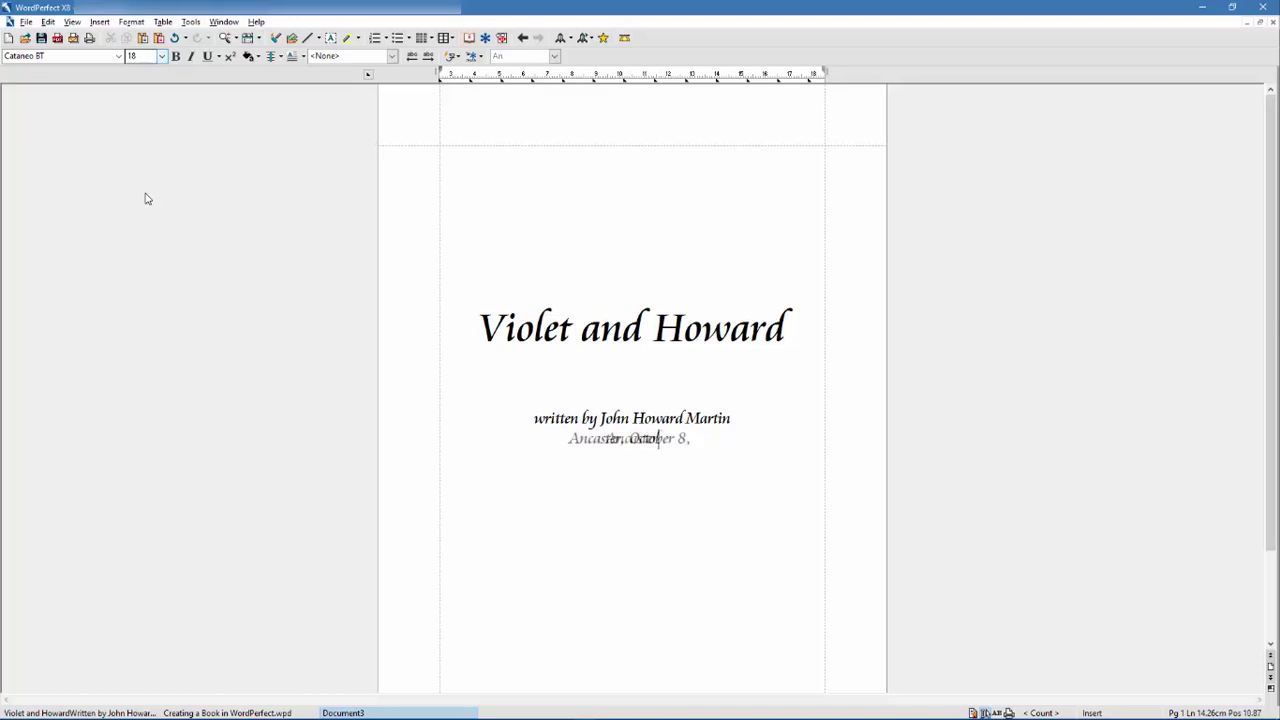
type(" 2016")
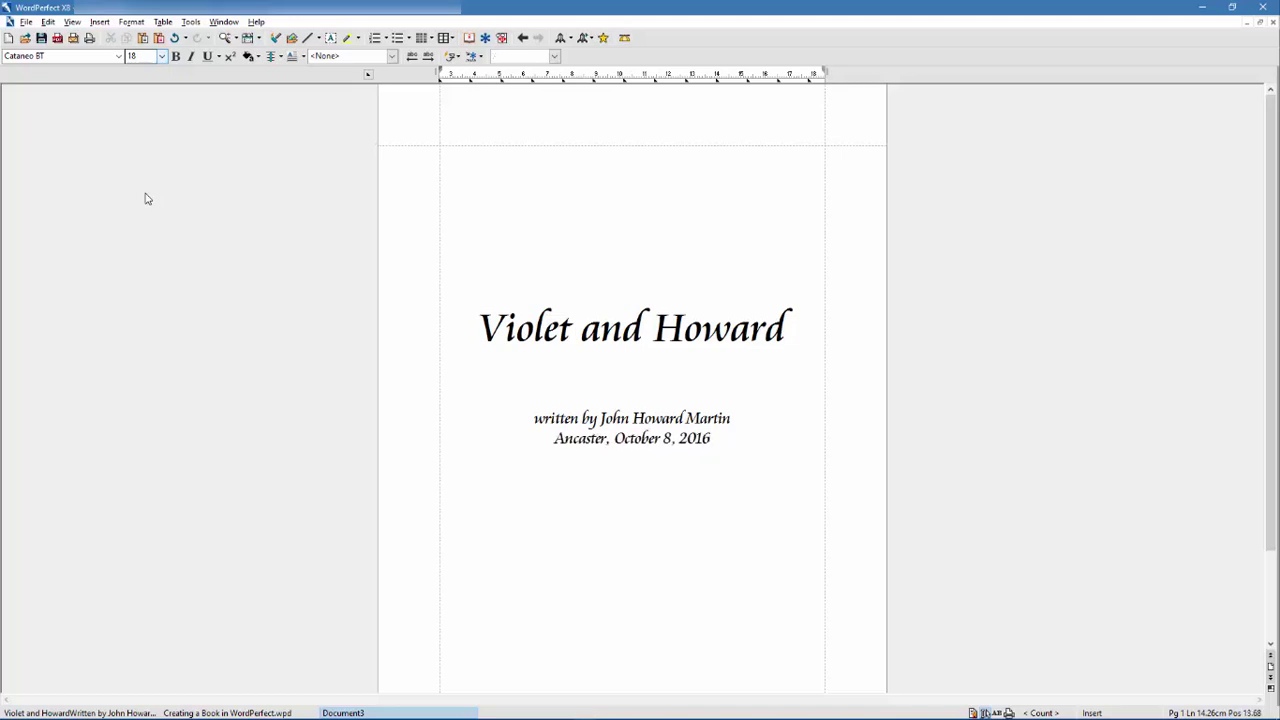
key("Return")
key("Return")
key("Return")
key("Return")
key("Return")
- Switch to 16-pt Times New Roman and type the quote 'That in black ink my love may still shine bright'
left_click(118, 56)
type("t")
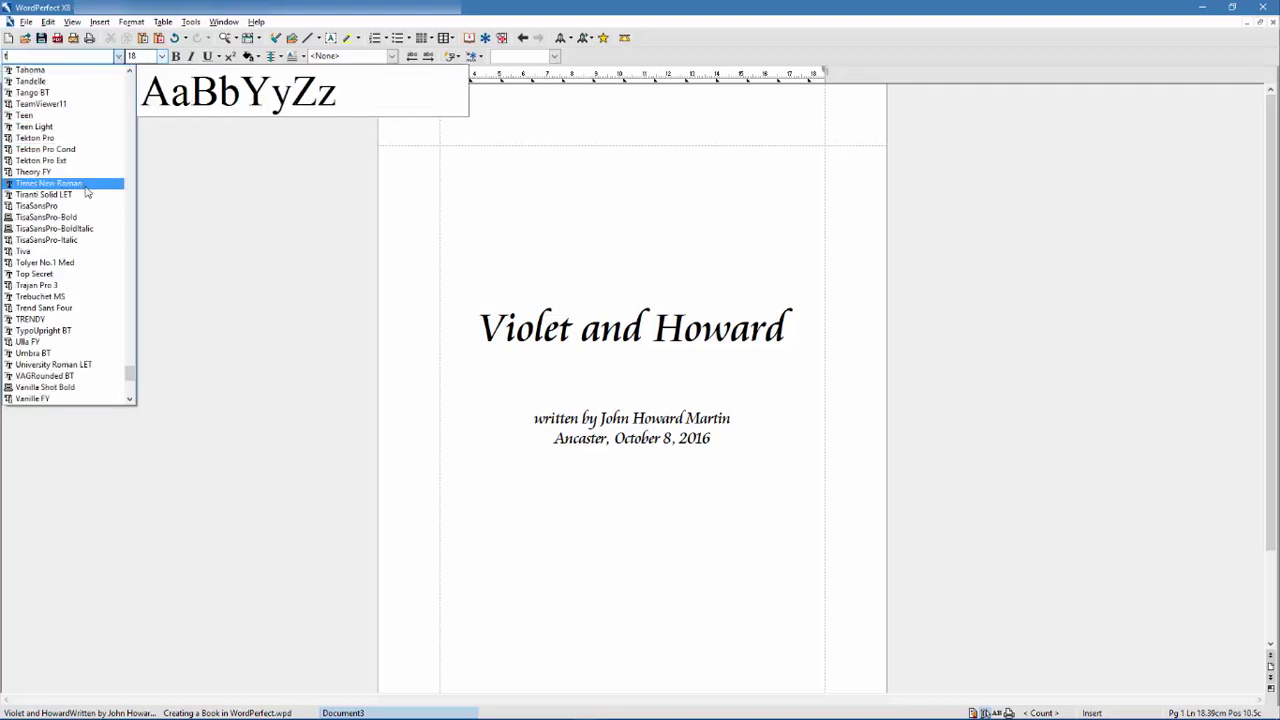
left_click(86, 186)
left_click(161, 56)
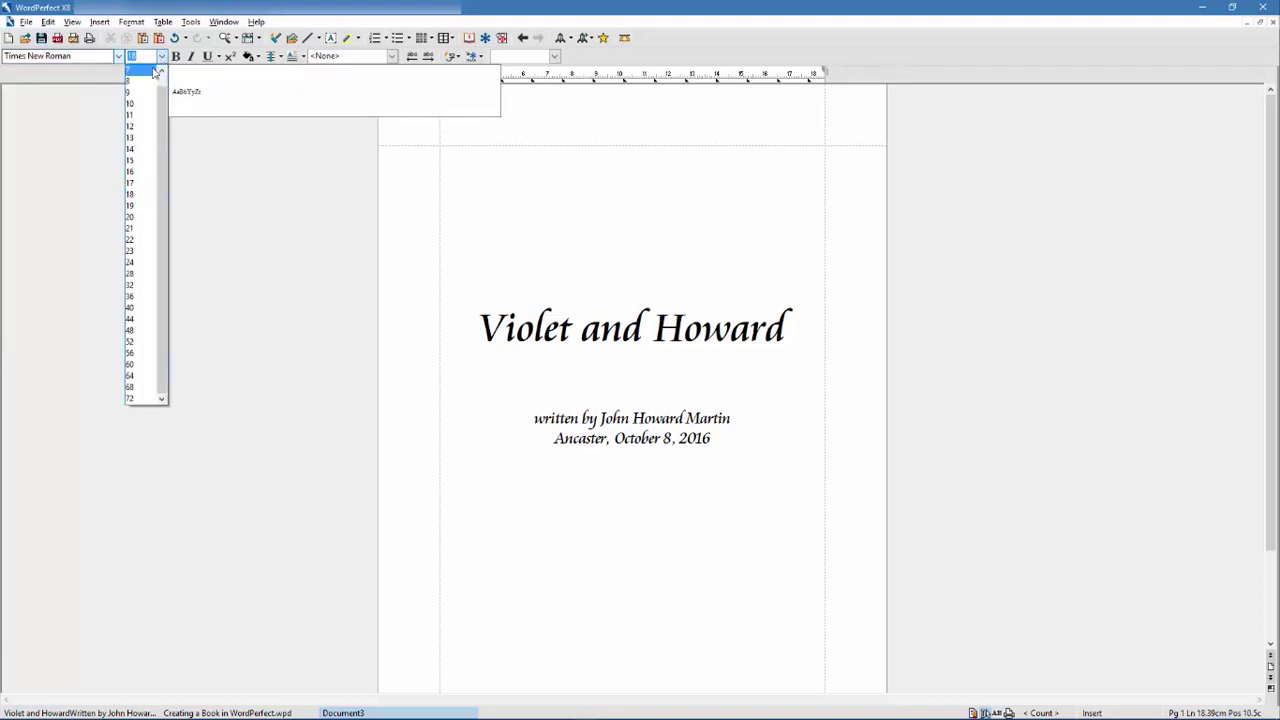
left_click(142, 172)
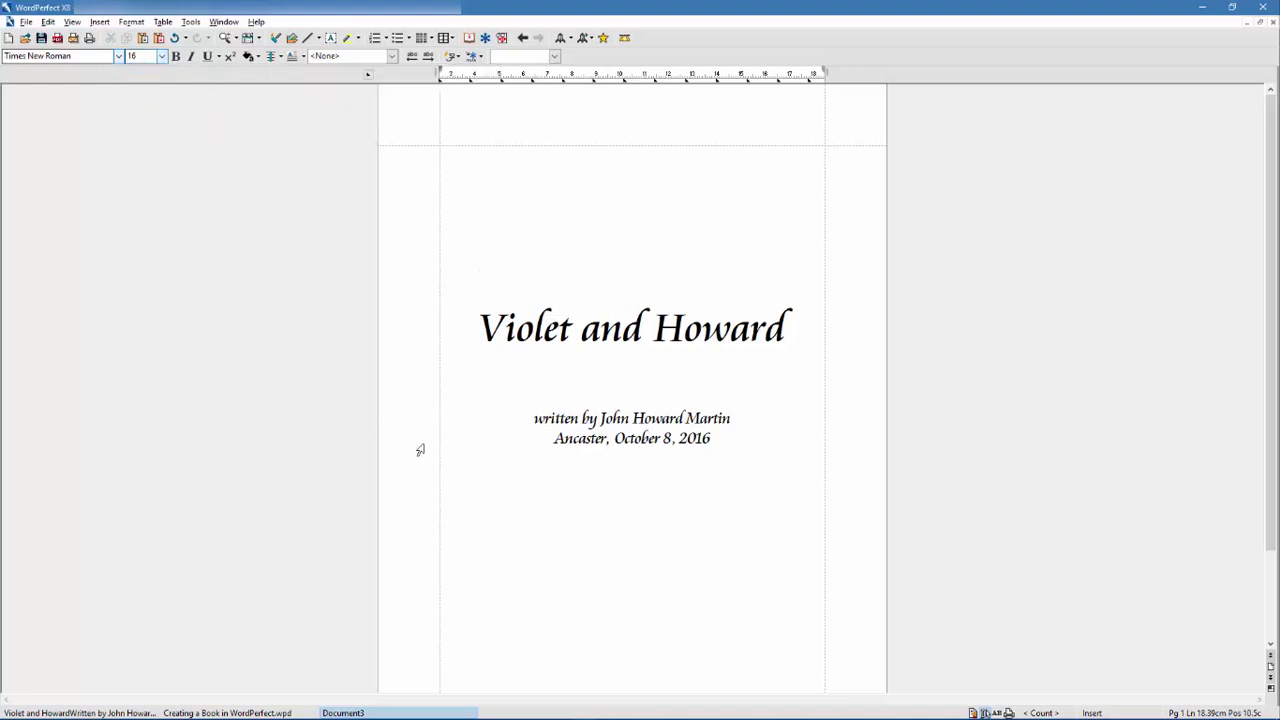
type("\"")
type("That in black ink my love may still ")
type("shine bright”")
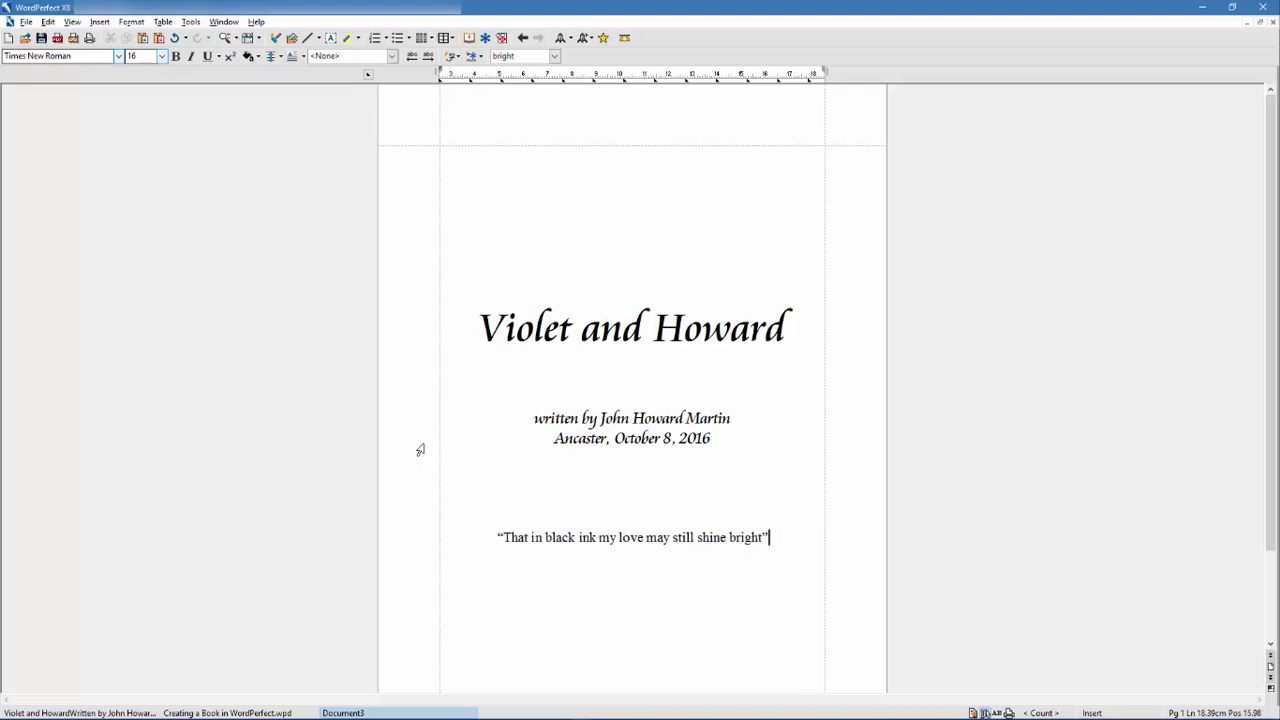
- Make the quote bold italic and add the '- William Shakespeare -' line beneath it
left_click_drag(770, 537, 495, 537)
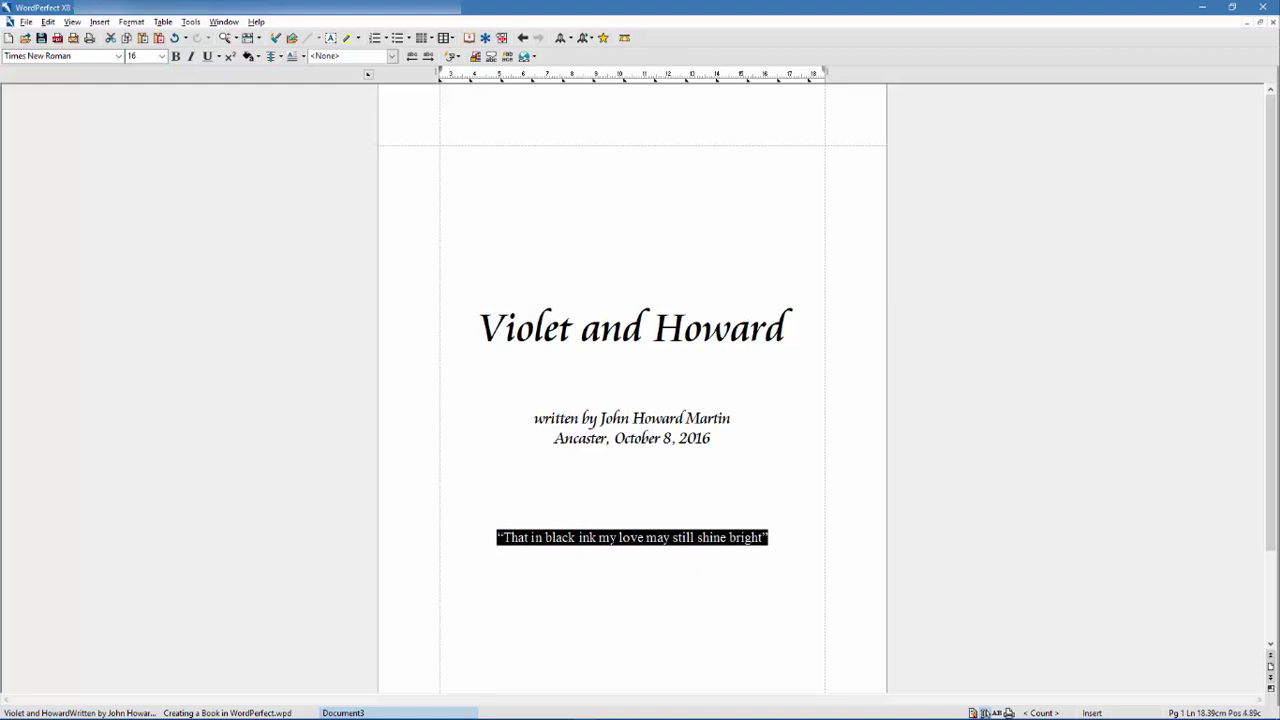
left_click(191, 56)
left_click(176, 56)
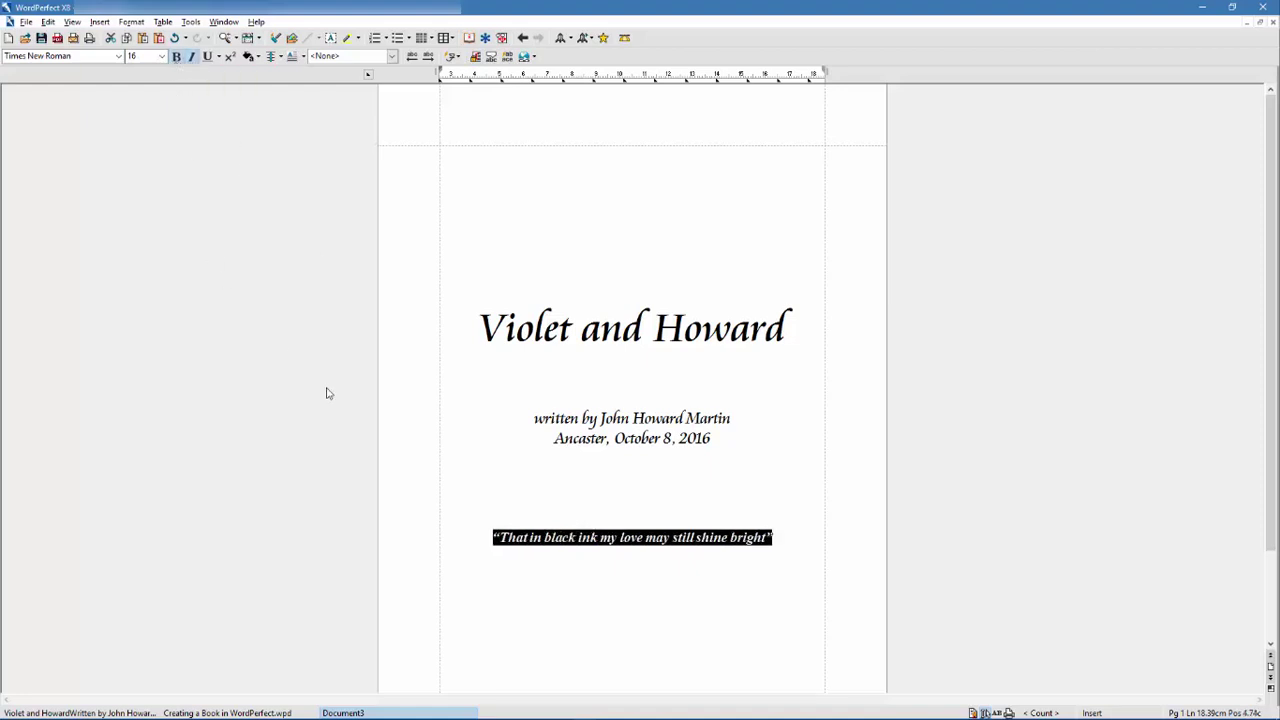
left_click(777, 537)
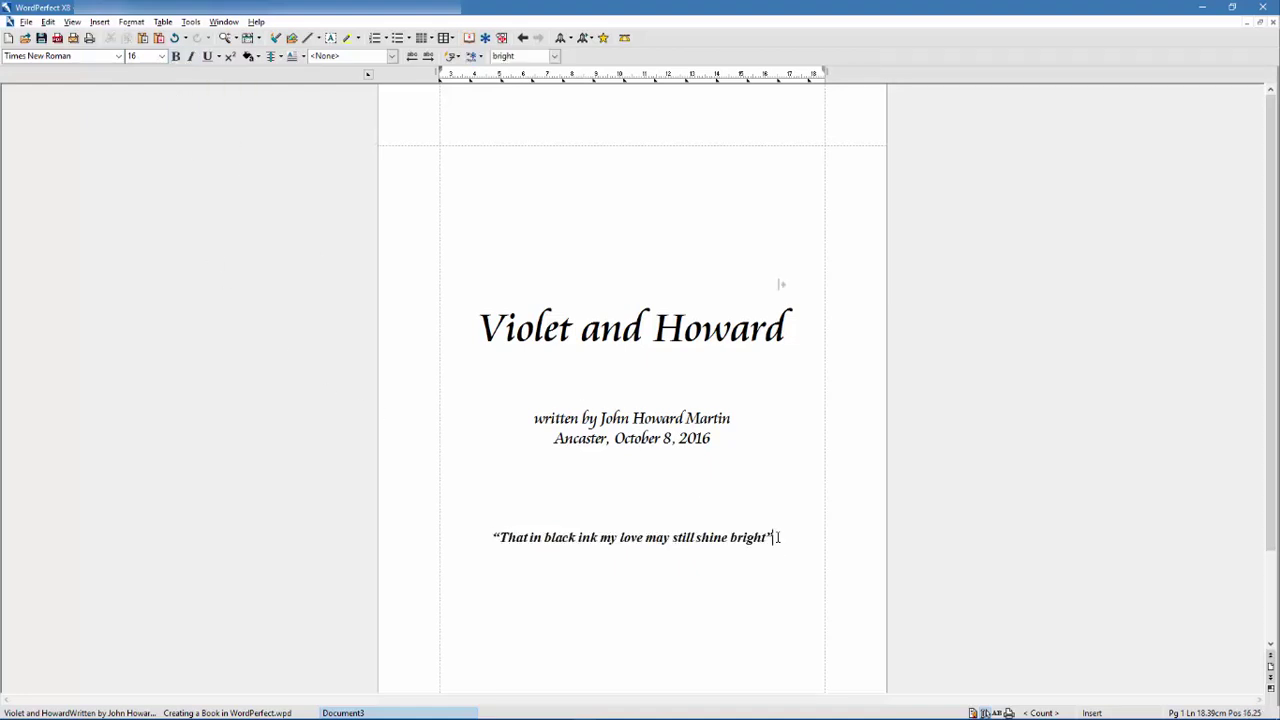
key("Return")
type("- William Shakespear")
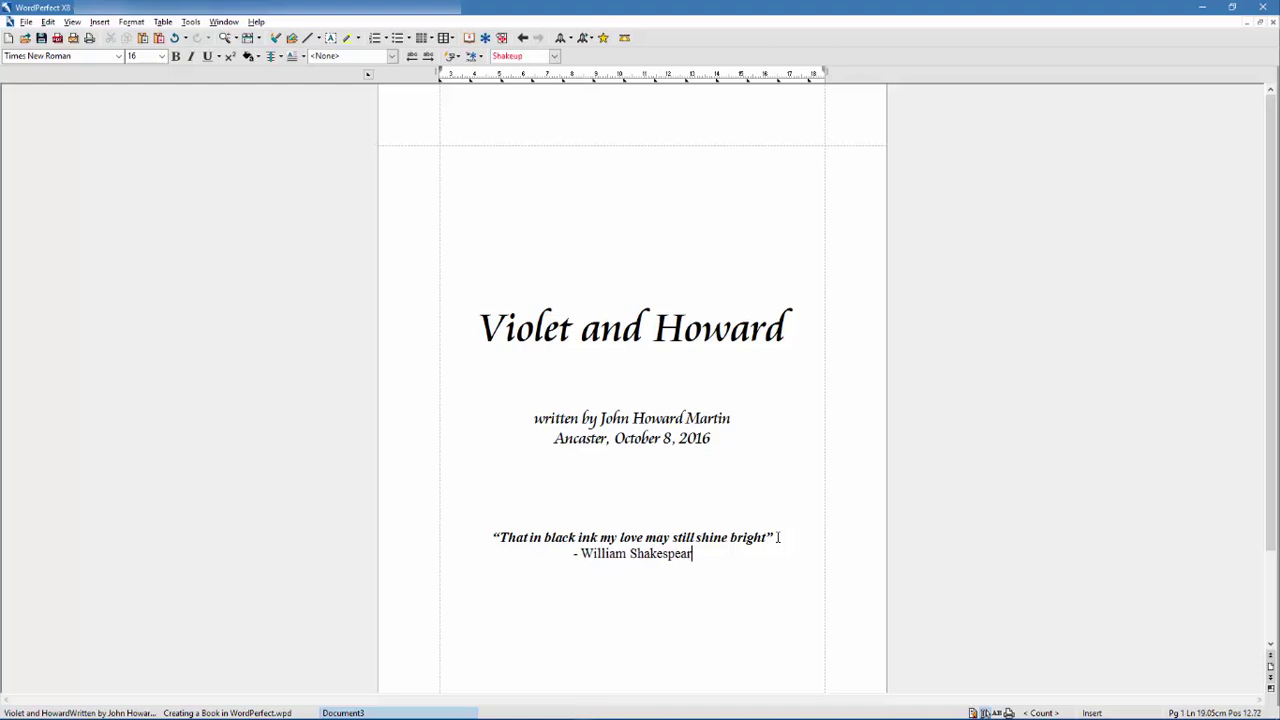
type("e -")
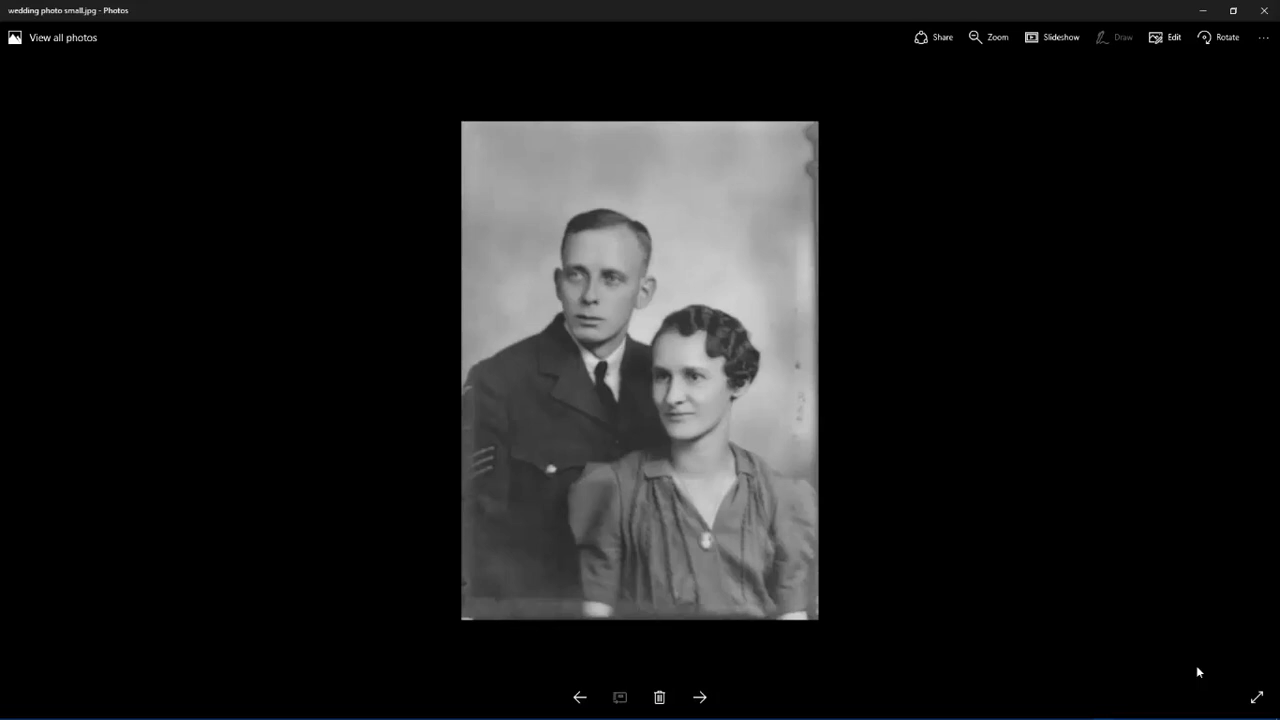
- Paste the wedding photo onto page 2 as a bitmap and move it to the page centre
right_click(773, 357)
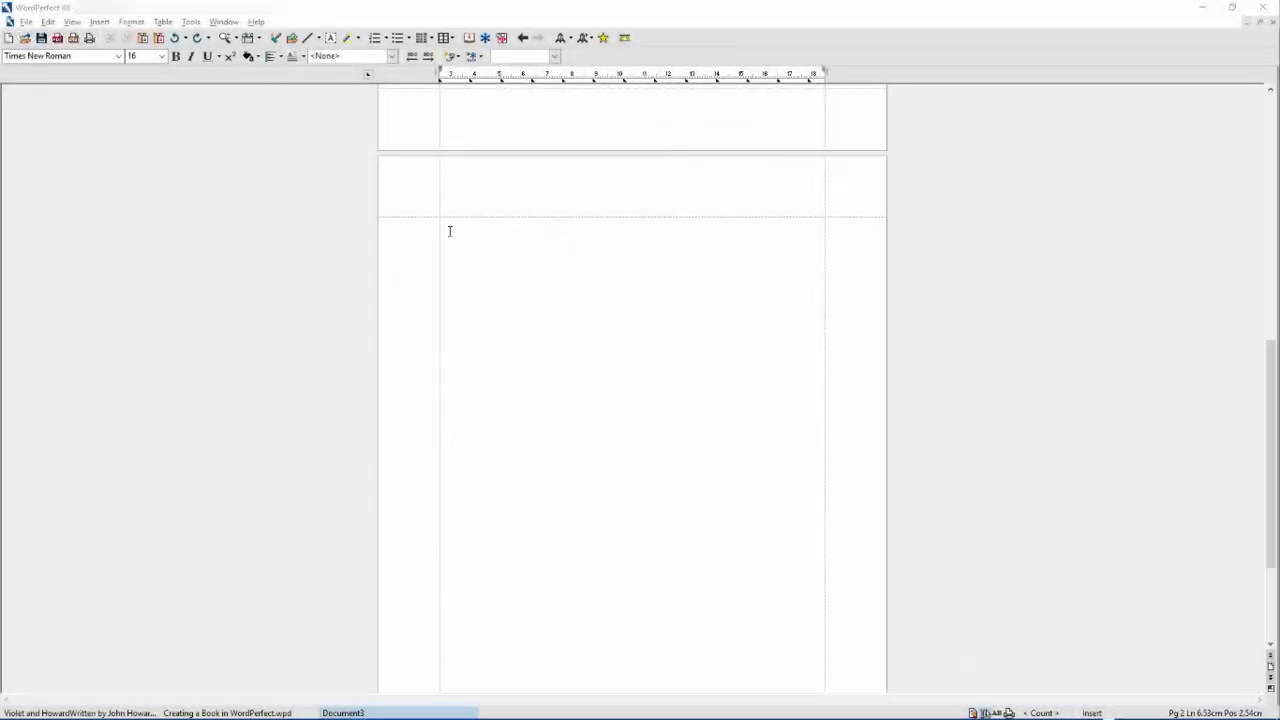
left_click(449, 231)
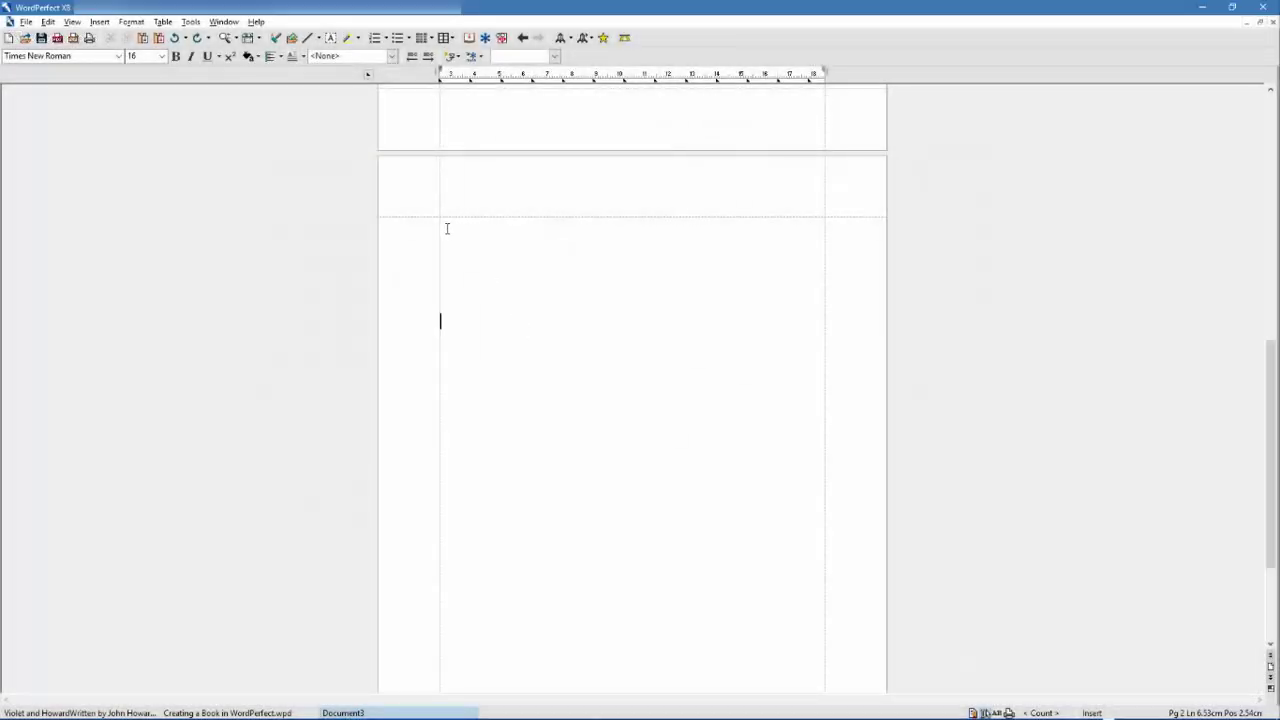
left_click(48, 22)
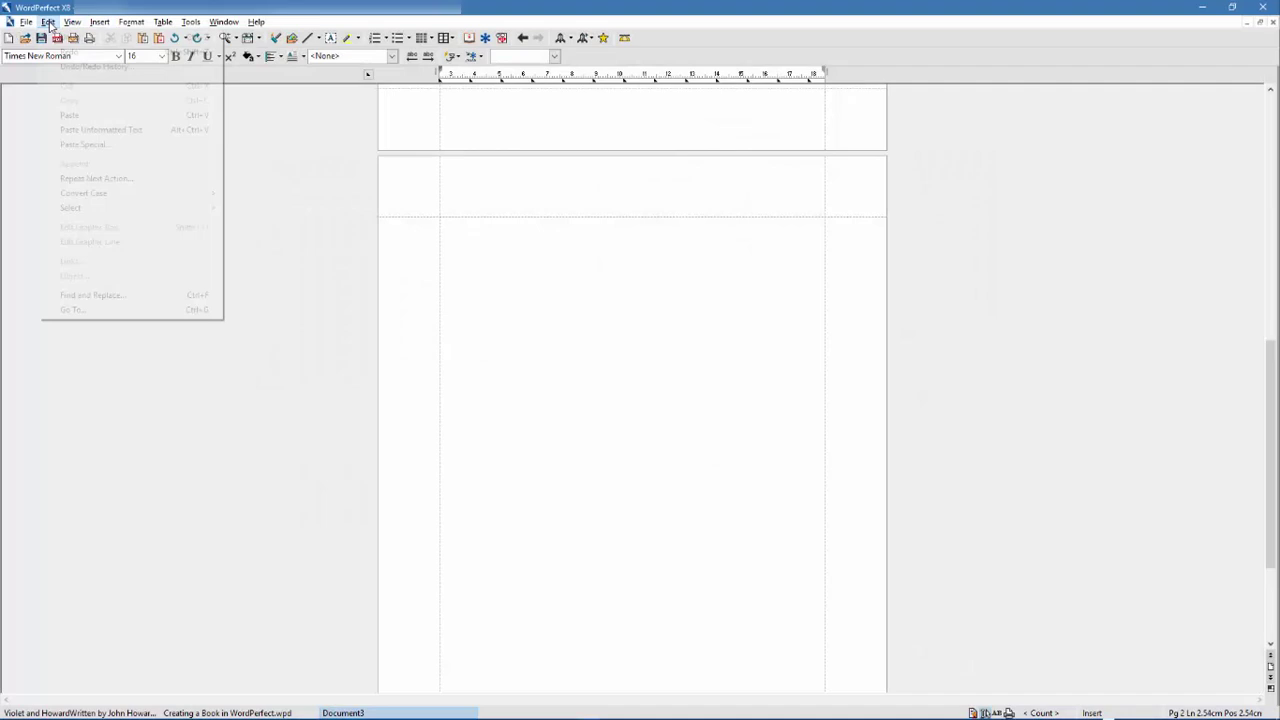
left_click(80, 144)
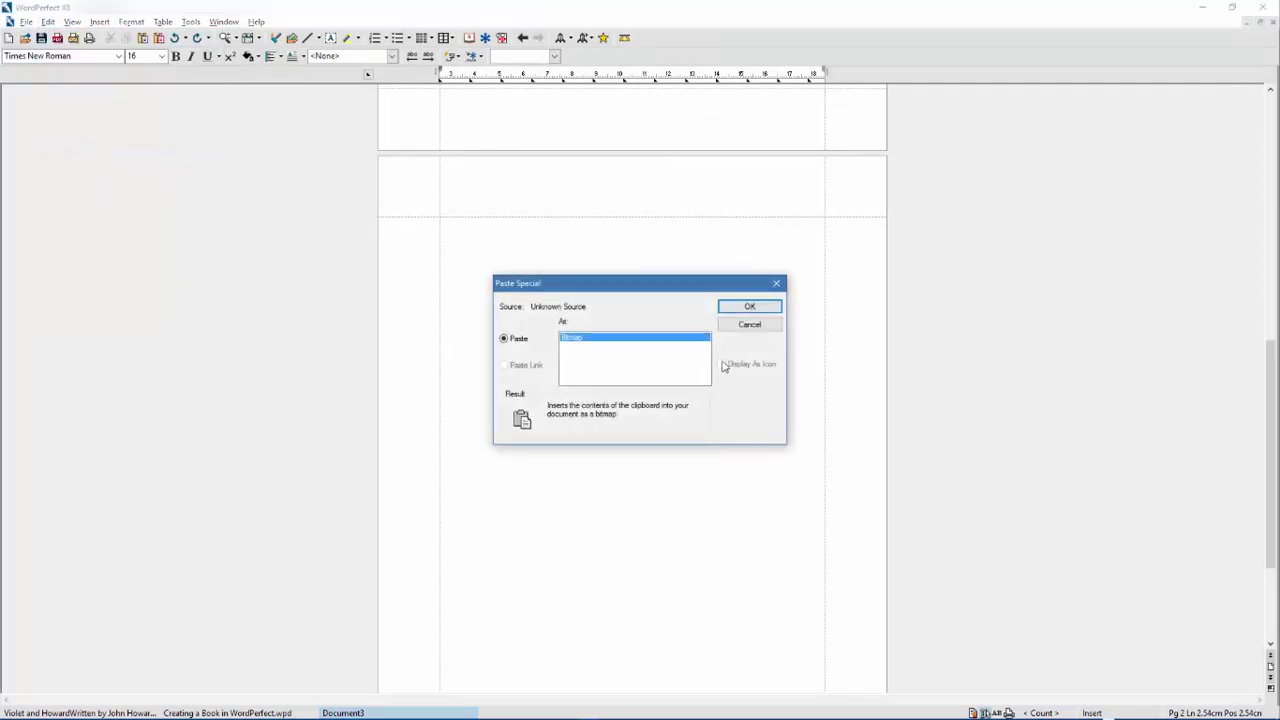
left_click(750, 307)
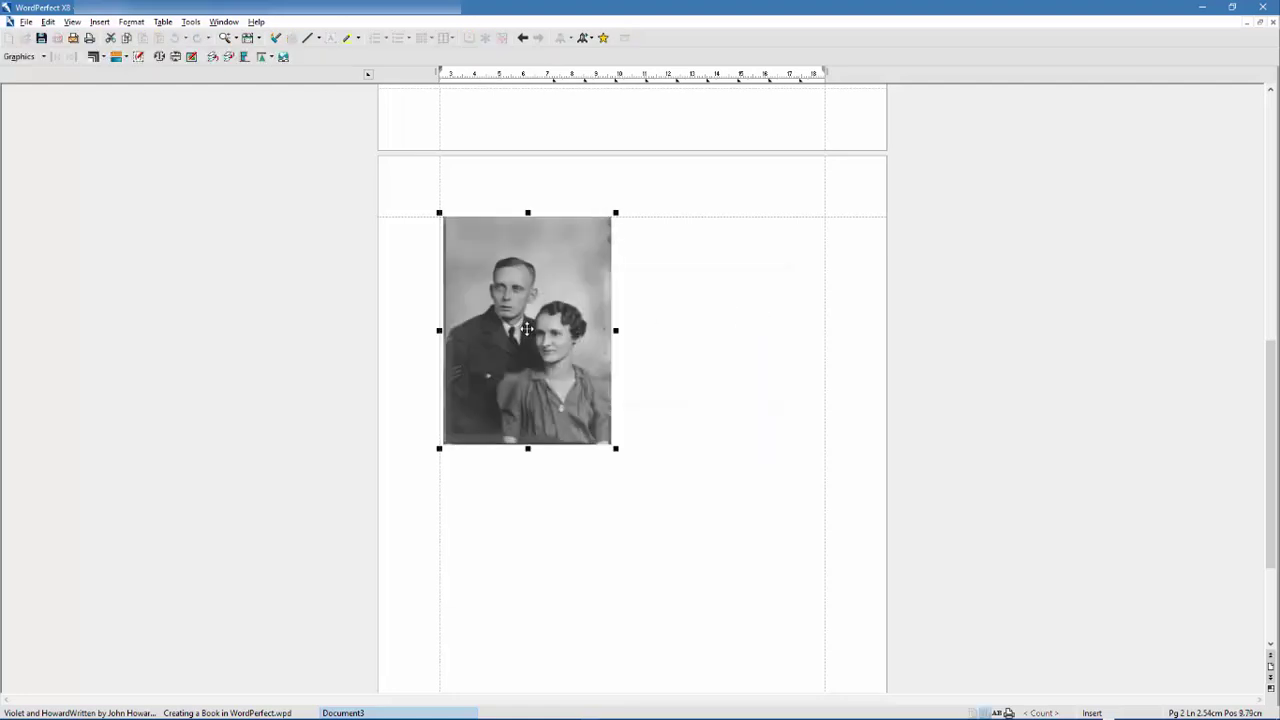
left_click_drag(535, 352, 632, 470)
left_click(510, 259)
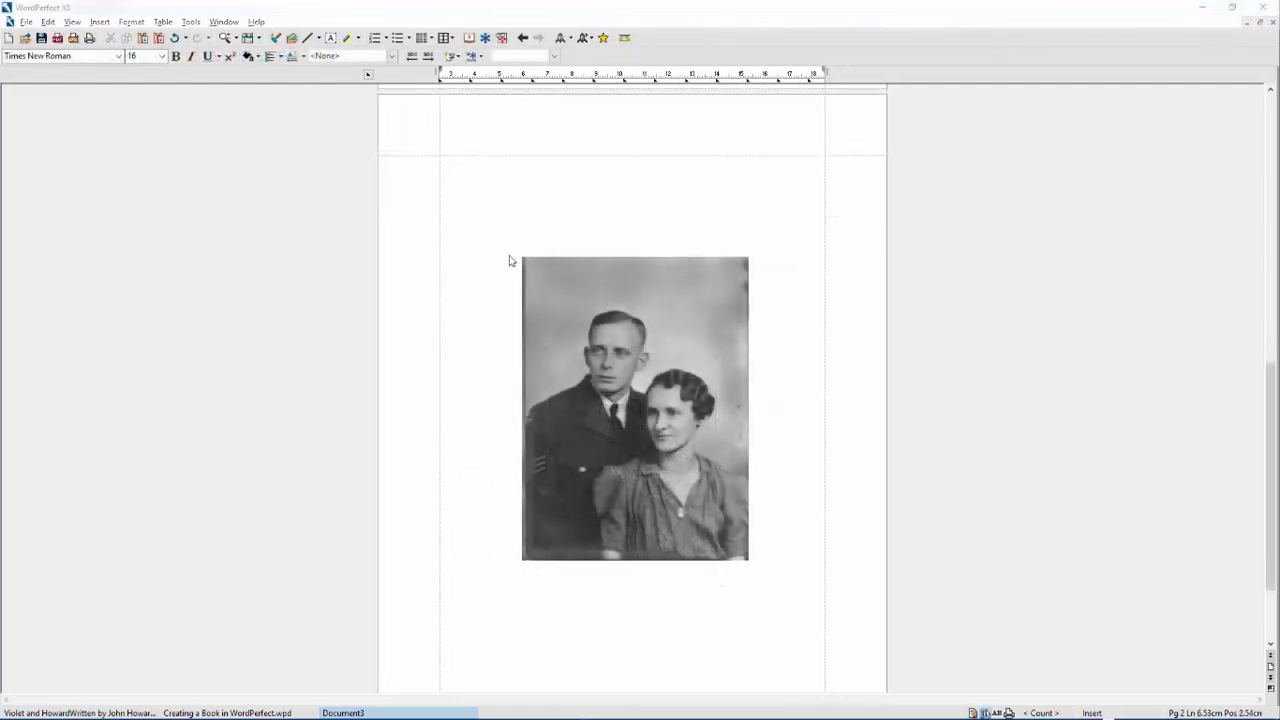
left_click(100, 22)
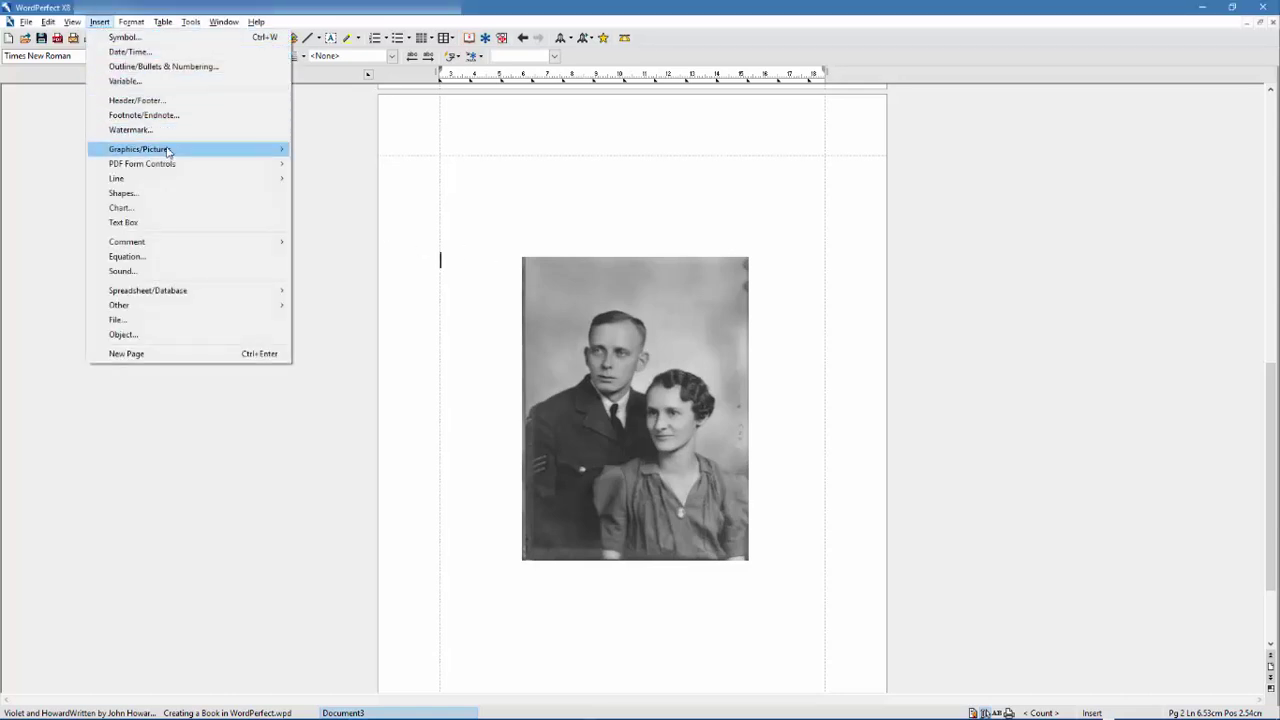
mouse_move(278, 150)
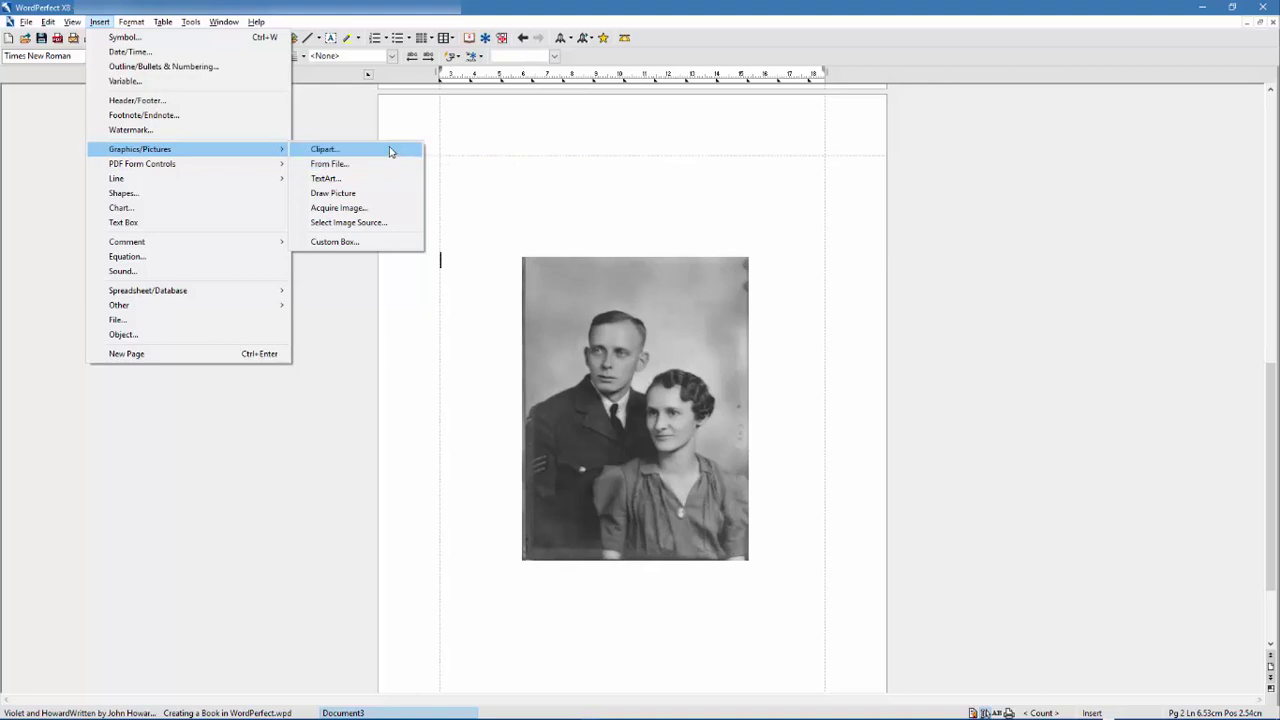
left_click(390, 150)
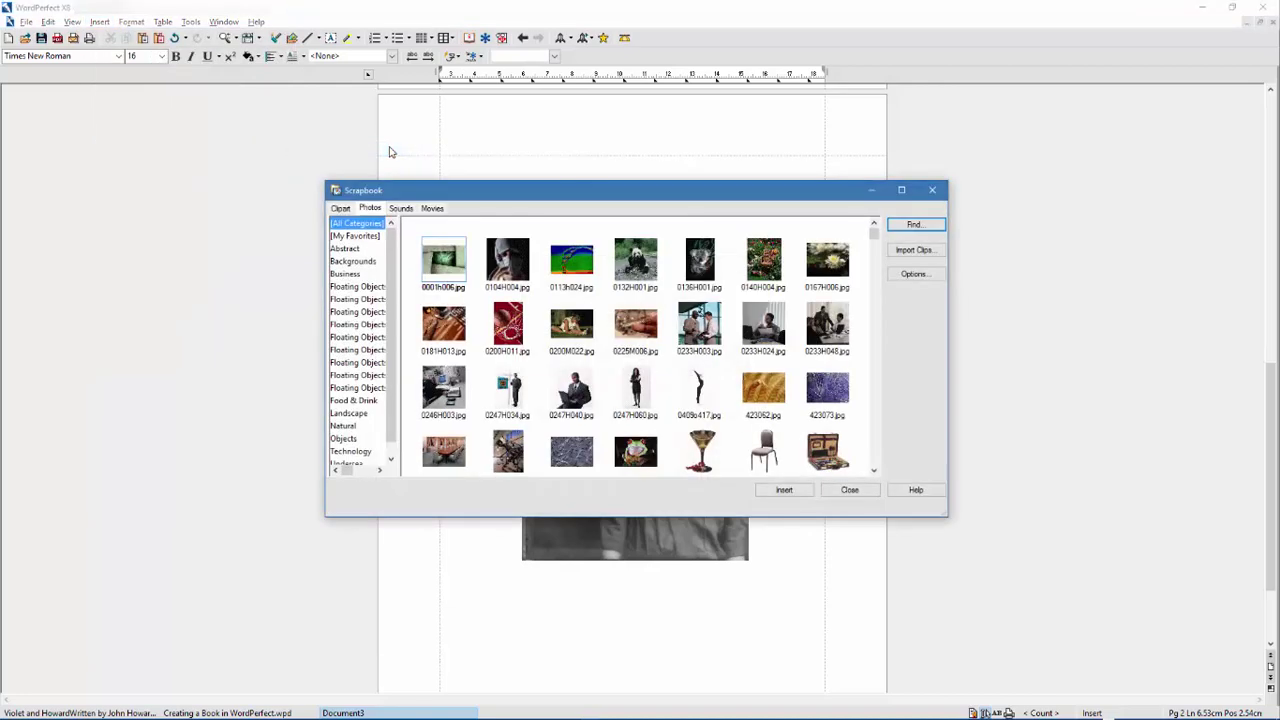
left_click(340, 208)
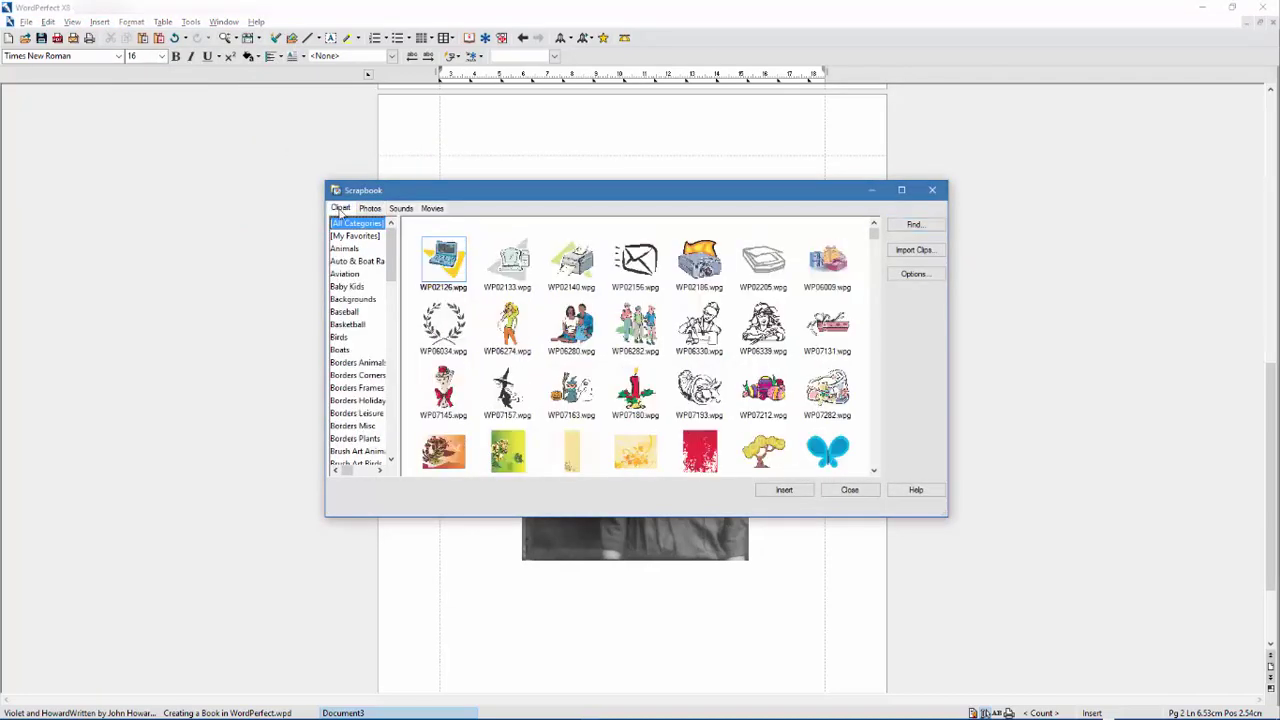
left_click_drag(397, 245, 442, 250)
scroll(442, 255, "down", 7)
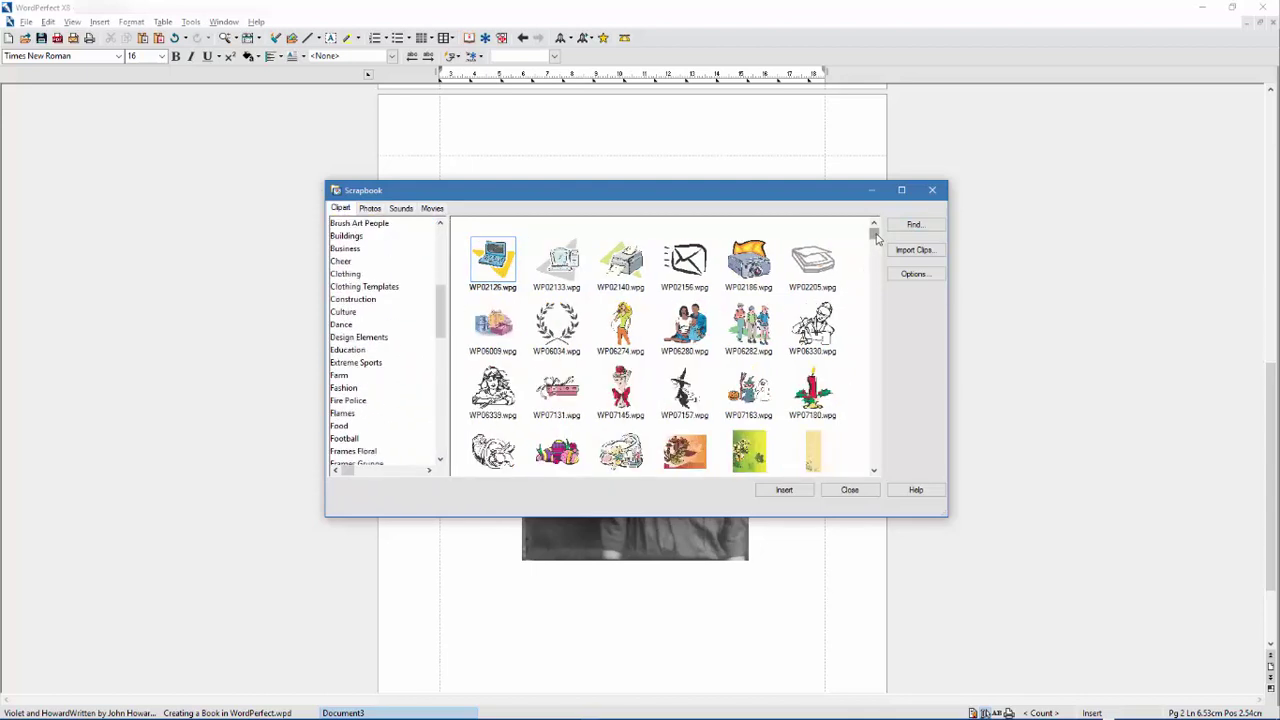
left_click_drag(874, 232, 815, 233)
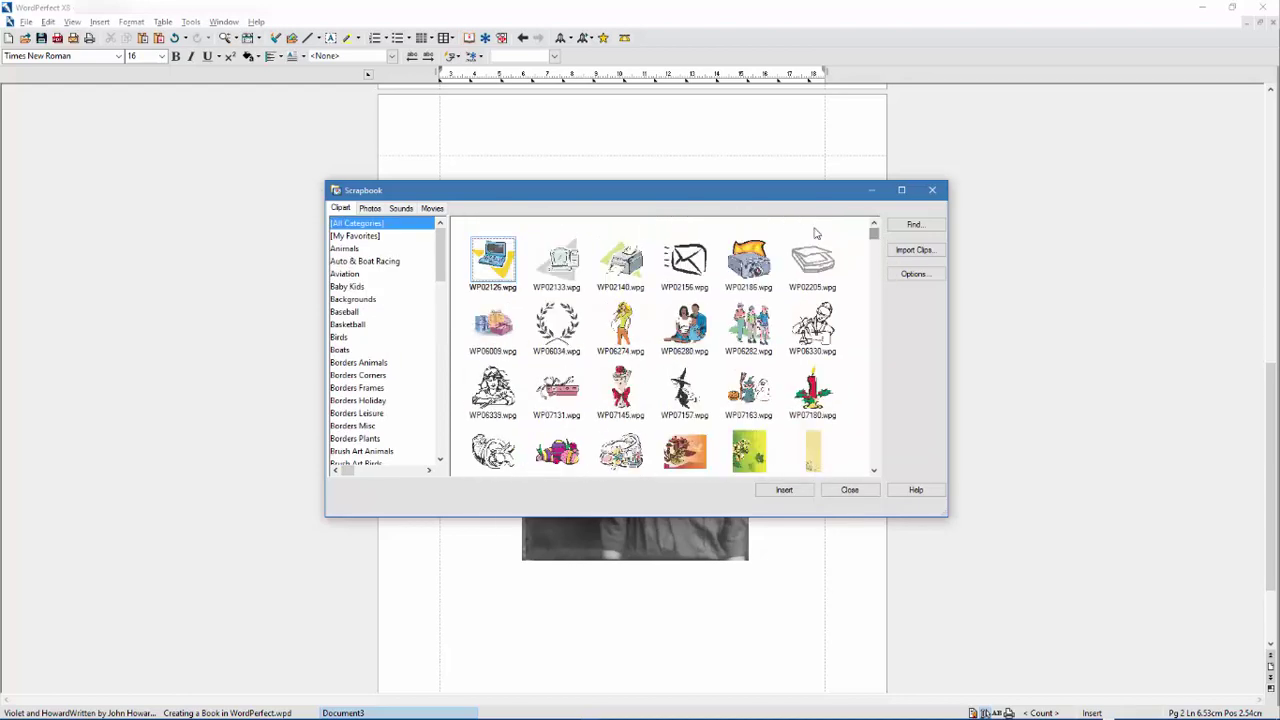
left_click(370, 208)
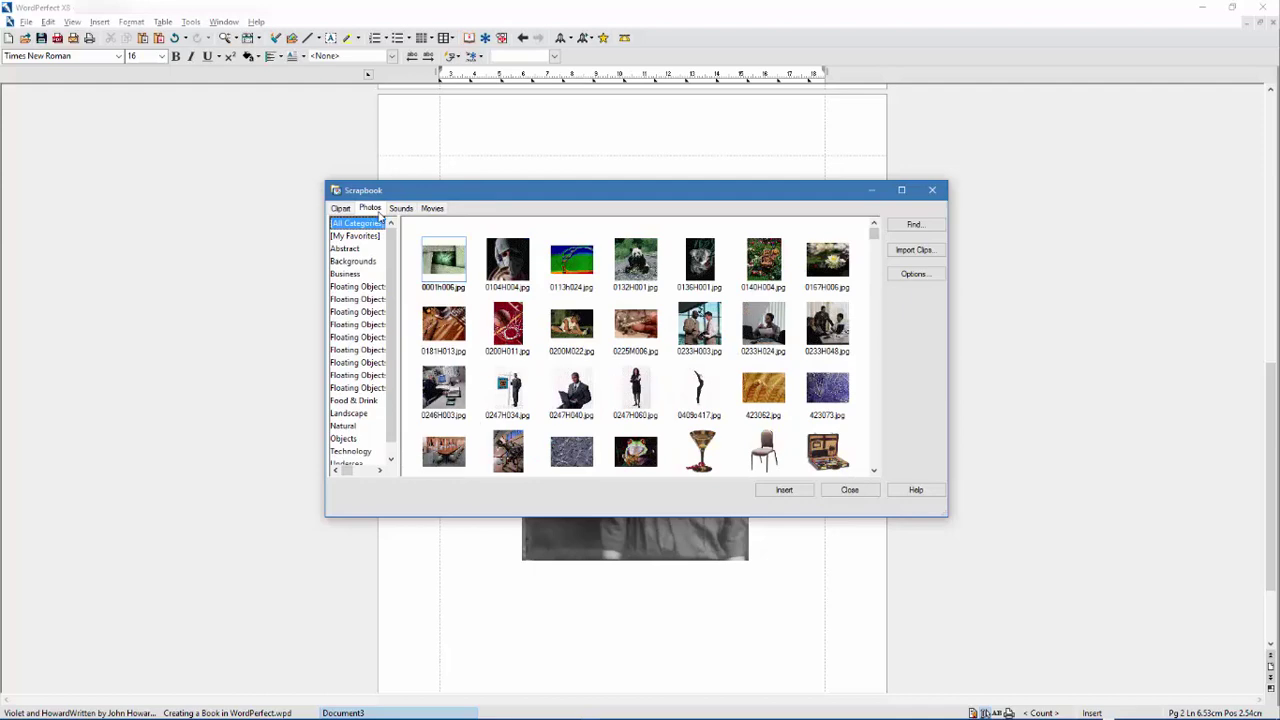
left_click(843, 491)
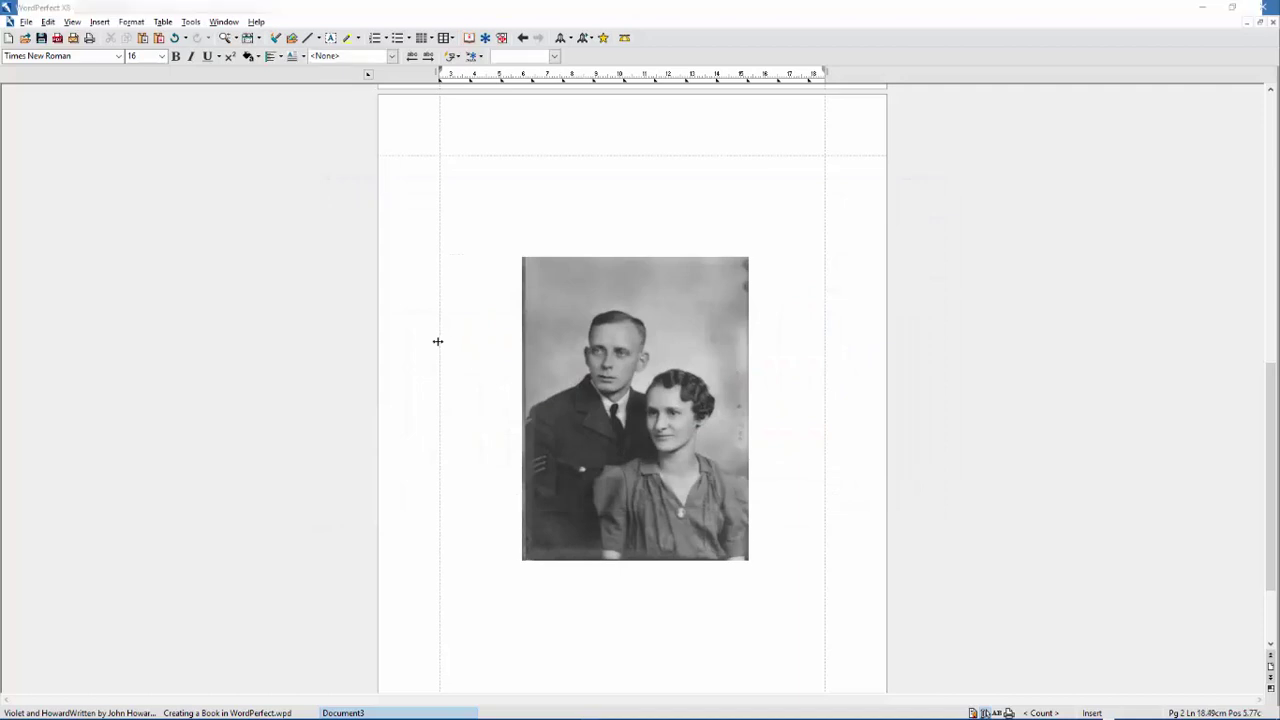
- Choose the Canon scanner under Insert > Graphics/Pictures > Select Image Source
left_click(103, 24)
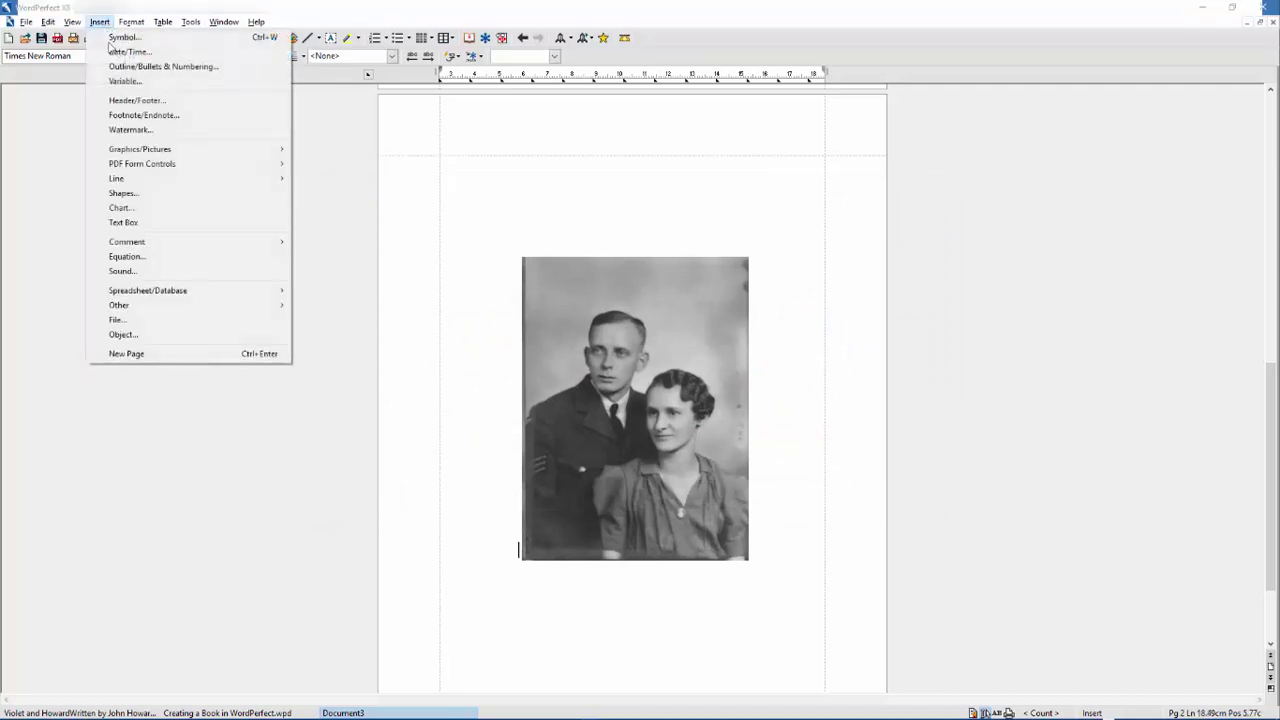
mouse_move(126, 152)
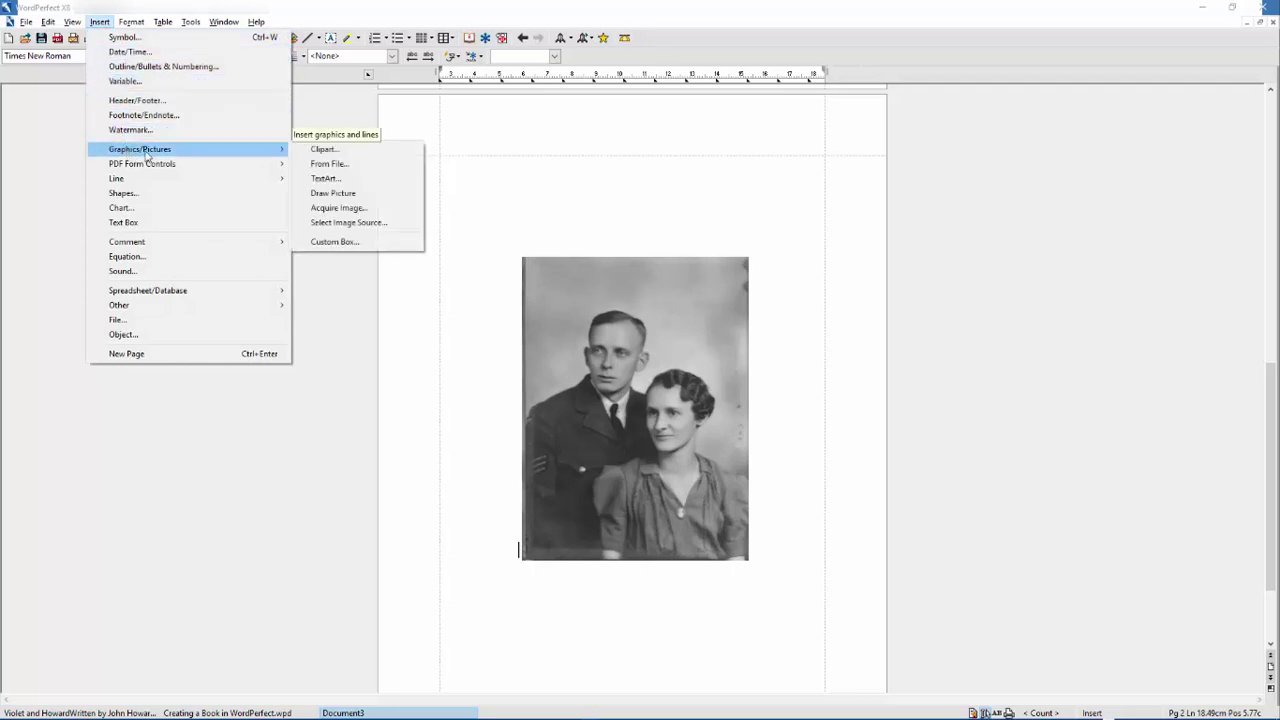
left_click(388, 229)
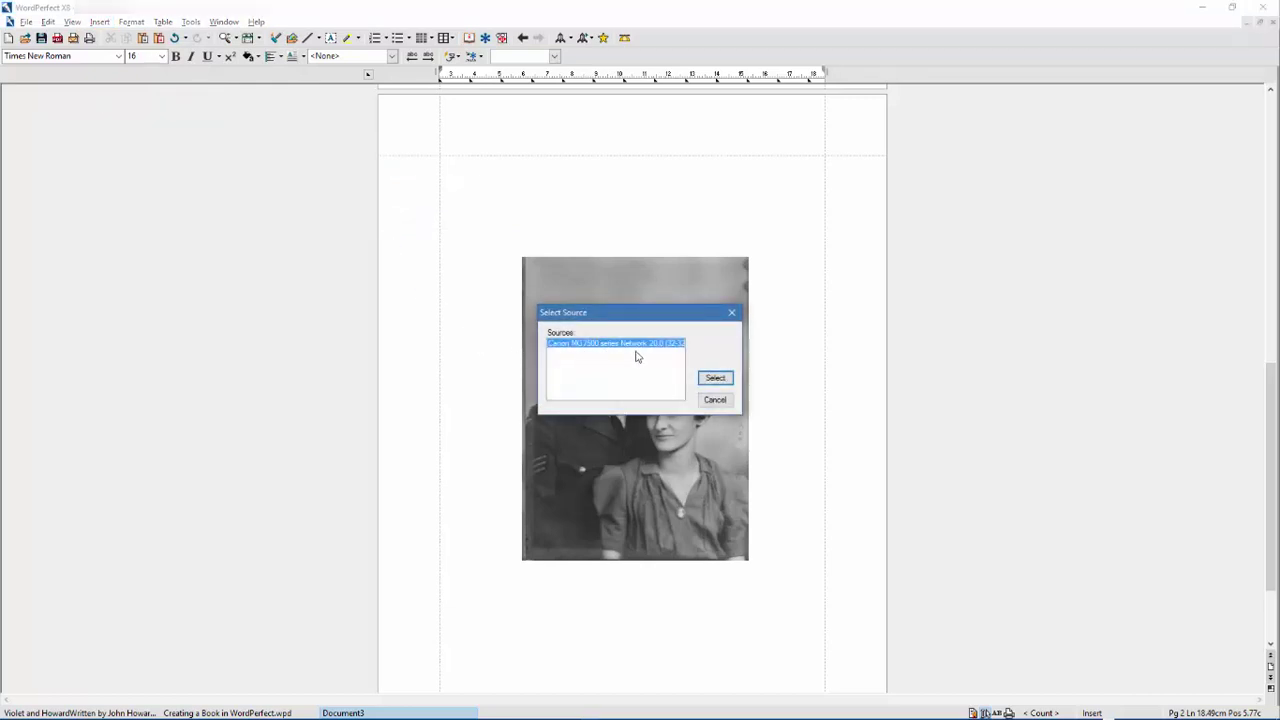
left_click(716, 385)
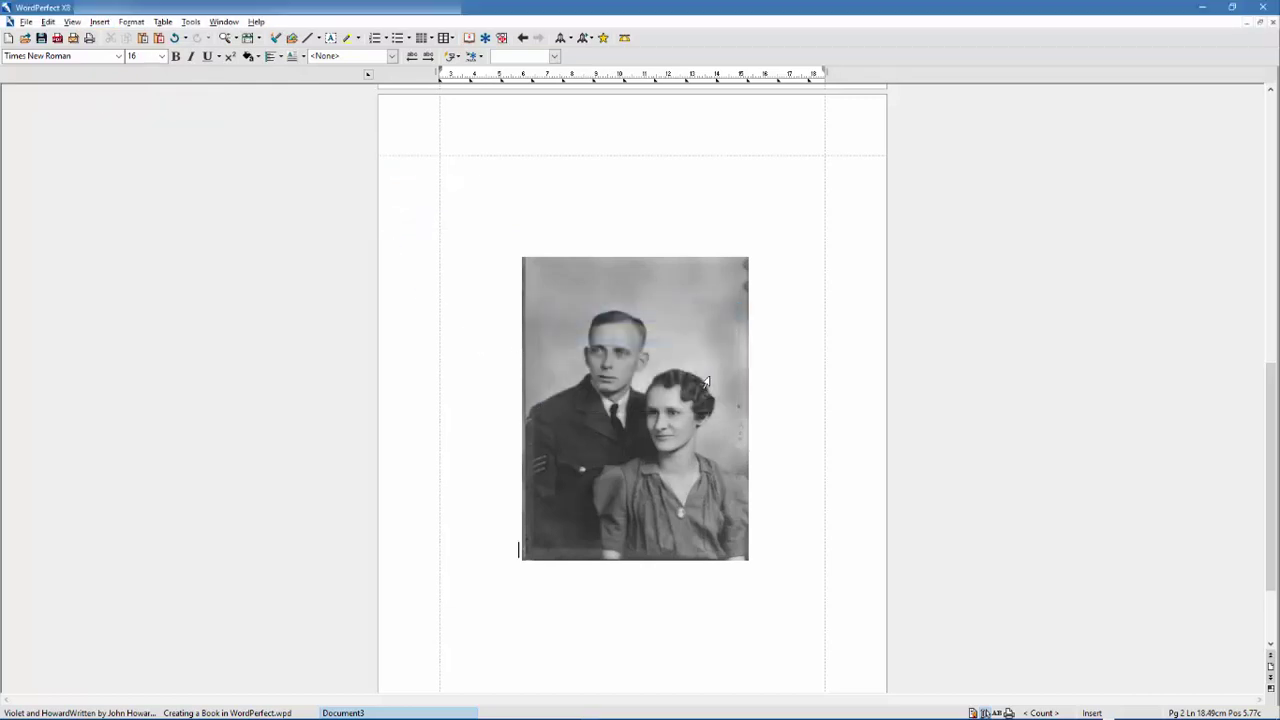
left_click(100, 22)
mouse_move(138, 149)
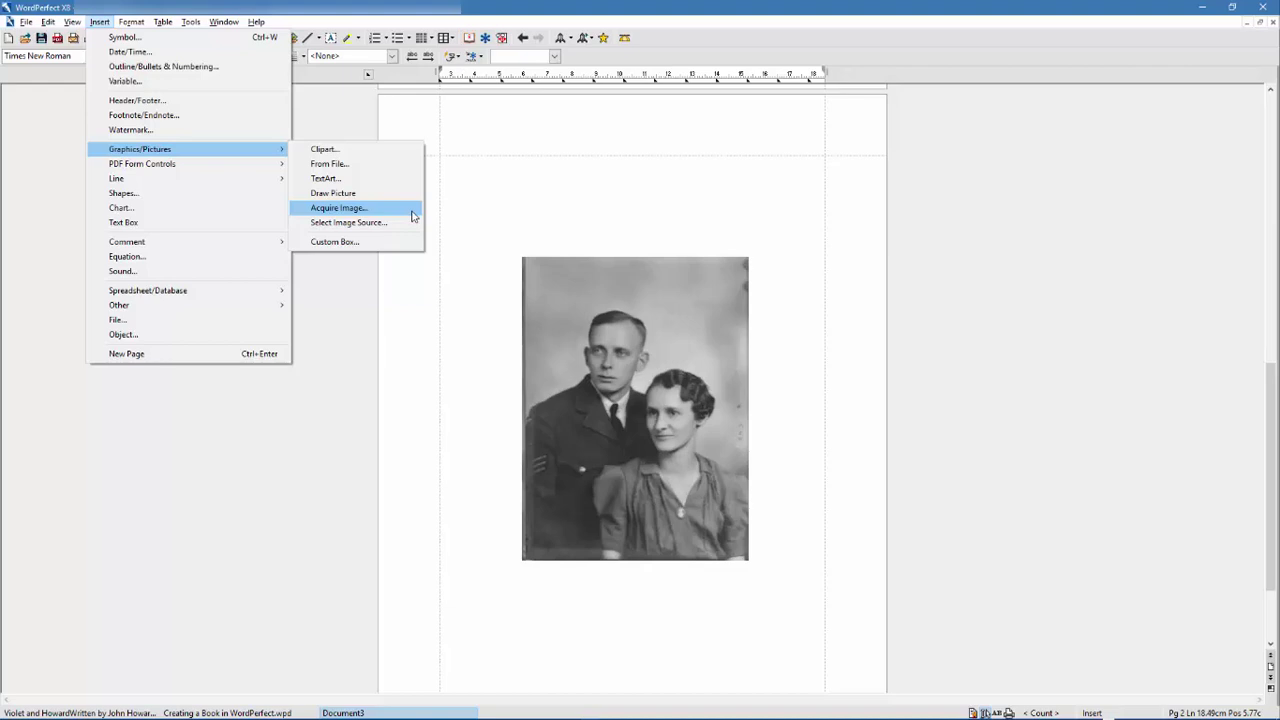
- Open Image Tools for the wedding photo and bring up its Edit Attributes settings
left_click(444, 216)
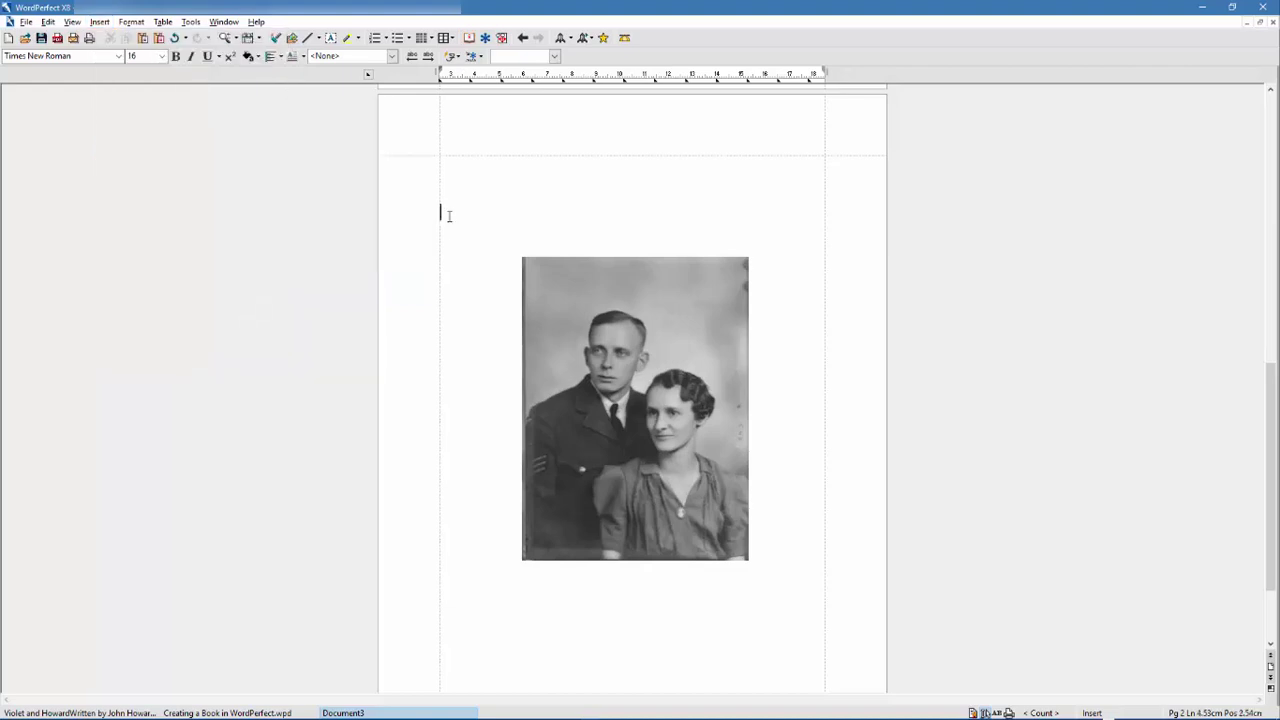
left_click(727, 307)
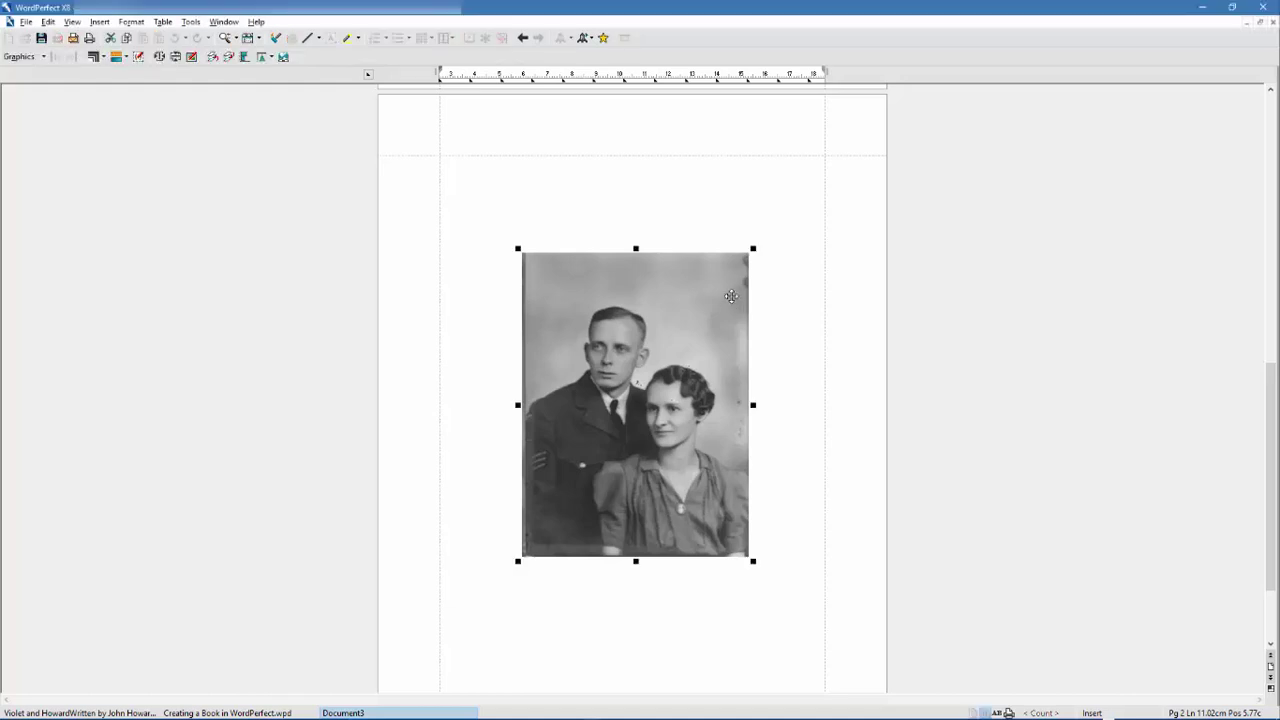
right_click(731, 272)
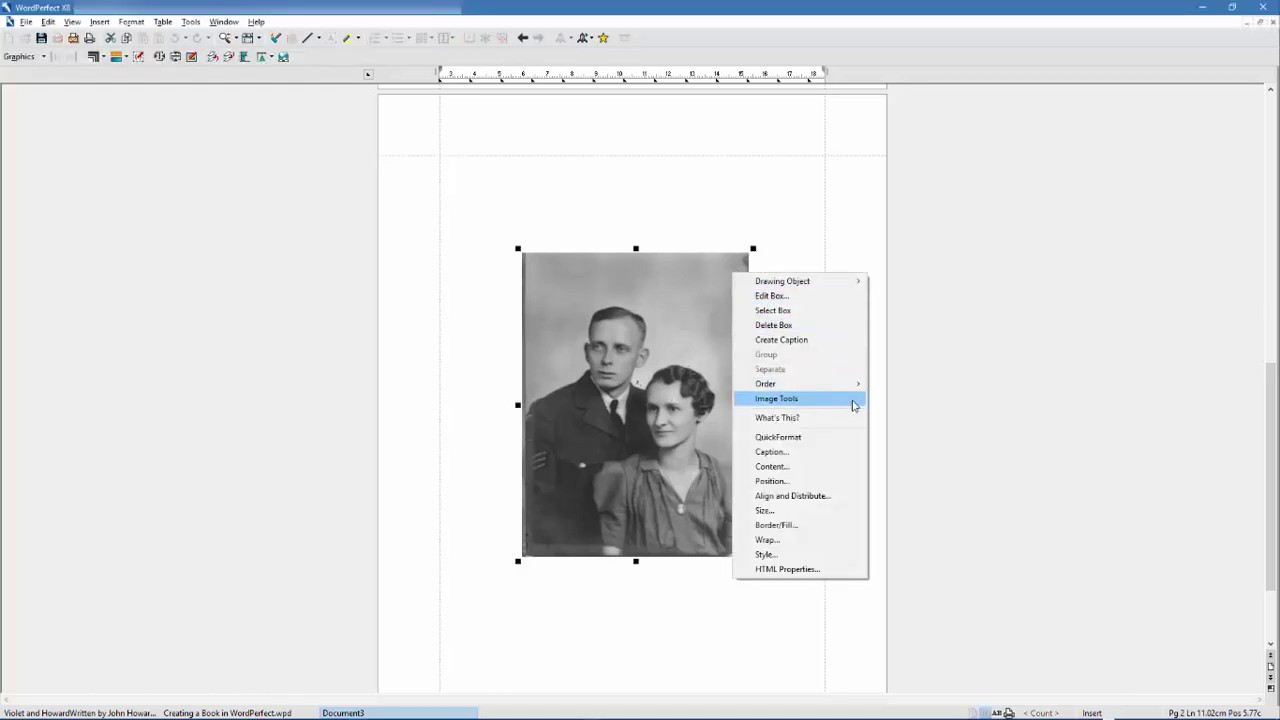
left_click(851, 400)
left_click(834, 388)
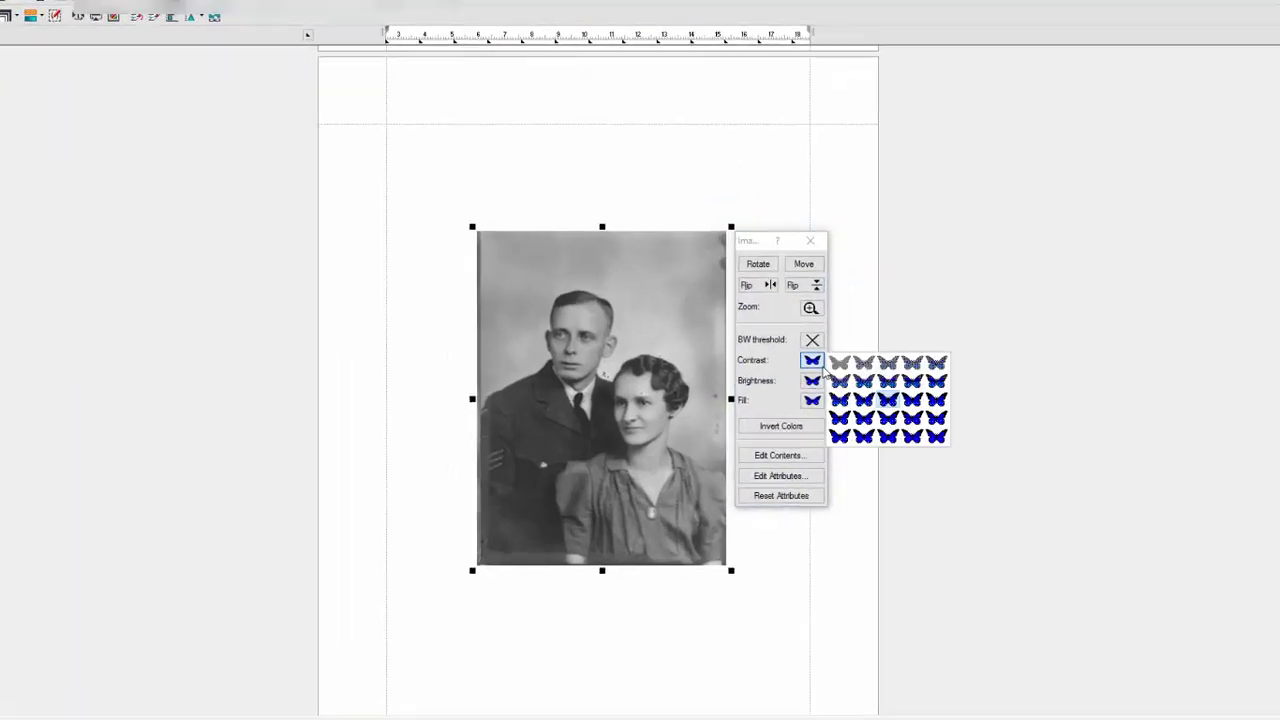
left_click(837, 398)
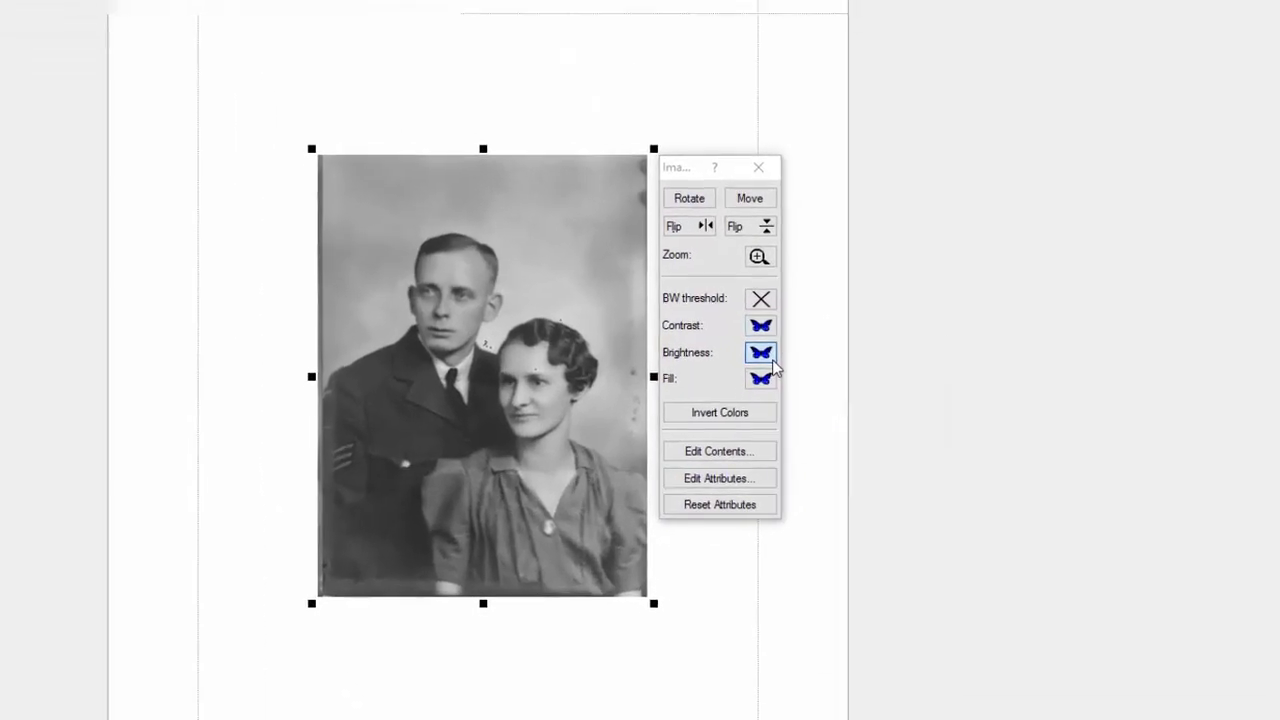
left_click(772, 366)
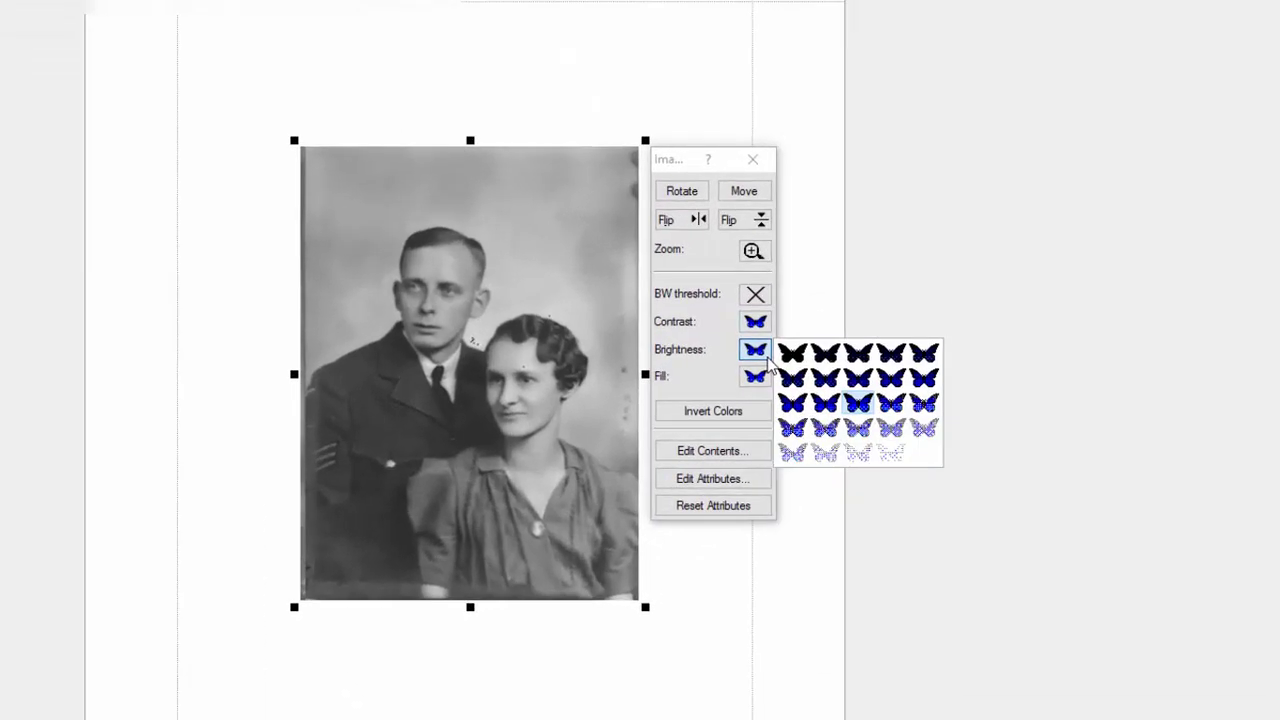
left_click(770, 385)
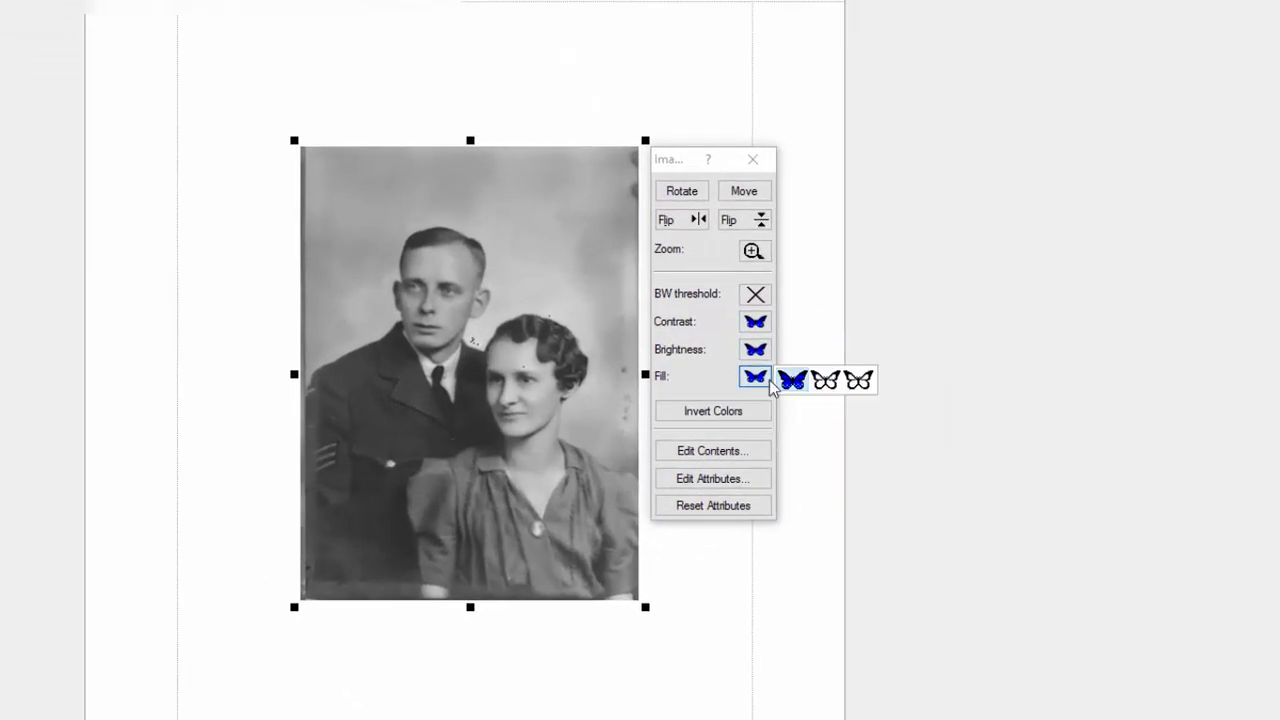
left_click(746, 480)
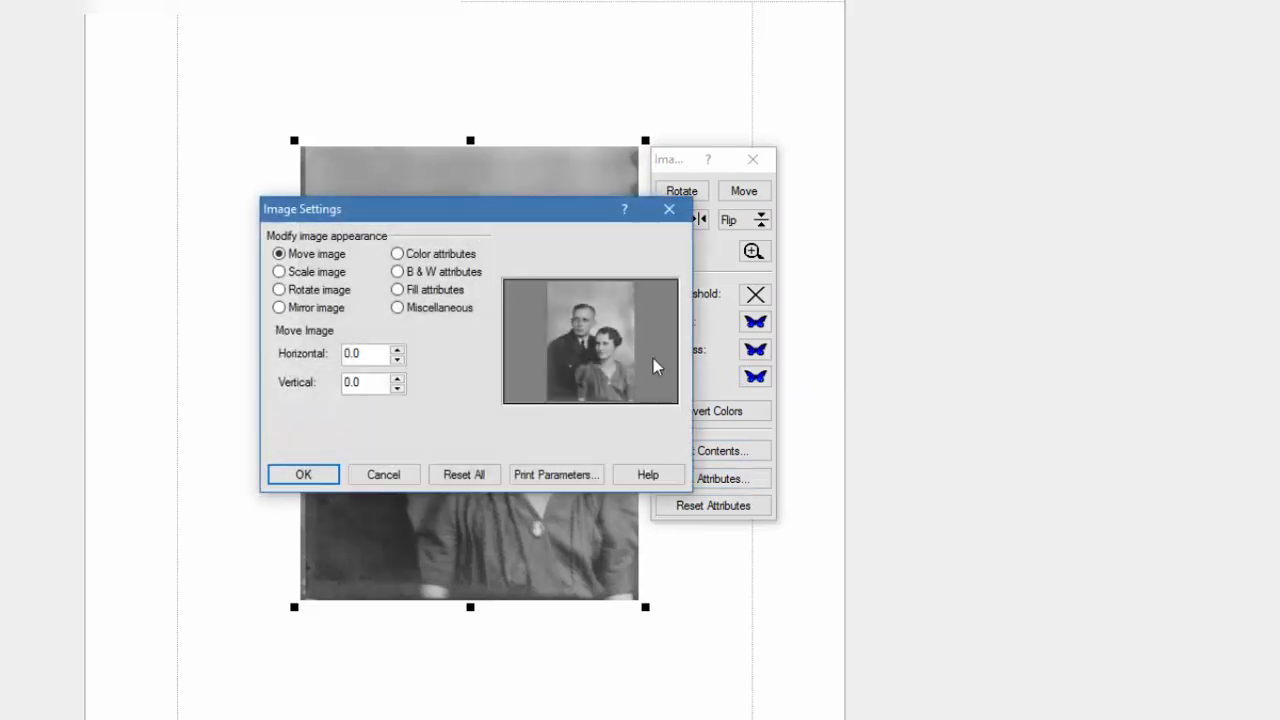
left_click_drag(522, 212, 1081, 183)
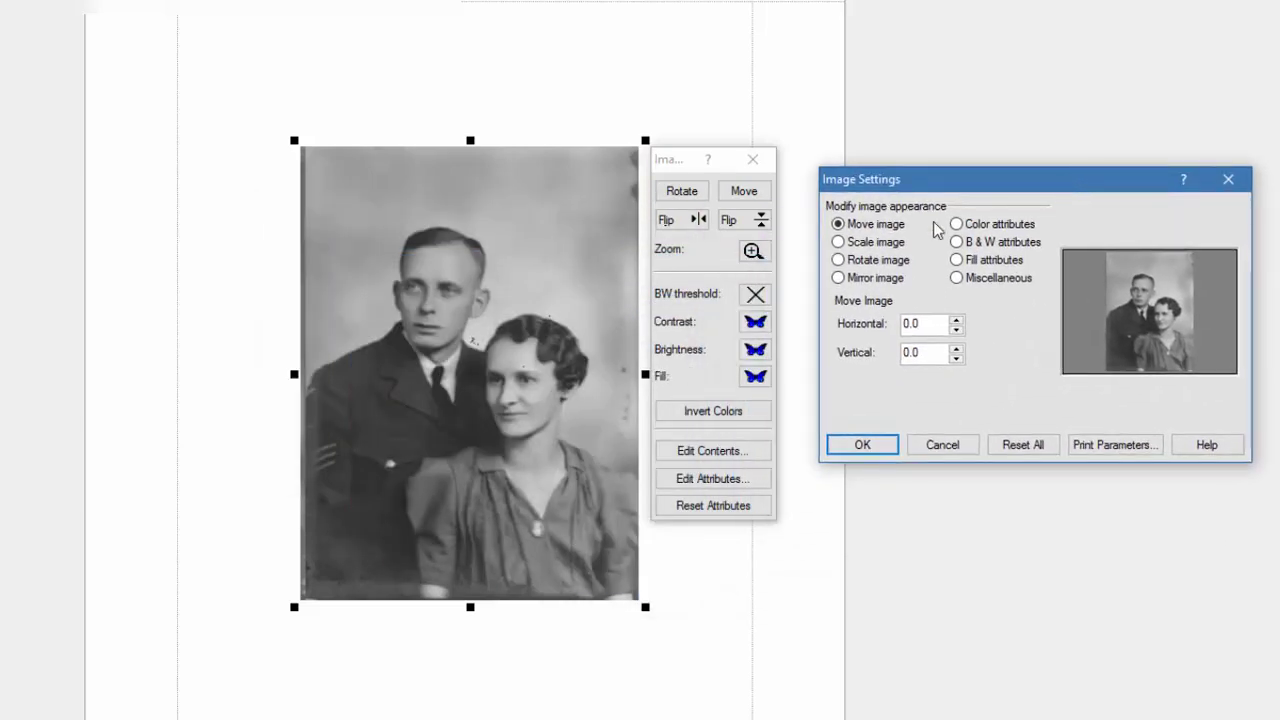
- Scale the image contents to 1.2 both horizontally and vertically
left_click(838, 242)
left_click(956, 319)
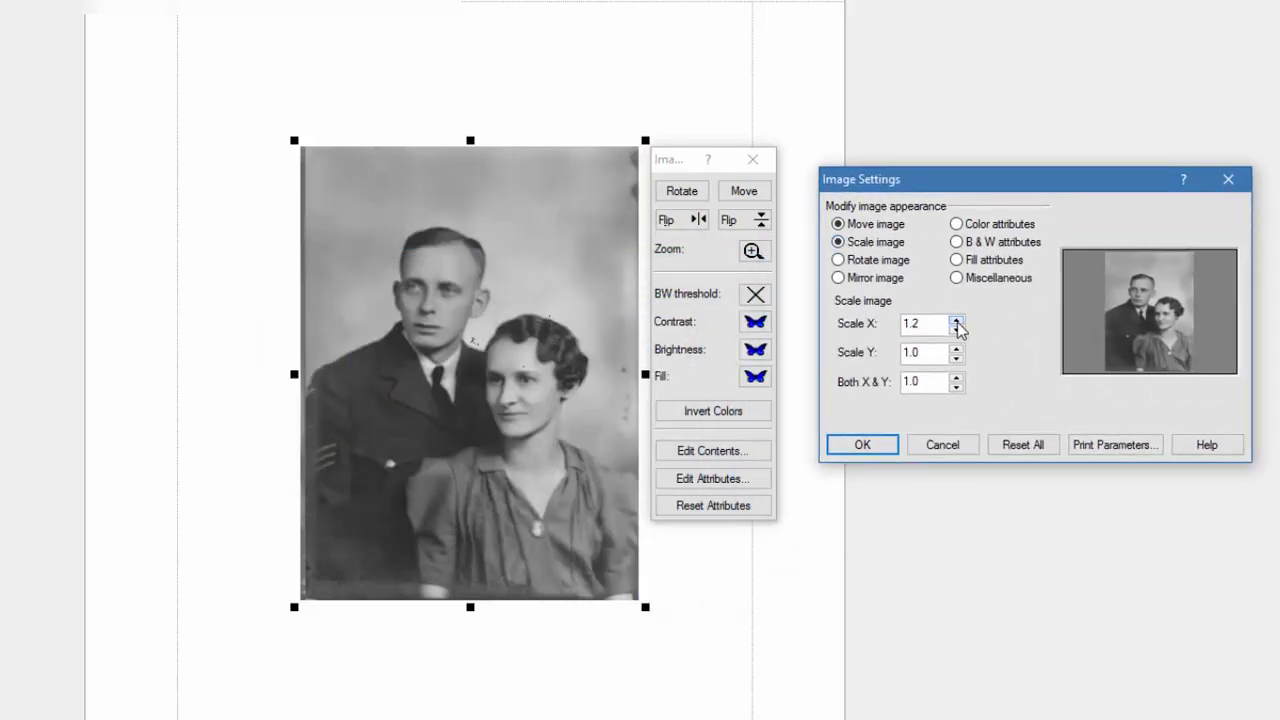
left_click(956, 348)
left_click(956, 348)
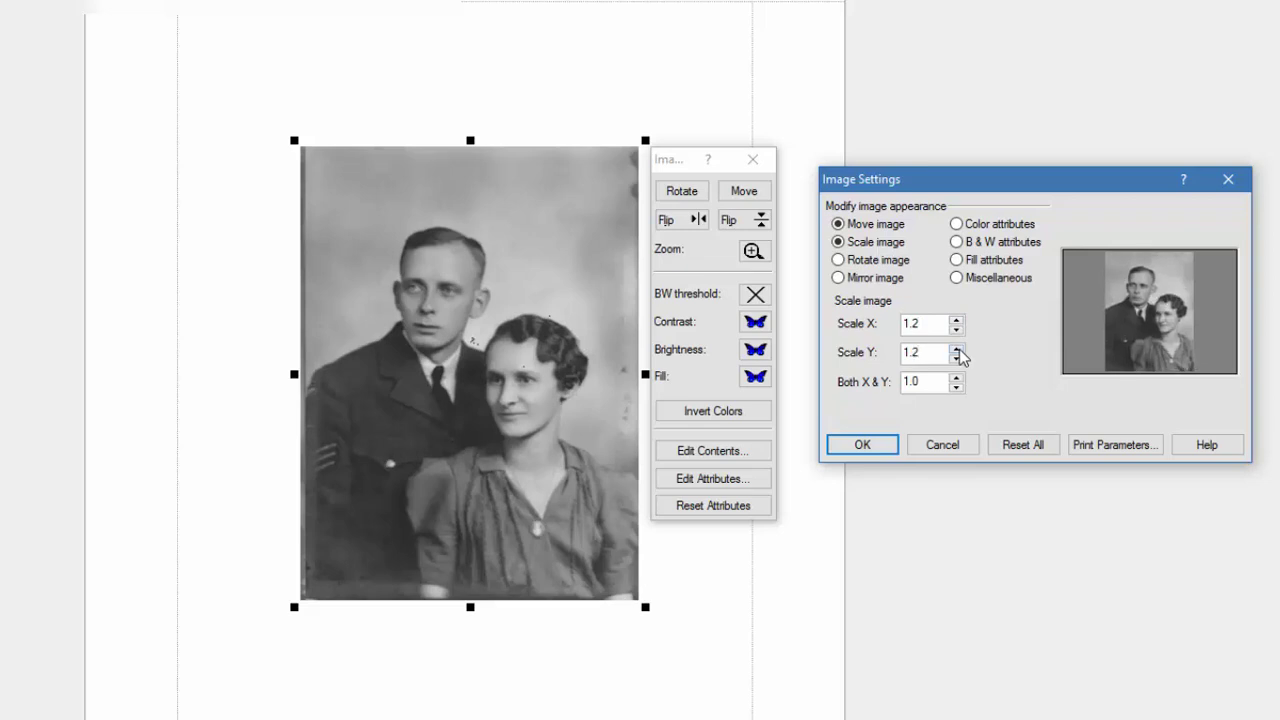
- Leave the image rotation at 0, apply the attributes and close Image Tools
left_click(839, 260)
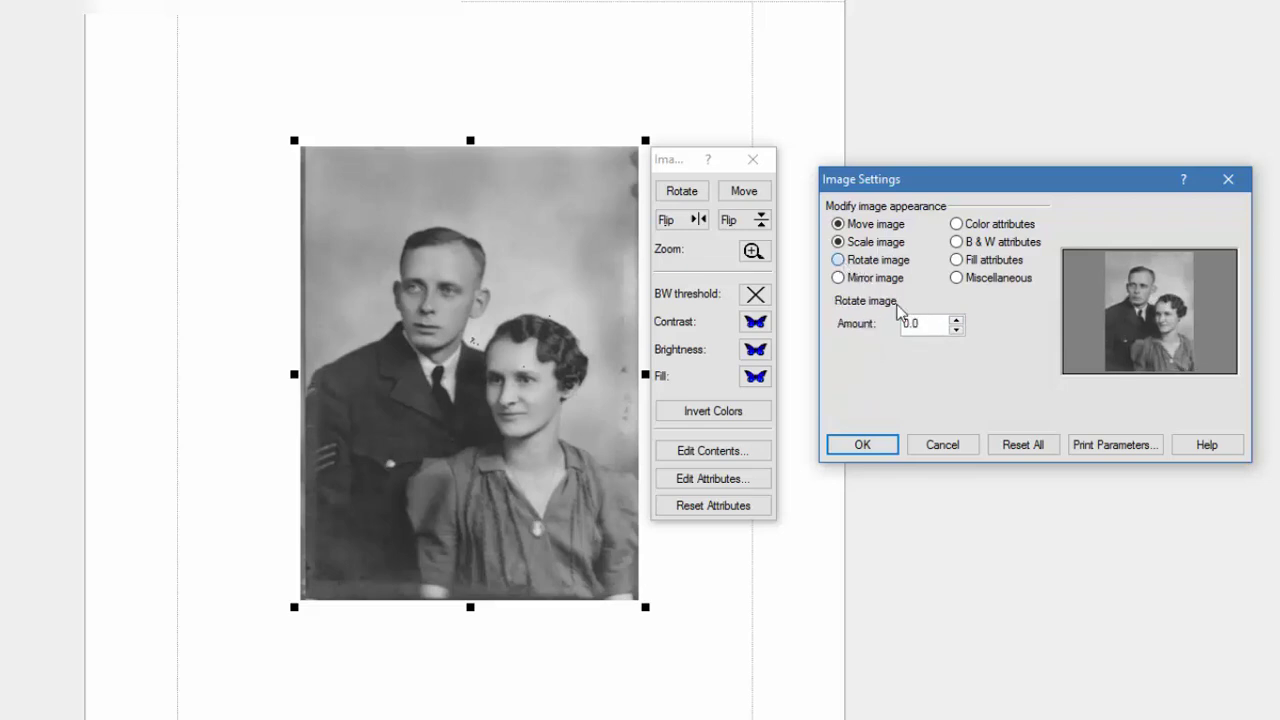
left_click(956, 320)
left_click(956, 320)
left_click(956, 320)
left_click(956, 320)
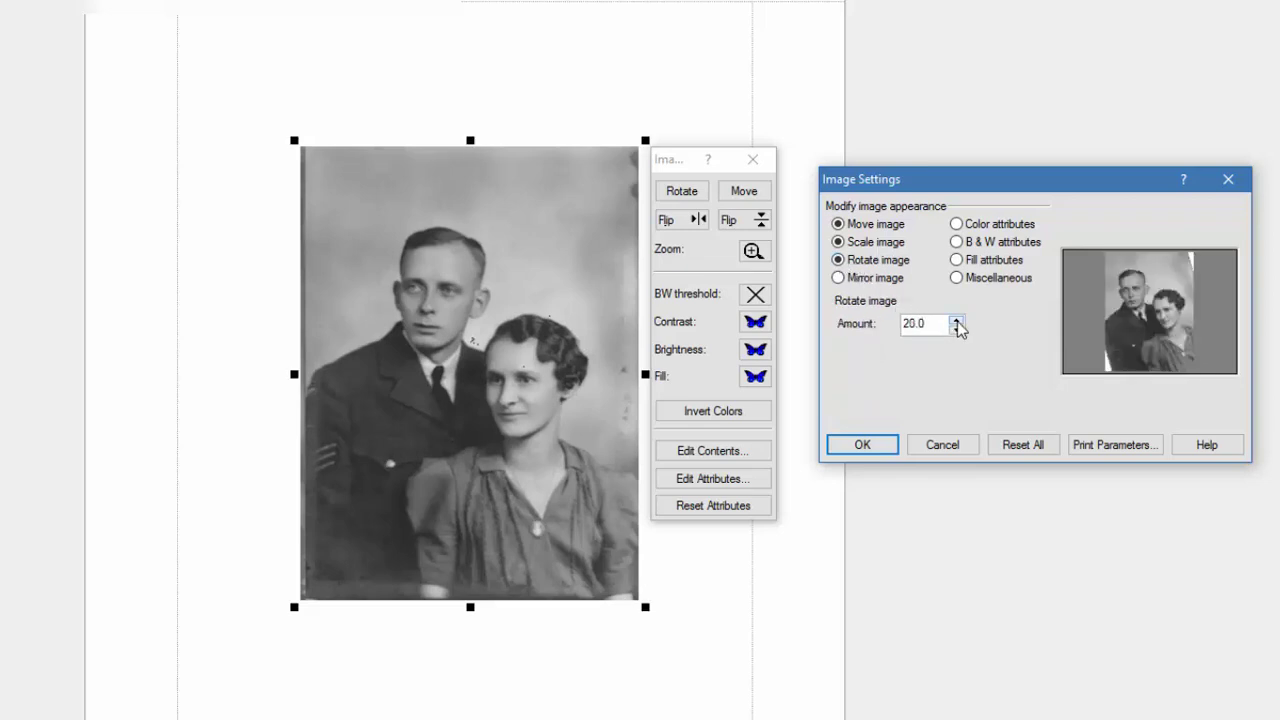
left_click(956, 328)
left_click(956, 328)
left_click(956, 328)
left_click(956, 328)
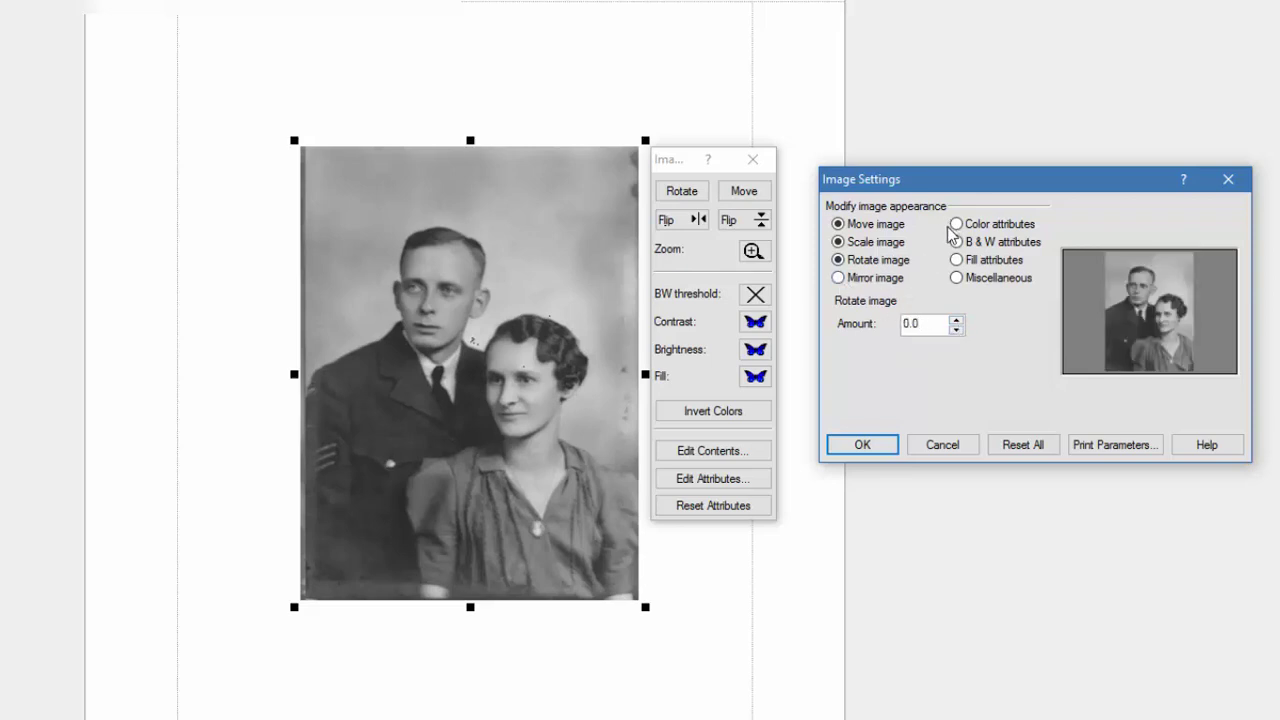
left_click(956, 277)
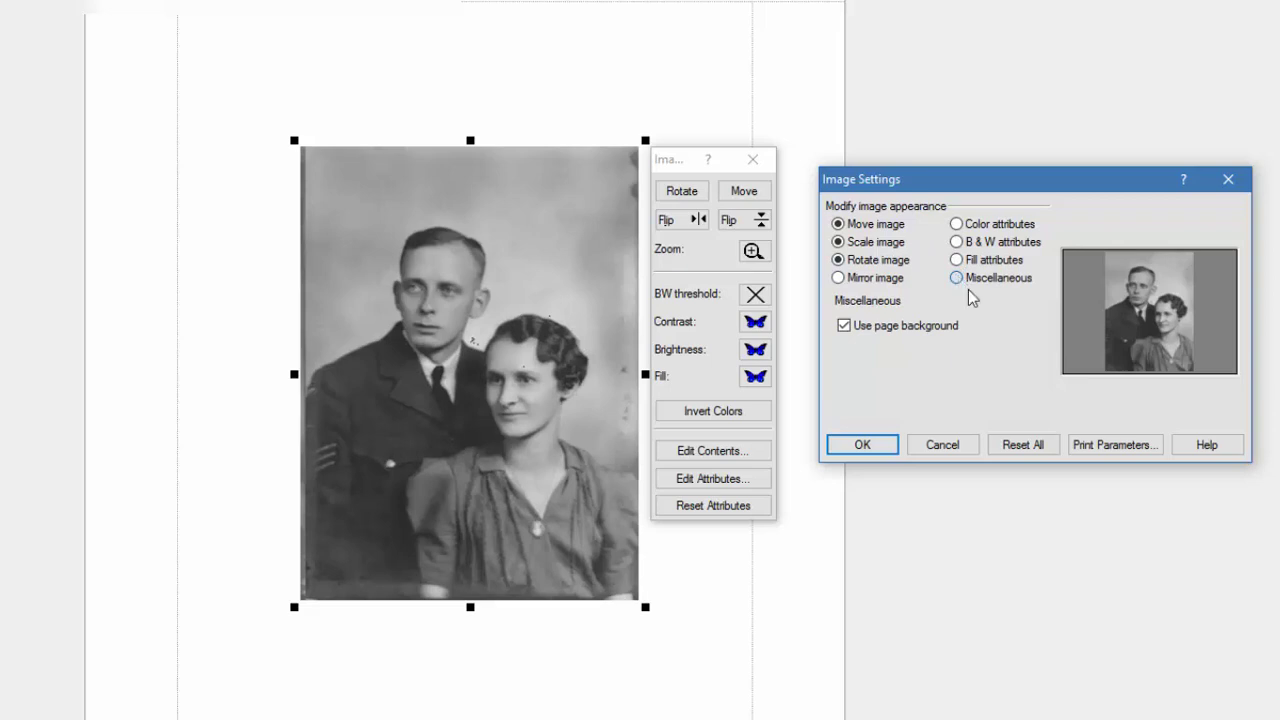
left_click(860, 443)
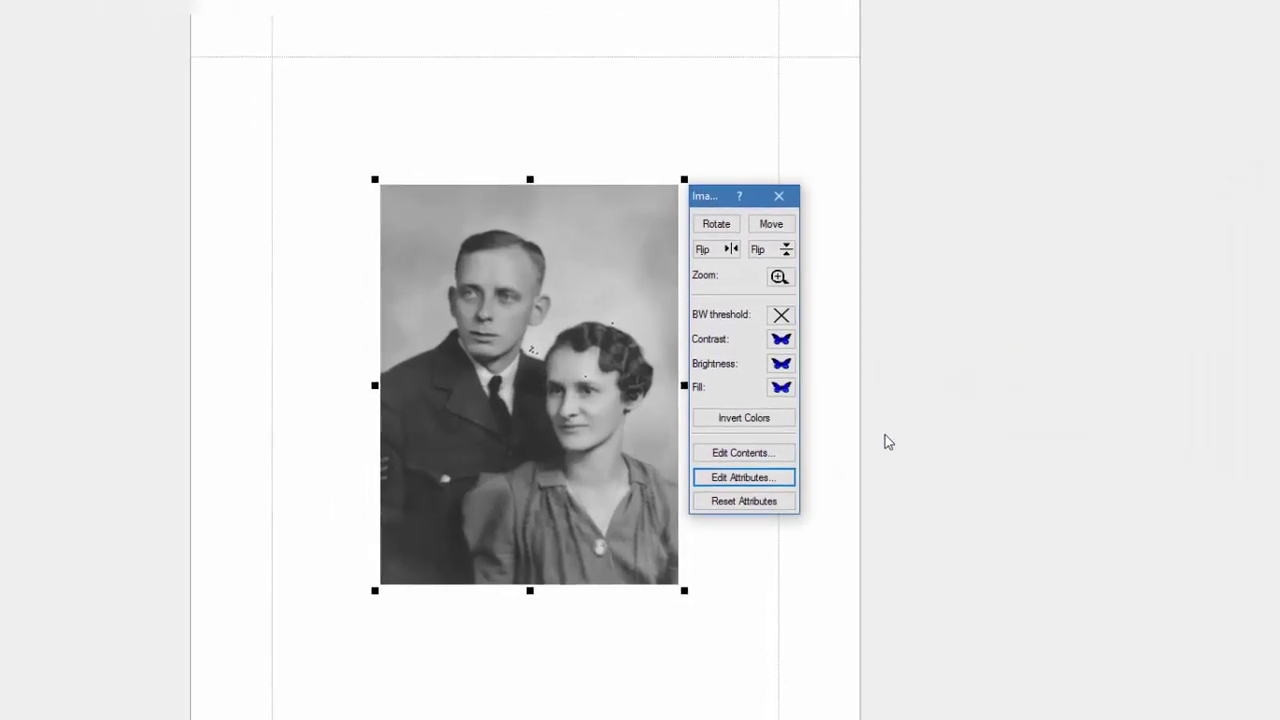
left_click(779, 197)
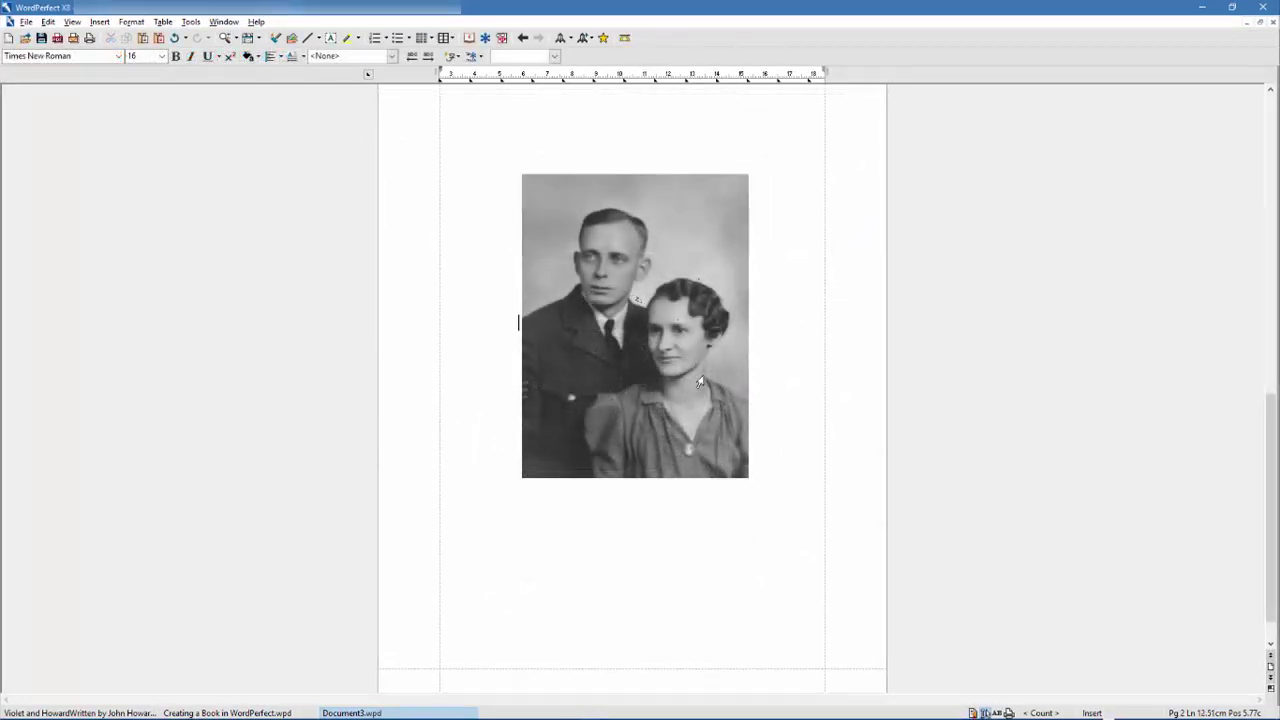
- Give the photo a dark navy Triple border with a different line style
left_click(703, 376)
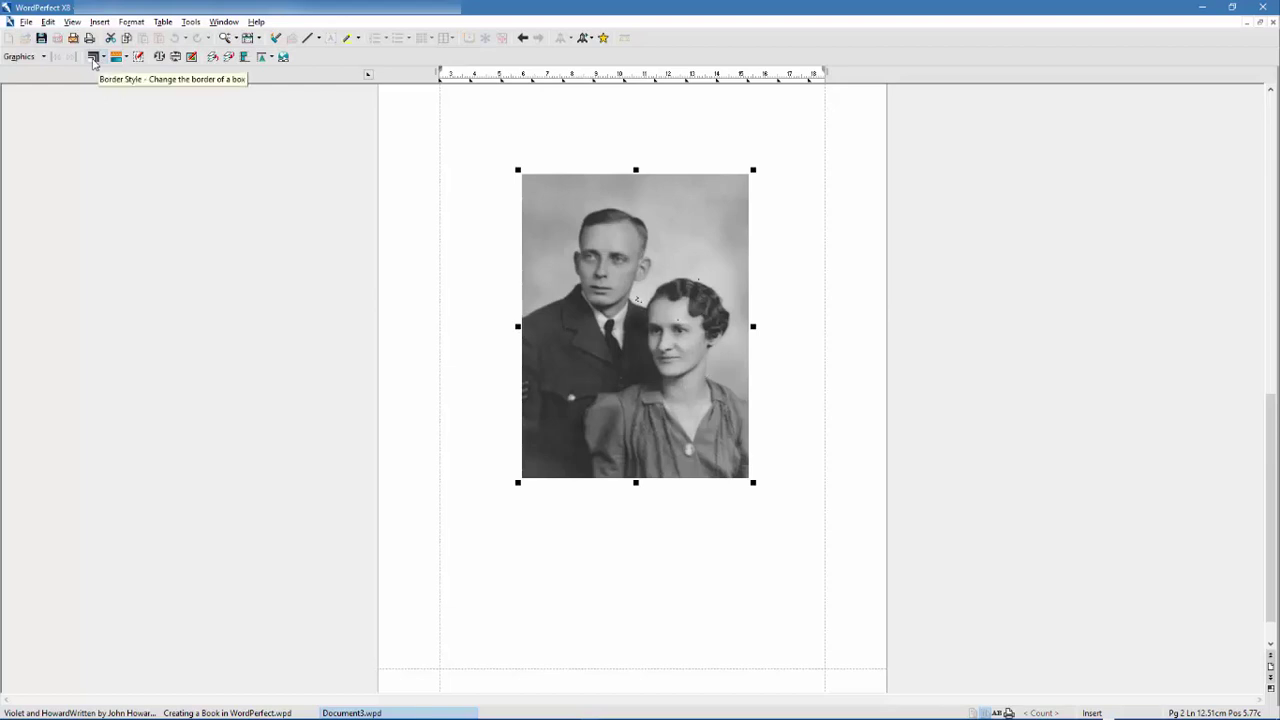
left_click(102, 58)
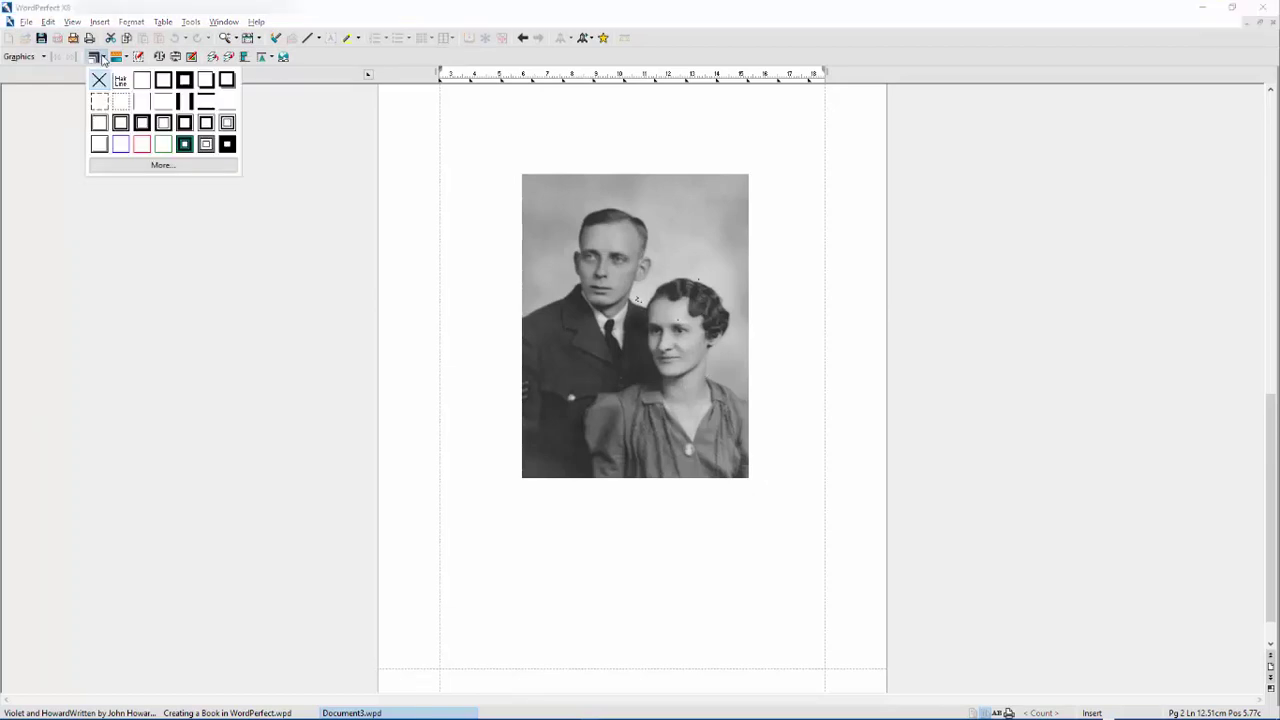
left_click(152, 166)
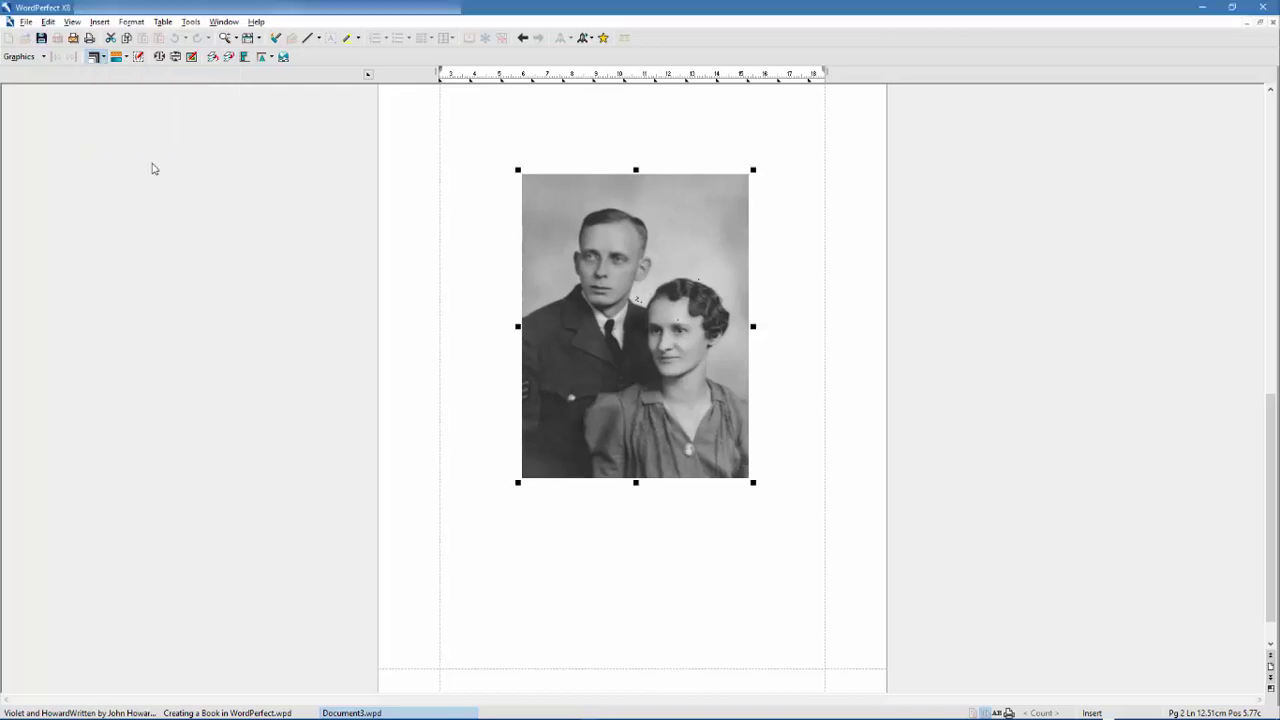
left_click_drag(612, 215, 927, 189)
left_click_drag(1006, 289, 1010, 282)
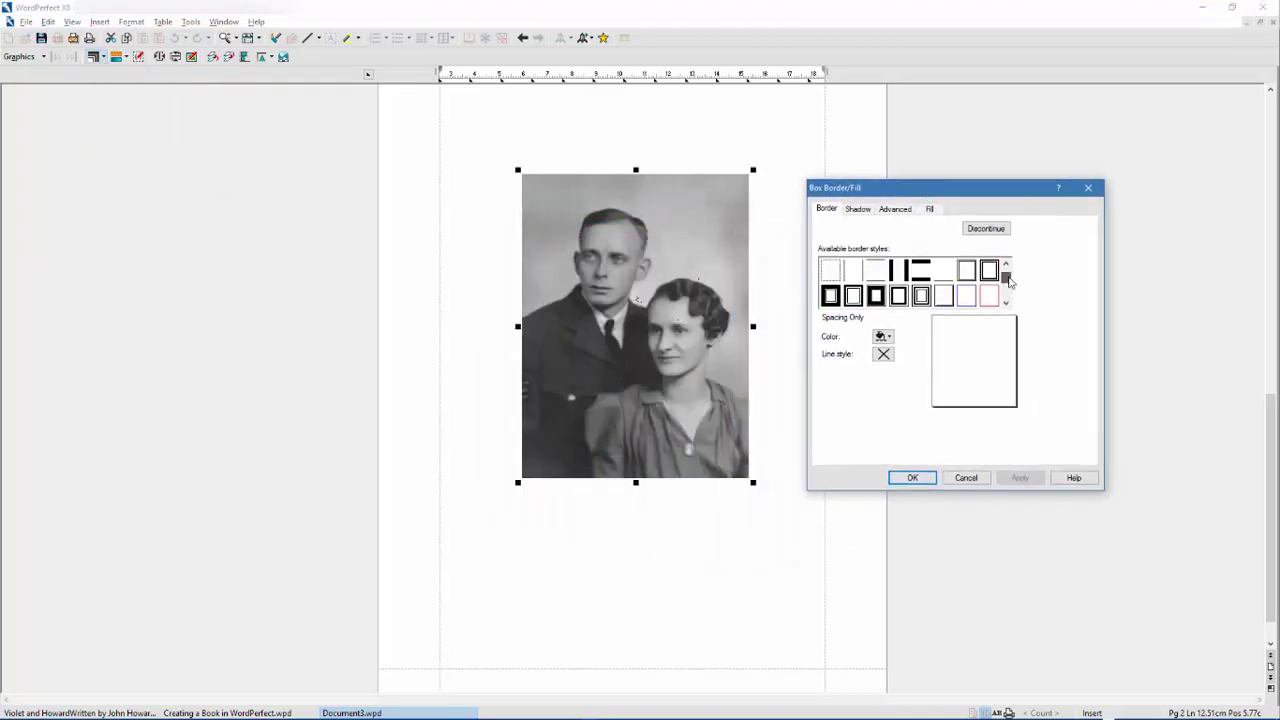
left_click(924, 297)
left_click_drag(1008, 285, 1008, 283)
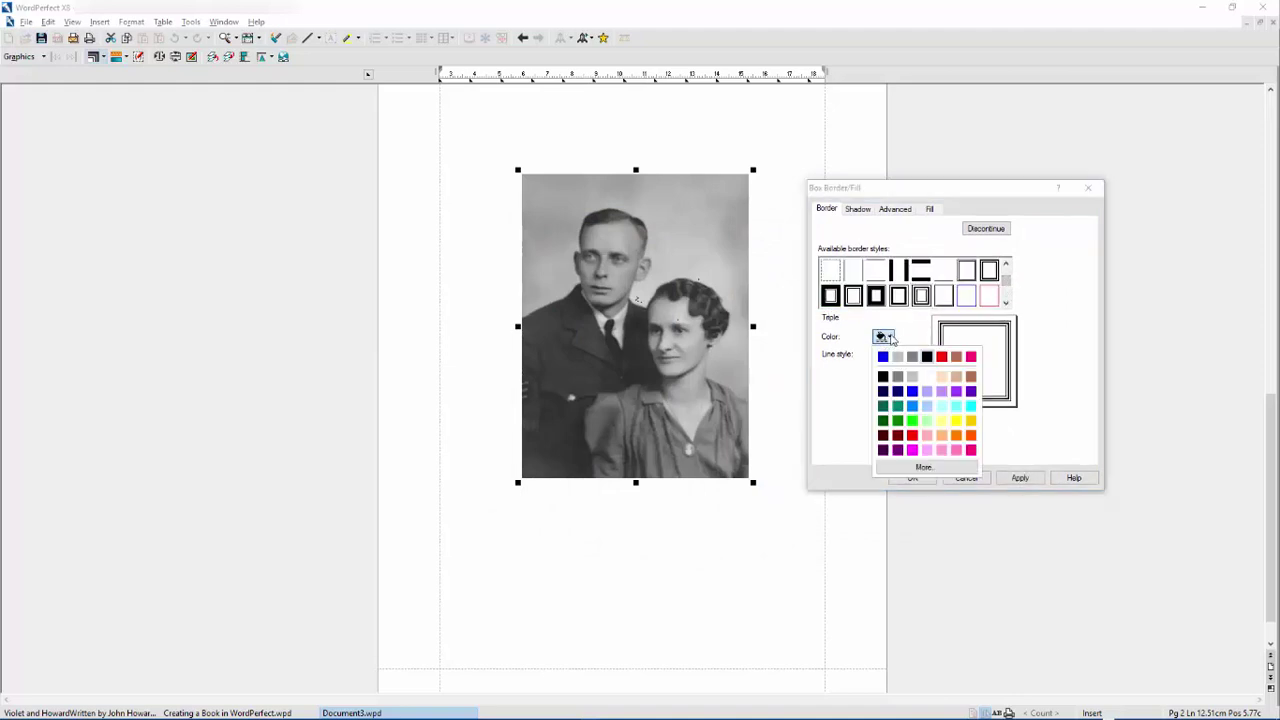
left_click(898, 391)
left_click(884, 354)
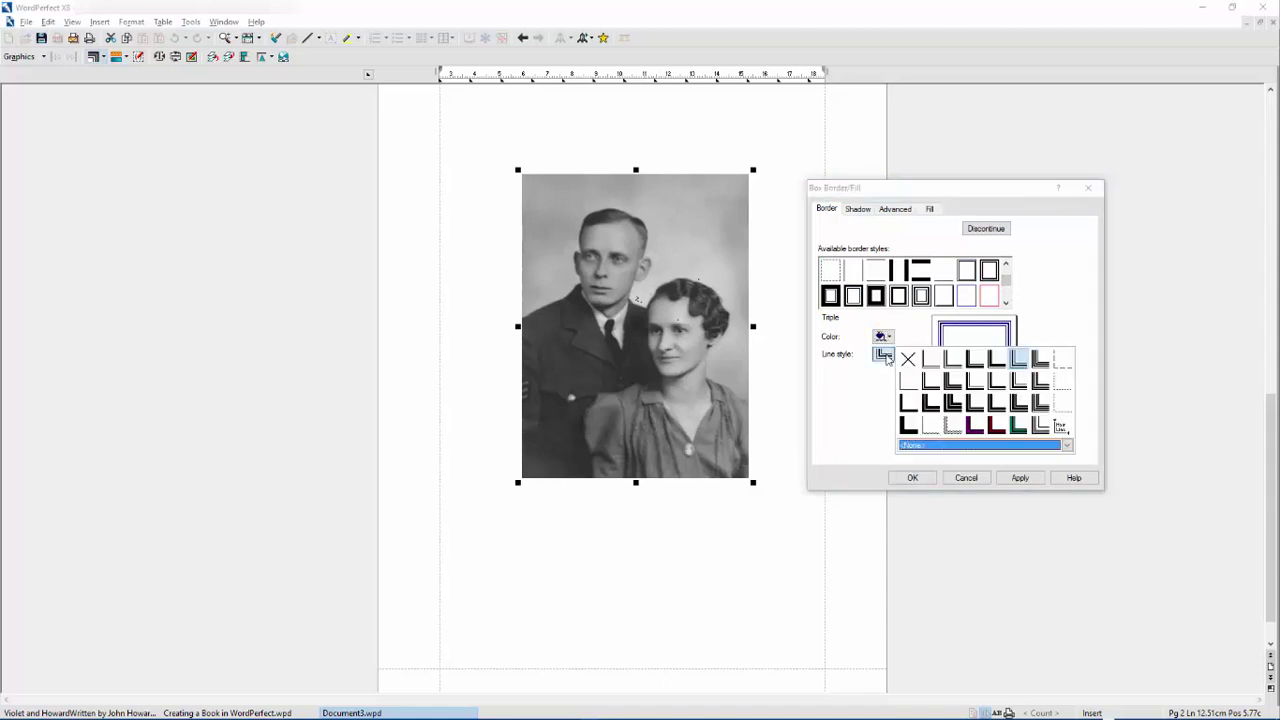
left_click(1019, 390)
- Try a light grey lower-right drop shadow, then remove it and confirm the border
left_click(858, 209)
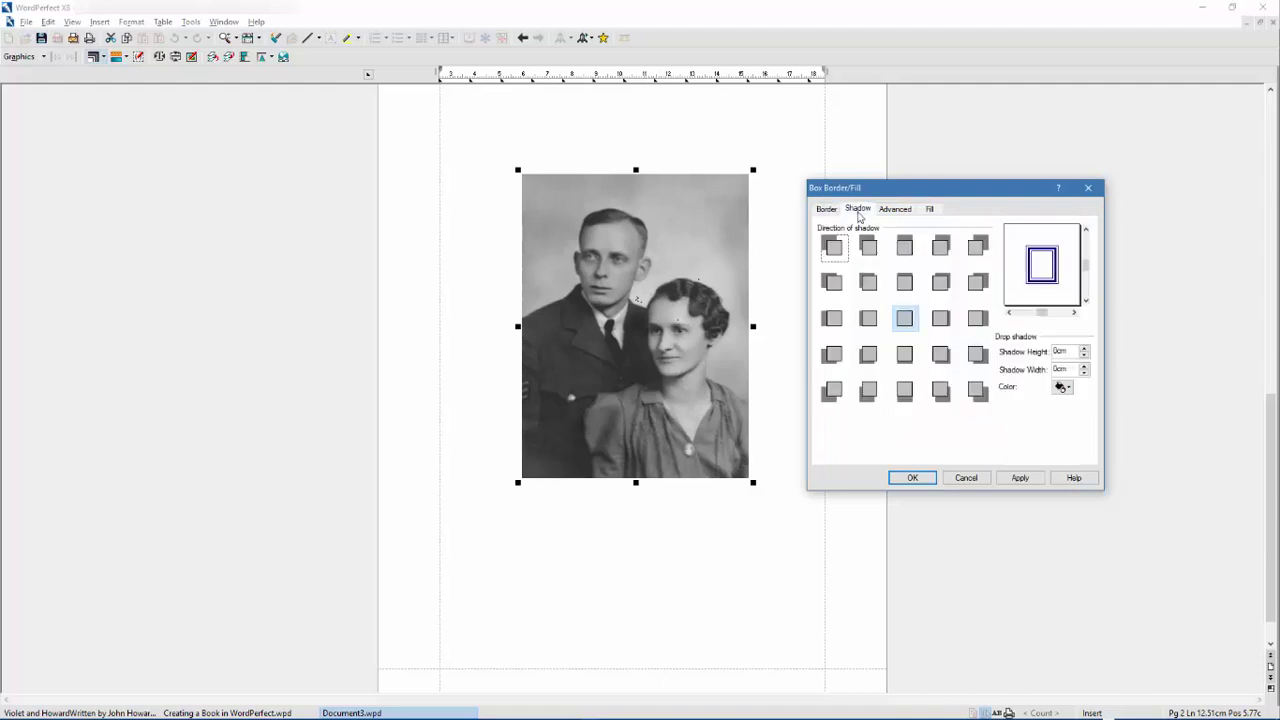
left_click(941, 356)
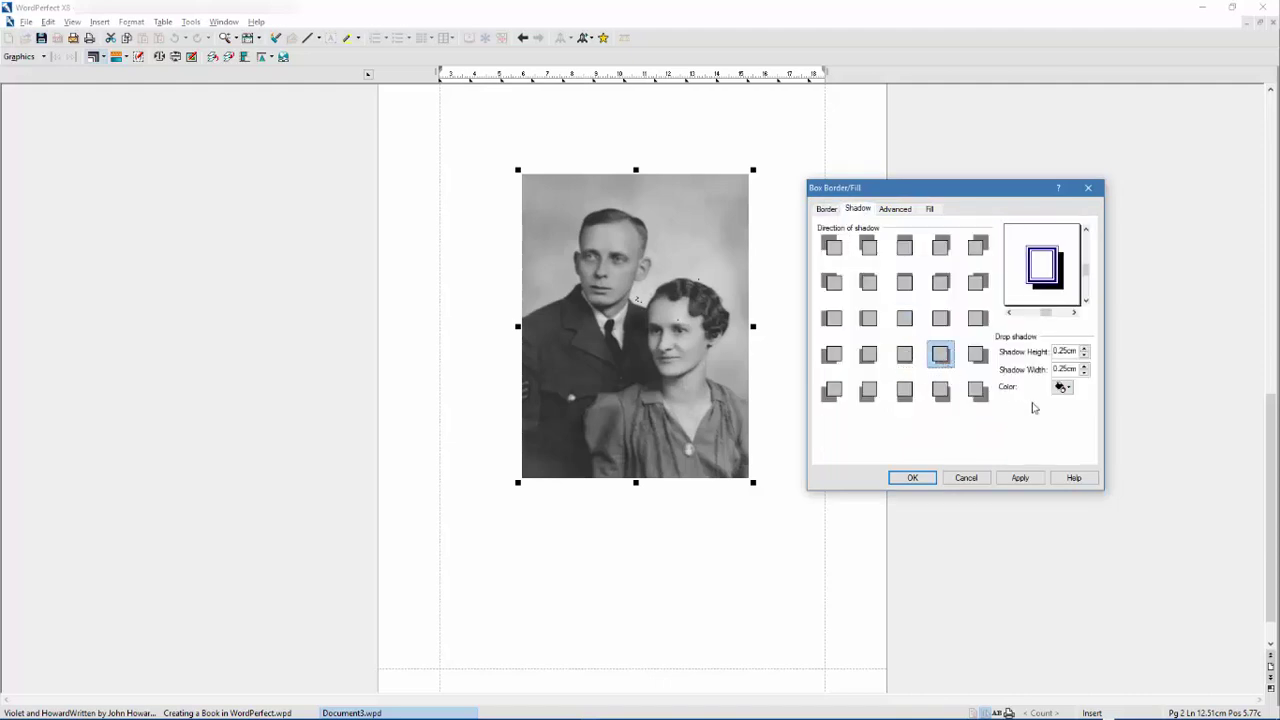
left_click(1062, 387)
left_click(1093, 408)
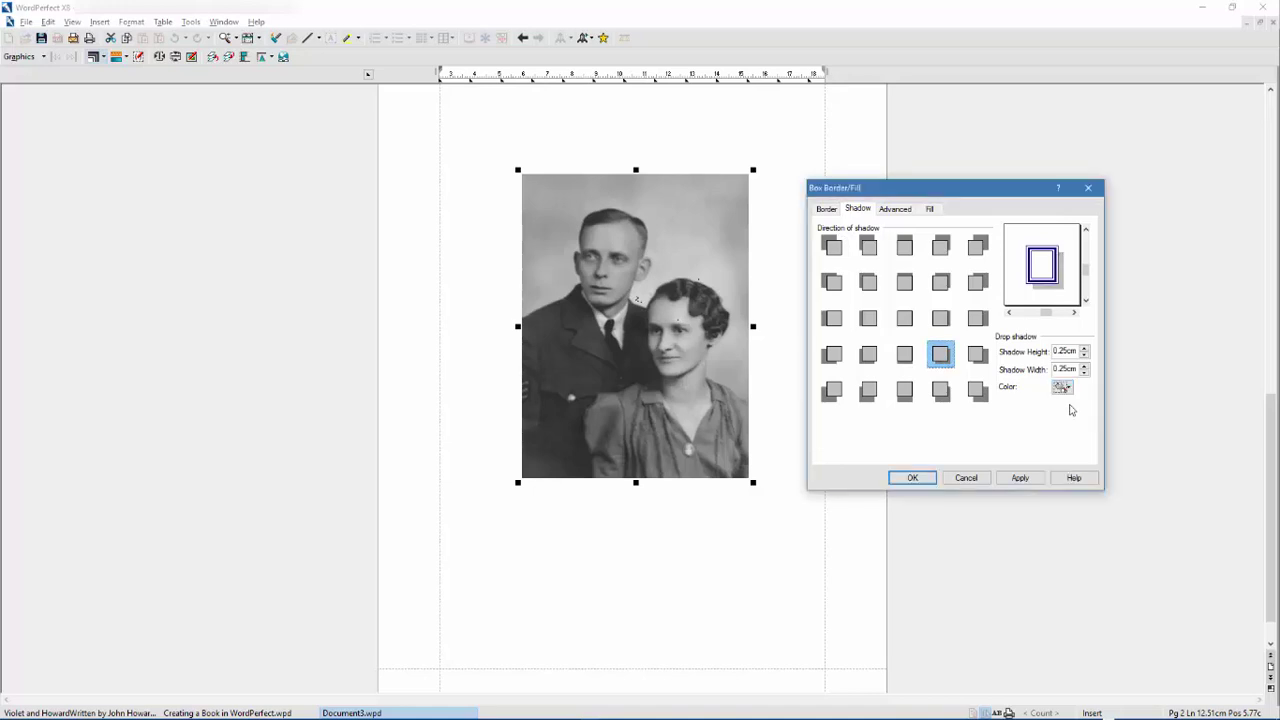
left_click(1017, 478)
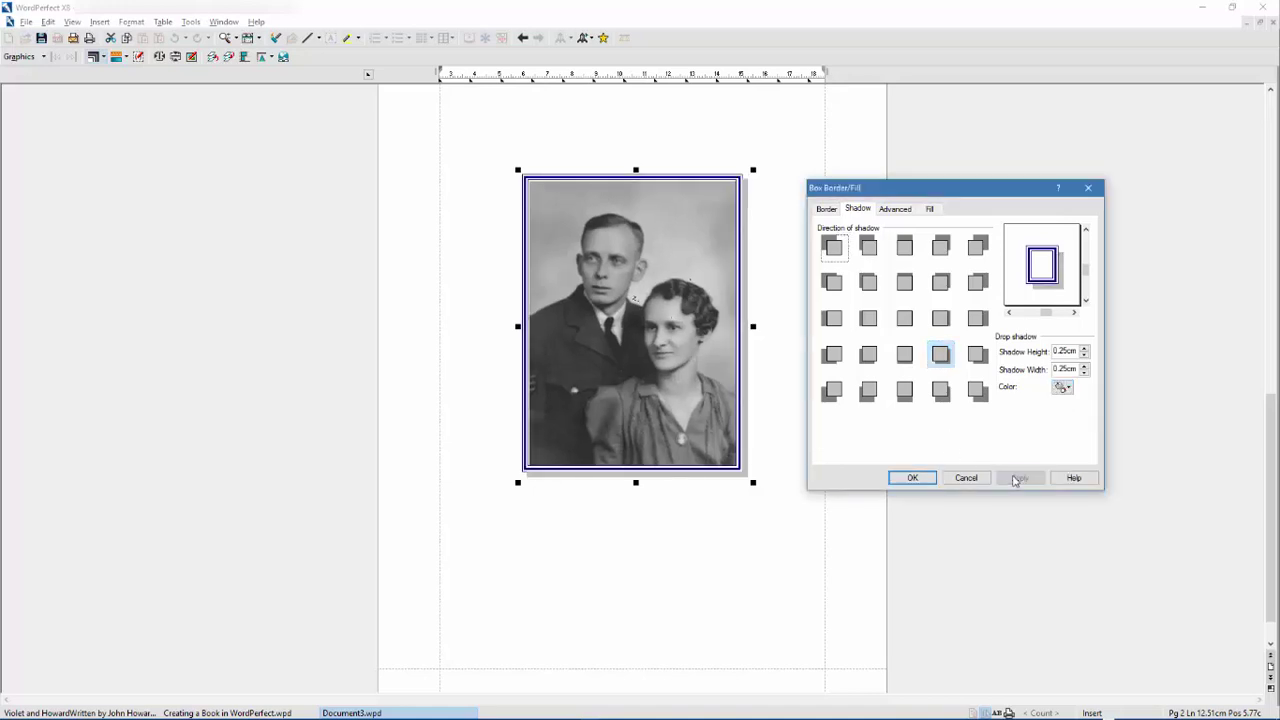
left_click(905, 322)
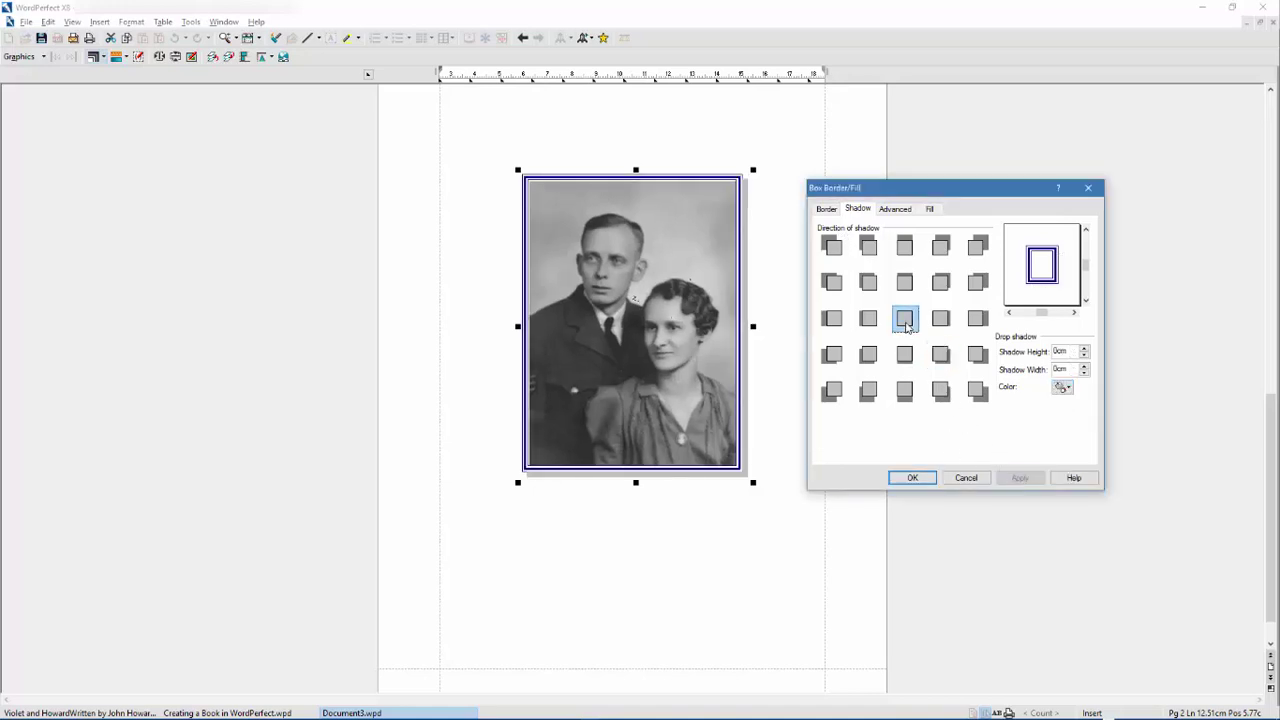
left_click(912, 478)
- Add the caption 'Grandma and Grandpa on their wedding day' to the photo
left_click(776, 447)
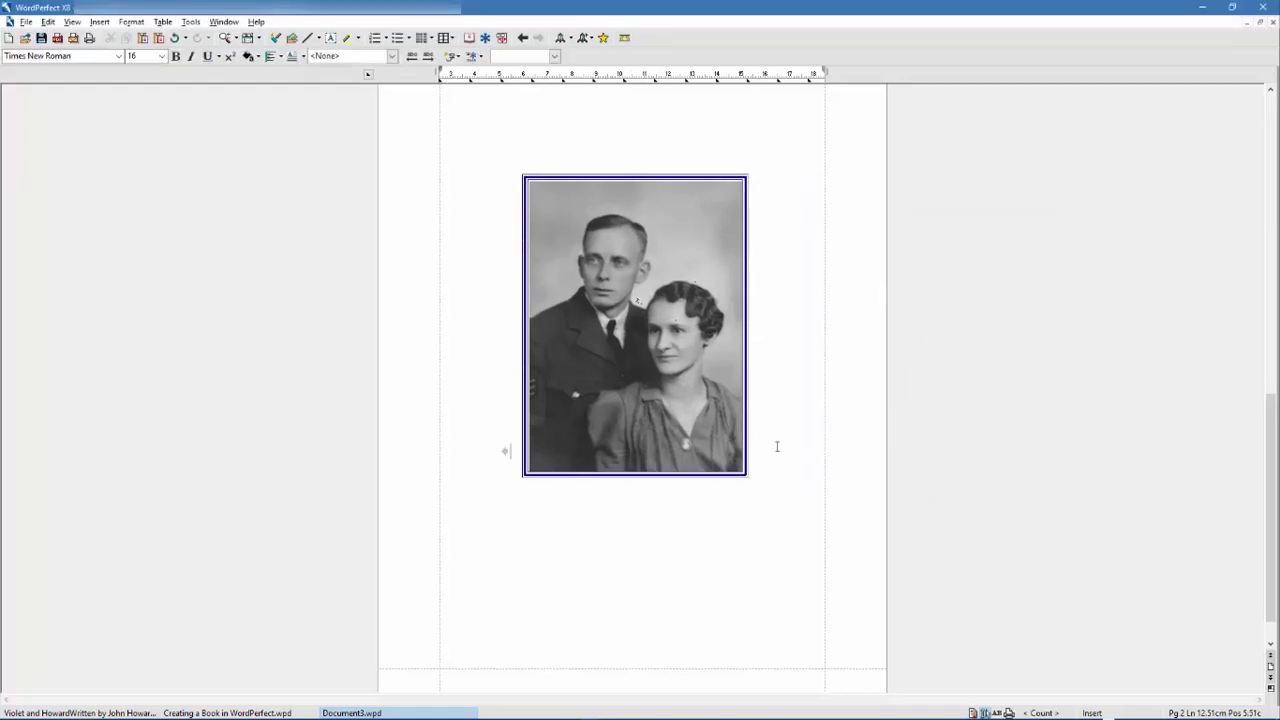
key("Left")
right_click(670, 352)
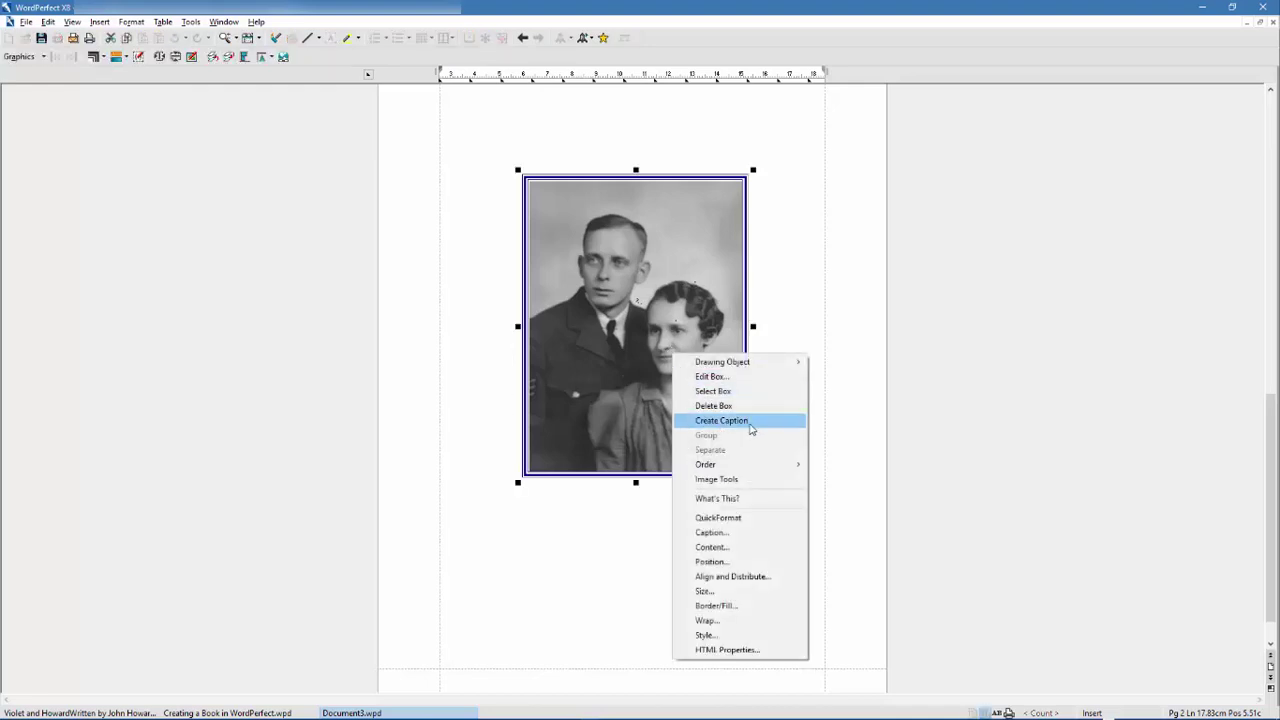
left_click(722, 420)
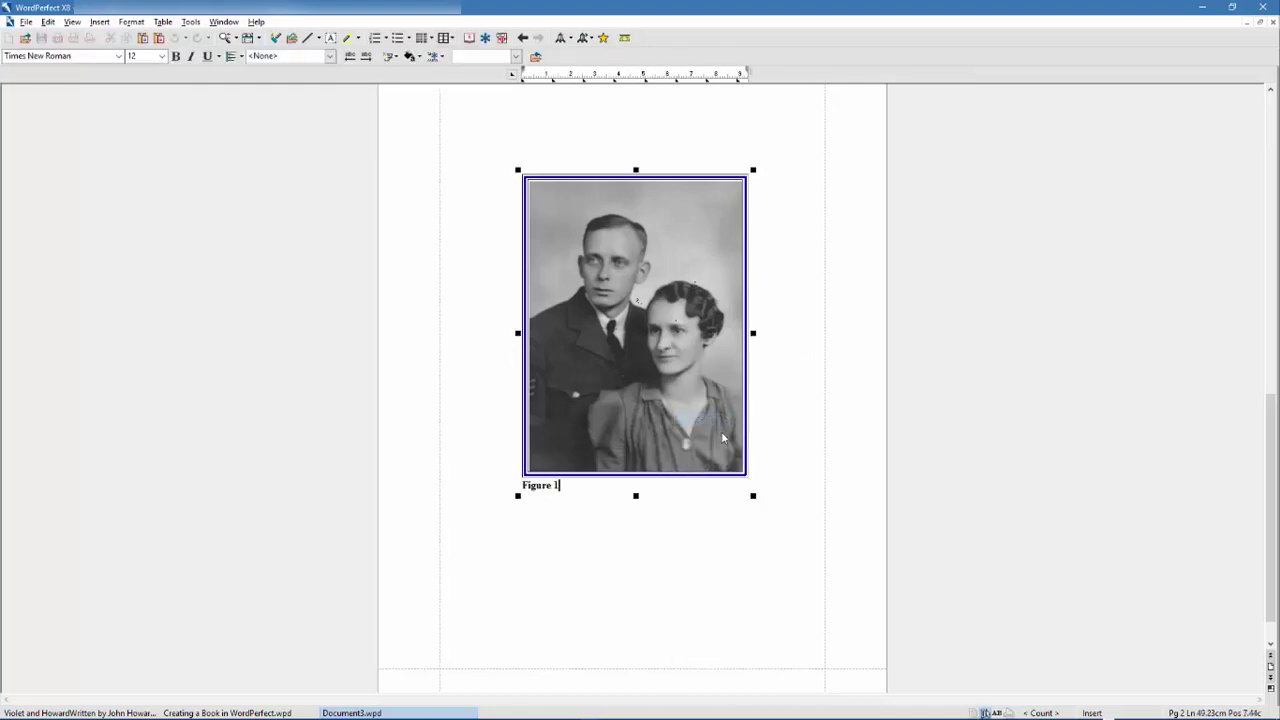
key("BackSpace")
key("BackSpace")
key("BackSpace")
key("BackSpace")
key("BackSpace")
key("BackSpace")
key("BackSpace")
key("BackSpace")
type("Grandma and Grandpa on their wedd")
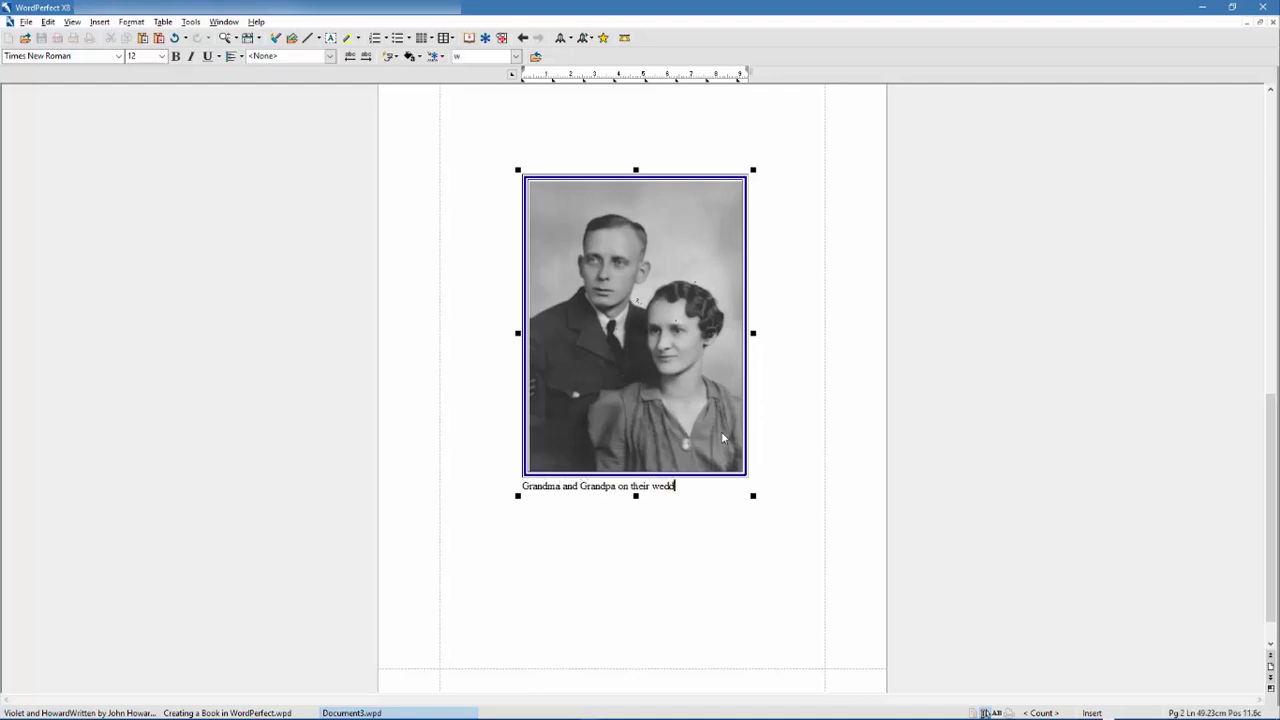
type("ing day")
- Keep the caption Bottom, Outside Border, Left-aligned, and raise its offset to 0.06cm
right_click(719, 420)
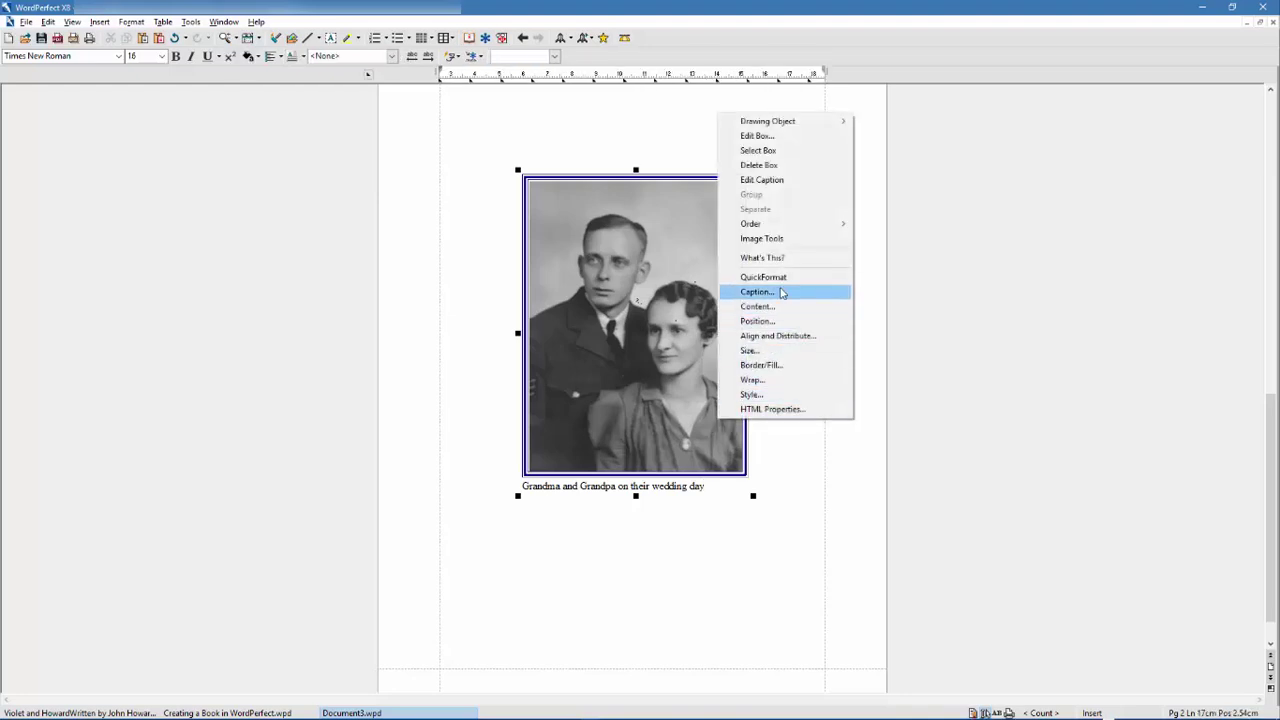
left_click(782, 293)
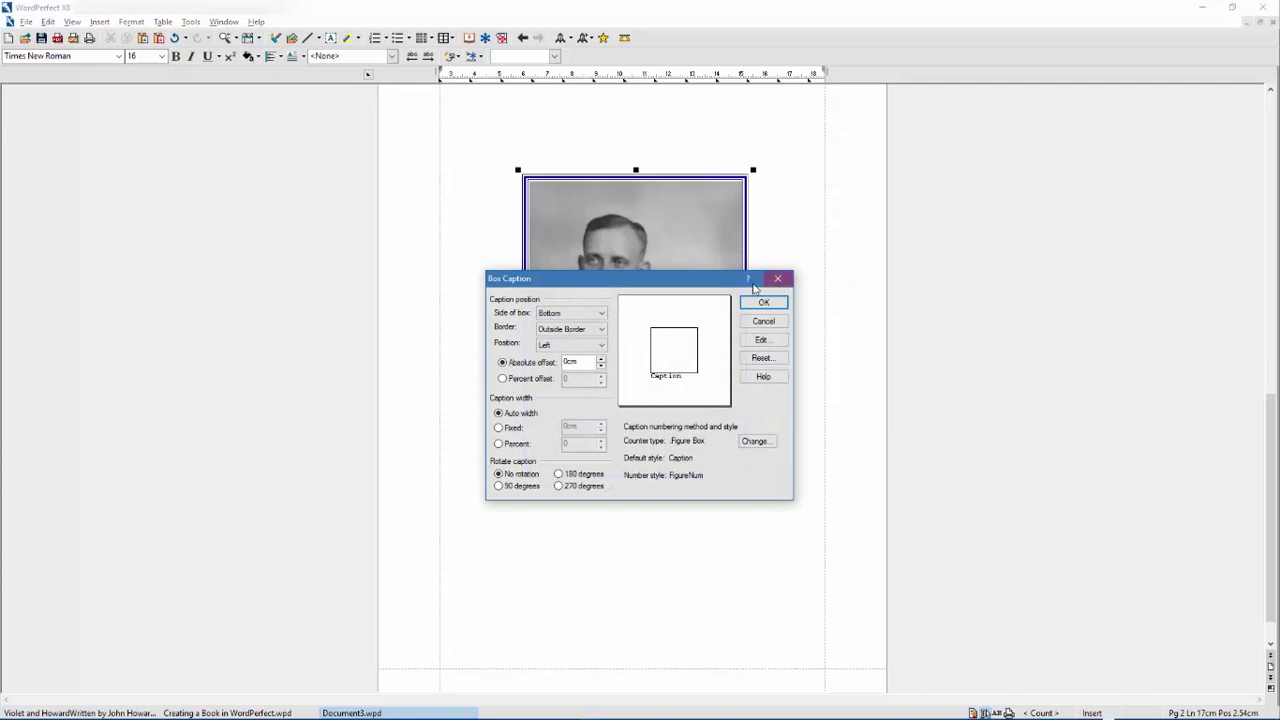
left_click_drag(809, 306, 996, 236)
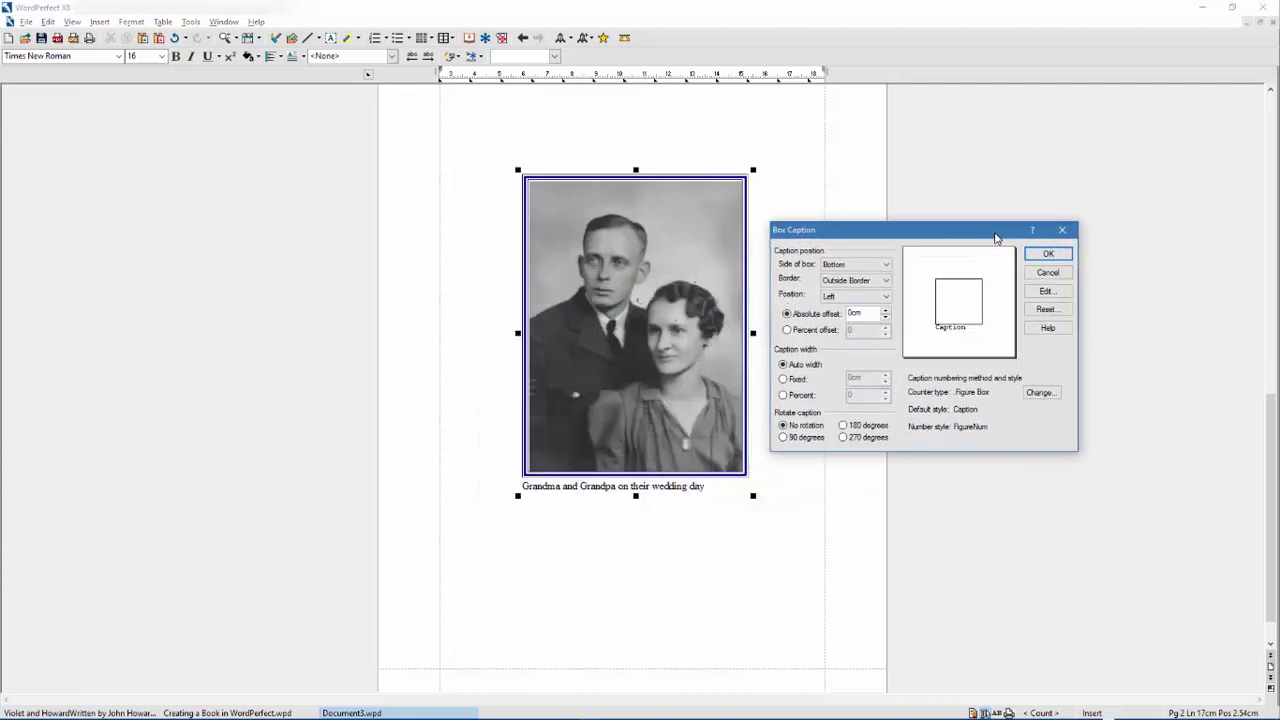
left_click(885, 265)
left_click(885, 266)
left_click(885, 281)
left_click(860, 290)
left_click(885, 296)
left_click(885, 296)
left_click(885, 312)
left_click(1062, 255)
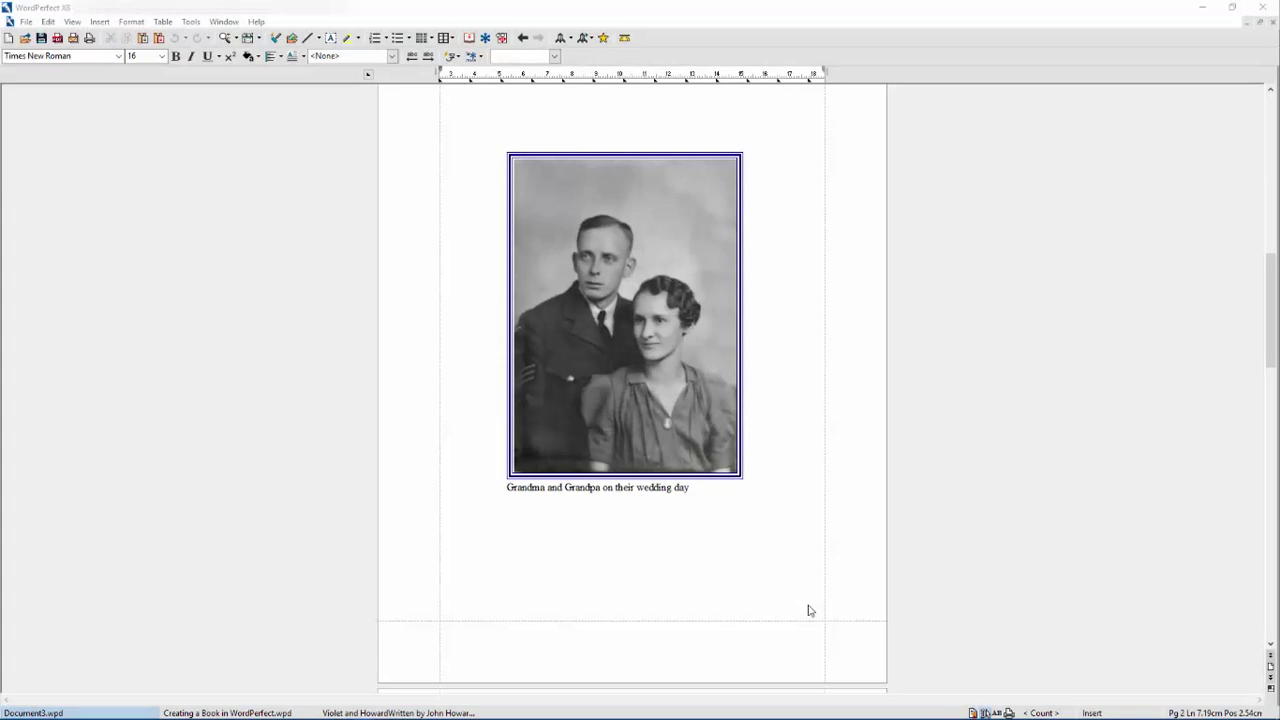
left_click(809, 605)
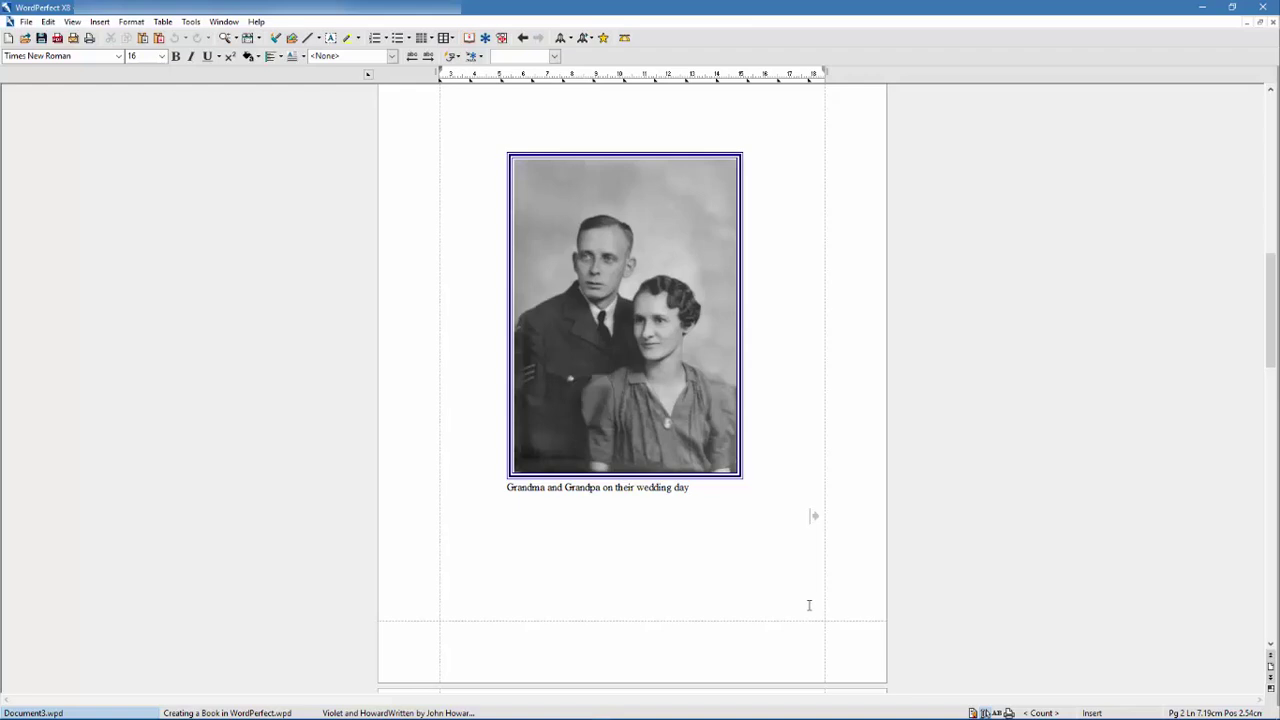
scroll(810, 610, "up", 6)
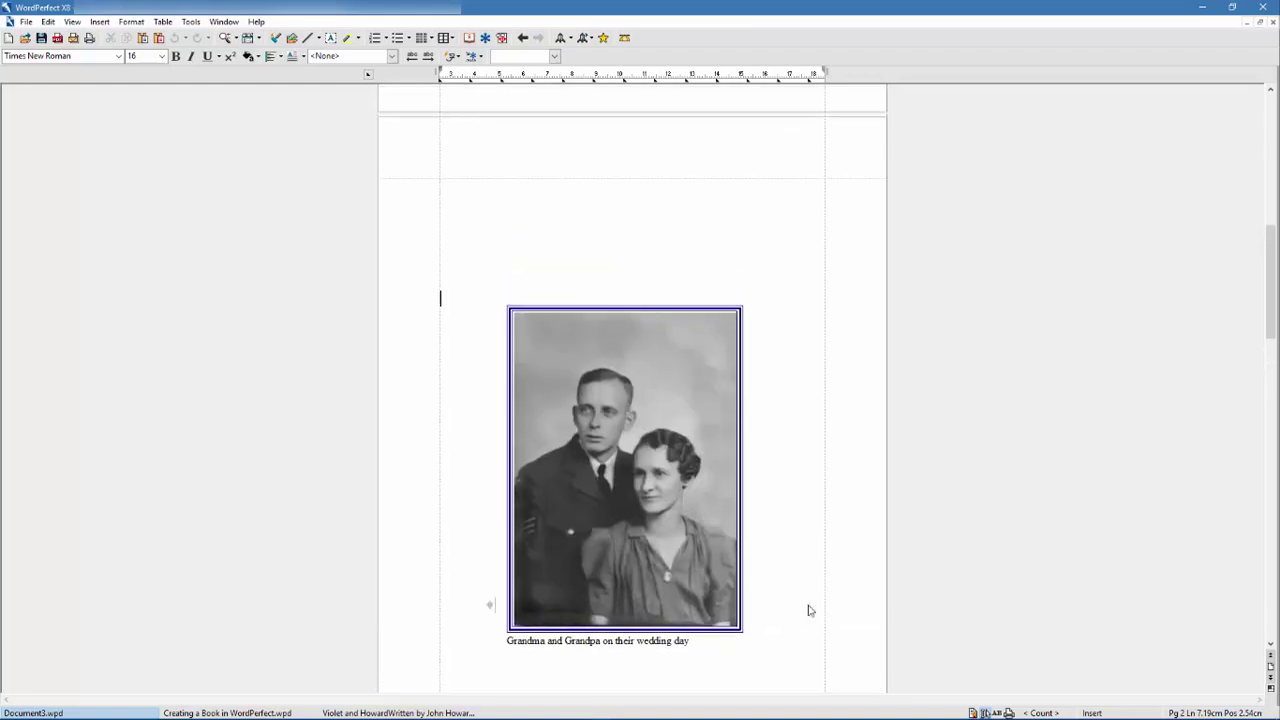
scroll(810, 610, "down", 2)
scroll(810, 610, "down", 3)
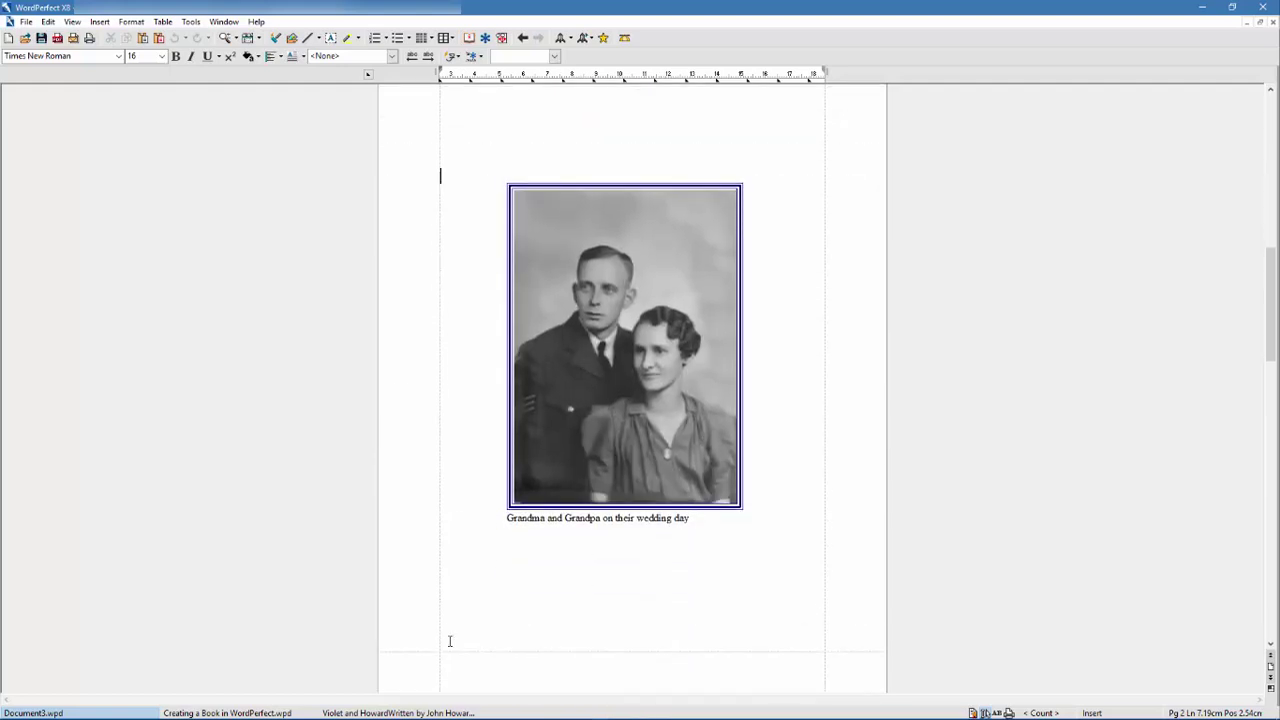
- Choose the bottom-centre 'Page 2 of 4' page numbering style
left_click(133, 23)
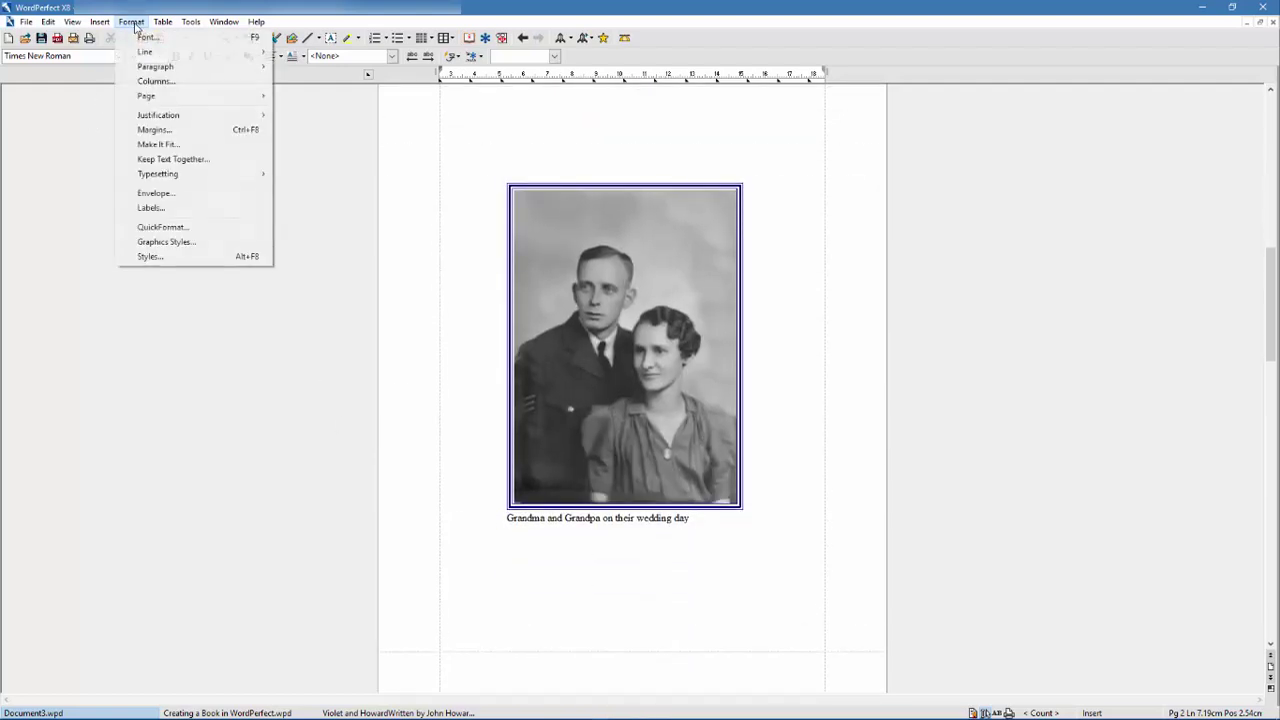
mouse_move(165, 99)
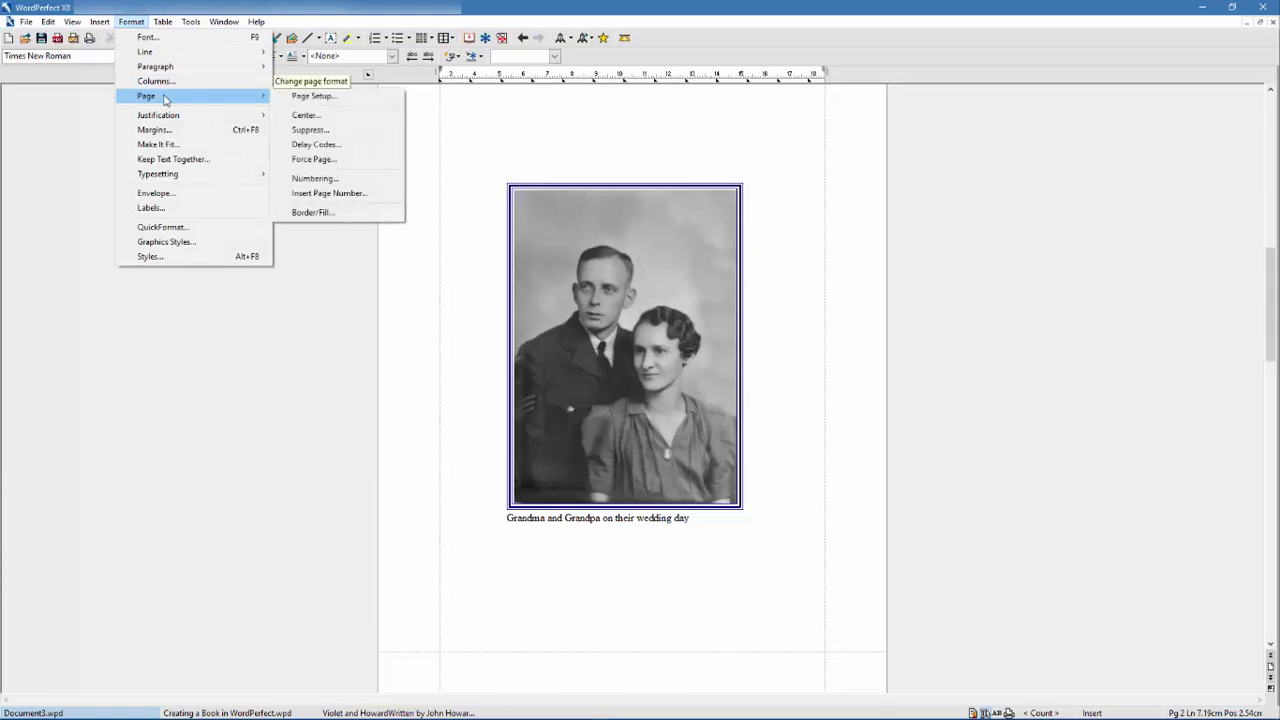
left_click(373, 181)
left_click_drag(645, 320, 935, 193)
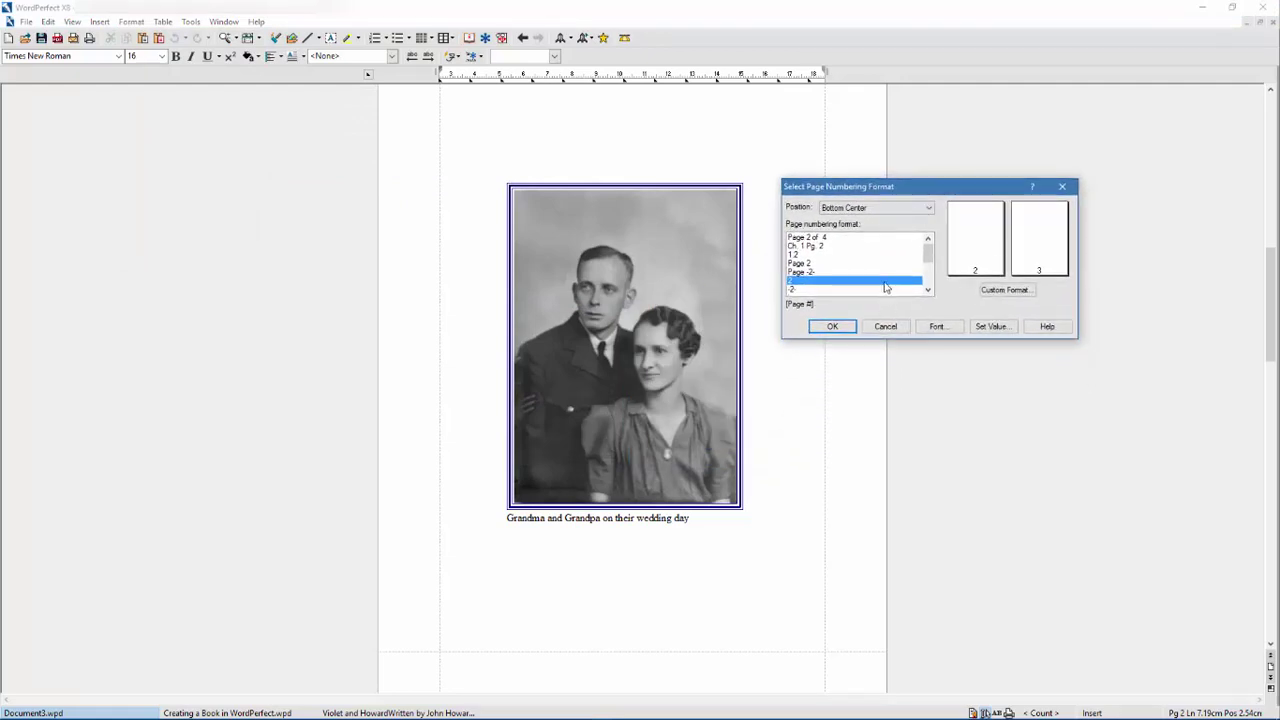
mouse_move(930, 251)
left_mouse_down()
mouse_move(930, 284)
mouse_move(934, 251)
left_mouse_up()
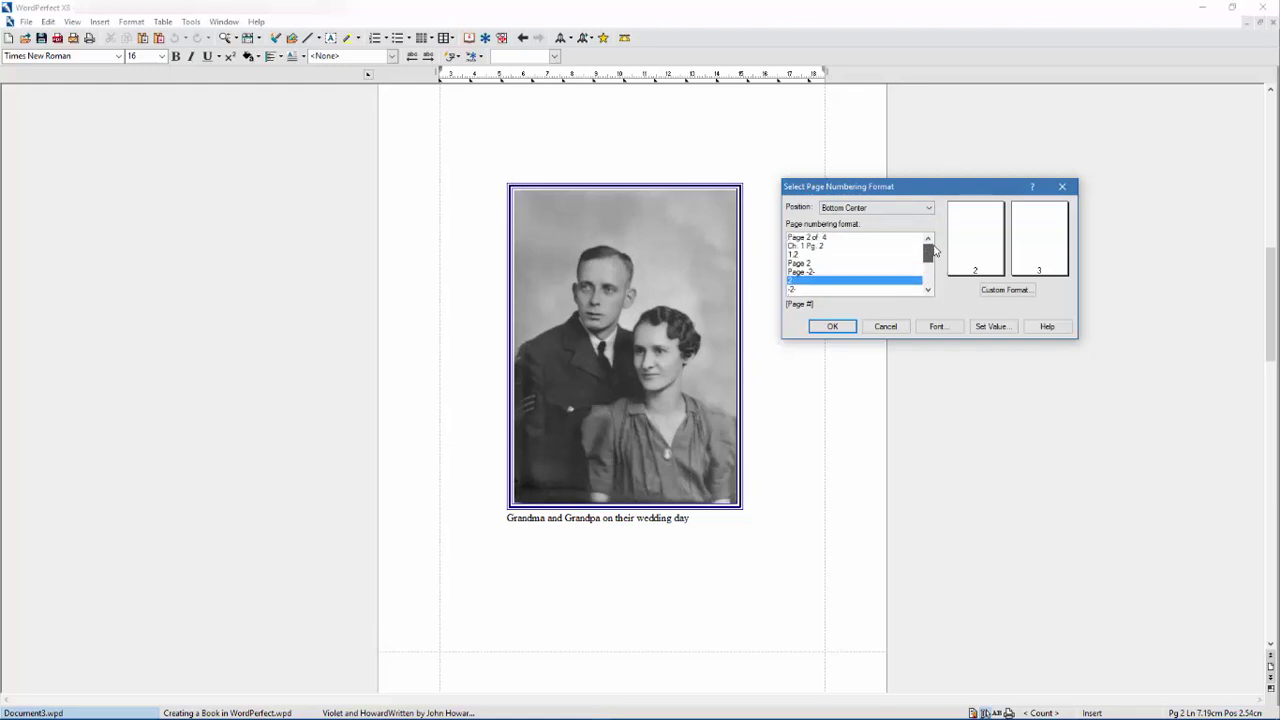
left_click(820, 238)
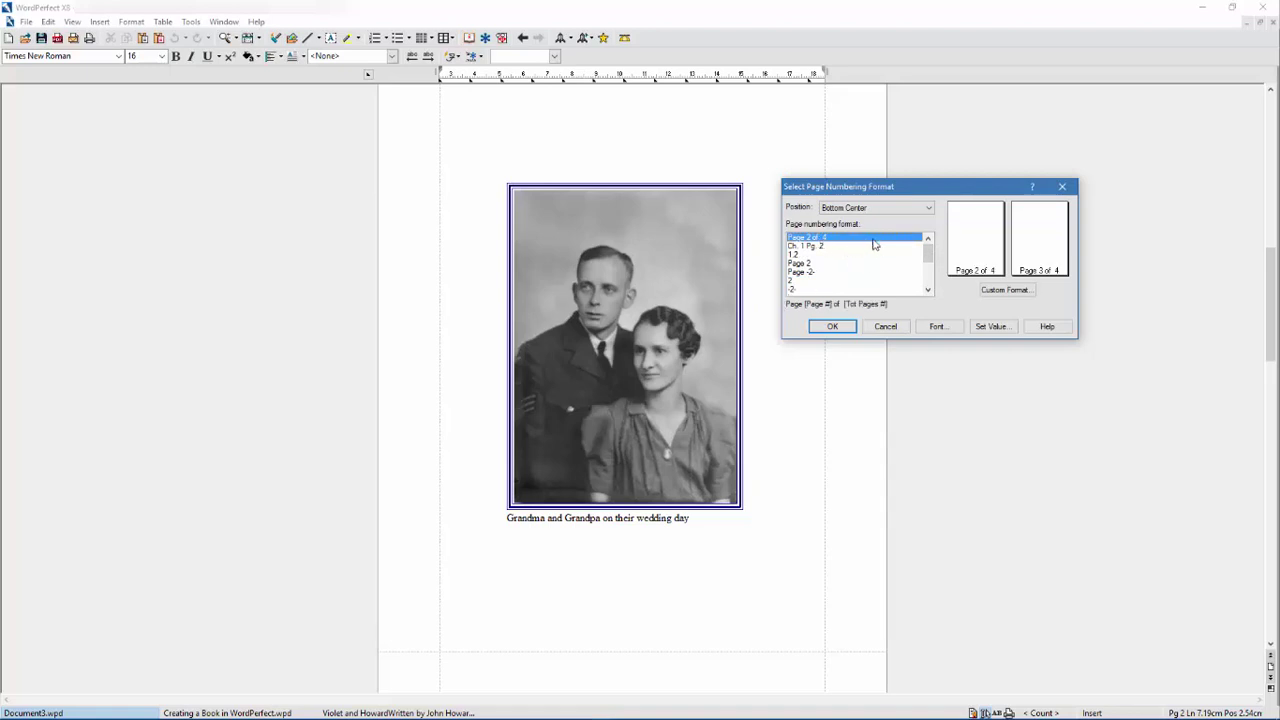
- Keep the custom format, set the page number font to 10 point, and apply the numbering
left_click(1006, 291)
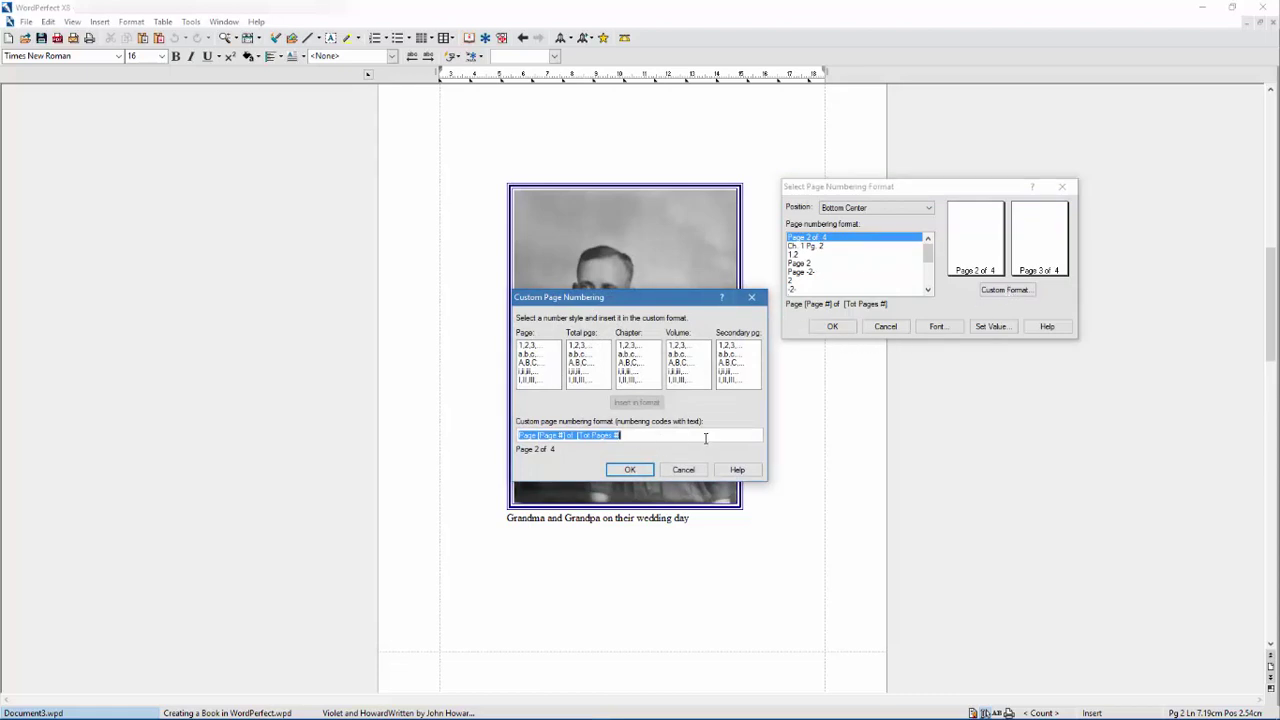
left_click(630, 470)
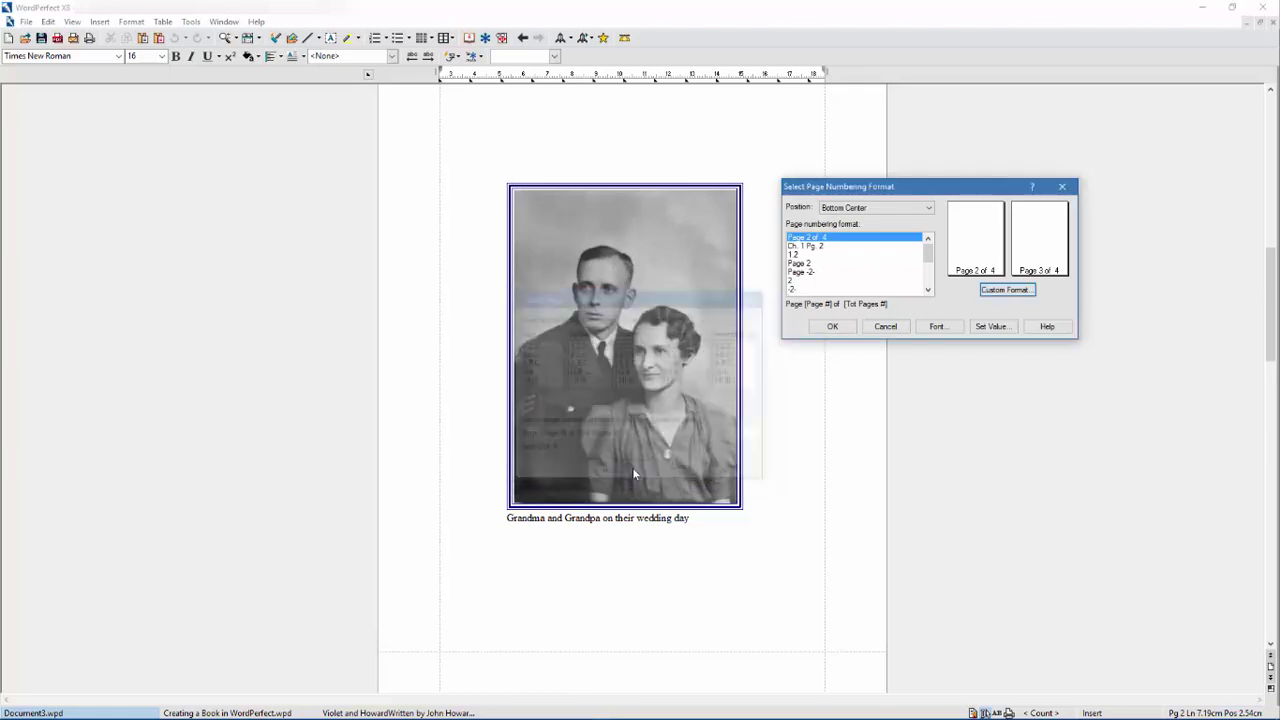
left_click(938, 326)
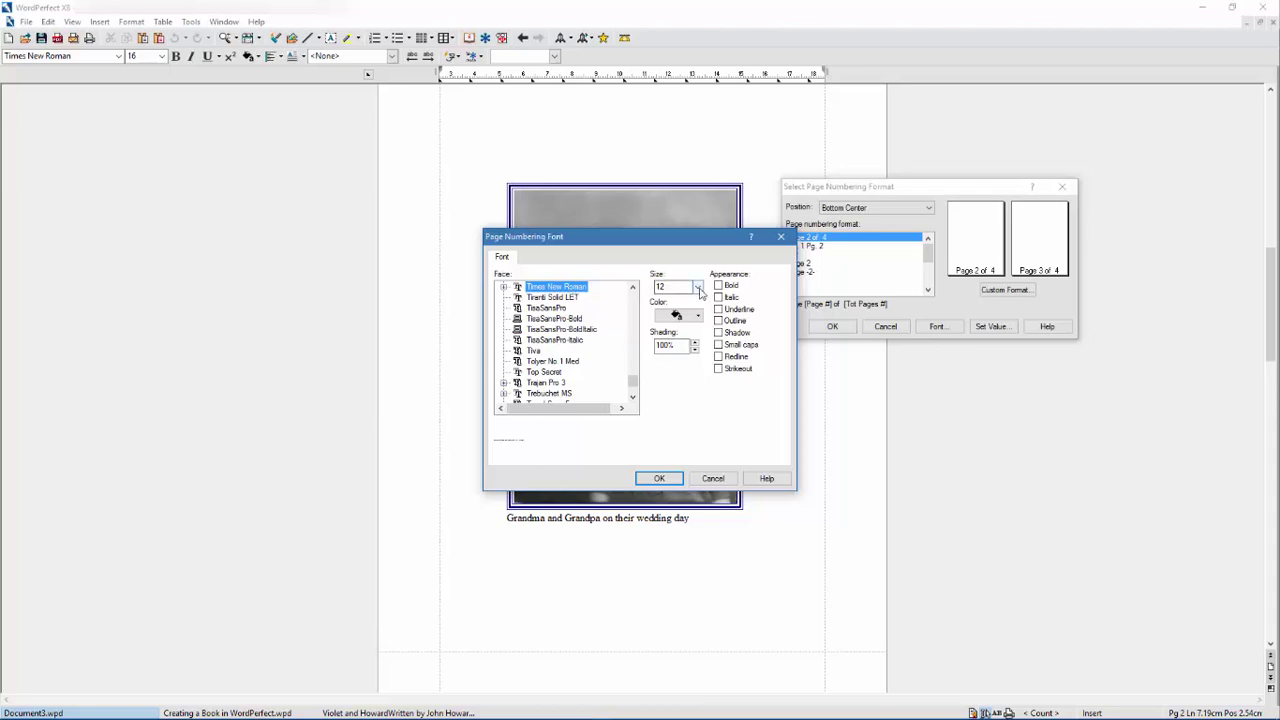
left_click(697, 287)
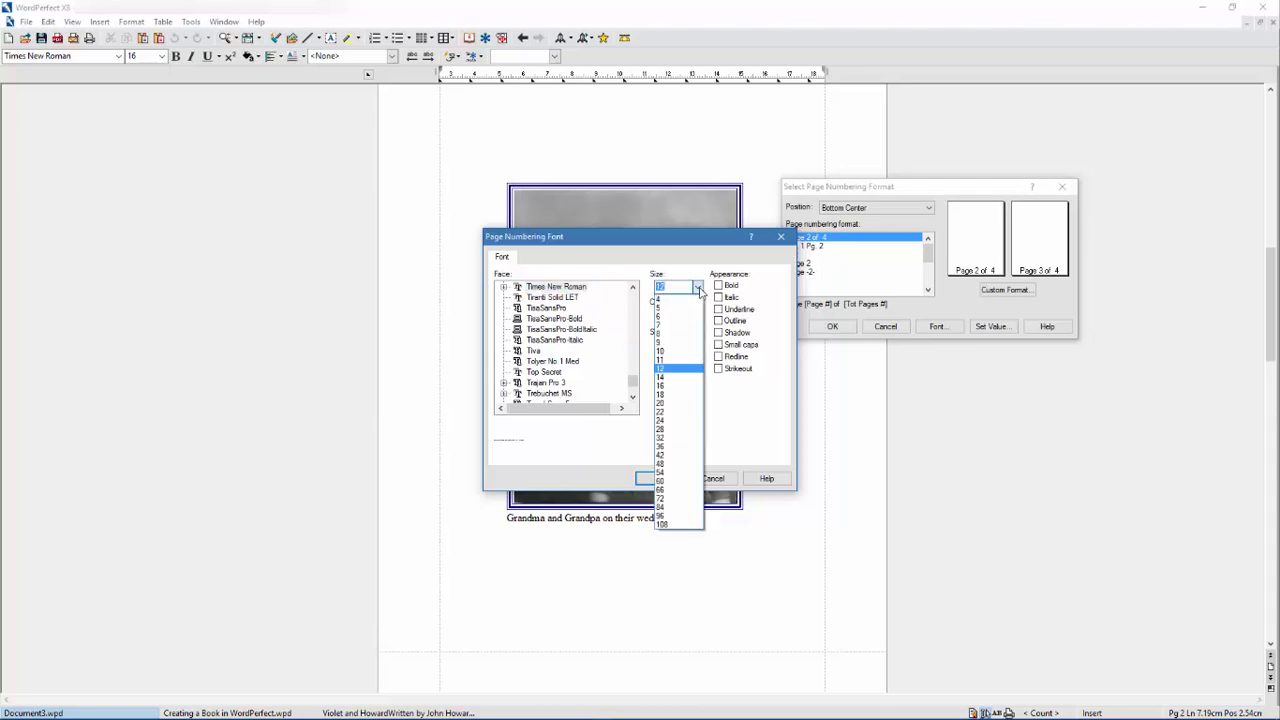
left_click(676, 354)
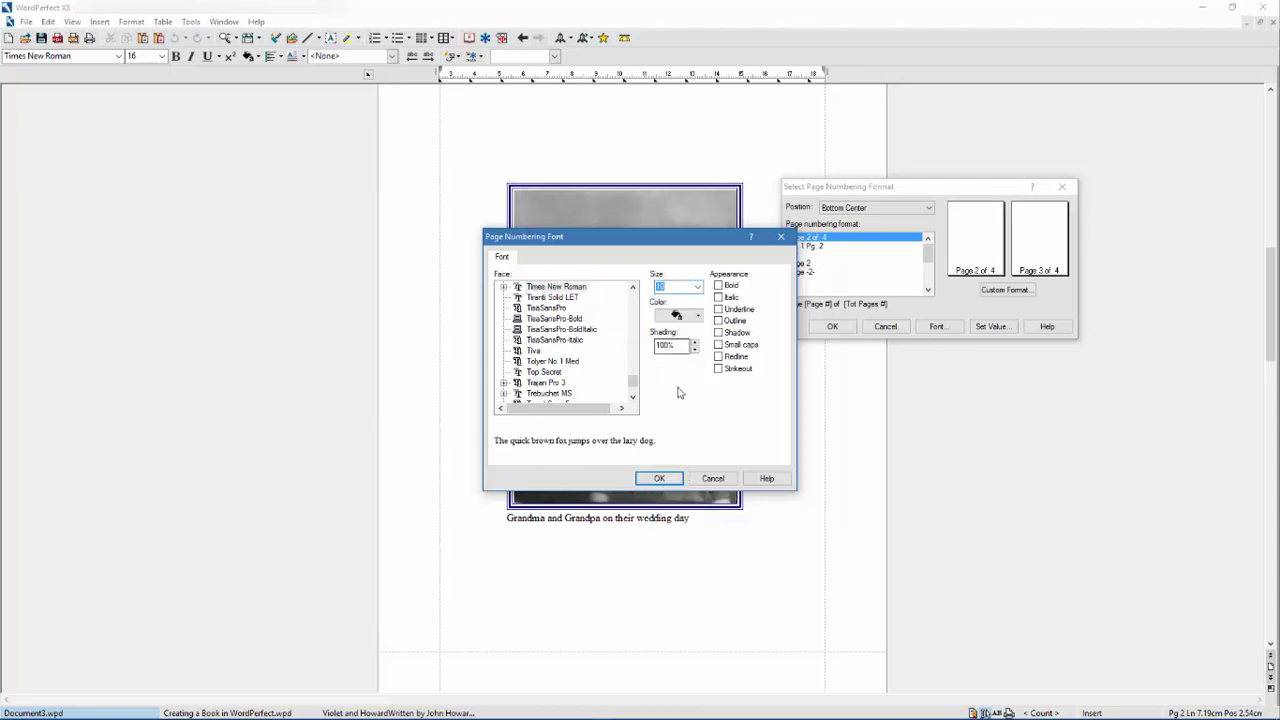
left_click(662, 479)
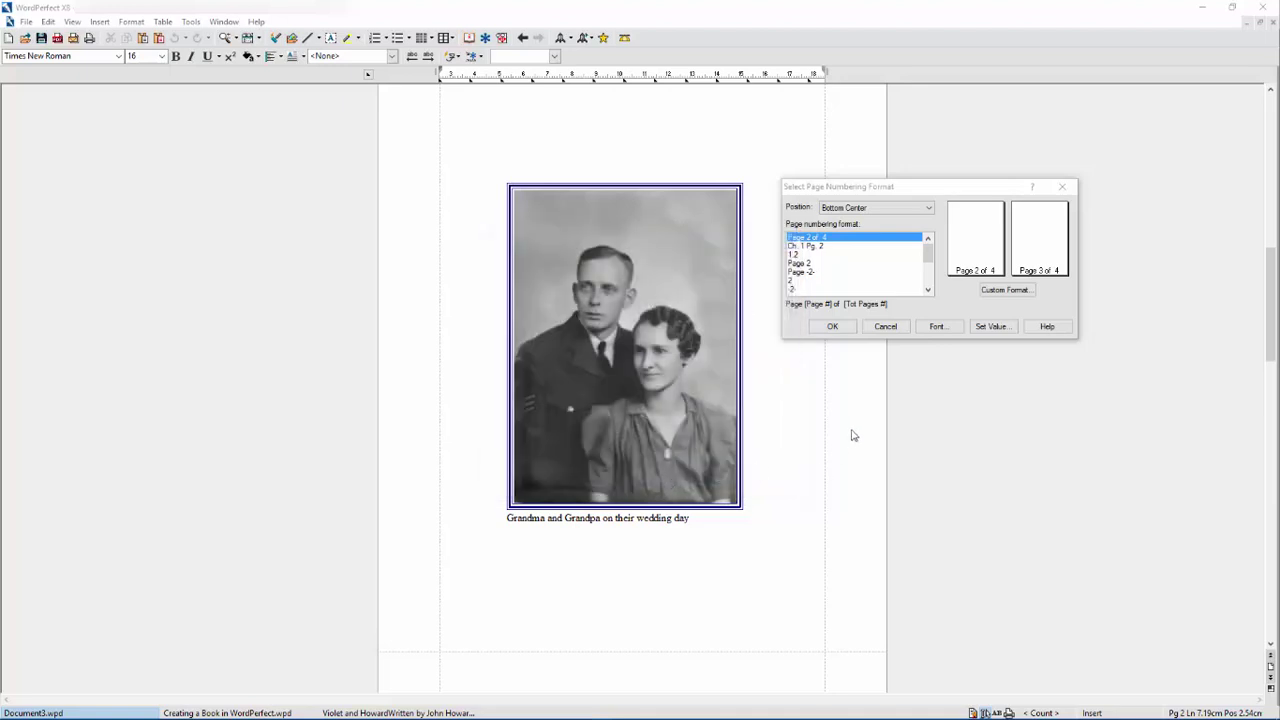
left_click(833, 328)
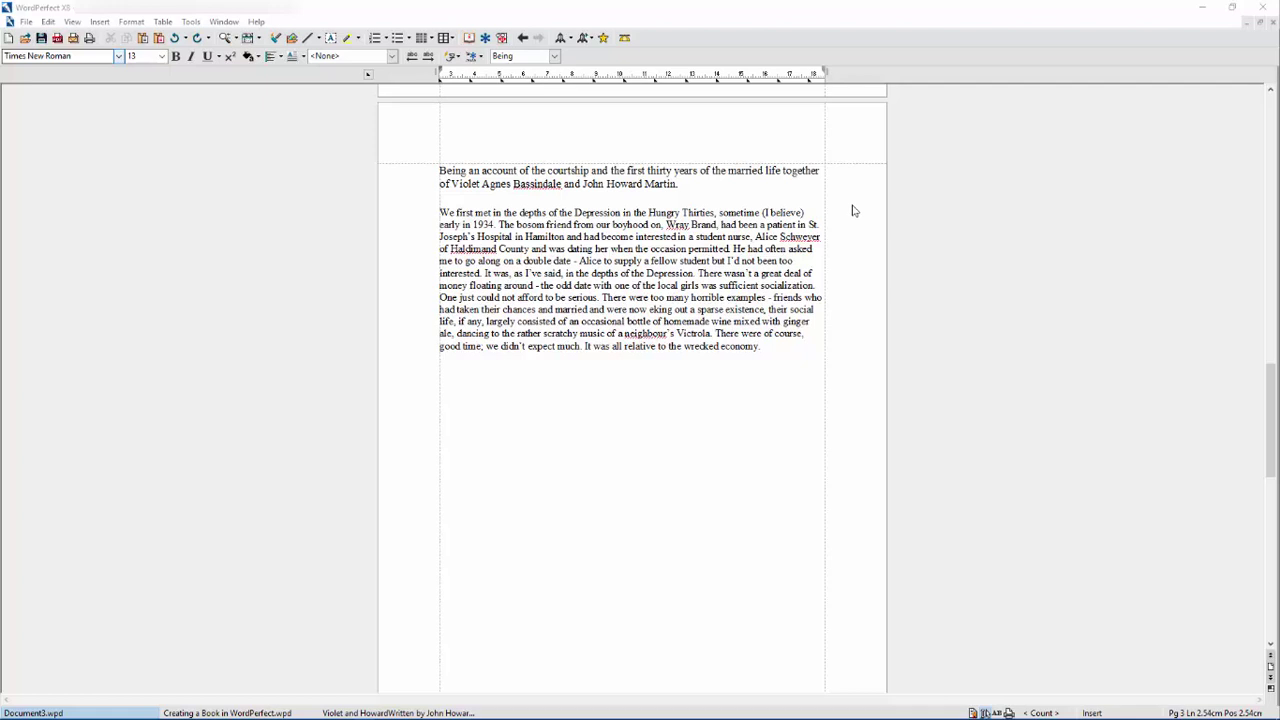
- Format both lines of the 'Being an account…' heading as Cataneo BT, 14 point, bold
key("alt+Tab")
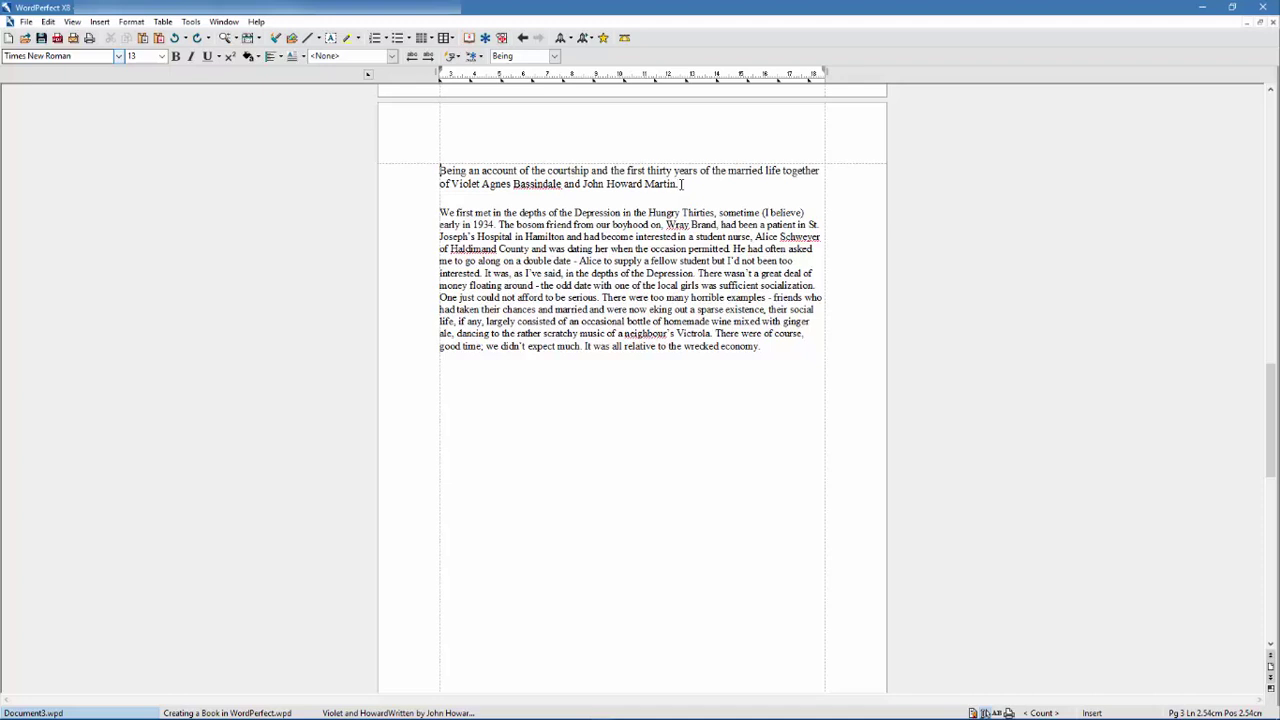
left_click_drag(682, 184, 439, 172)
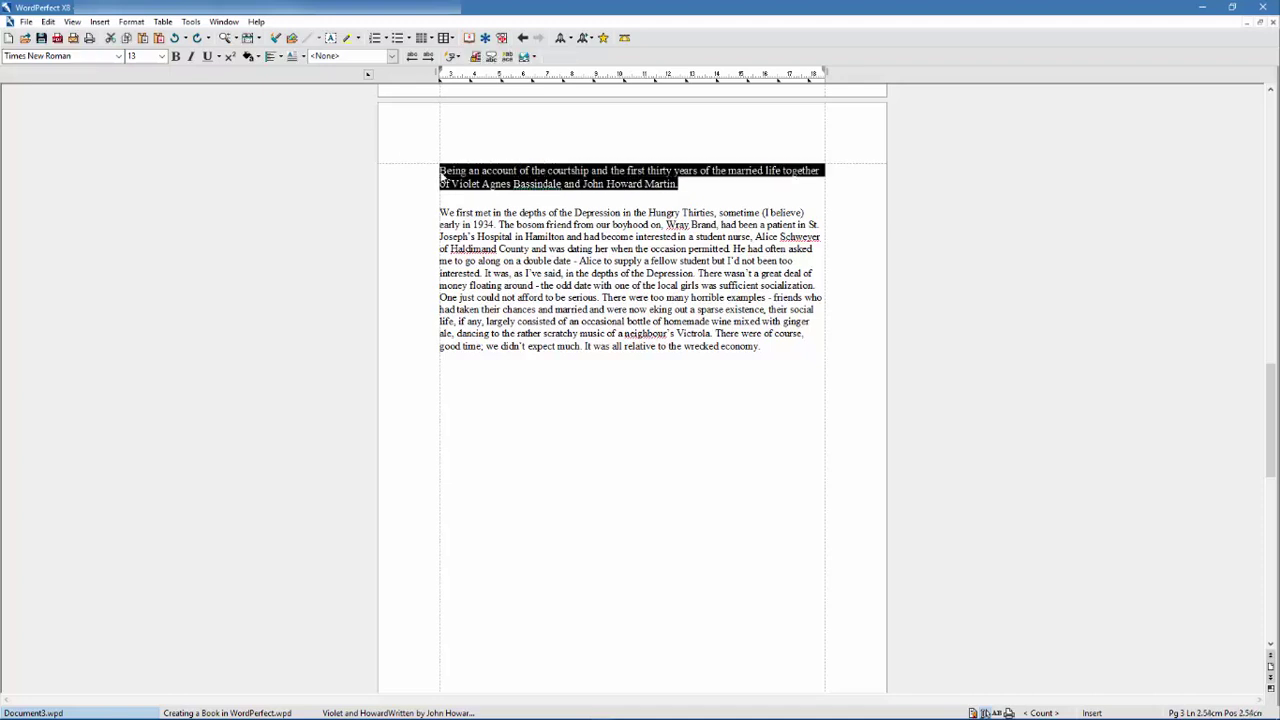
left_click(118, 57)
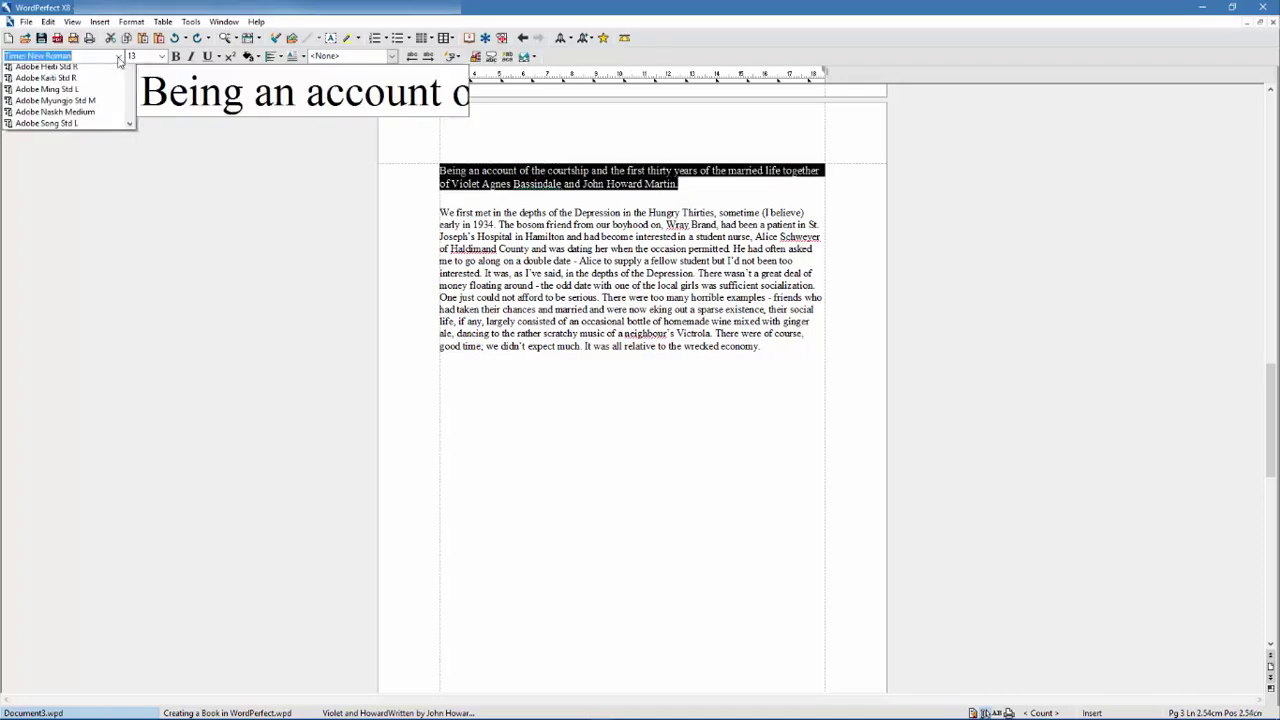
left_click(83, 87)
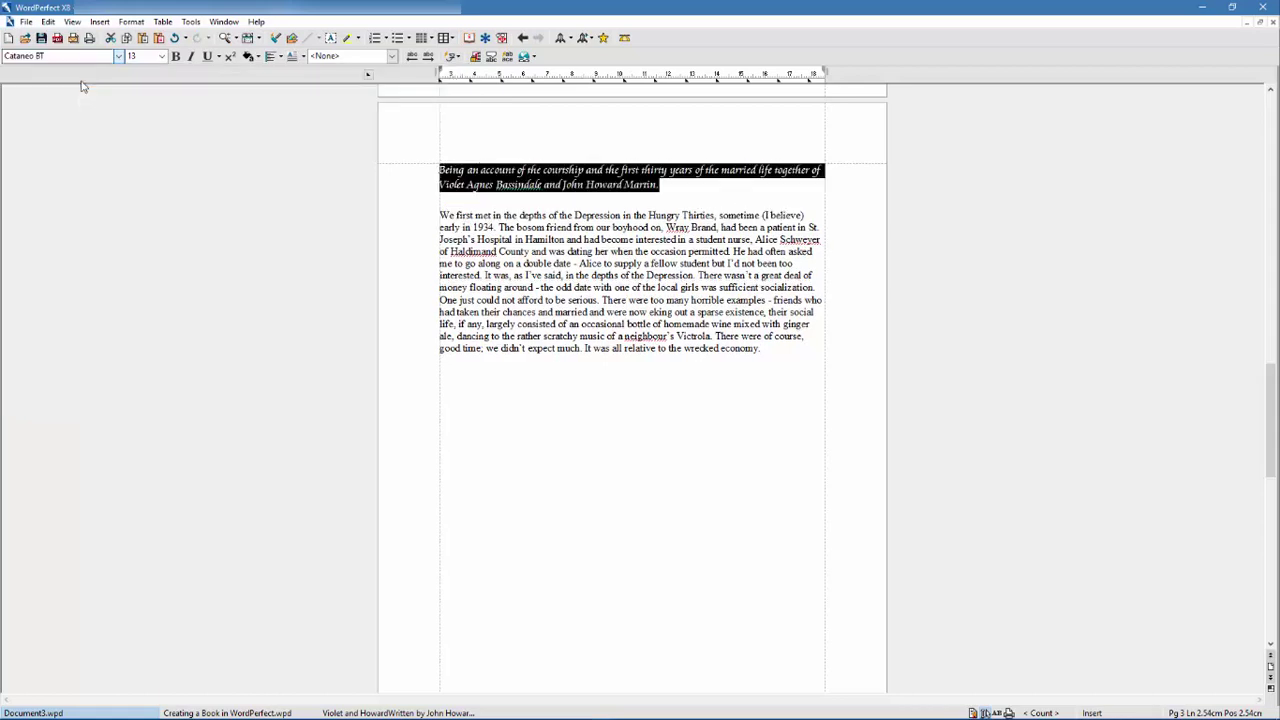
left_click(161, 56)
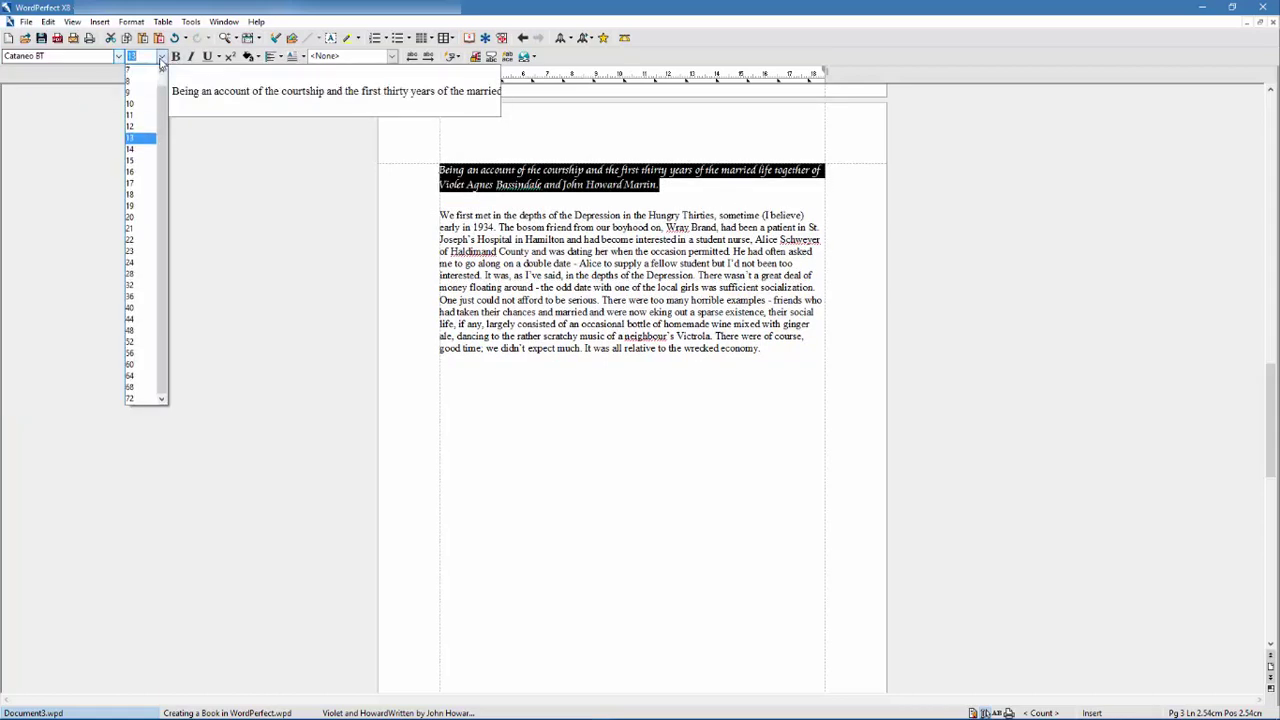
left_click(141, 157)
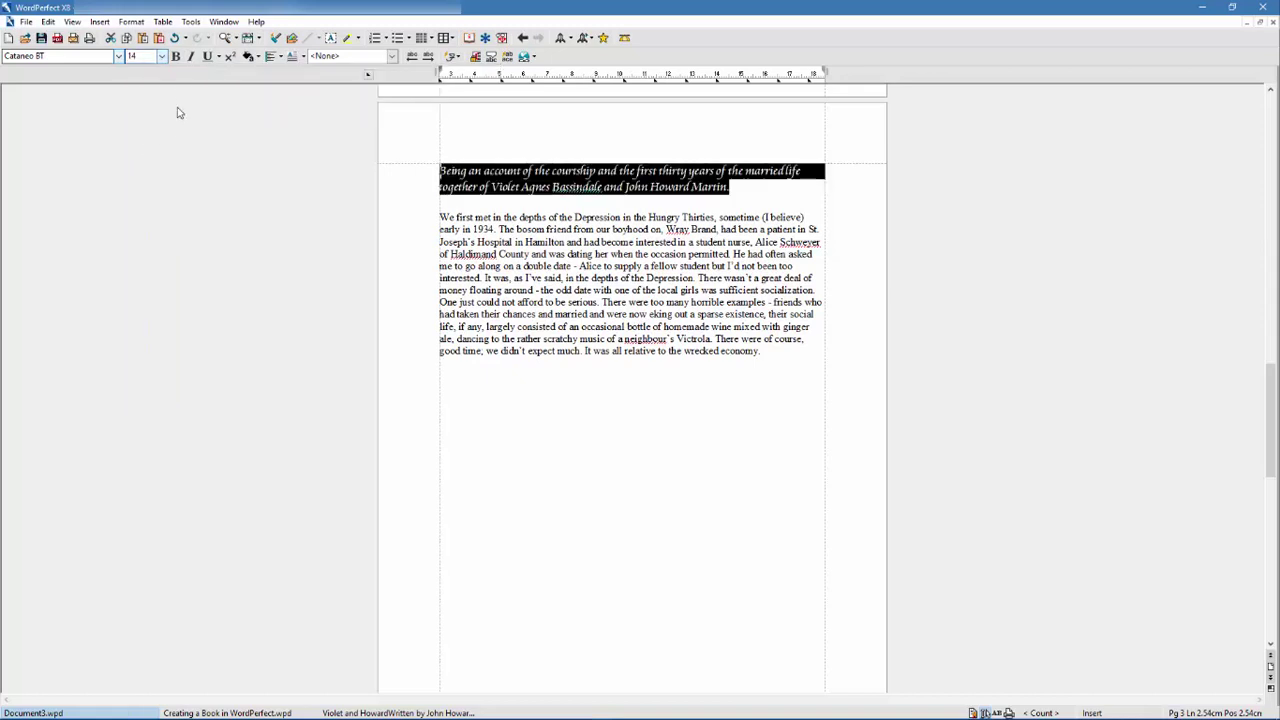
left_click(176, 57)
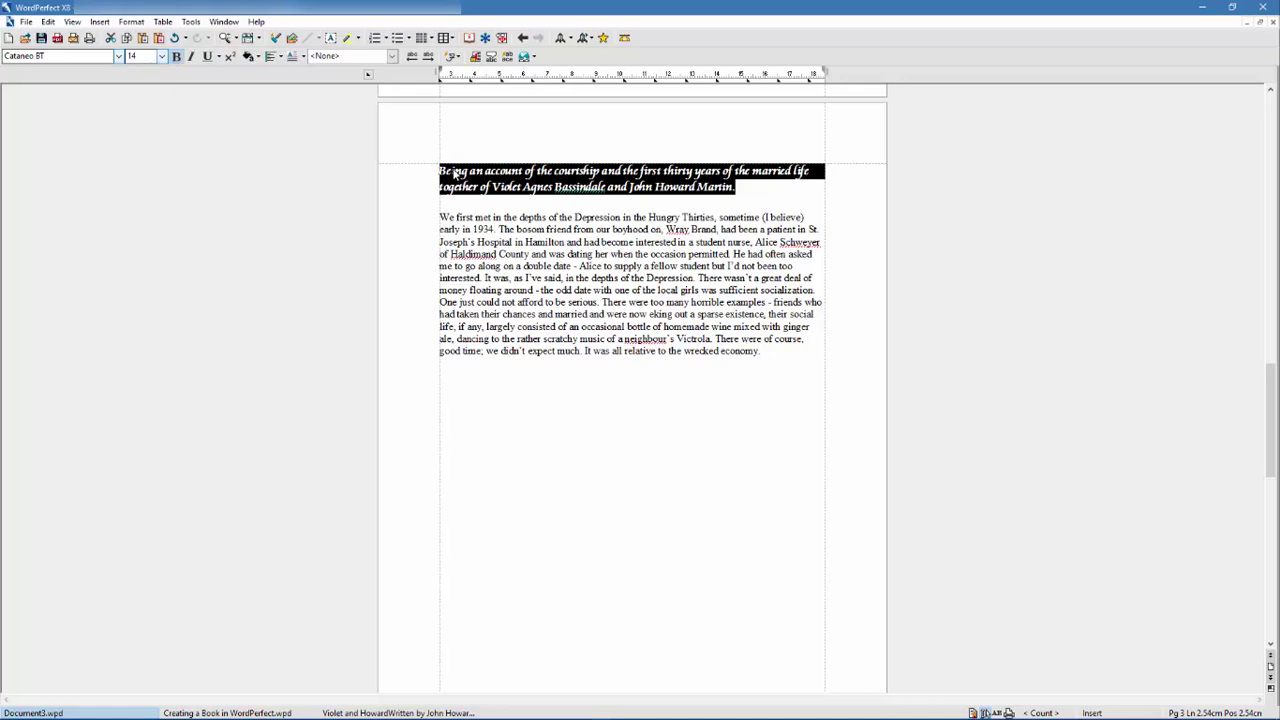
- Create a 'Chapter Head' style (Cataneo 14) and apply it to the italic title paragraph
left_click(132, 22)
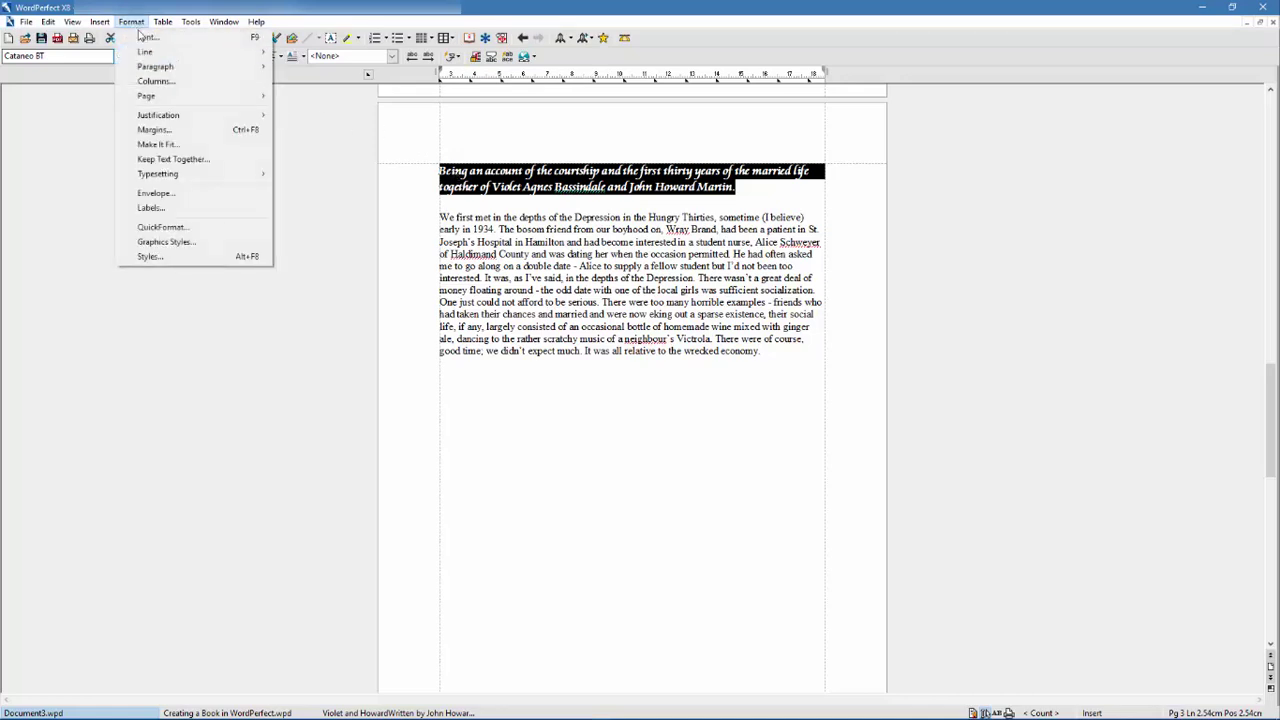
left_click(165, 257)
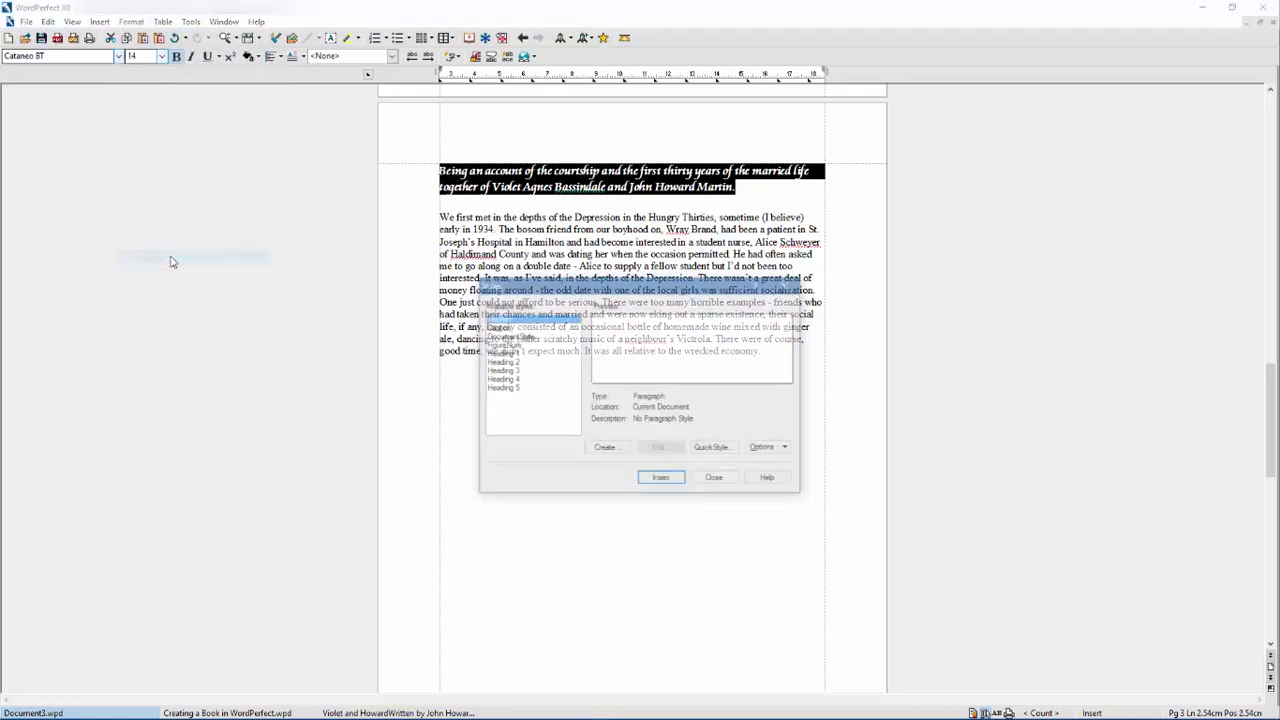
left_click(604, 449)
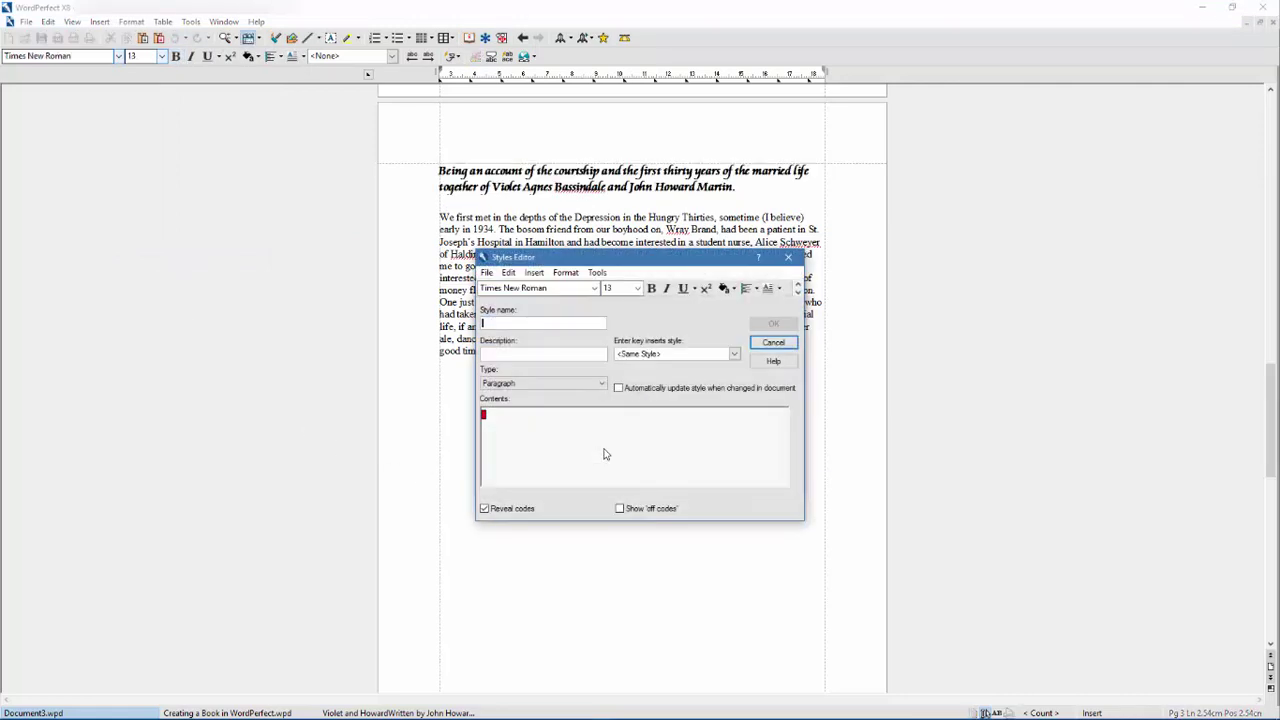
type("Chapter Head")
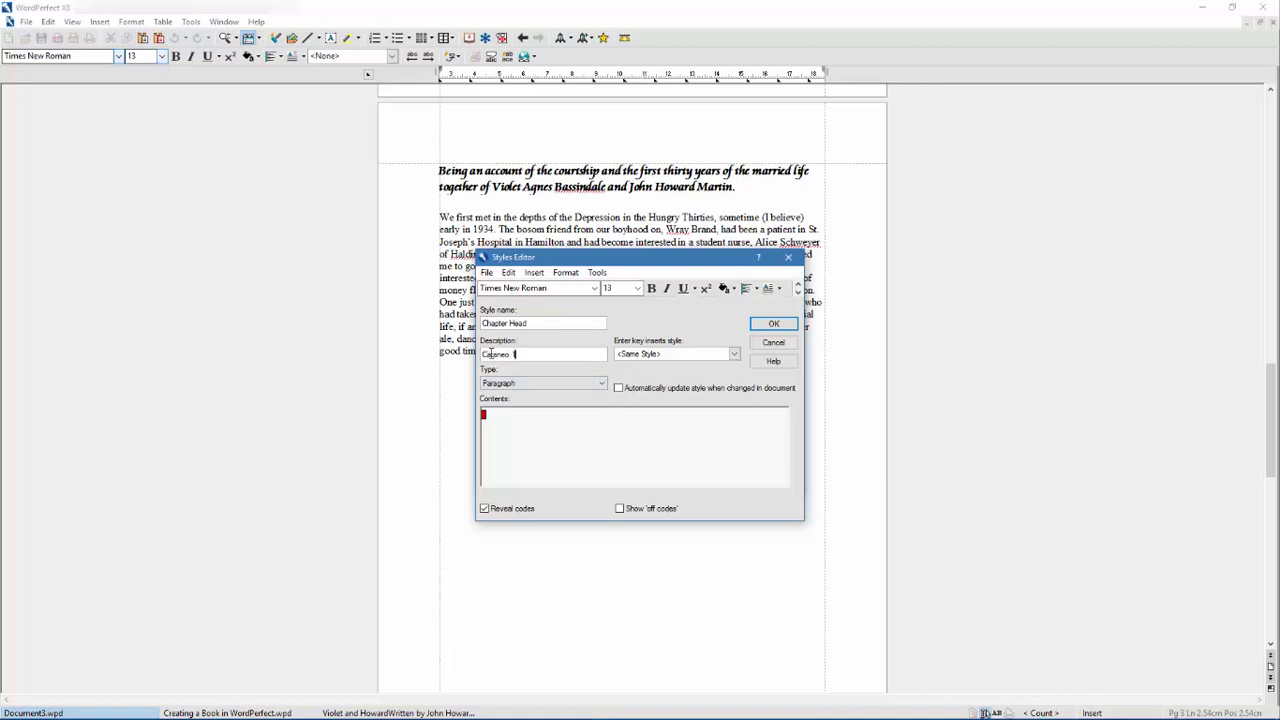
left_click(777, 326)
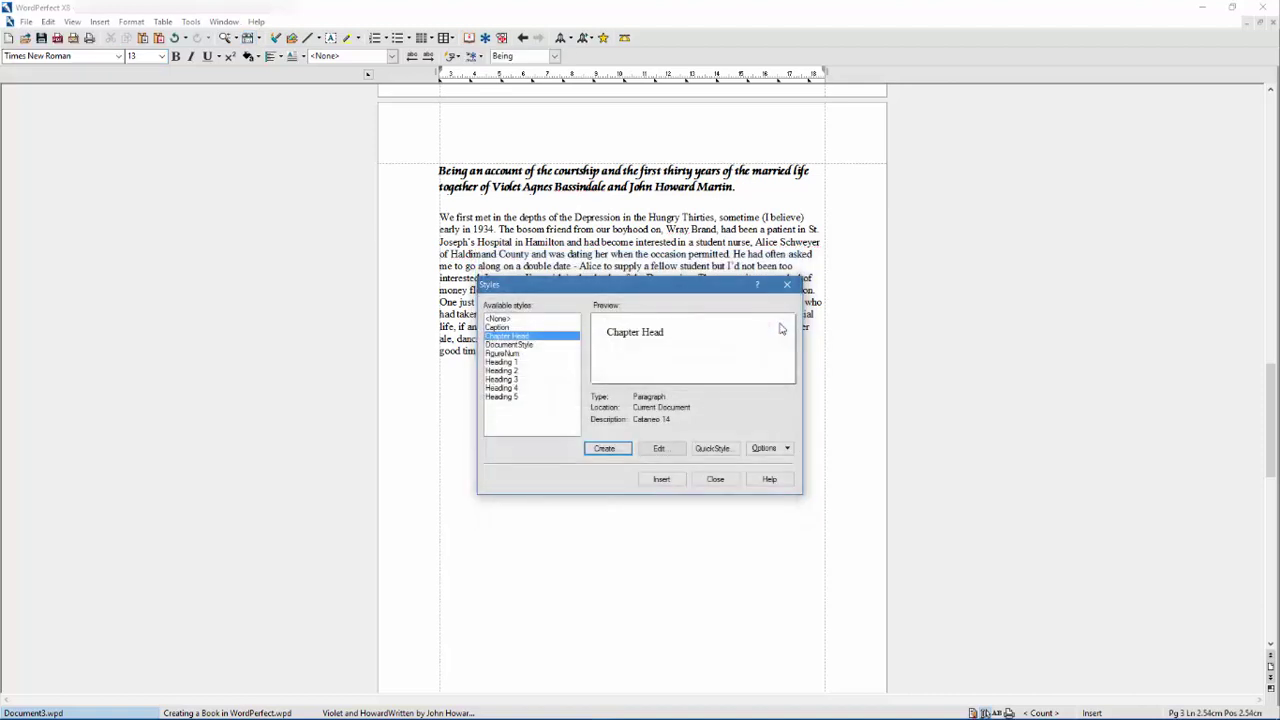
left_click(662, 480)
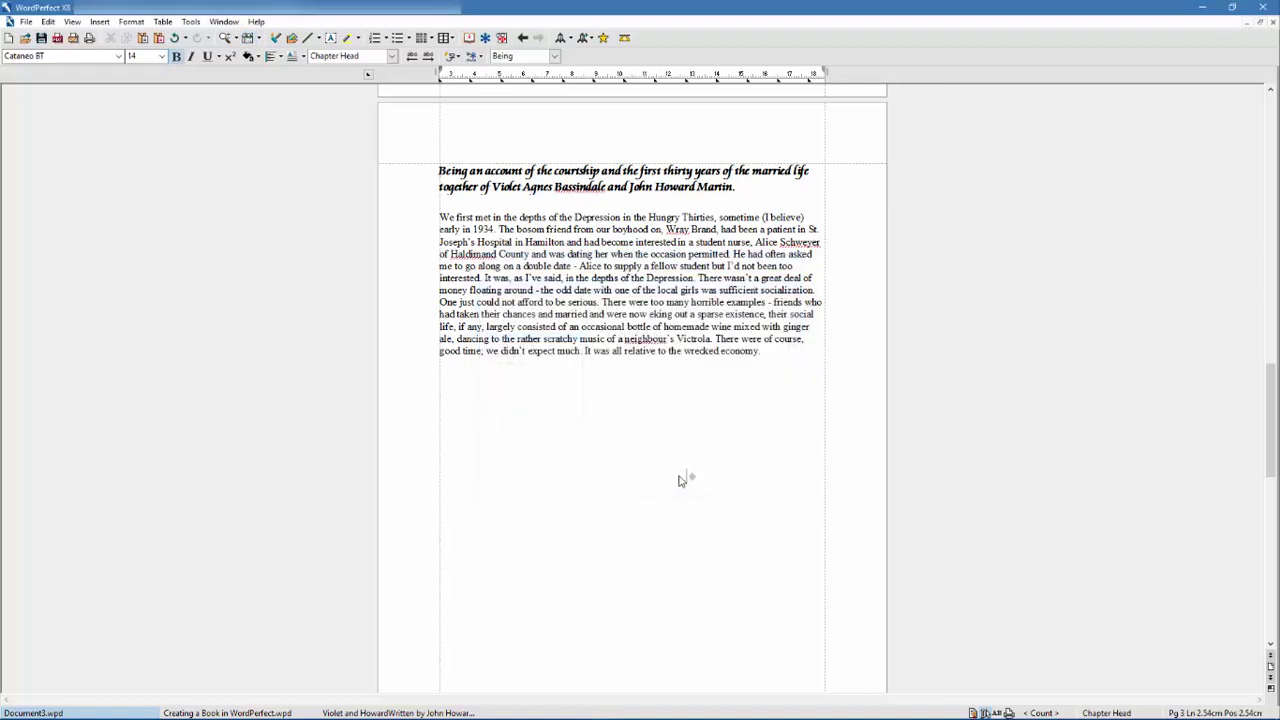
- Add a 'Courtship' line under the title in 14-point bold
left_click(742, 189)
key("Return")
type("Courtship")
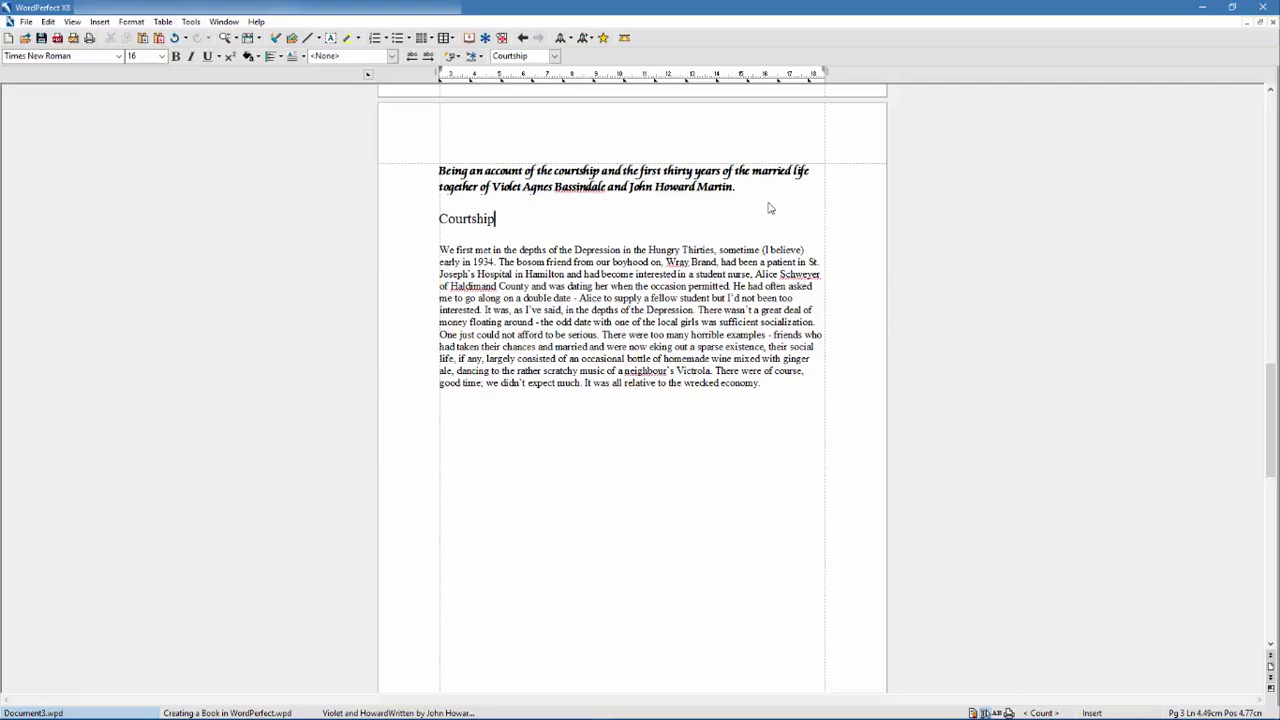
left_click_drag(500, 219, 437, 219)
left_click(161, 58)
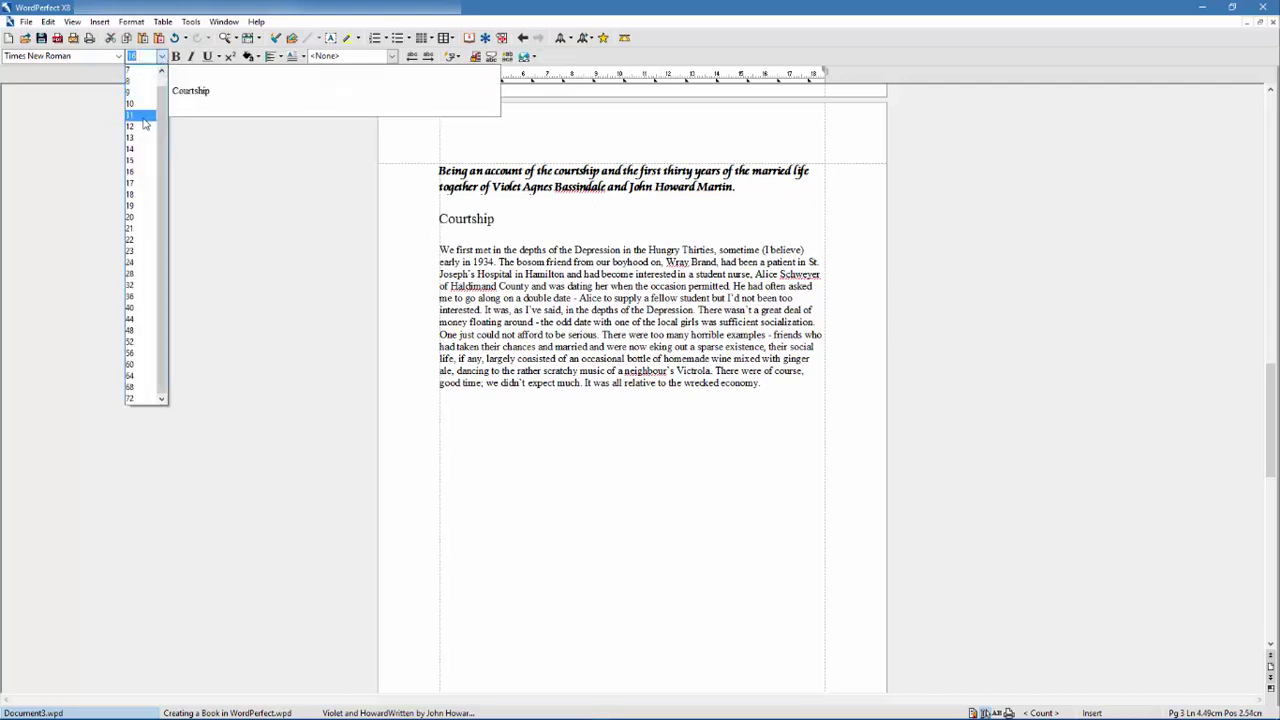
left_click(141, 151)
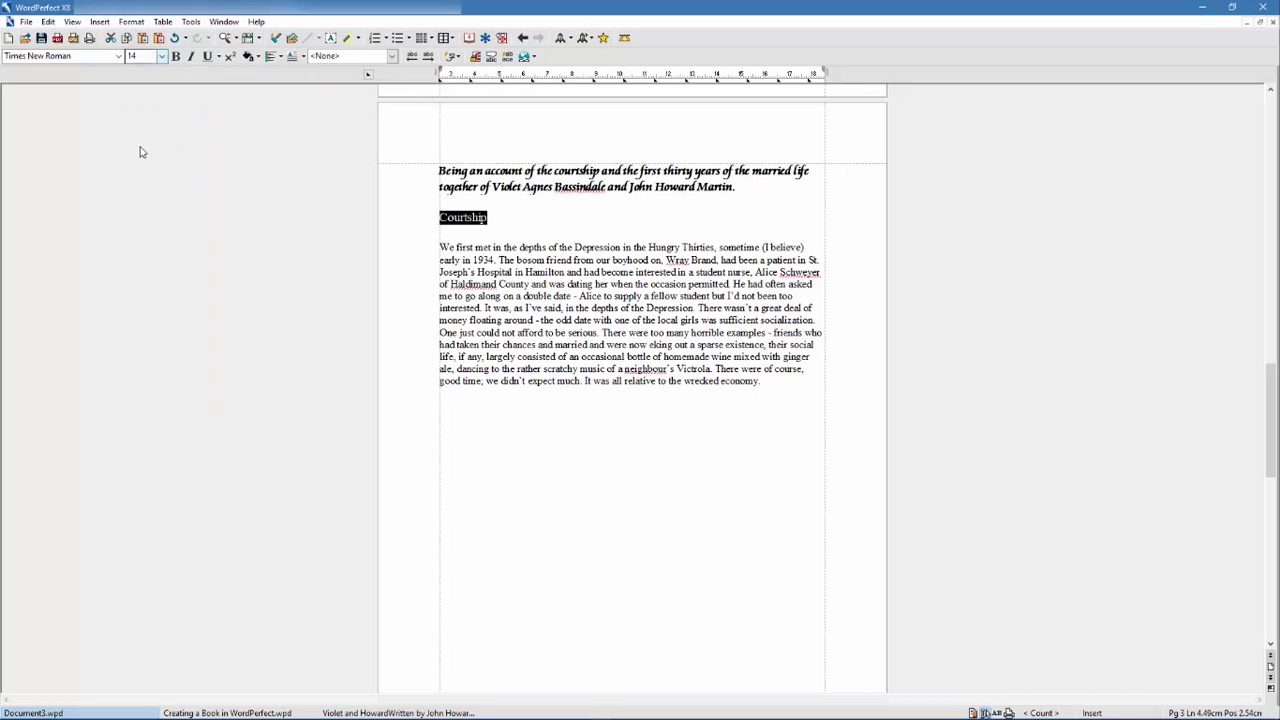
left_click(176, 57)
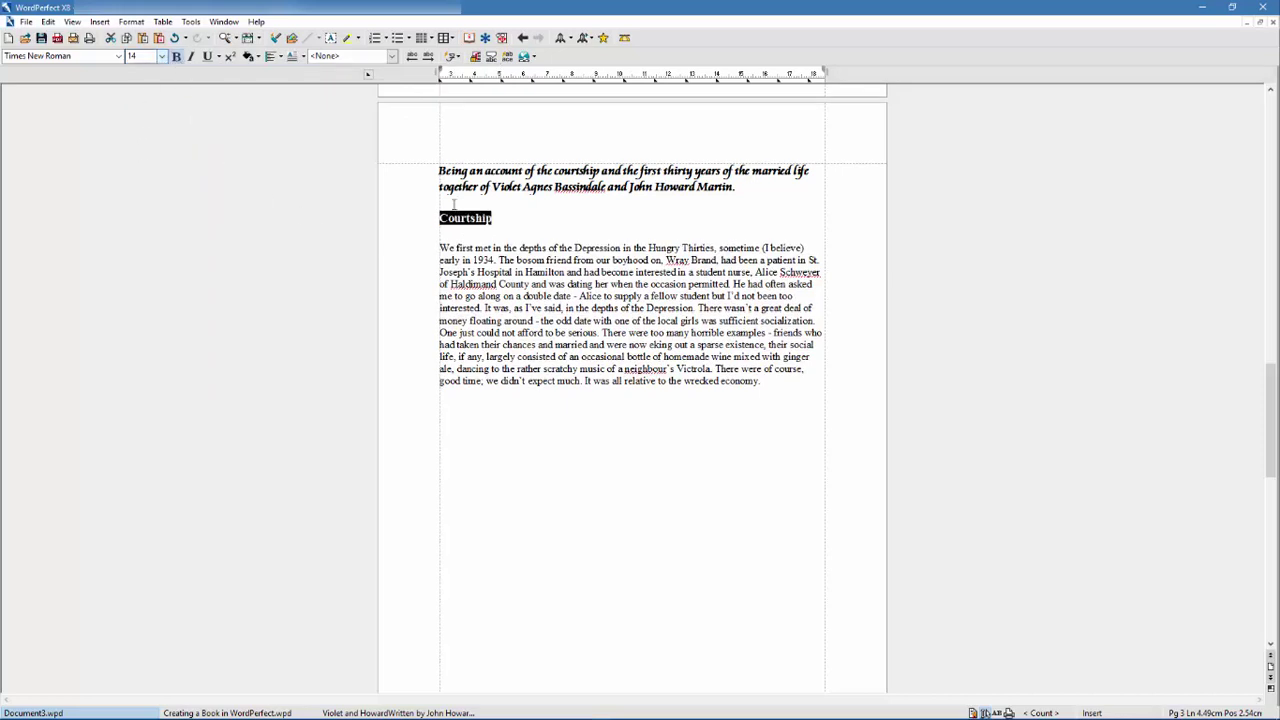
- Create a 'Sub-Head' style described as Times NR 14 and apply it to Courtship
left_click(131, 22)
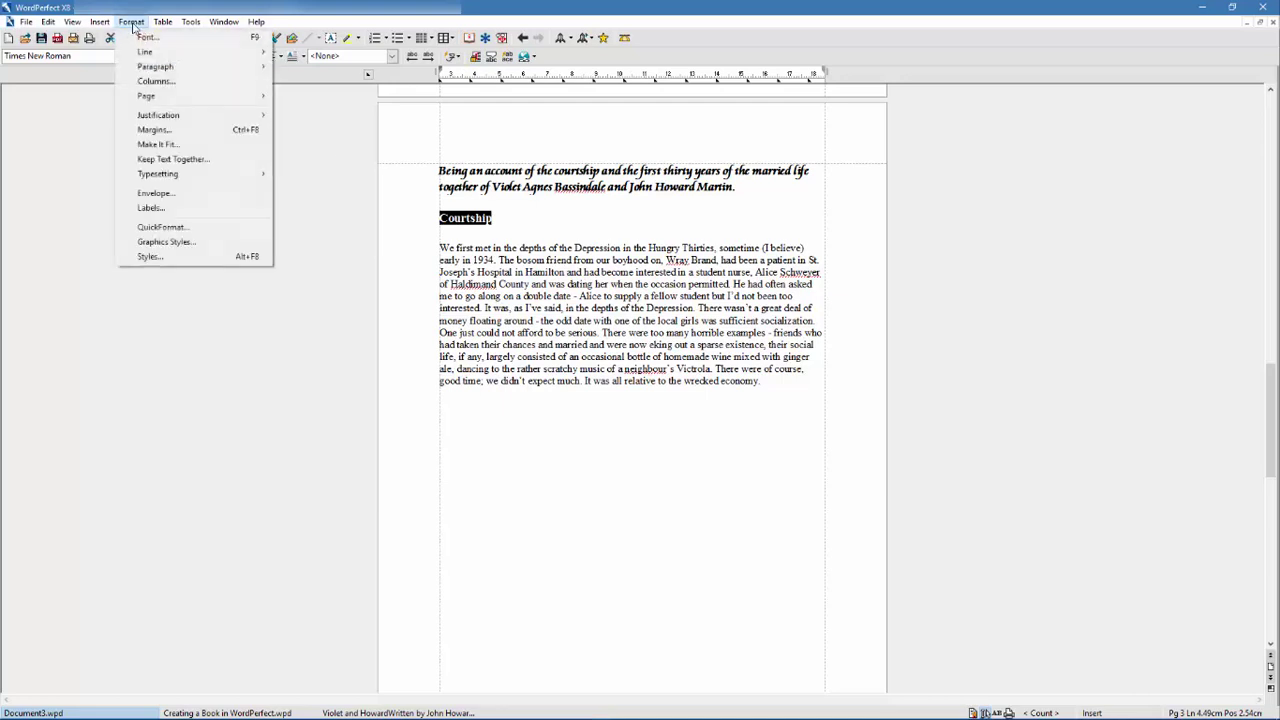
left_click(165, 256)
left_click(604, 448)
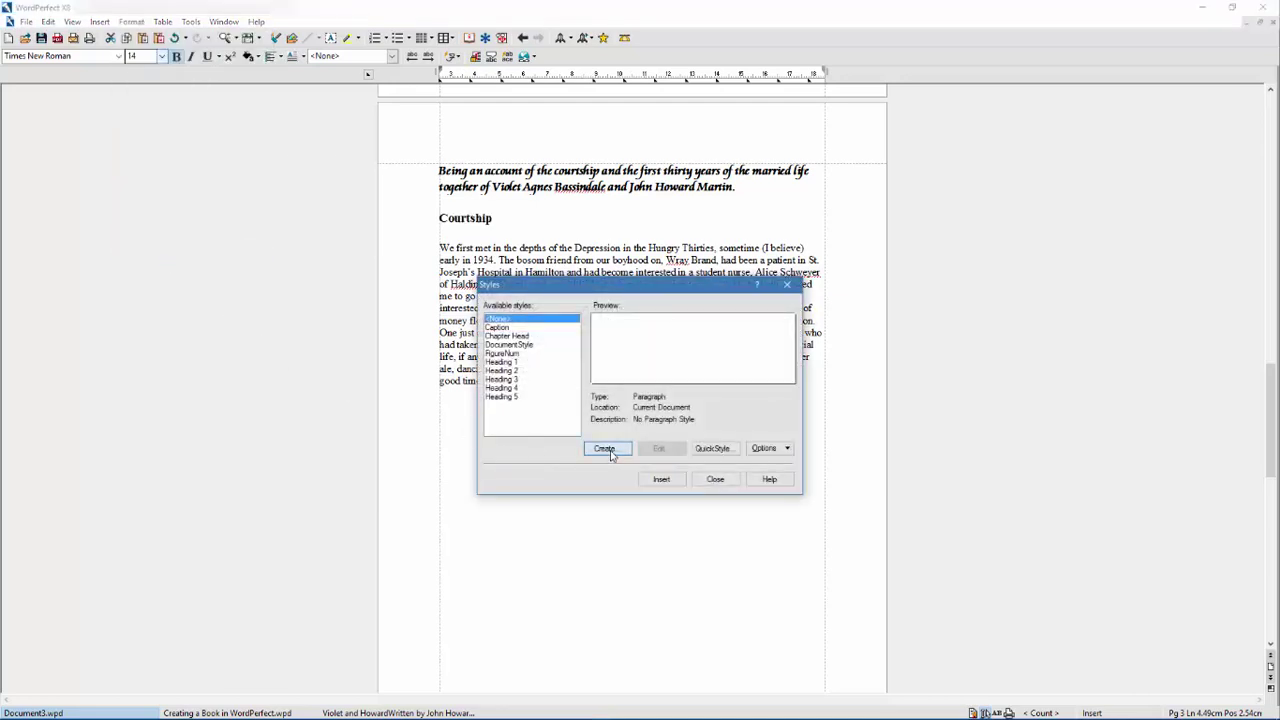
type("Sub-Head")
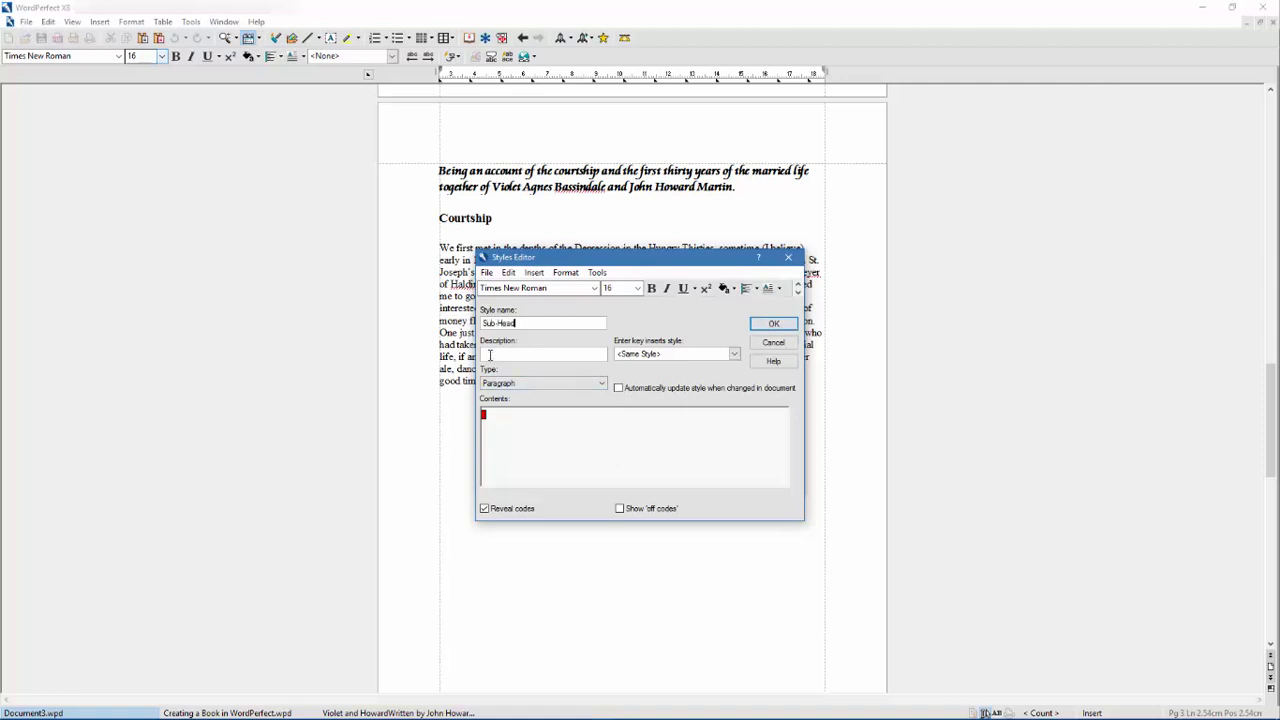
type("Times NR 14")
left_click(765, 326)
left_click(661, 482)
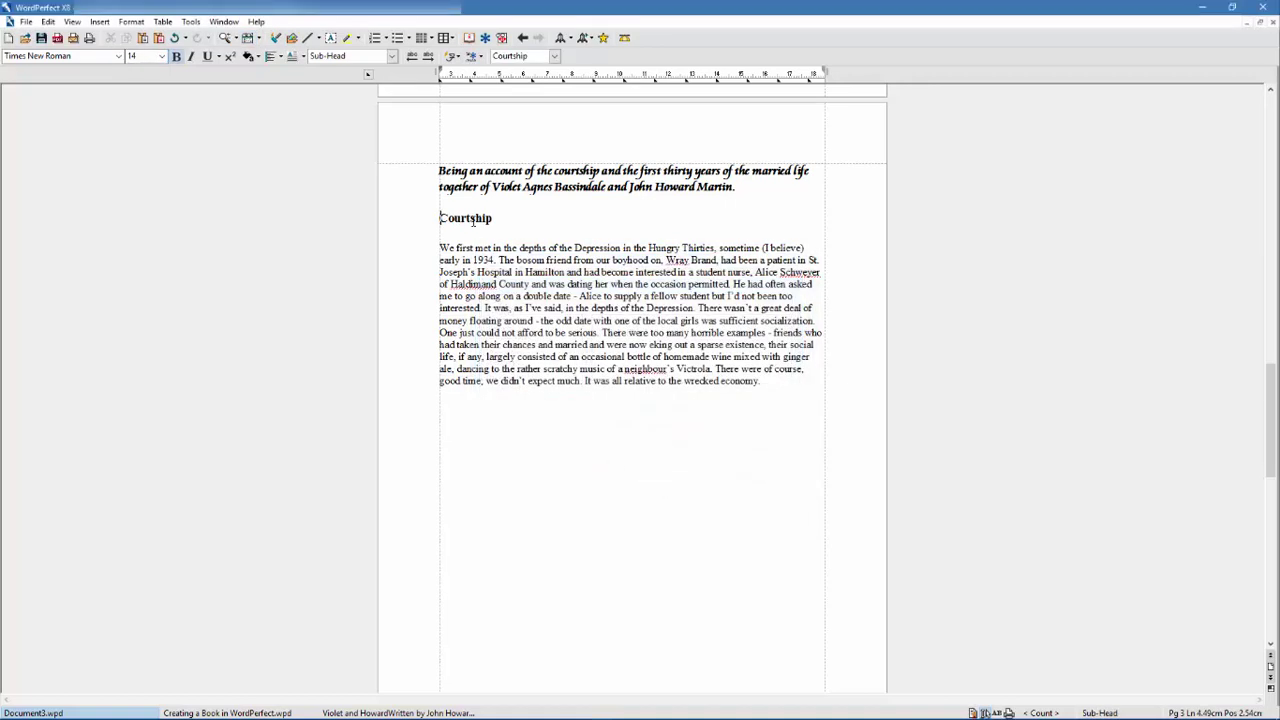
- Define a 'ParagraphTxt' style from the Depression paragraph, apply it, and confirm it in the style list
left_click(512, 171)
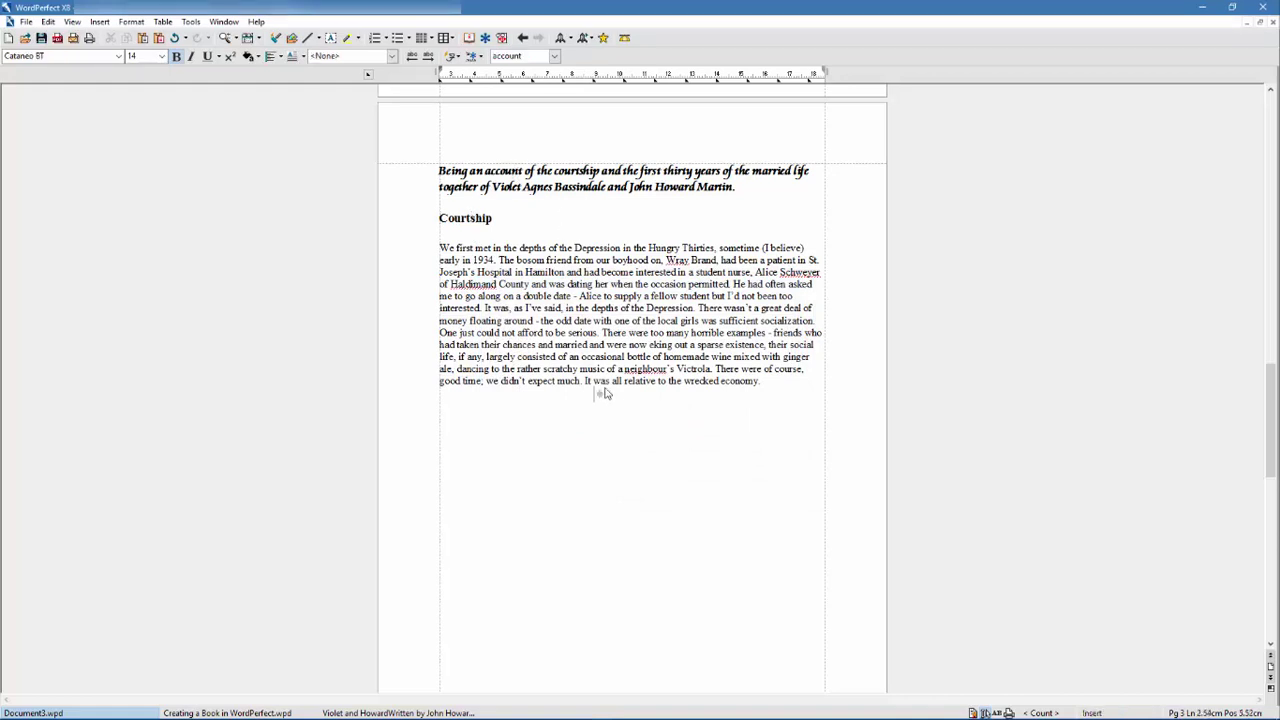
left_click_drag(762, 381, 440, 248)
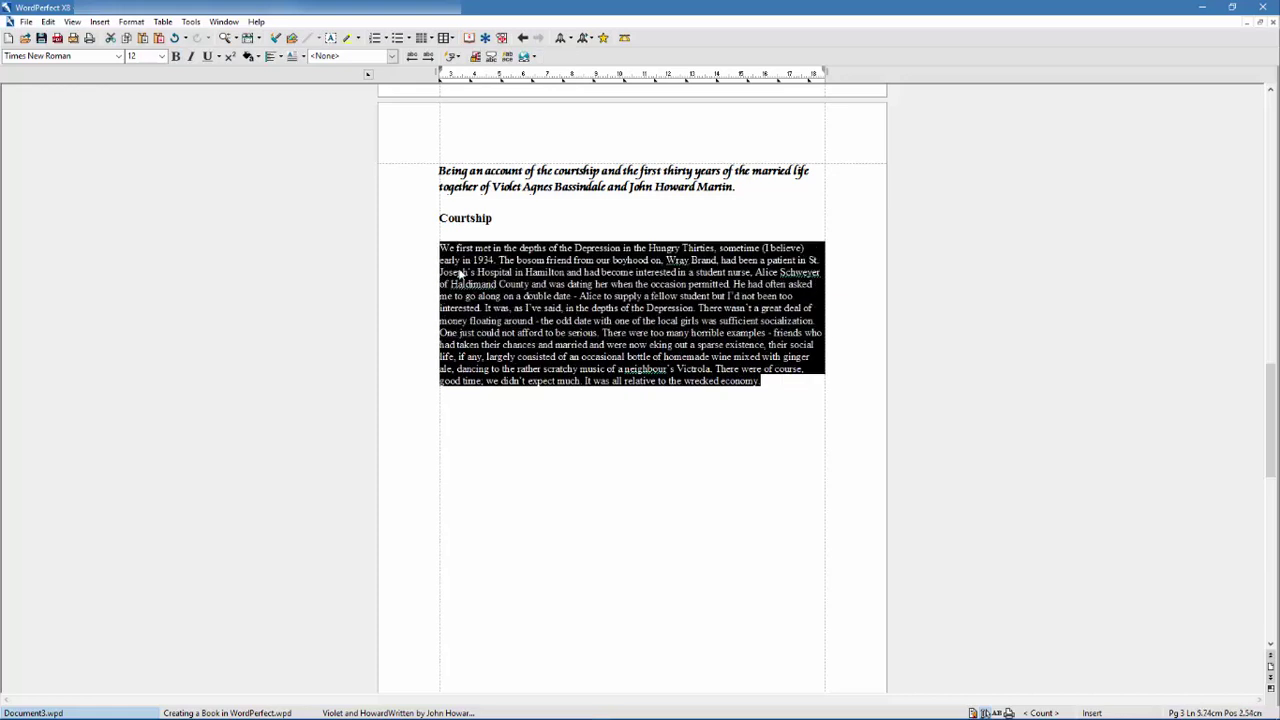
left_click(131, 21)
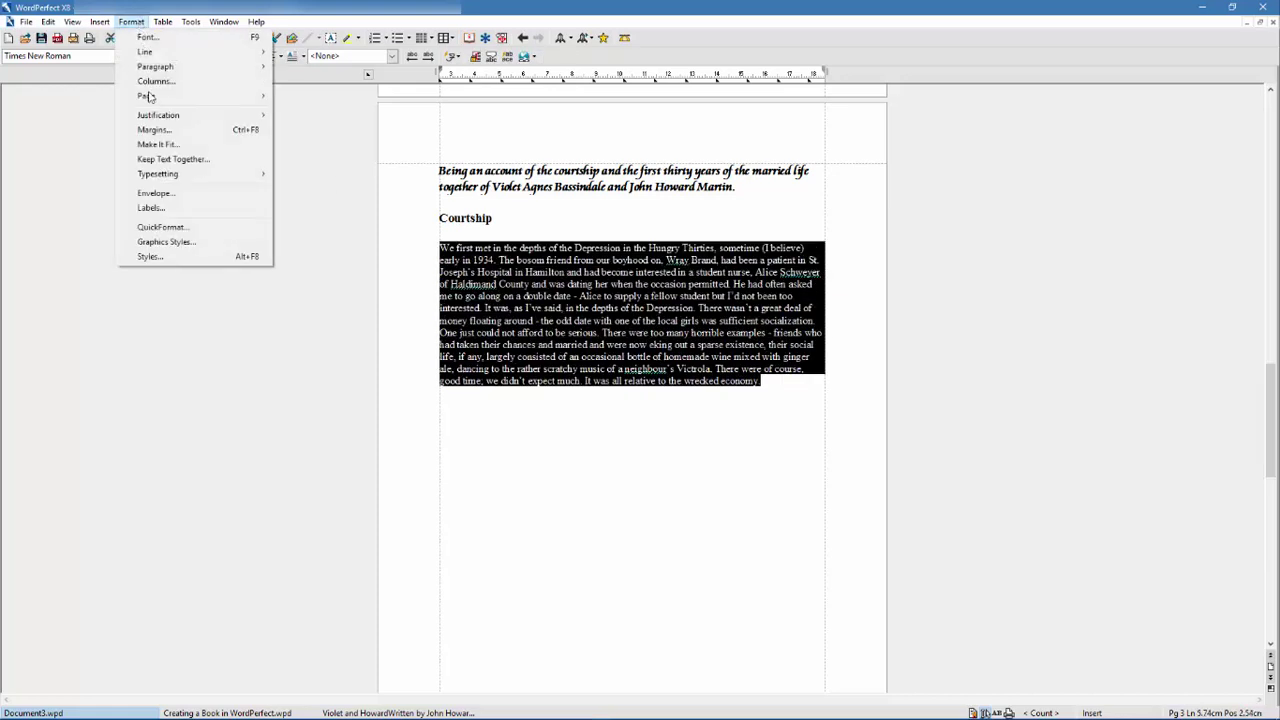
left_click(150, 257)
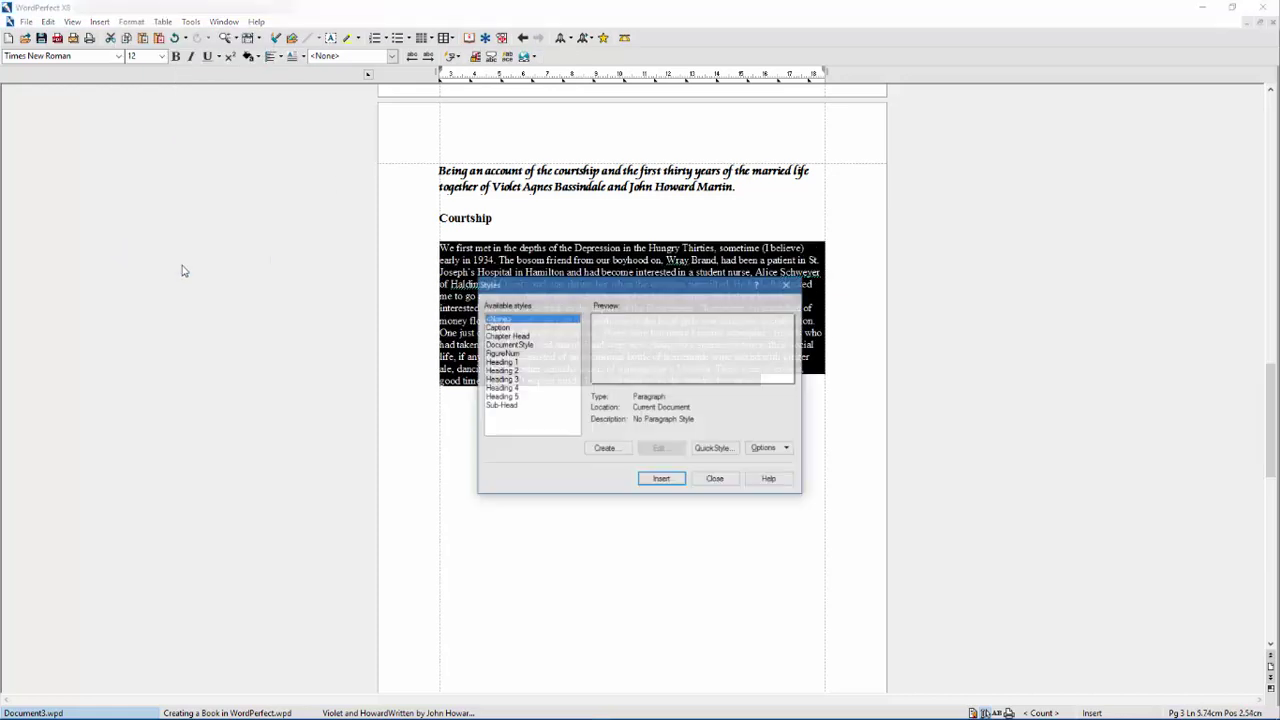
left_click(605, 448)
type("ParagraphTxt")
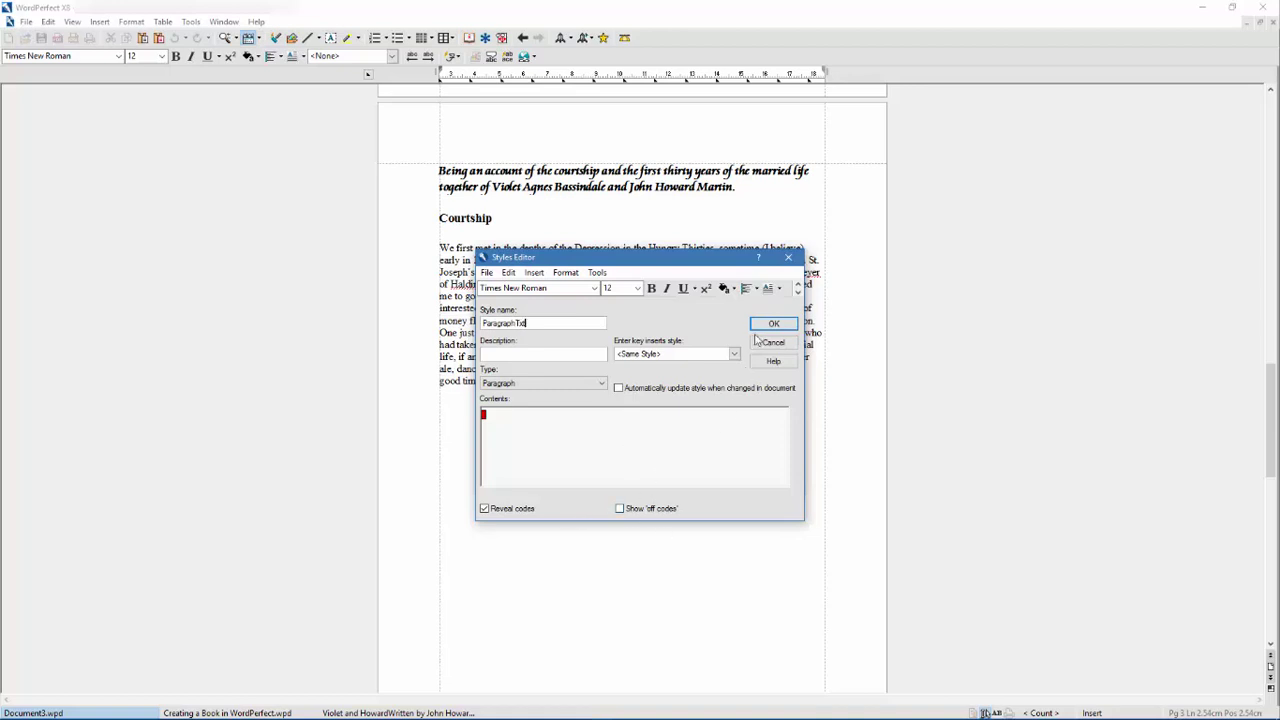
left_click(765, 325)
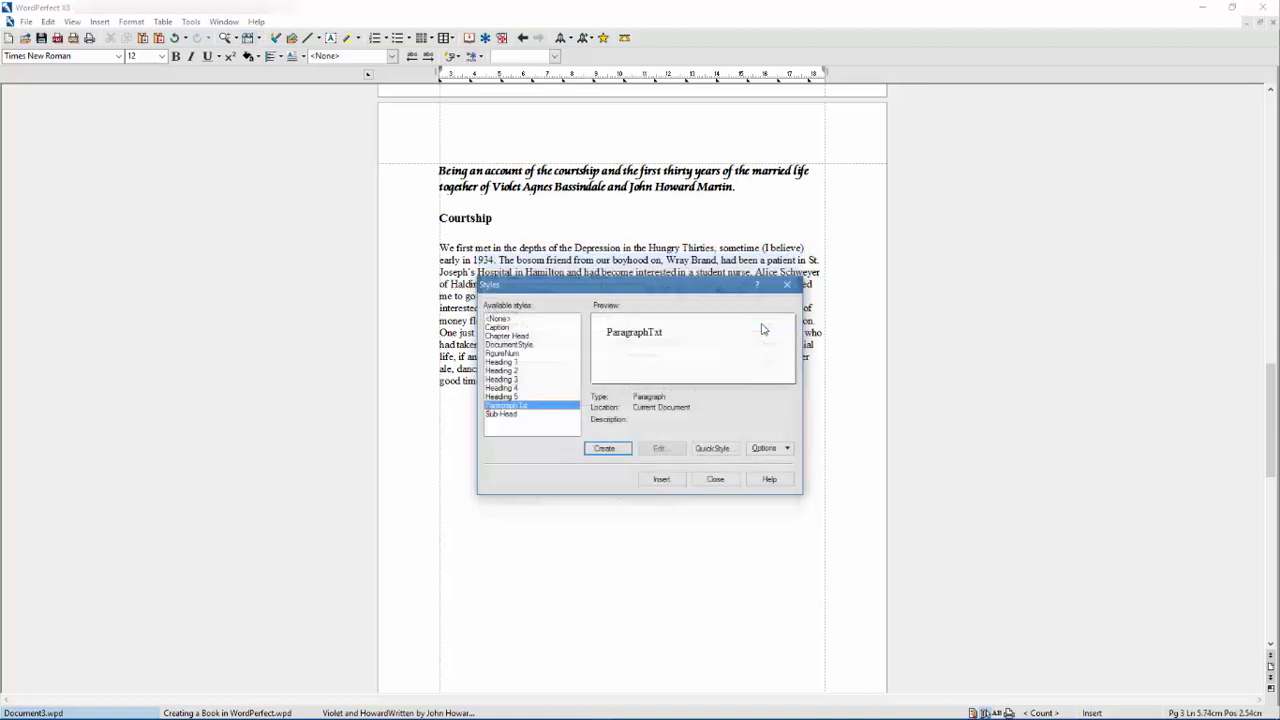
left_click(662, 480)
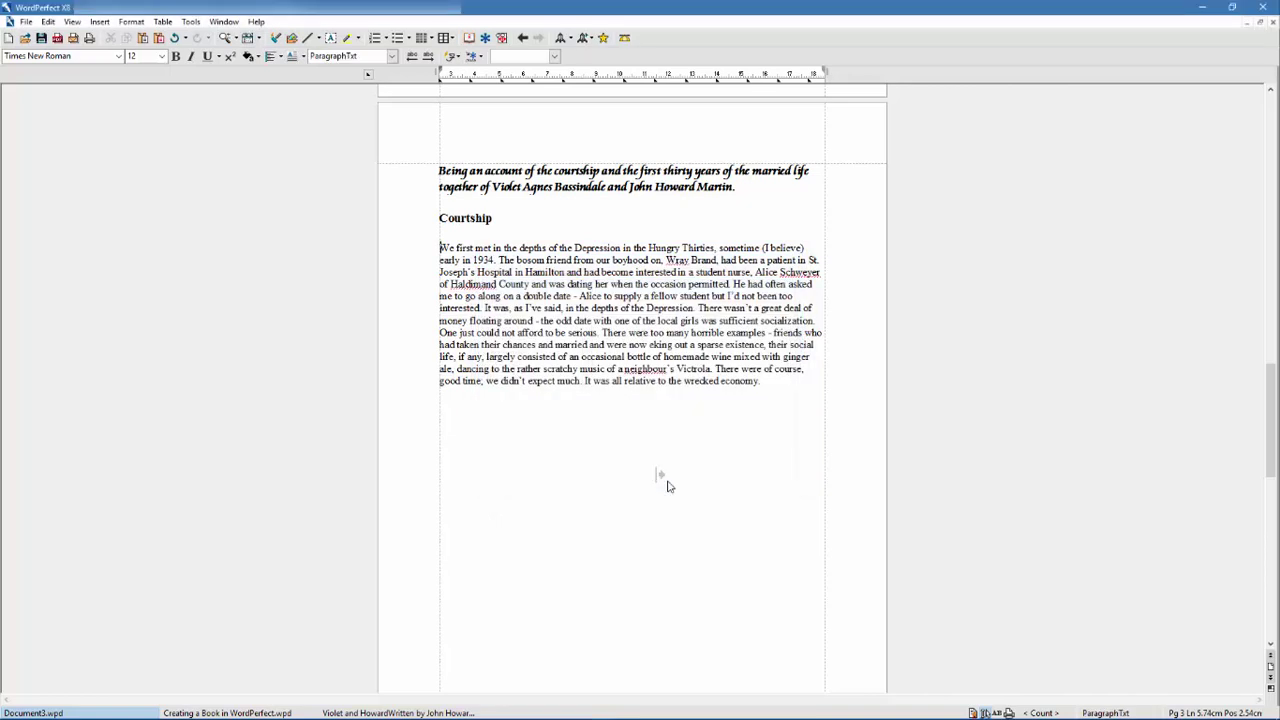
left_click(392, 57)
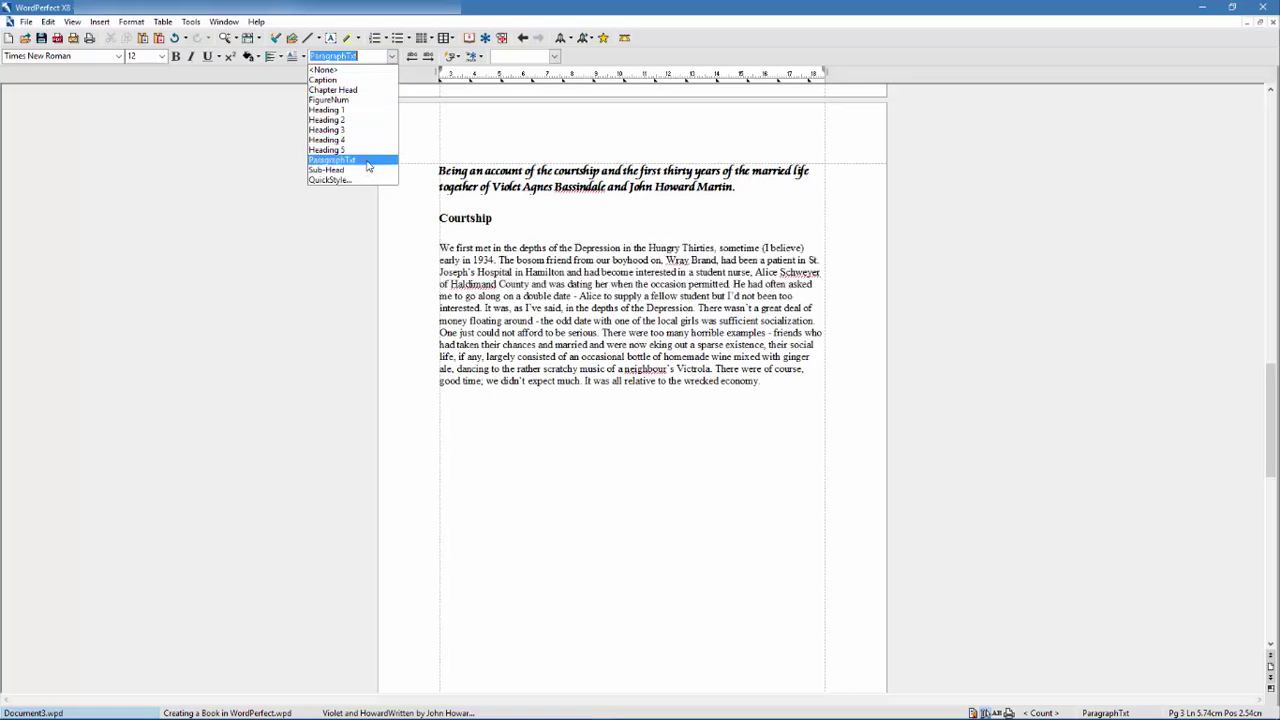
left_click(308, 212)
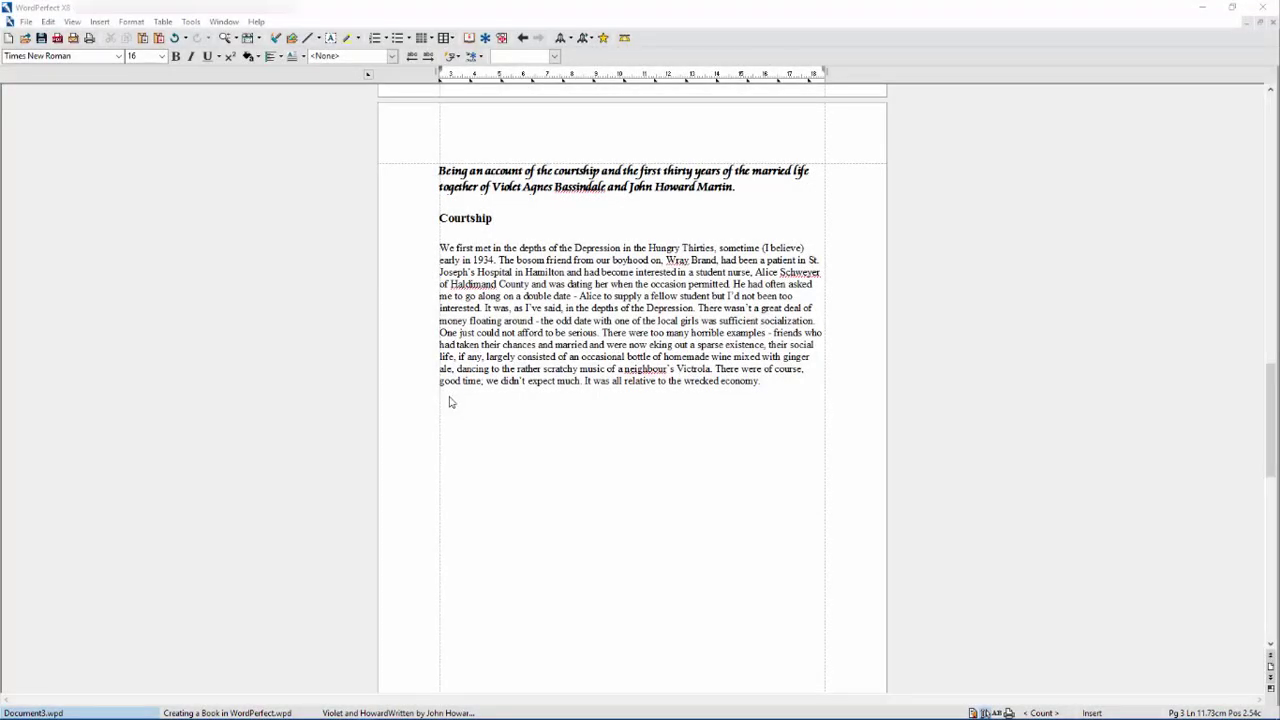
- Give the Courtship paragraph a drop cap W and copy the three-men photo from Photos
left_click(449, 396)
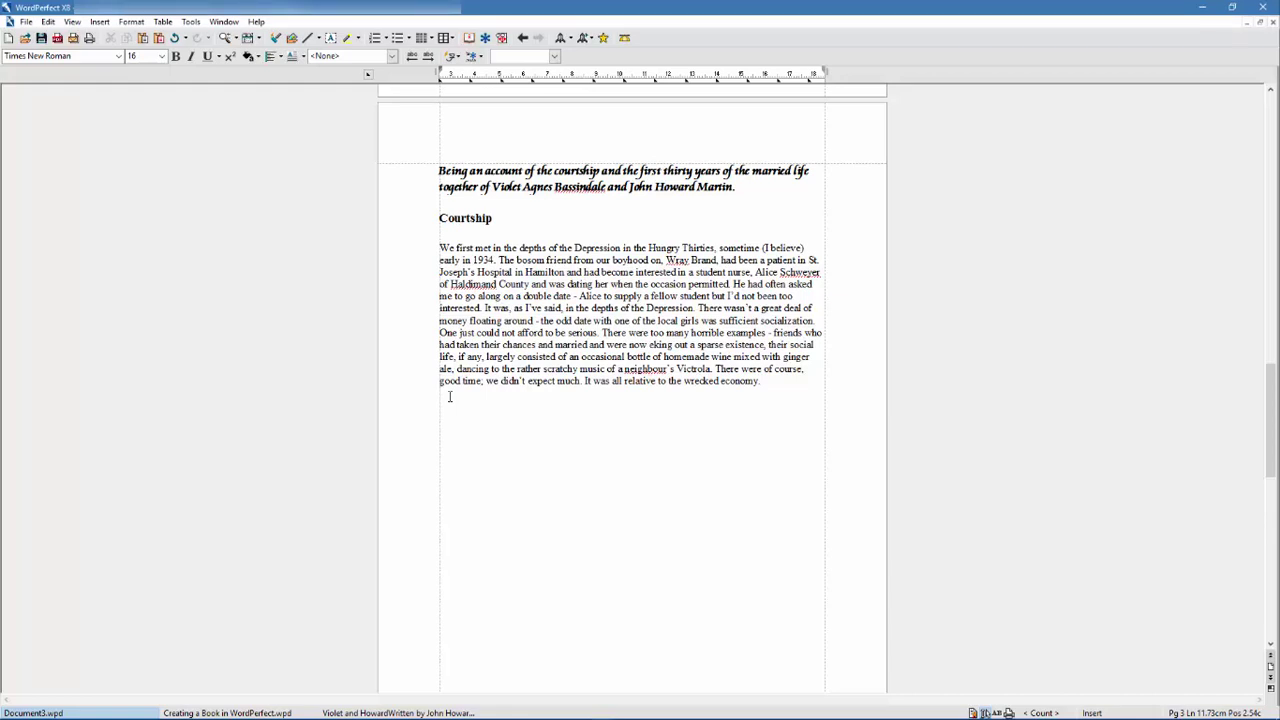
left_click(441, 247)
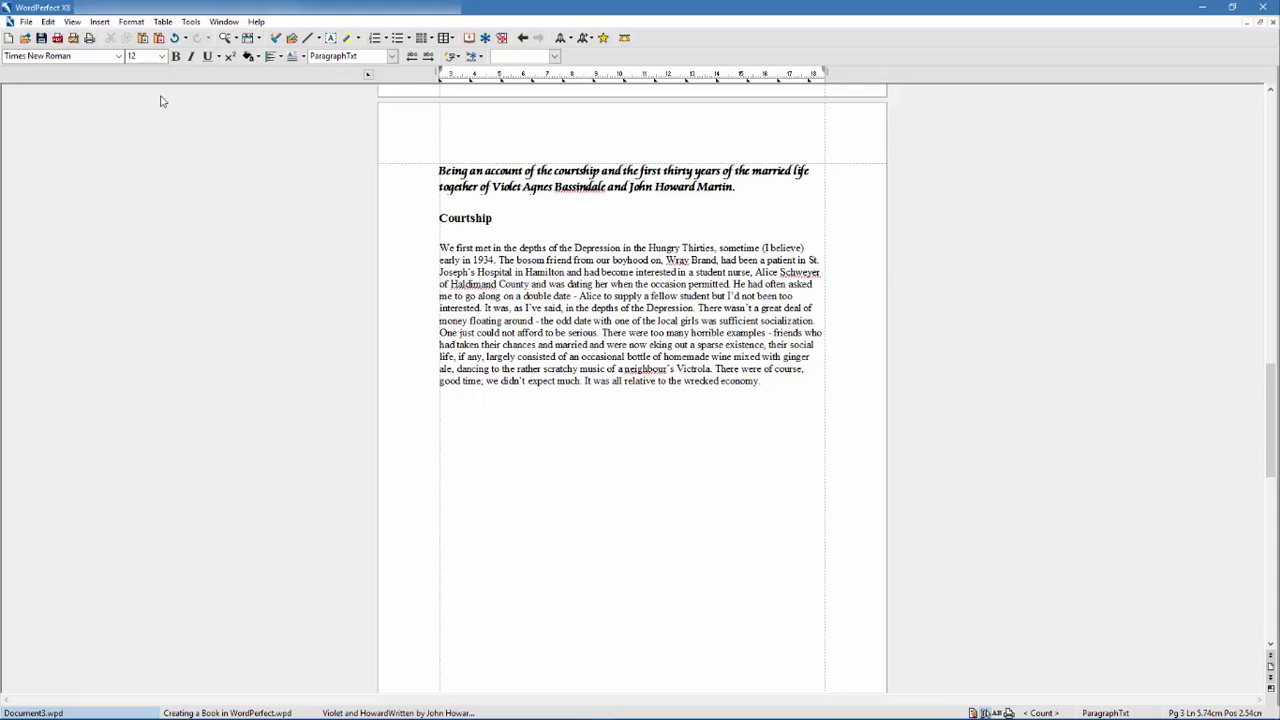
left_click(131, 22)
mouse_move(155, 67)
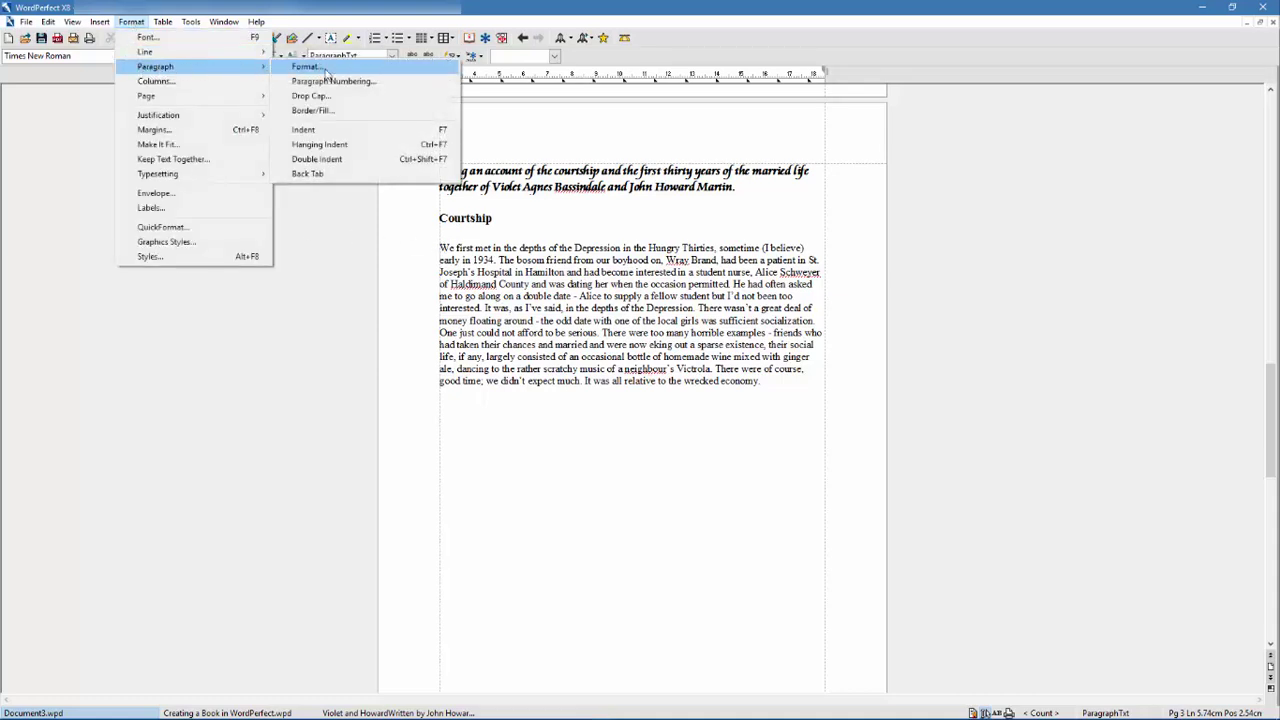
left_click(312, 96)
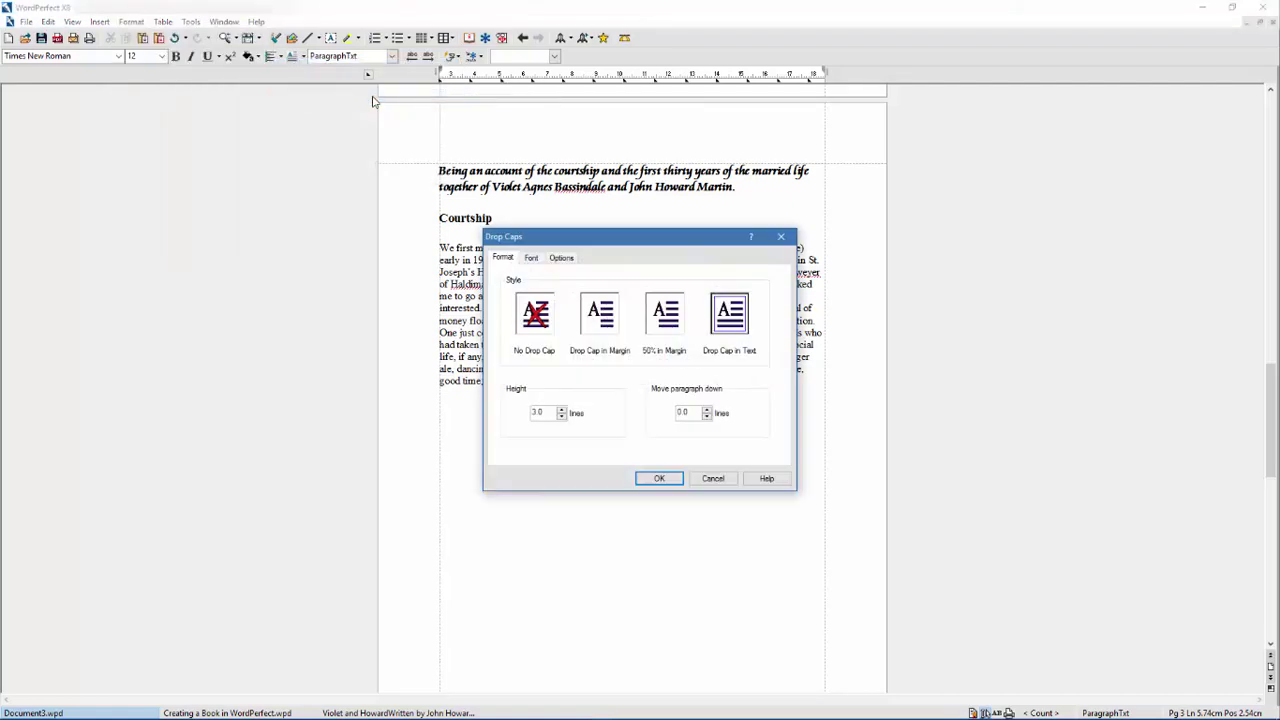
left_click_drag(631, 240, 1025, 190)
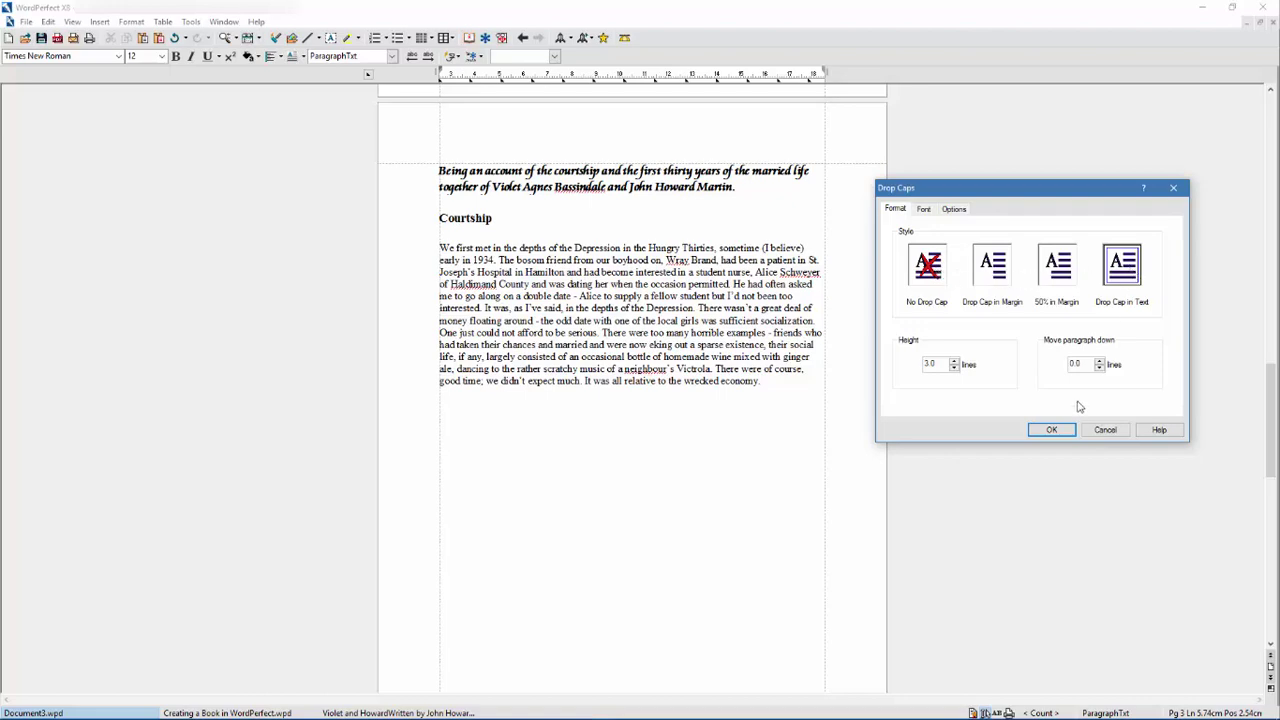
left_click(1050, 430)
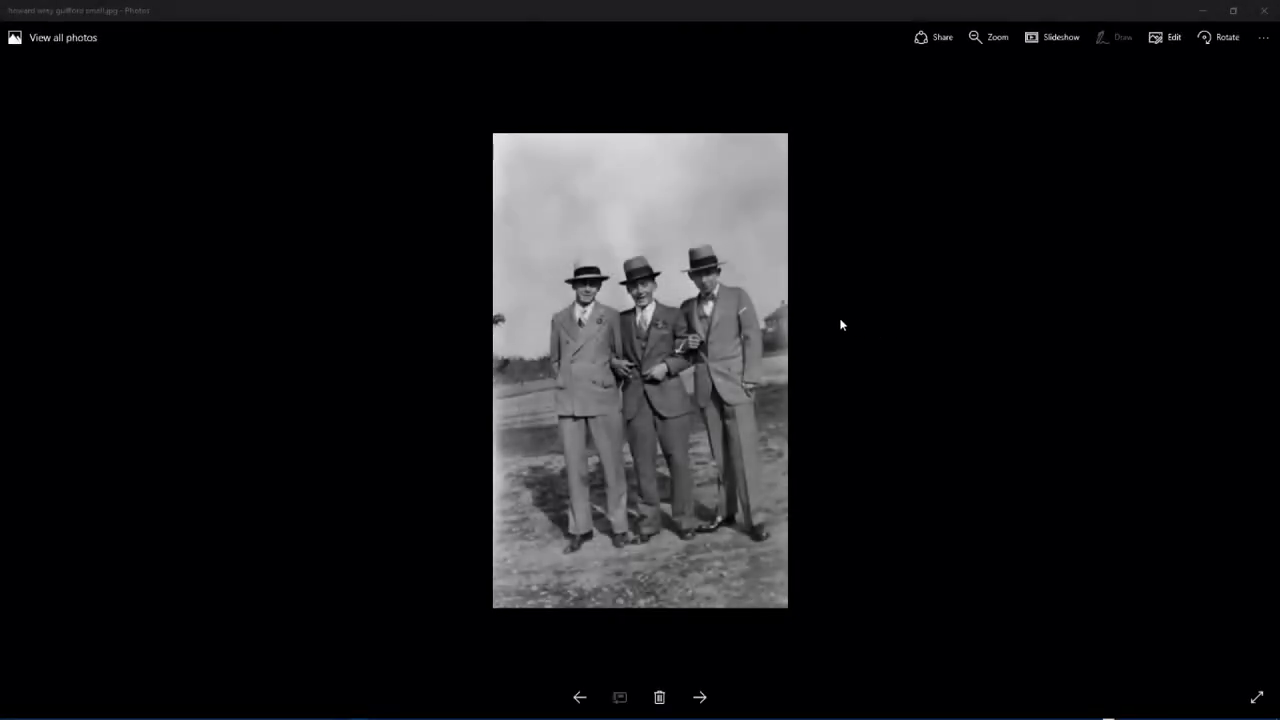
right_click(689, 292)
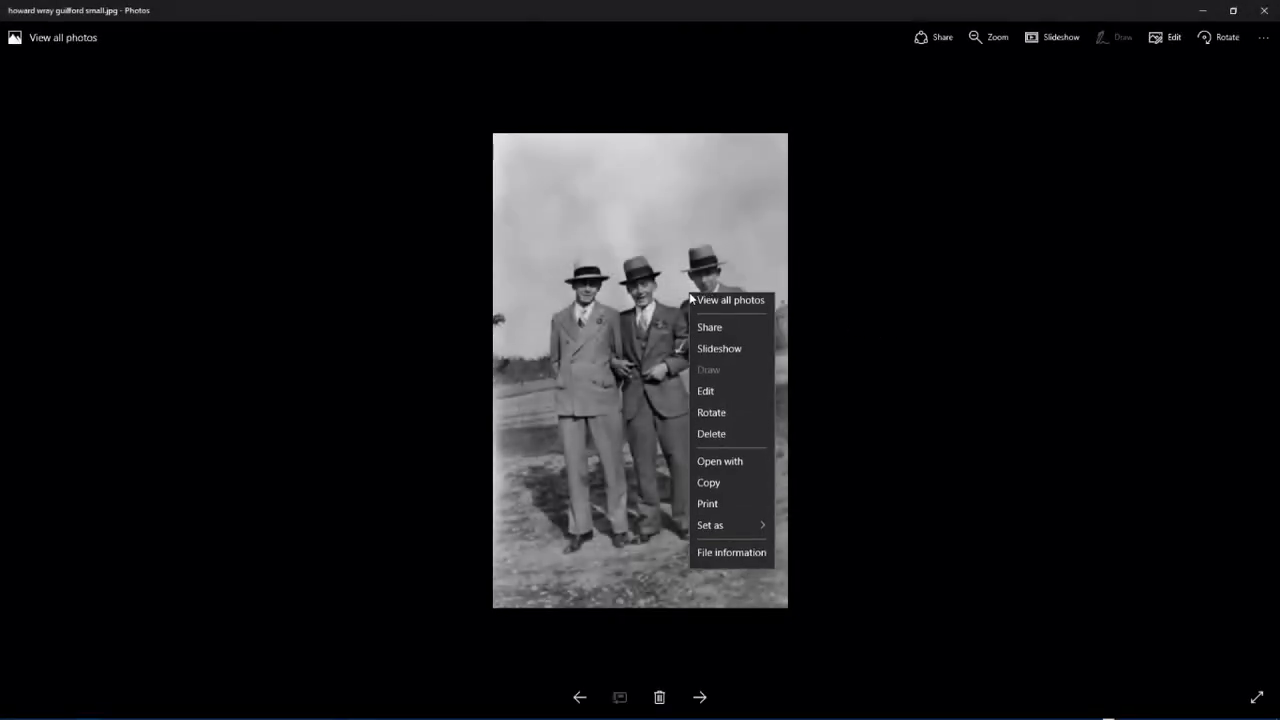
left_click(740, 489)
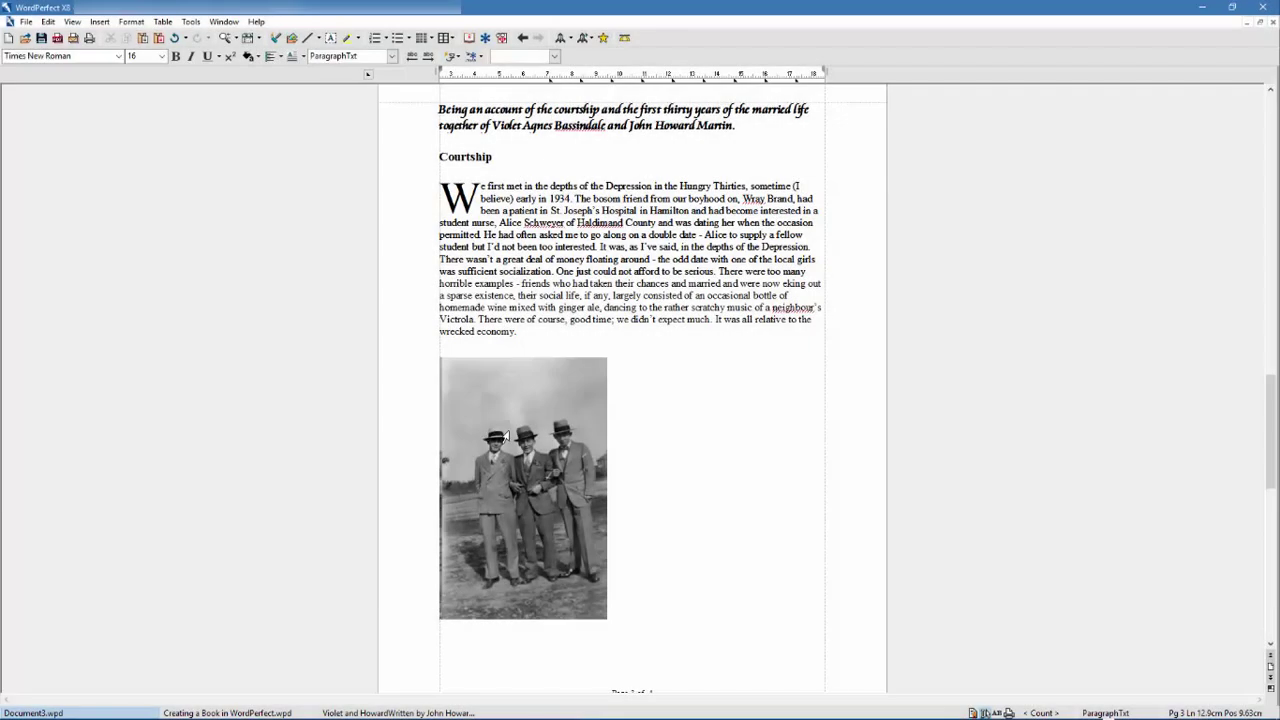
- Paste the photo of three men below the paragraph
key("ctrl+v")
left_click_drag(523, 343, 606, 364)
left_click_drag(612, 447, 614, 440)
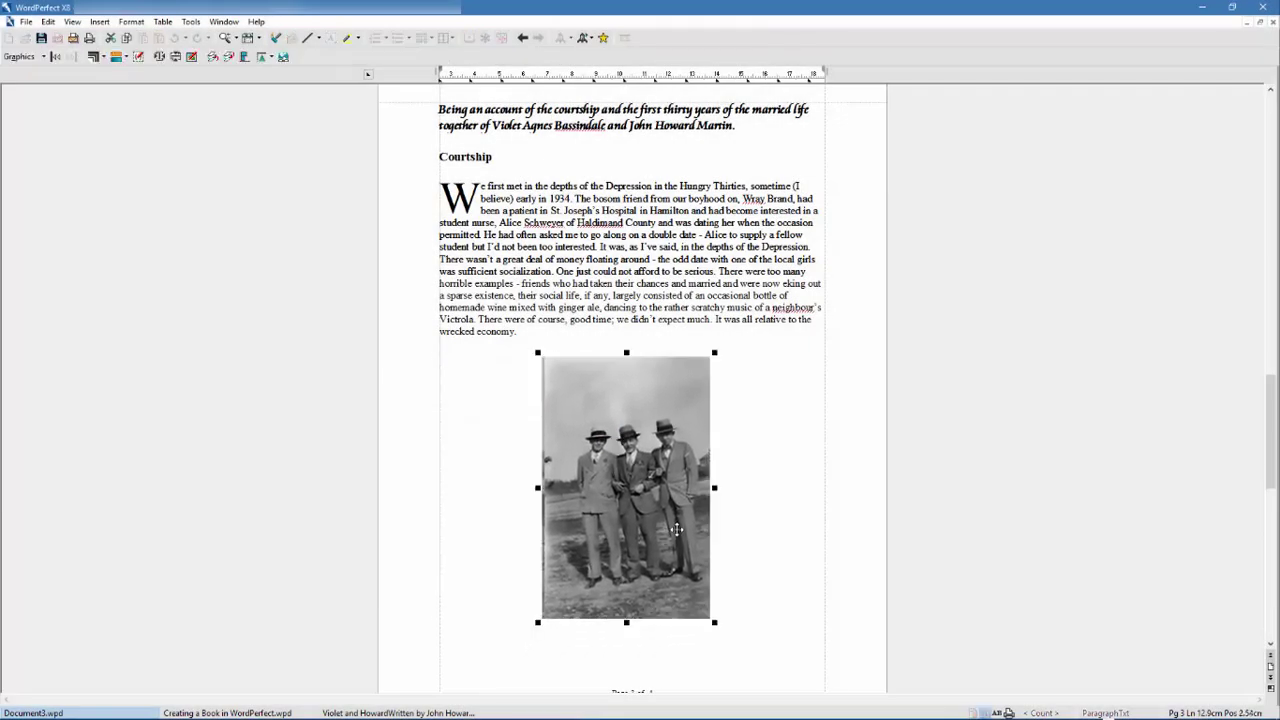
right_click(676, 530)
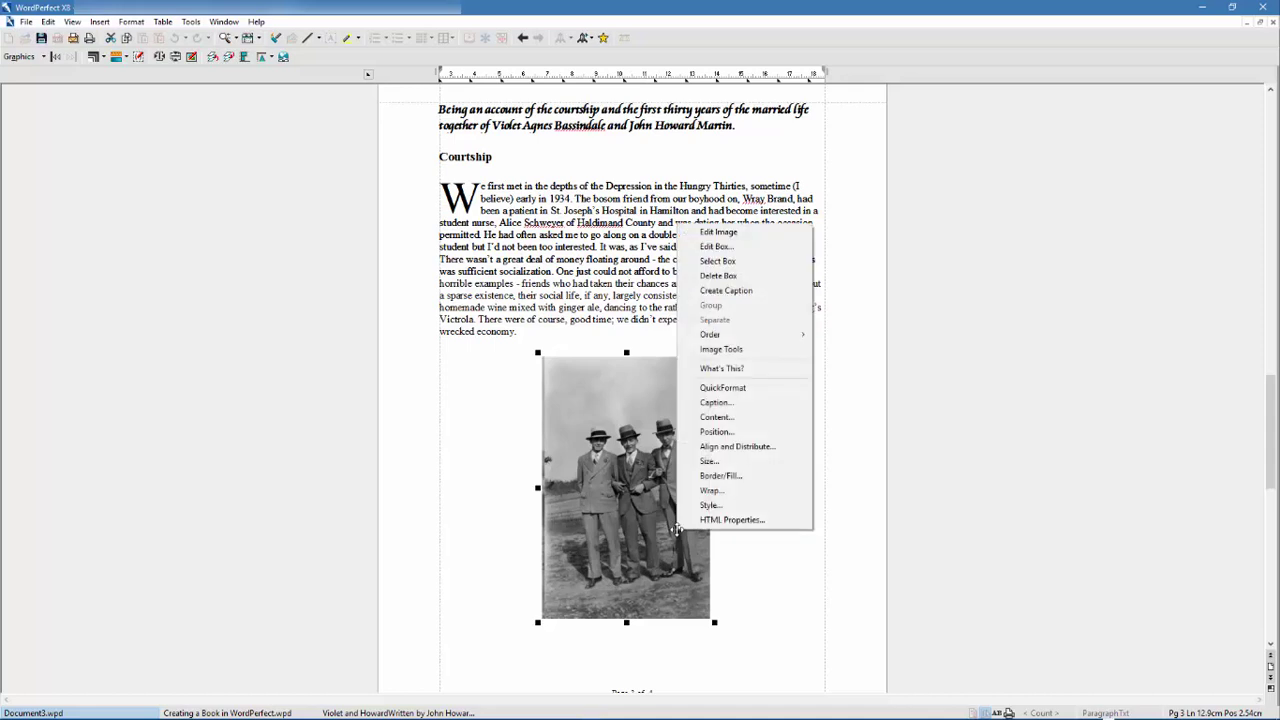
left_click(727, 291)
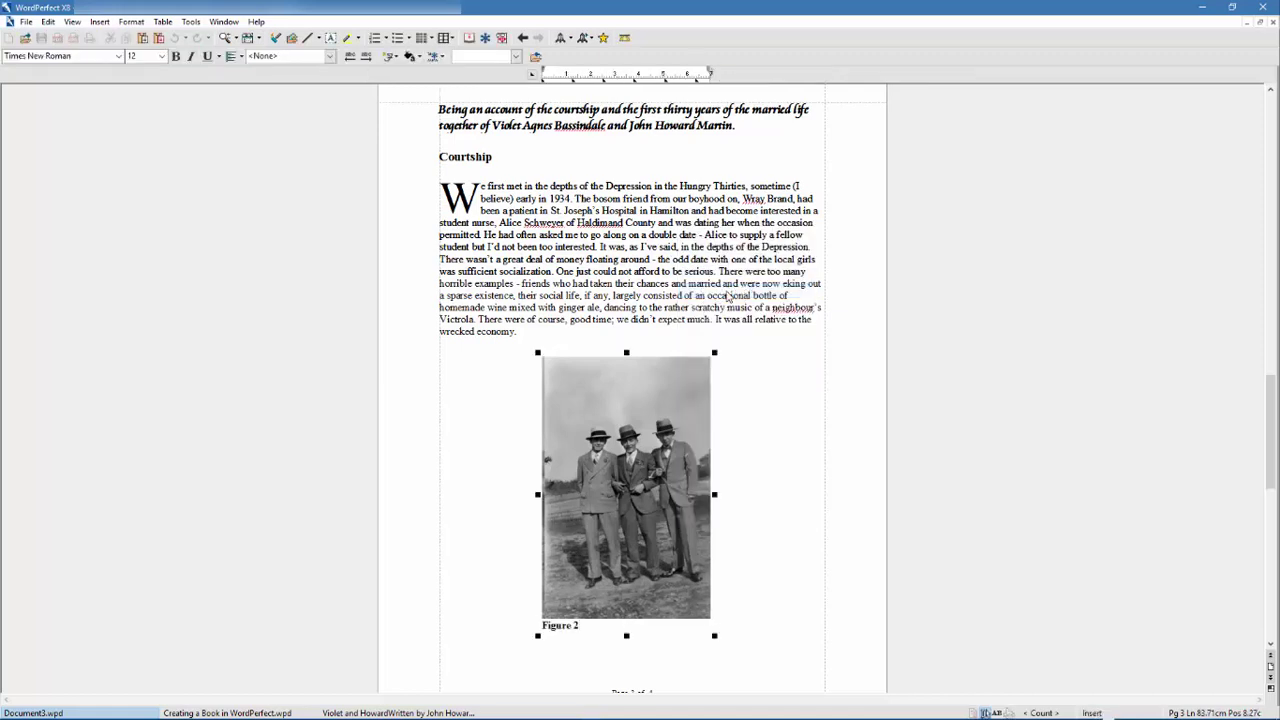
key("BackSpace")
key("BackSpace")
key("BackSpace")
key("BackSpace")
key("BackSpace")
key("BackSpace")
key("BackSpace")
key("BackSpace")
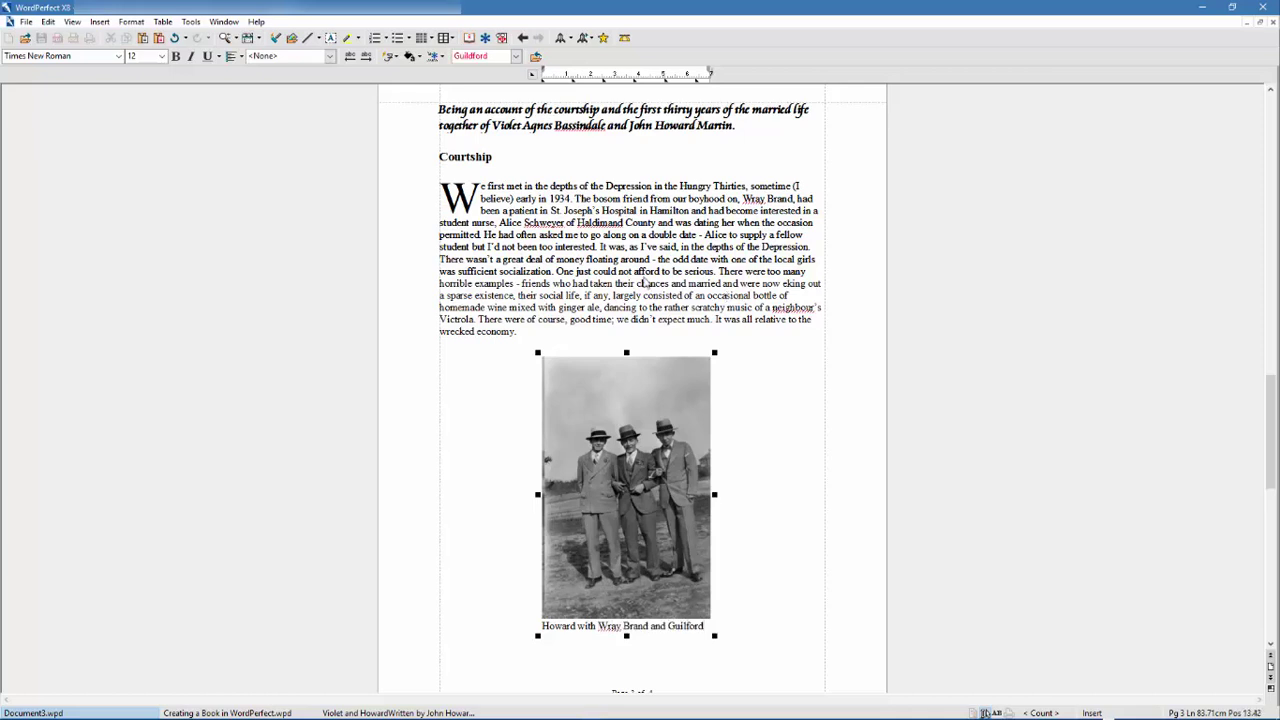
left_click(508, 378)
- Give the photo a dark blue triple-line border
left_click(567, 408)
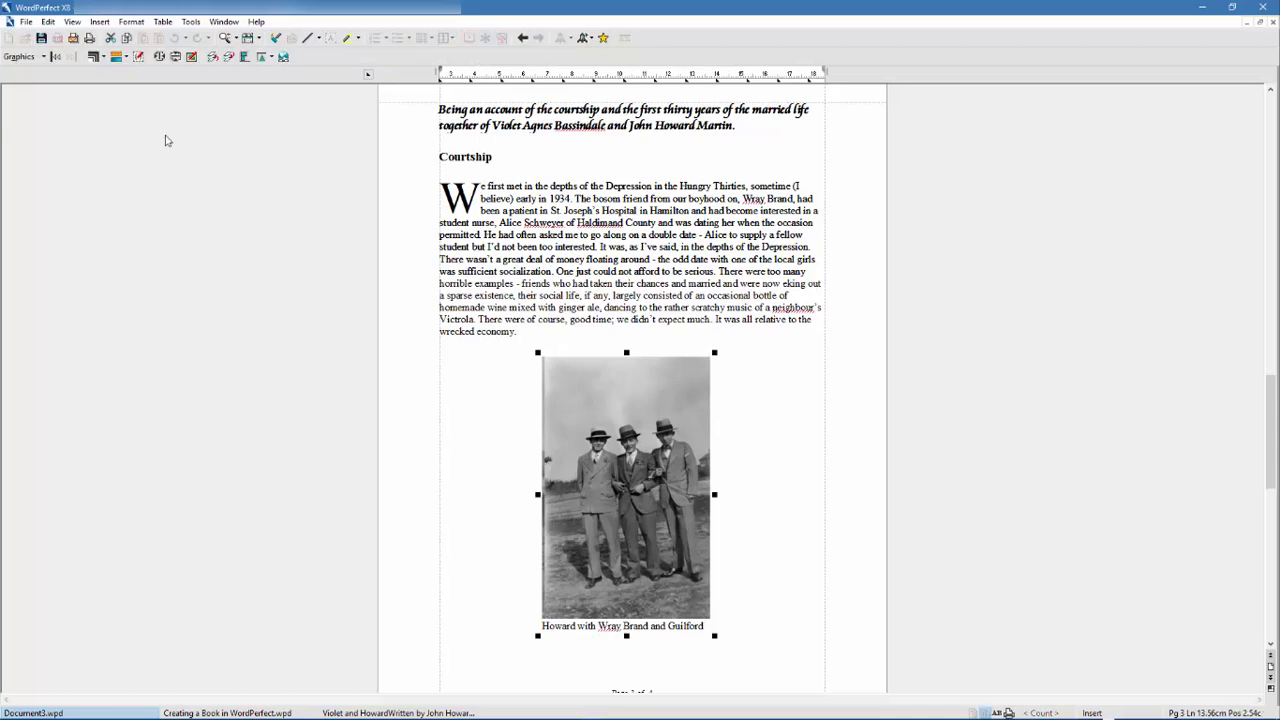
left_click(103, 57)
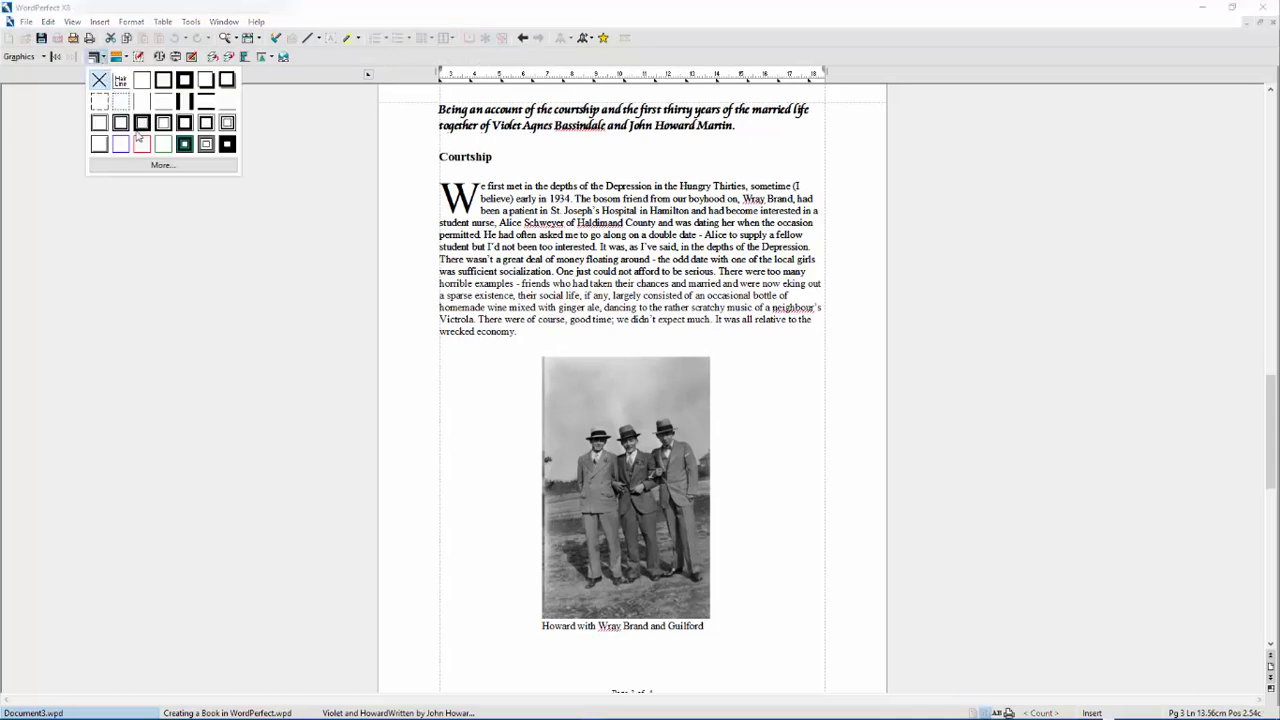
left_click(166, 167)
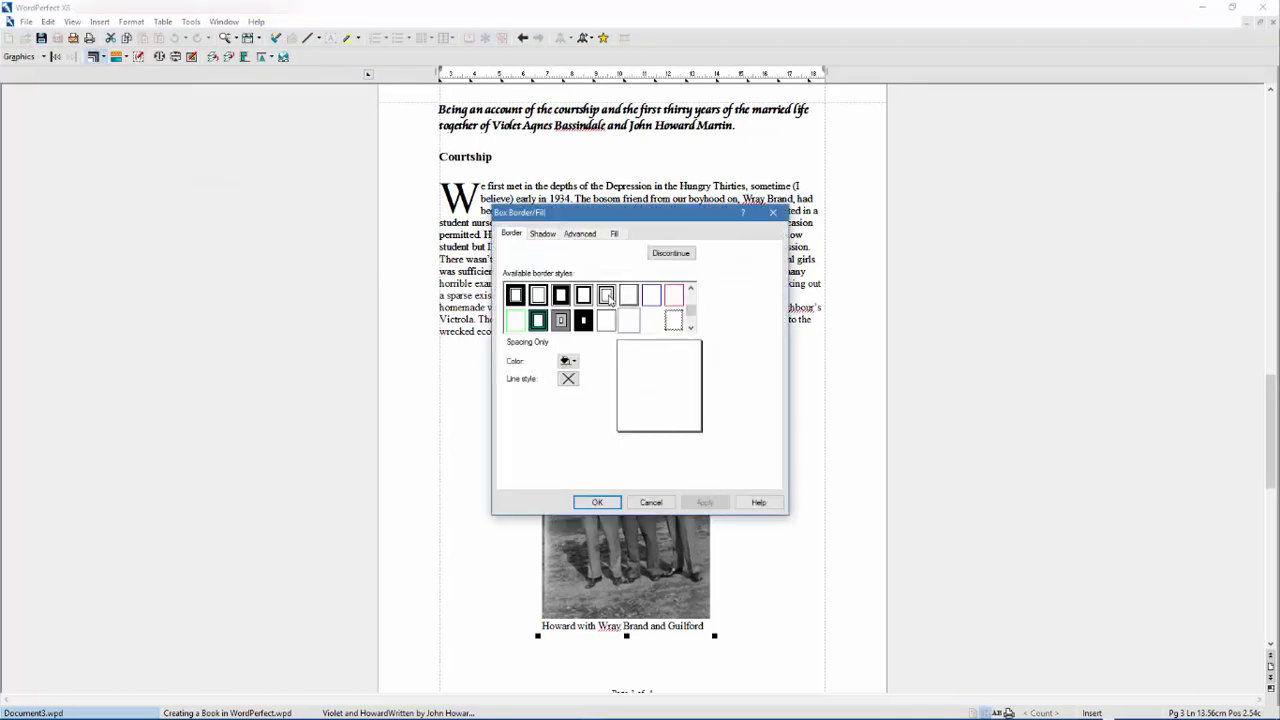
left_click(606, 295)
left_click(567, 362)
left_click(589, 389)
left_click(705, 503)
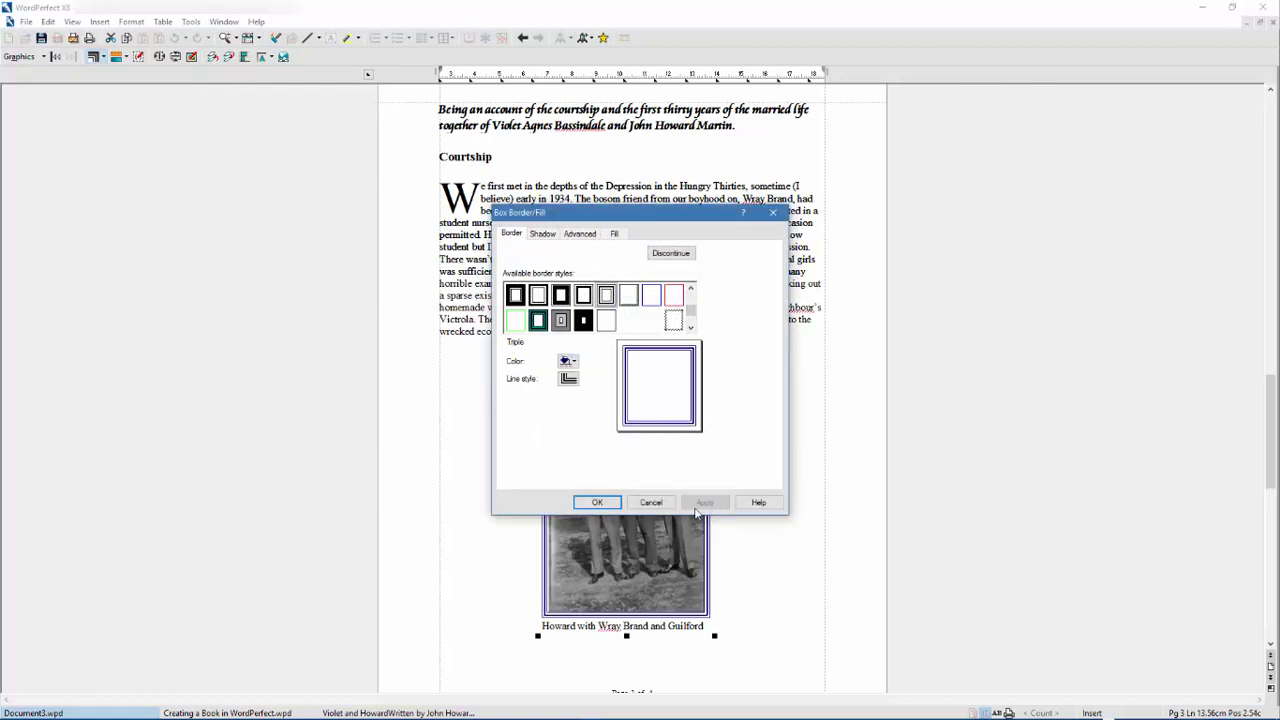
left_click(597, 503)
left_click(780, 561)
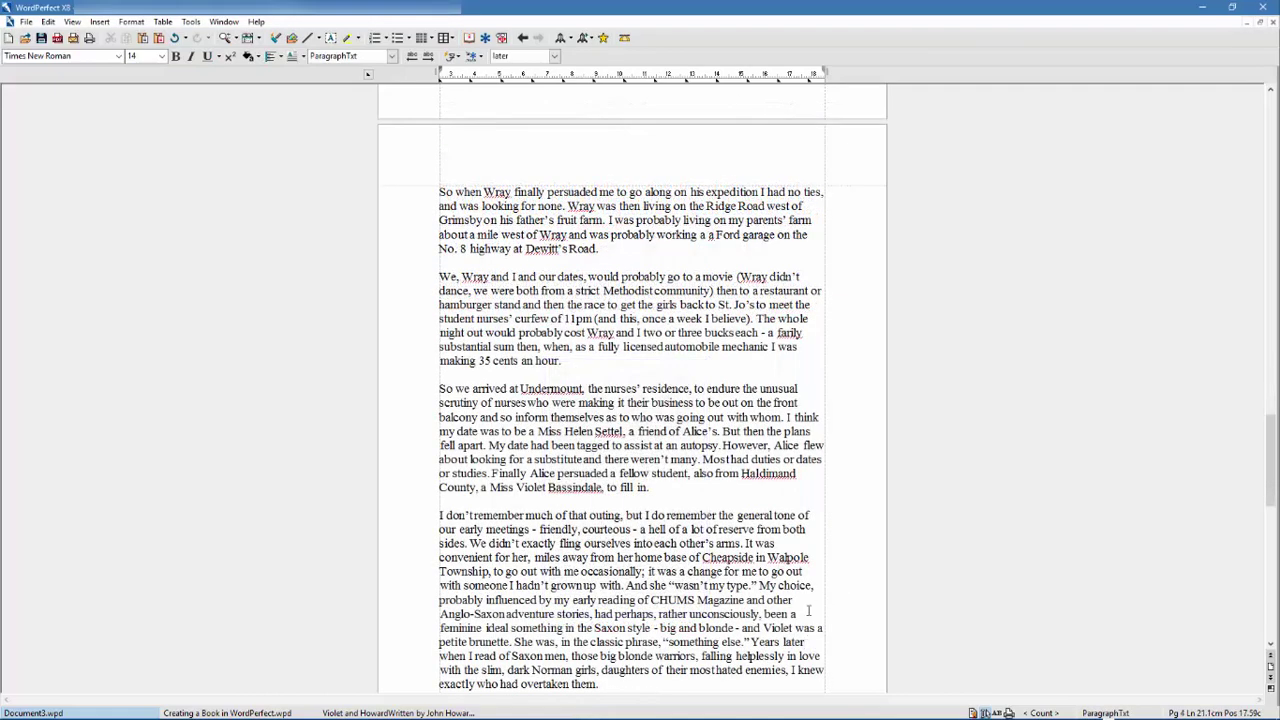
- Apply ParagraphTxt to the page's paragraphs and the final 'After Violet's death' paragraph
left_click_drag(600, 684, 443, 193)
left_click(393, 56)
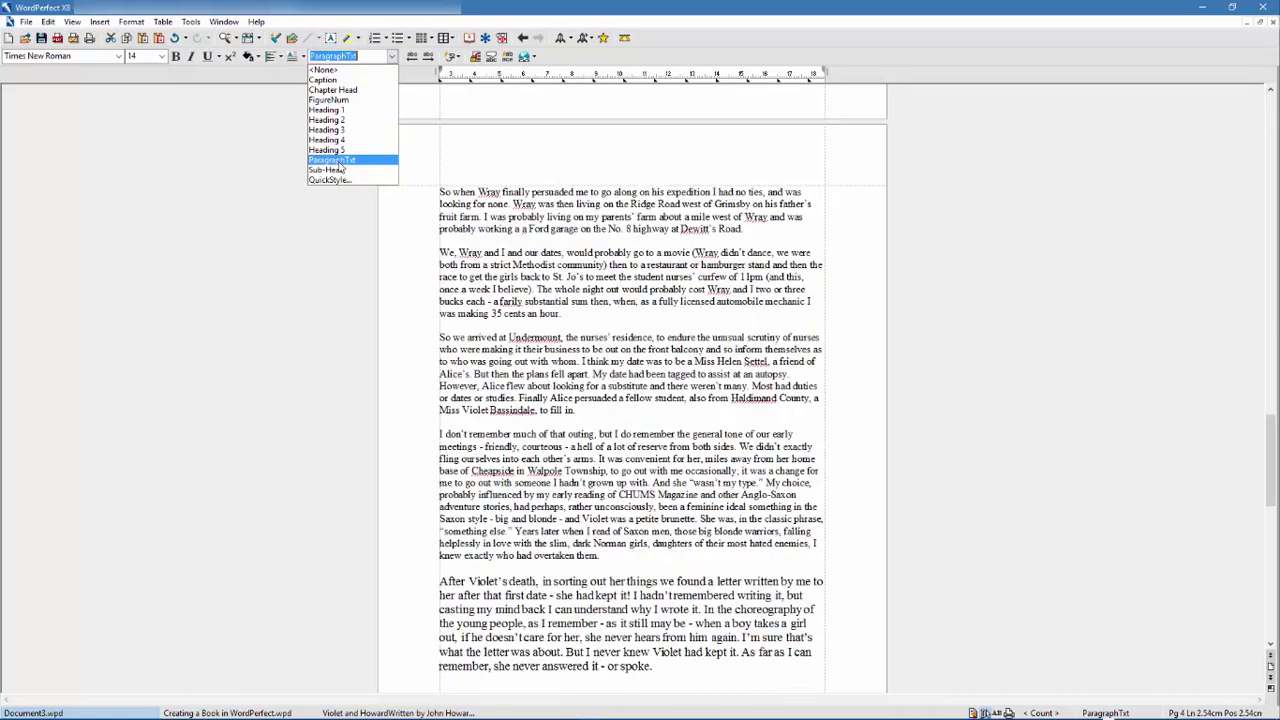
left_click(338, 162)
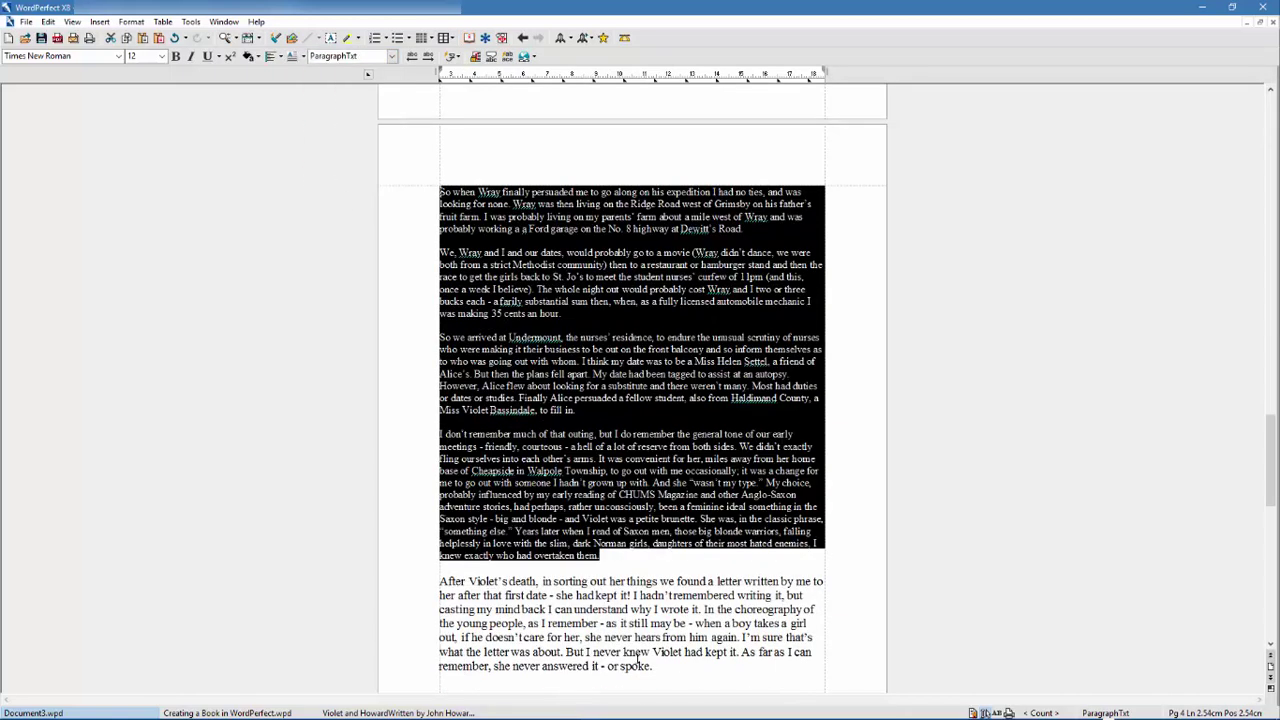
left_click(668, 670)
left_click_drag(662, 668, 439, 581)
left_click(392, 56)
left_click(334, 162)
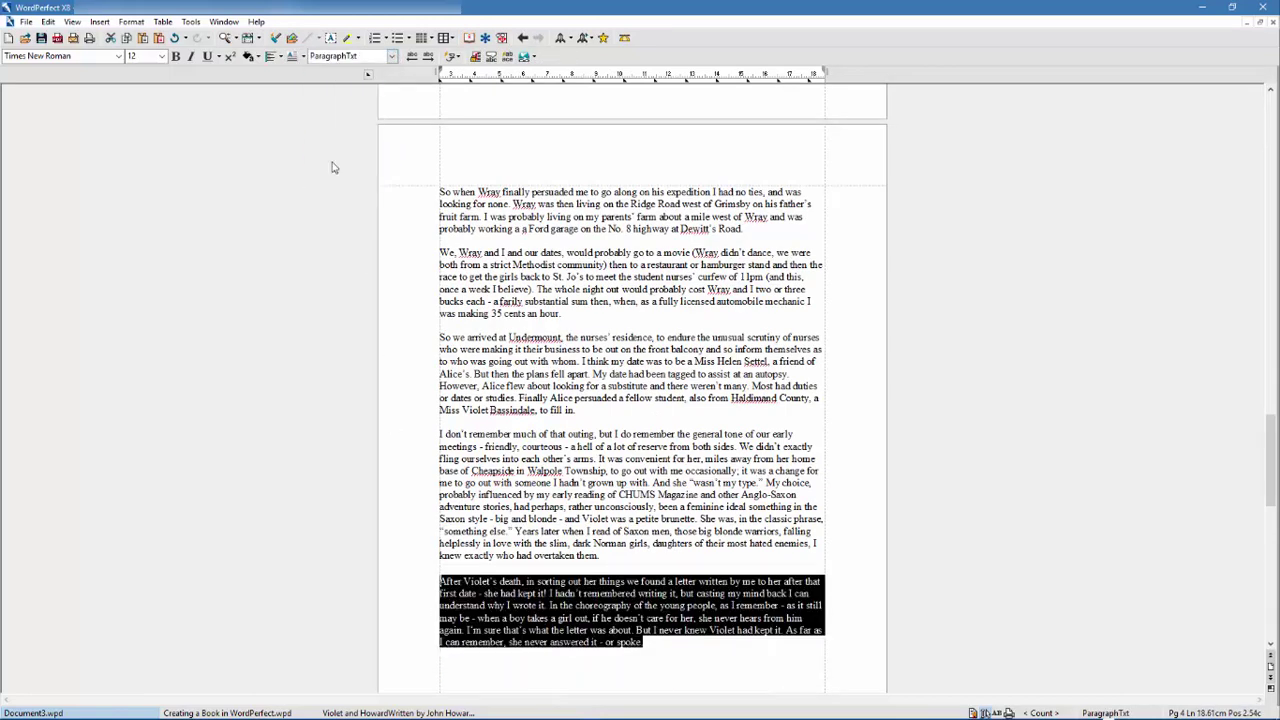
left_click(761, 668)
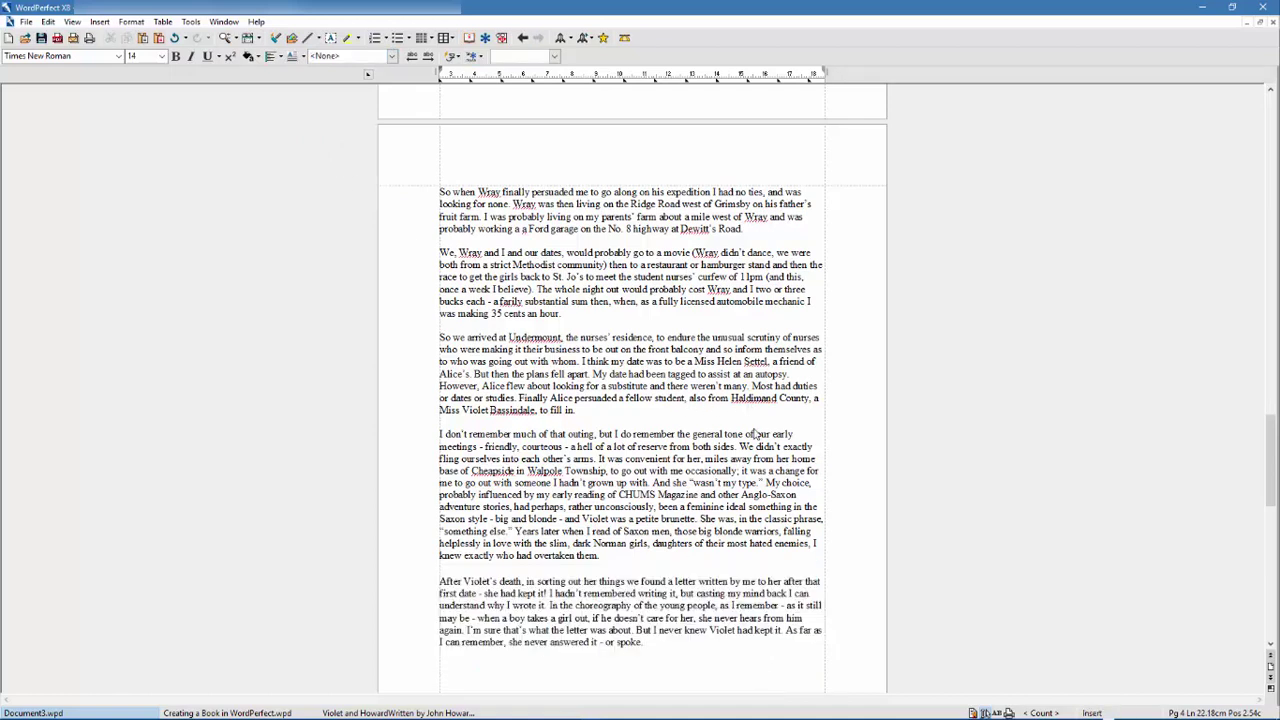
- Fully justify all the paragraphs through 'spoke.'
left_click_drag(652, 643, 438, 190)
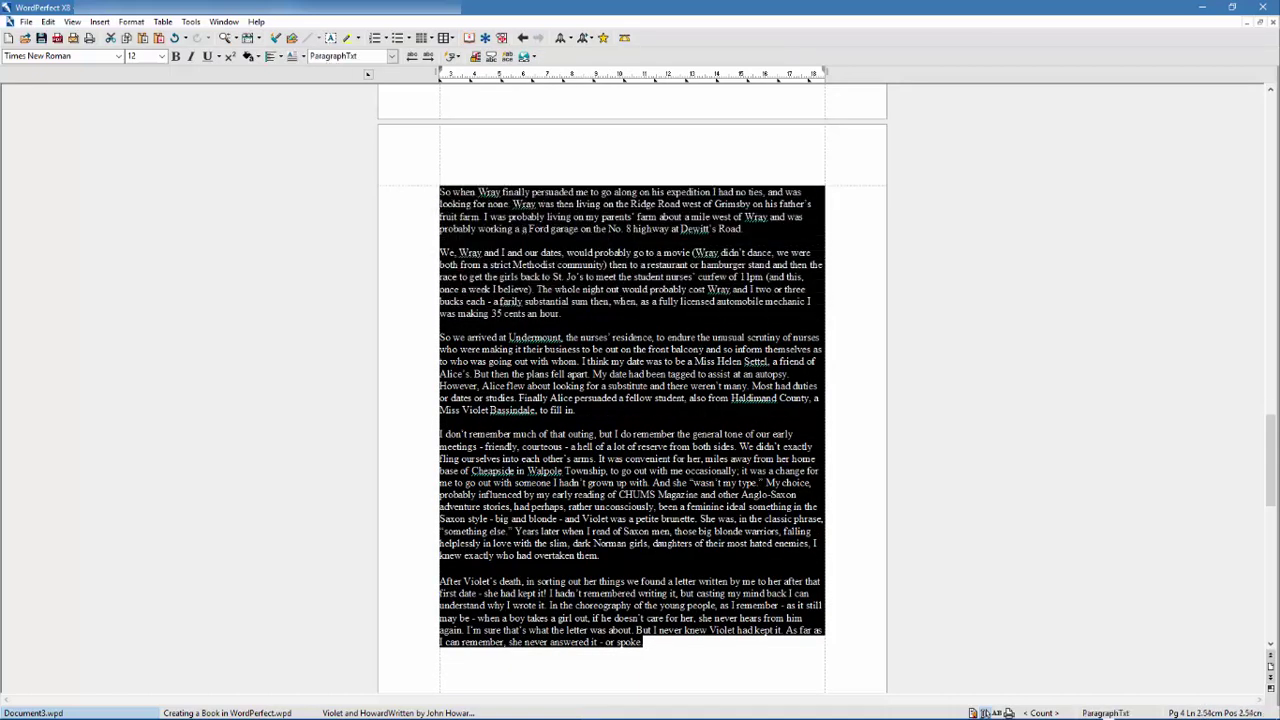
left_click(279, 57)
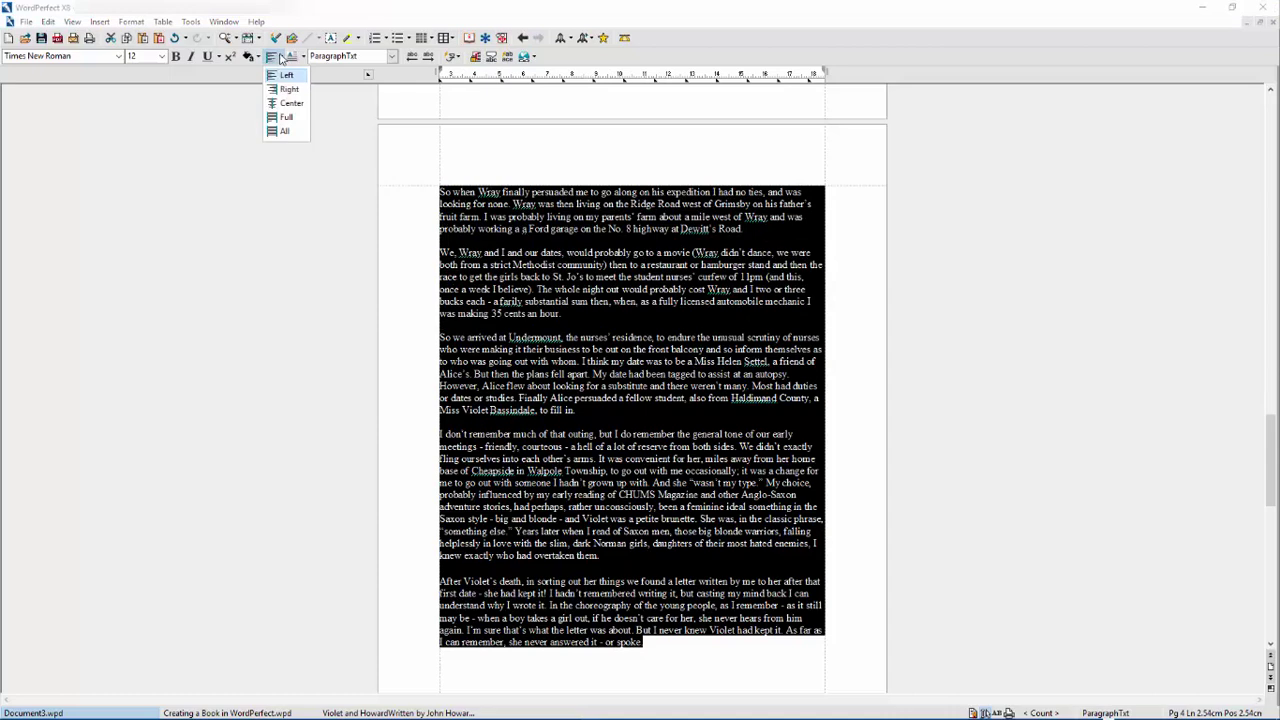
left_click(288, 117)
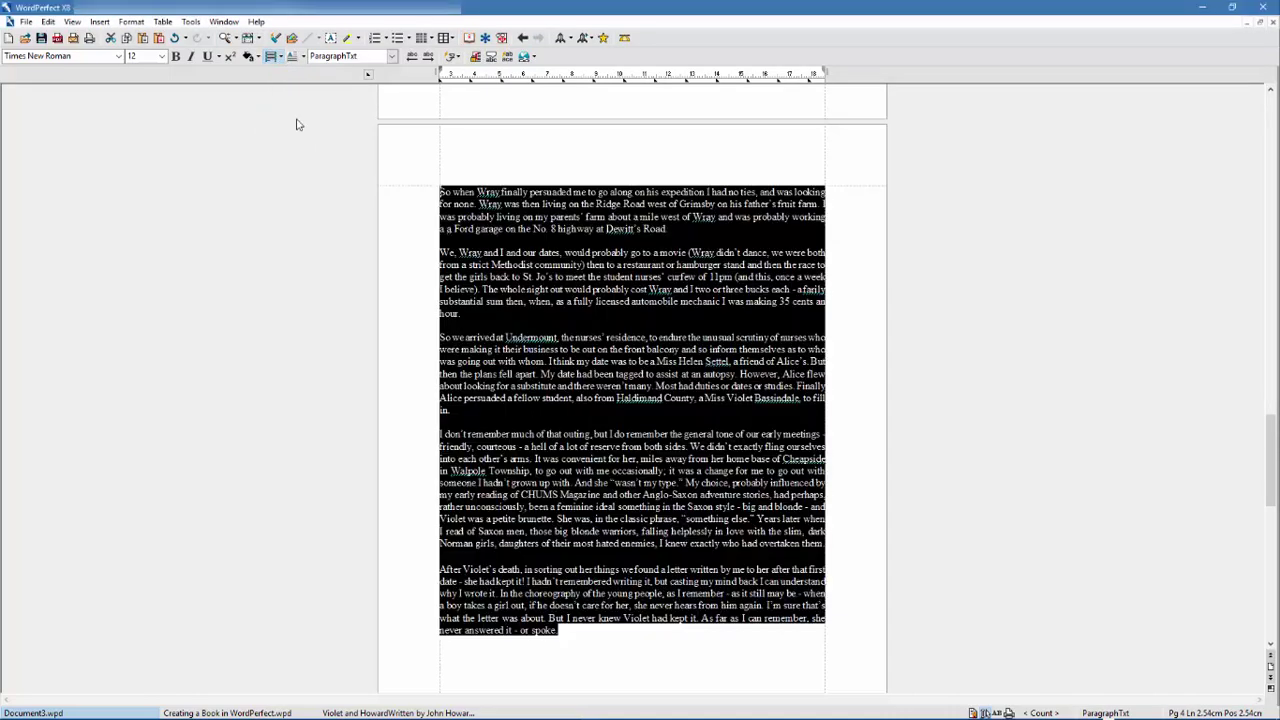
left_click(590, 652)
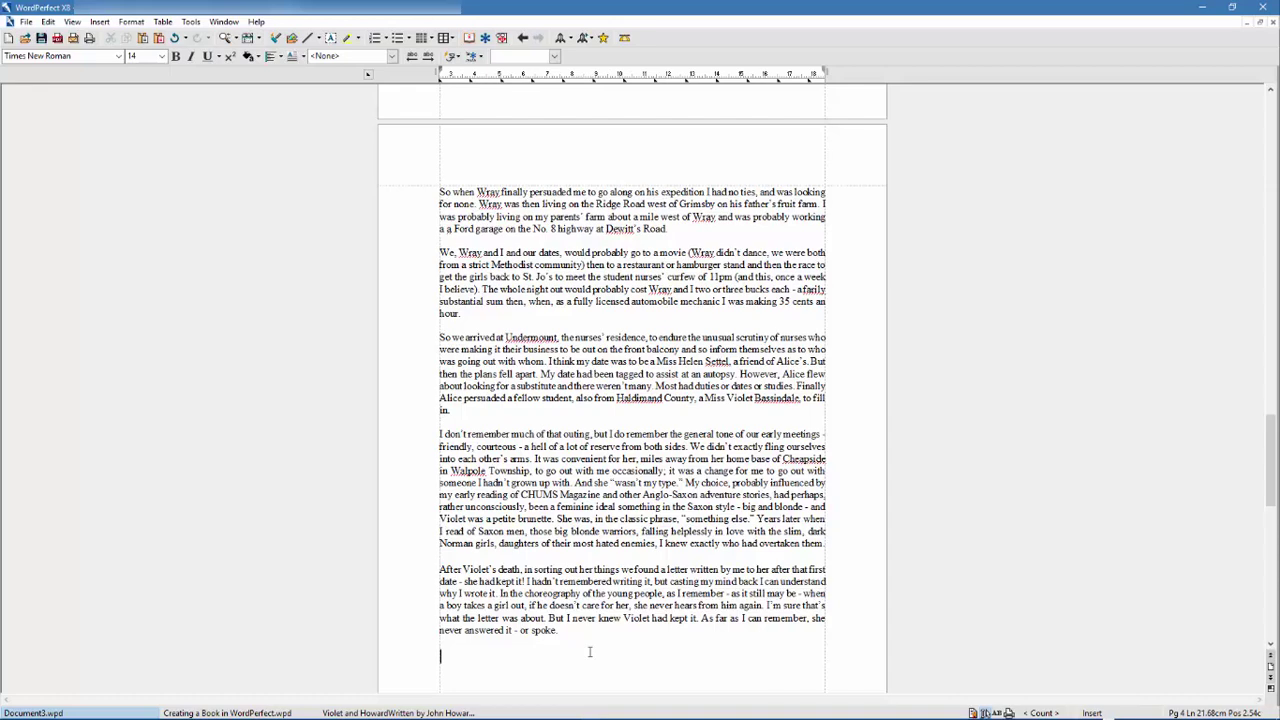
- Paste Violet's photo before 'So we arrived' with square wrapping on both sides, nudged right
left_click(563, 630)
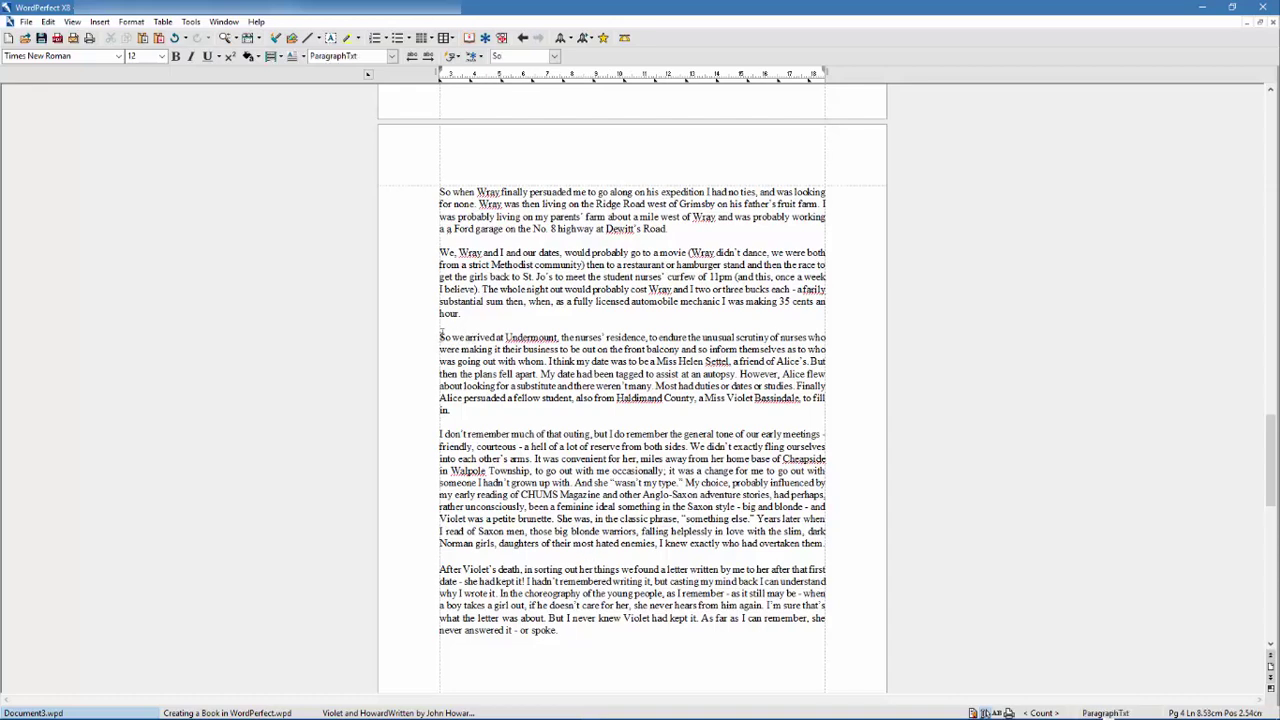
key("ctrl+v")
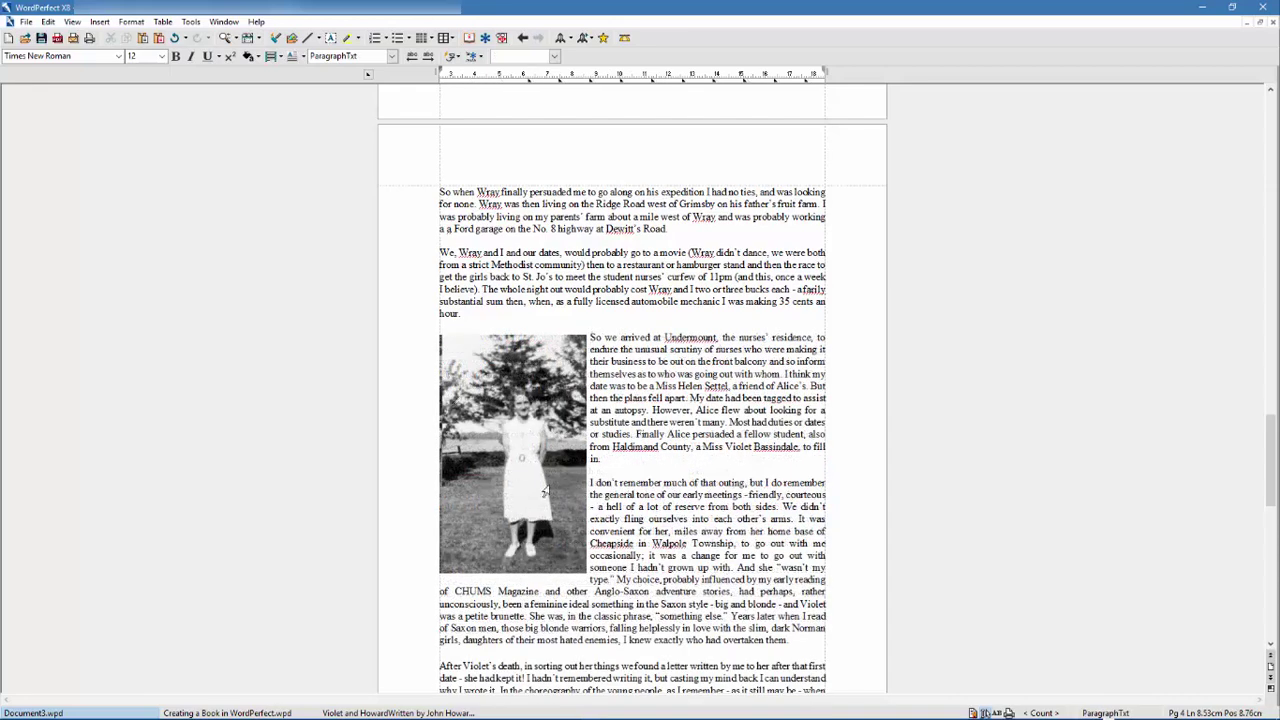
right_click(543, 410)
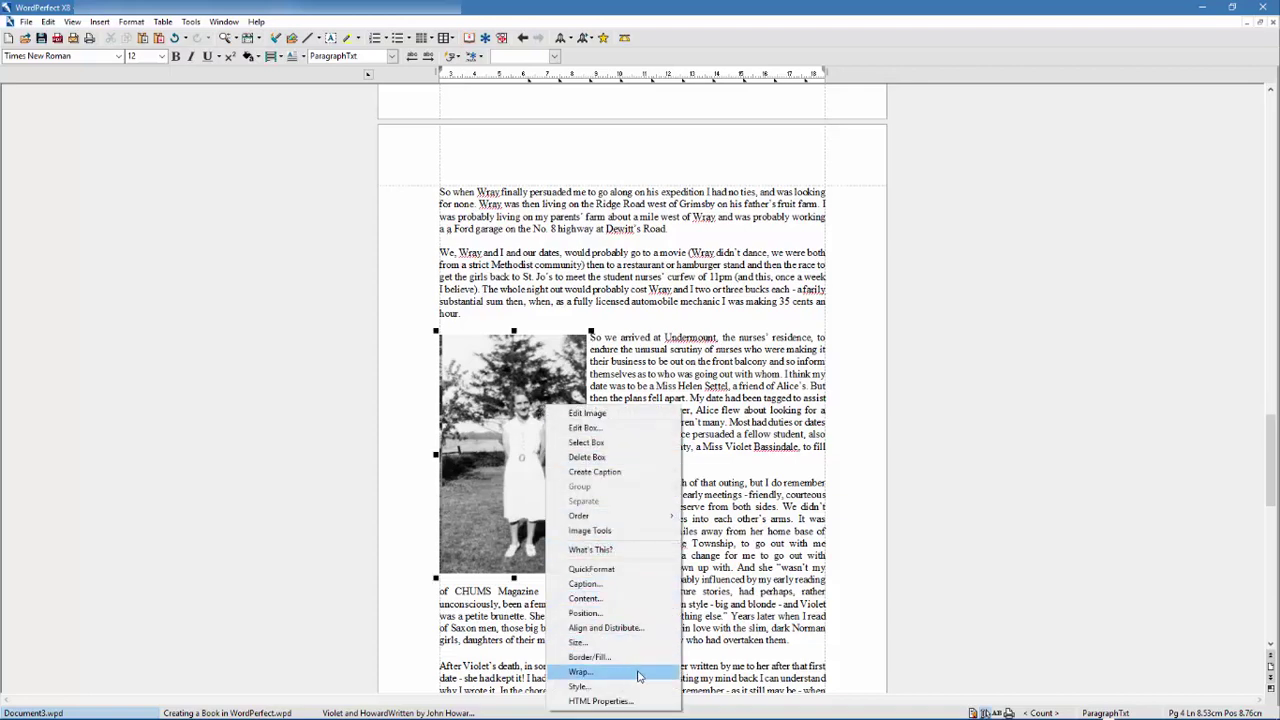
left_click(580, 672)
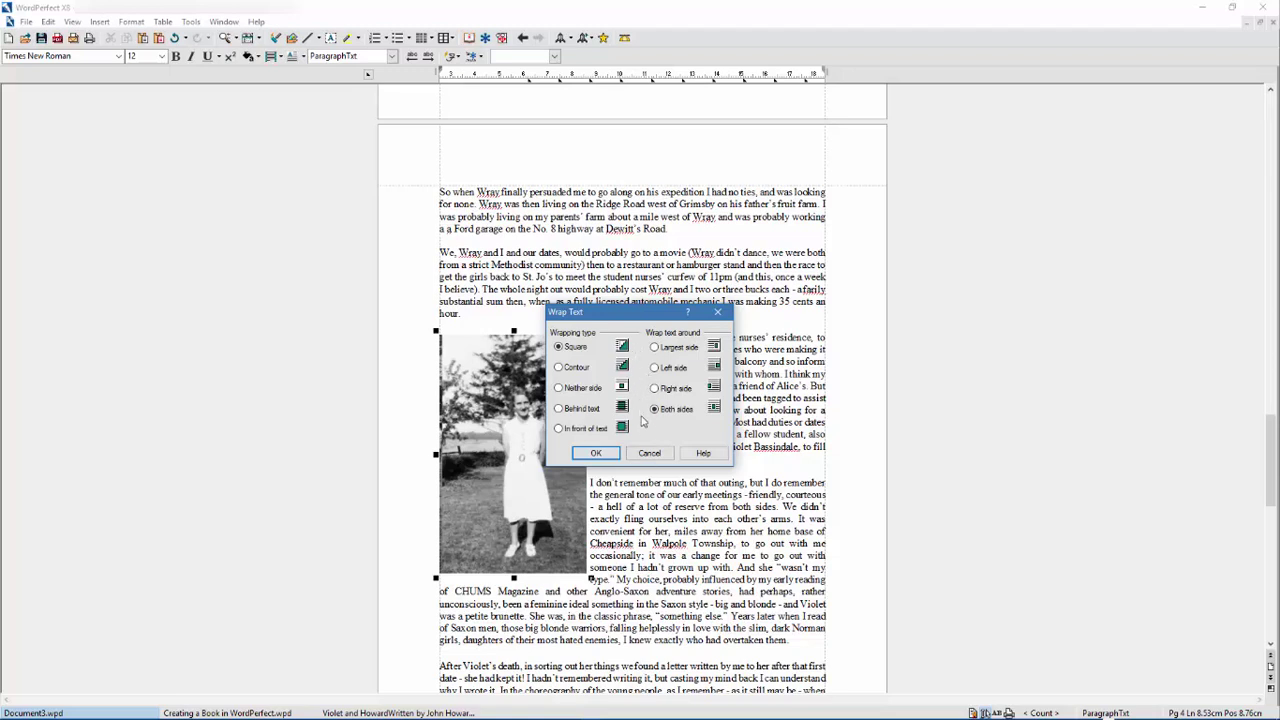
left_click(619, 454)
left_click_drag(524, 451, 763, 433)
left_click(1045, 601)
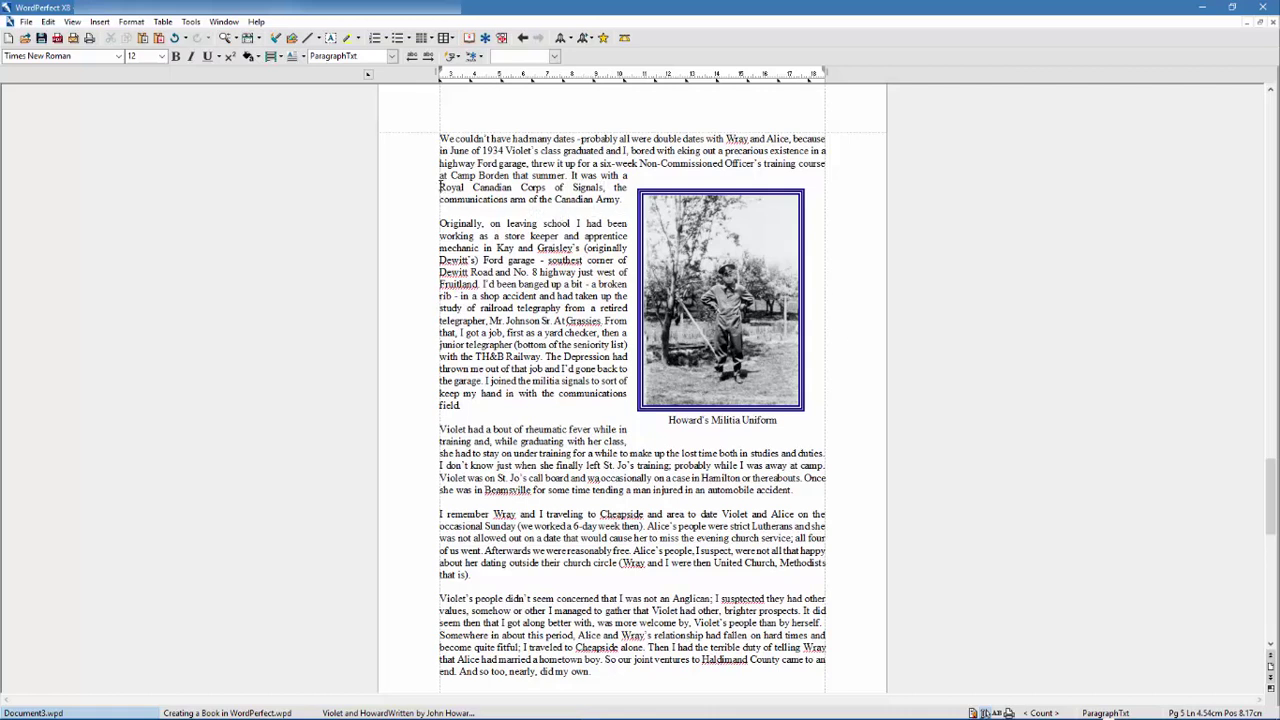
- Link 'Royal Canadian Corps of Signals' to its Wikipedia article and test the link
left_click_drag(440, 187, 604, 188)
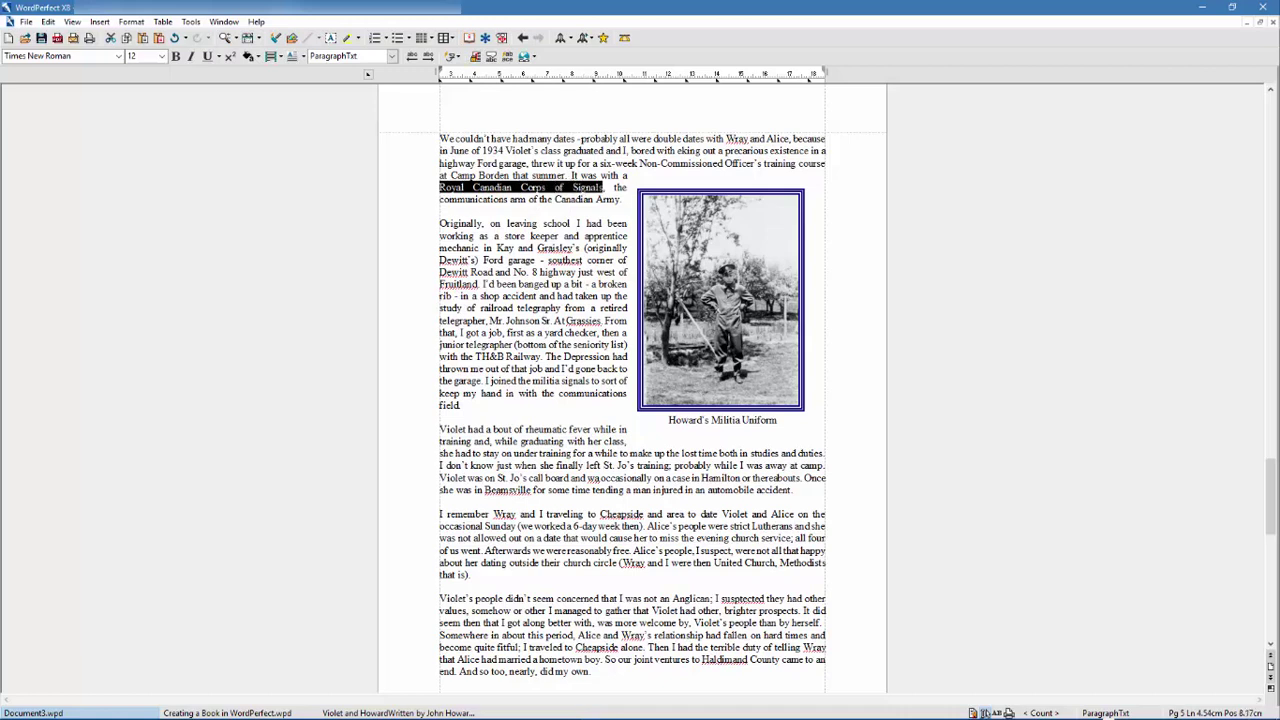
left_click(191, 22)
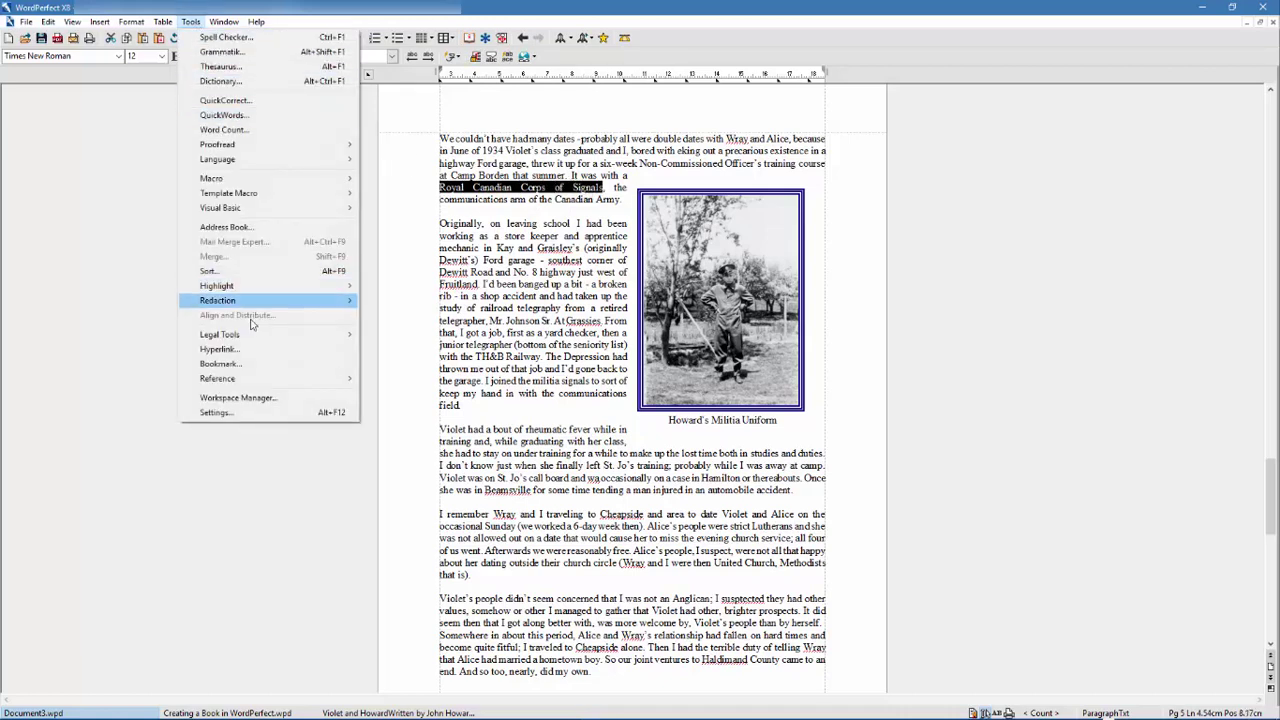
left_click(240, 350)
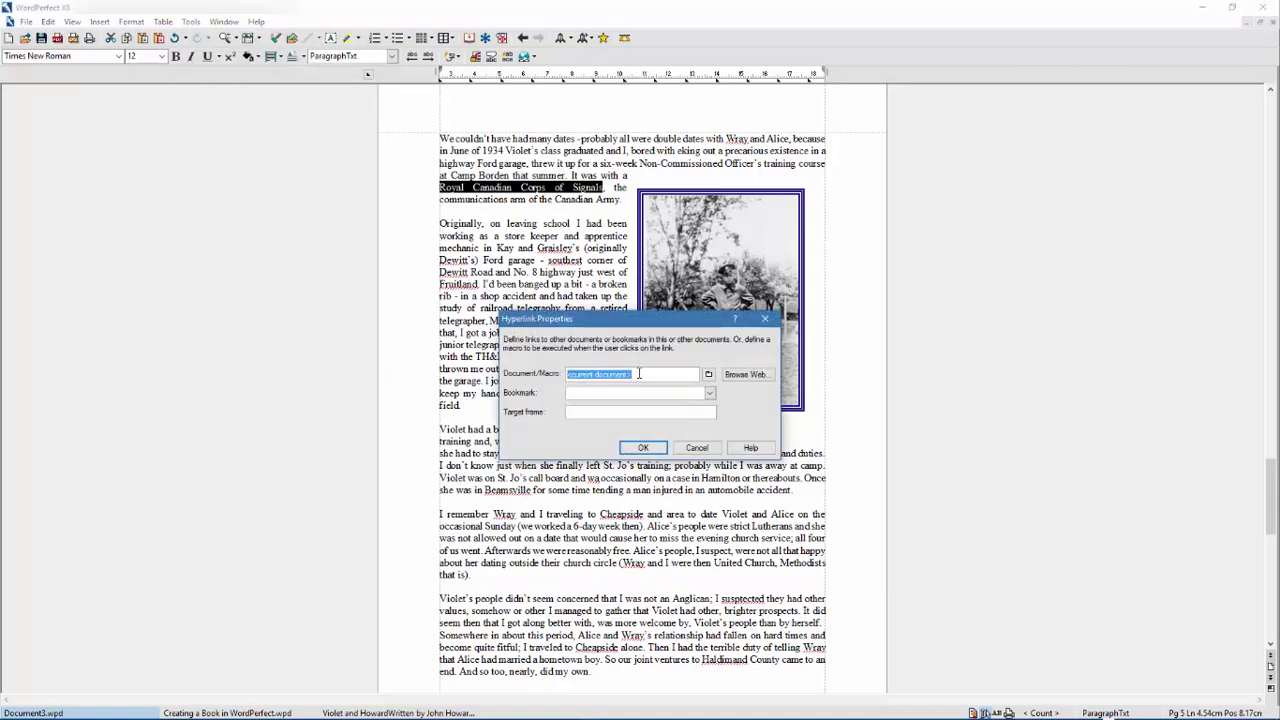
key("ctrl+v")
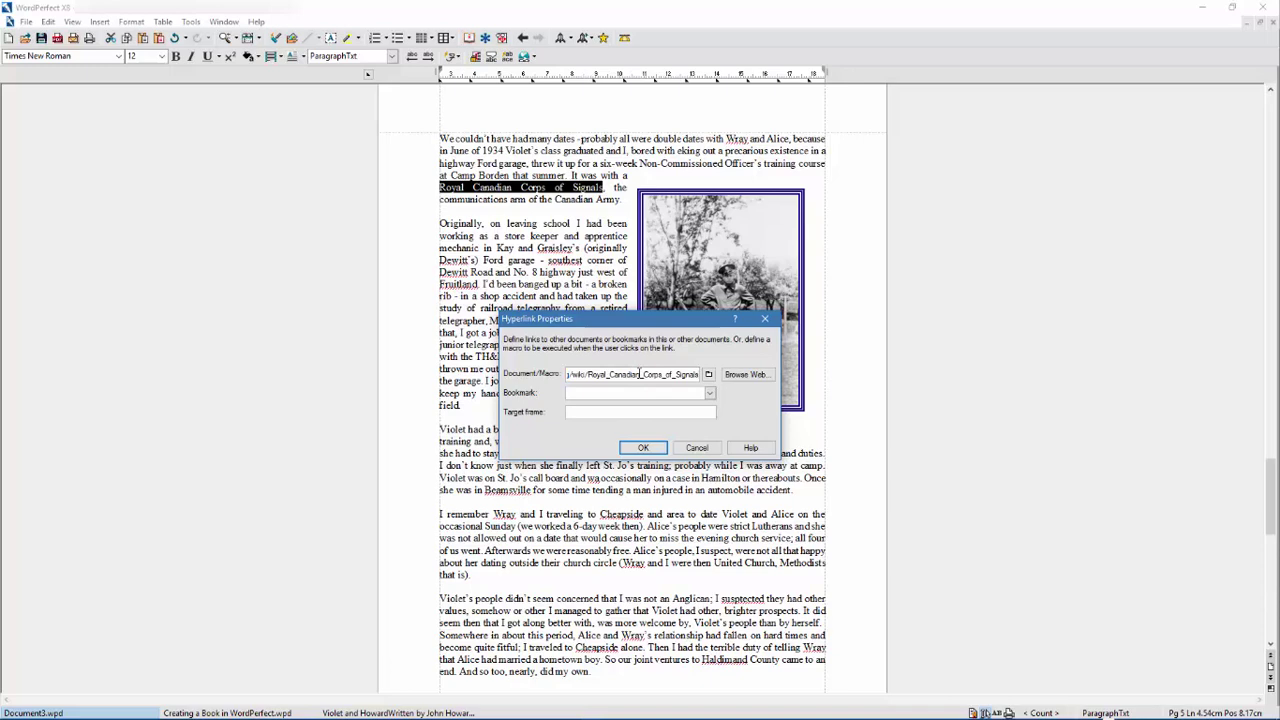
left_click(636, 450)
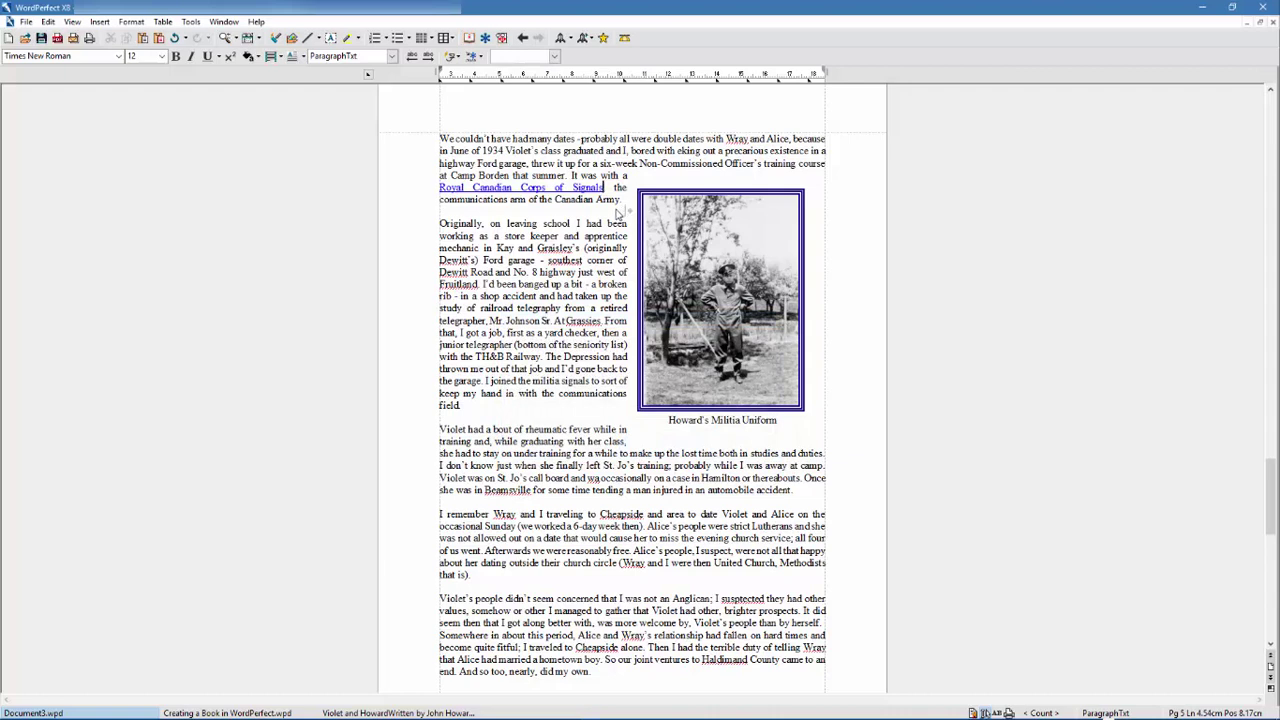
mouse_move(588, 197)
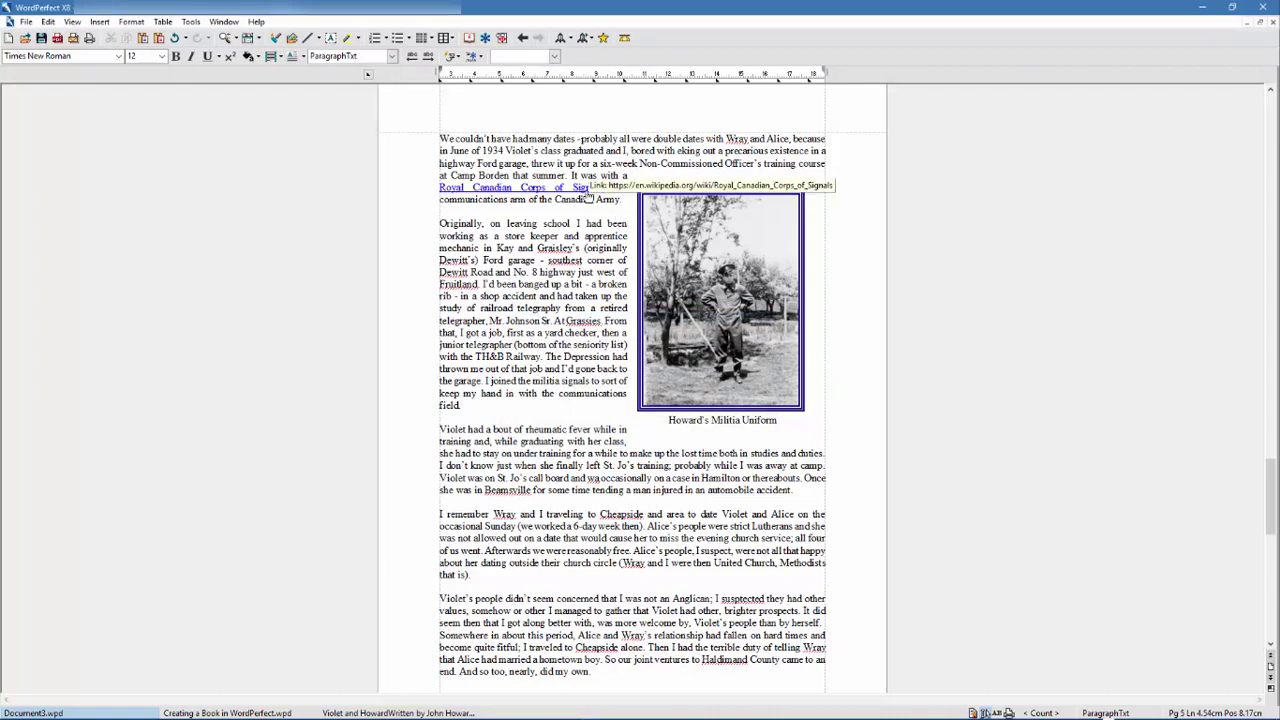
left_click(588, 196)
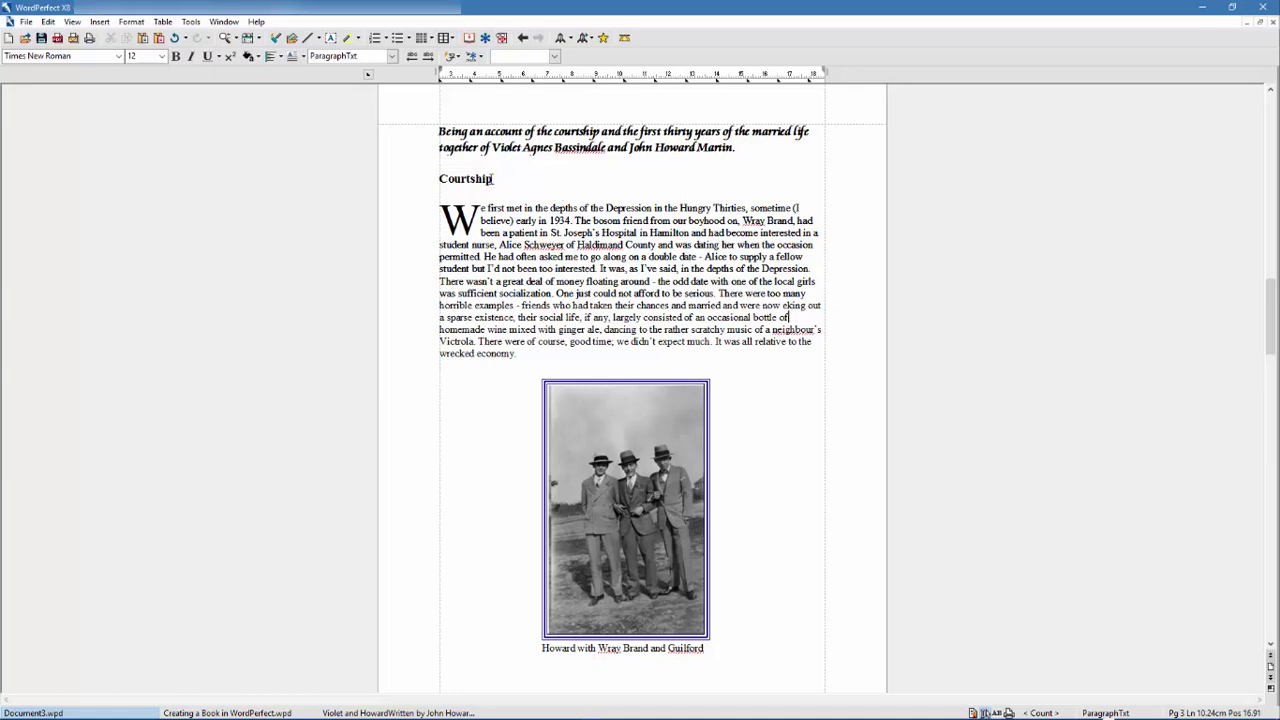
- Bookmark the Courtship subheading on page 3 under the name Courtship
left_click_drag(494, 180, 439, 180)
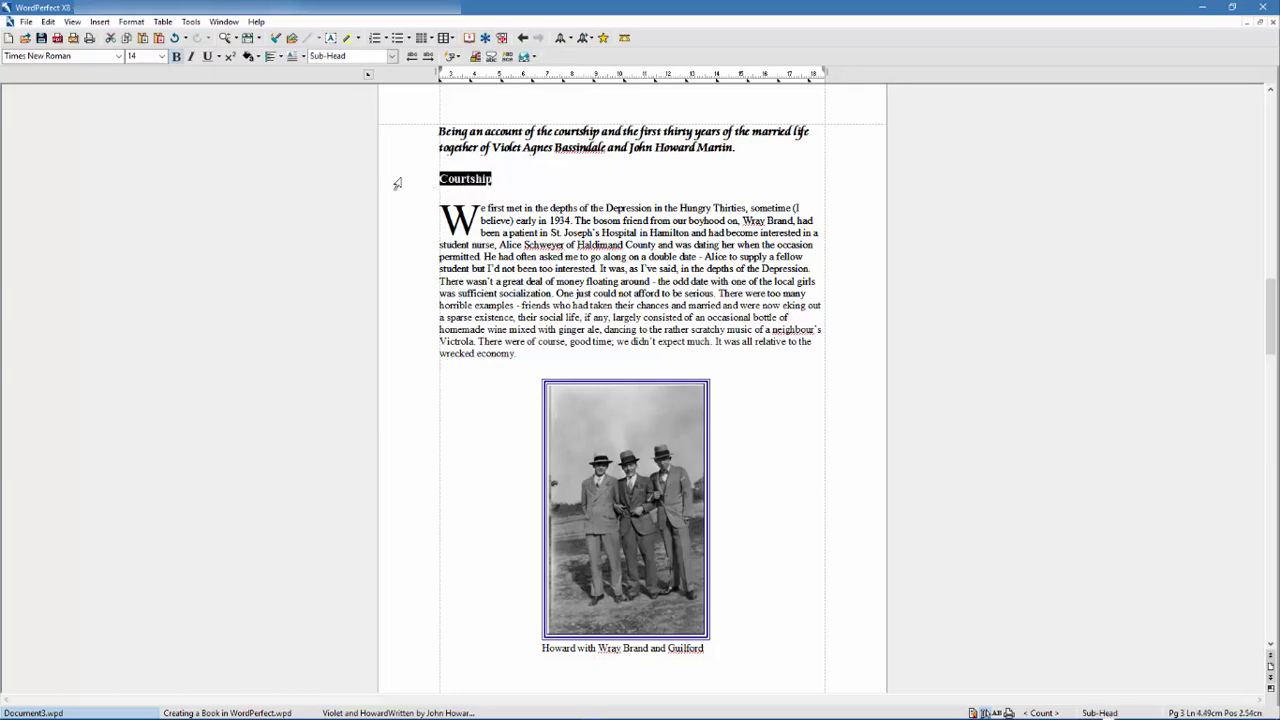
left_click(191, 22)
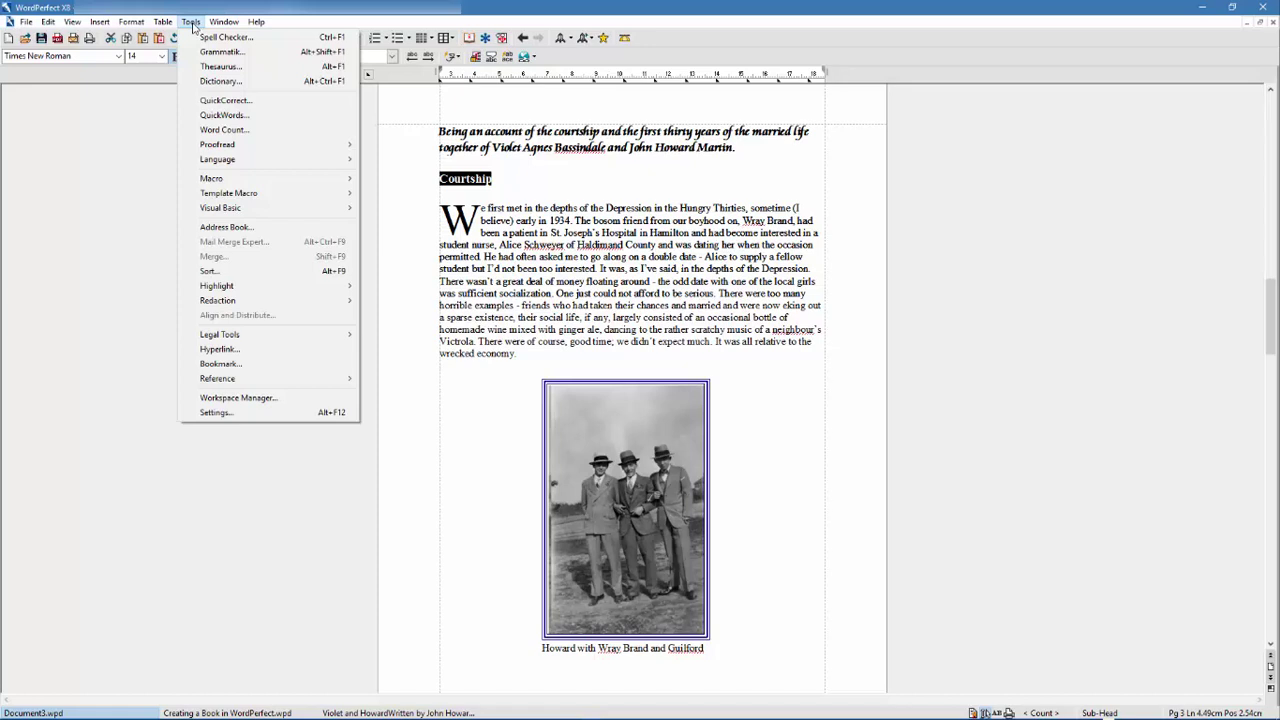
left_click(220, 364)
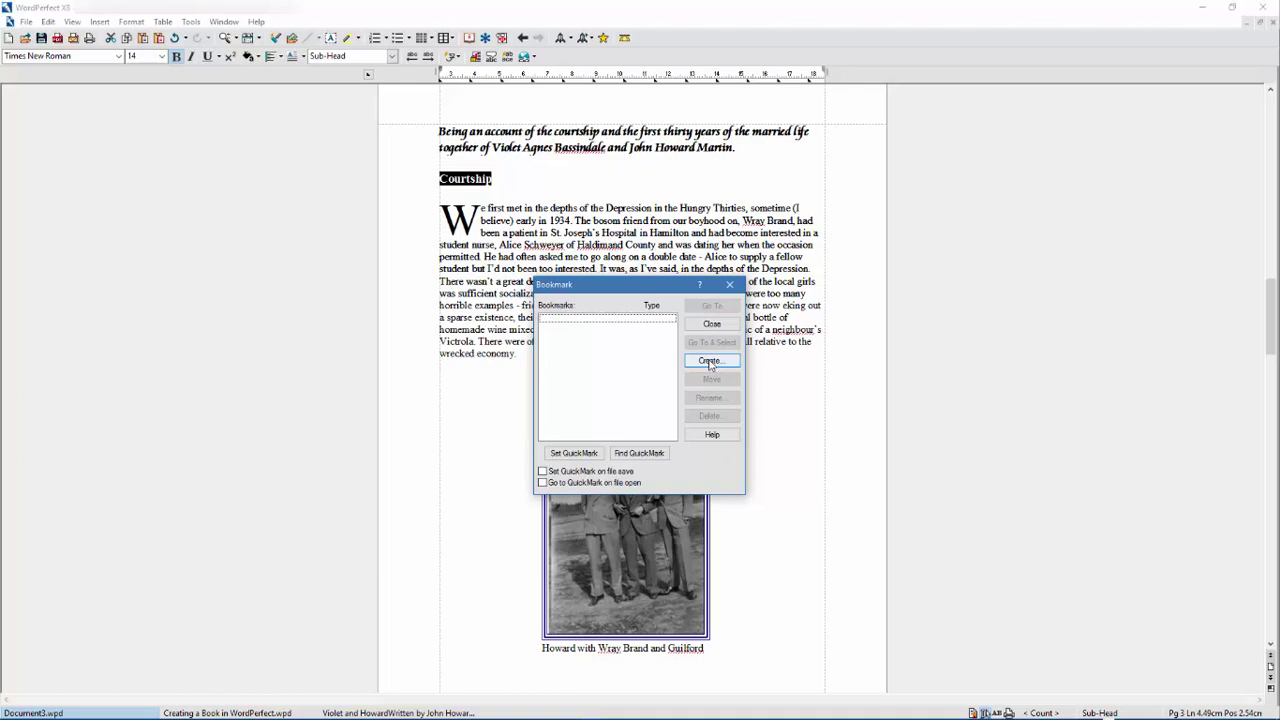
left_click(709, 362)
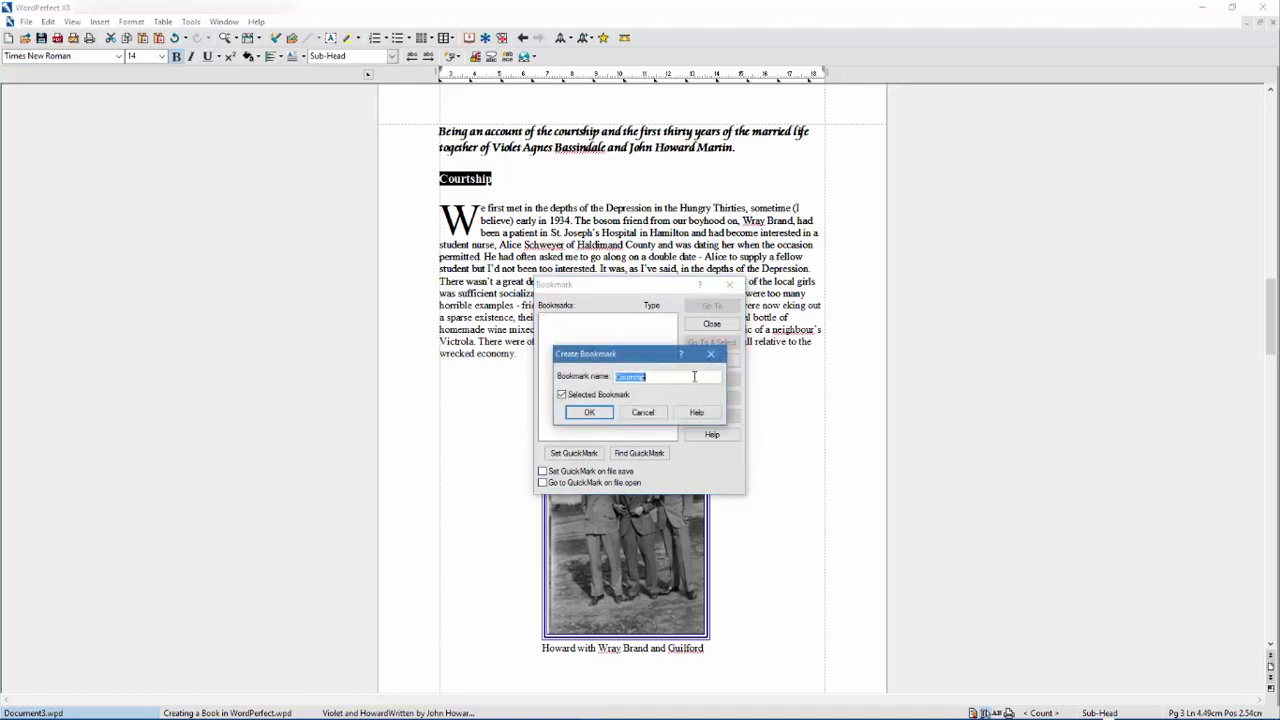
left_click(592, 413)
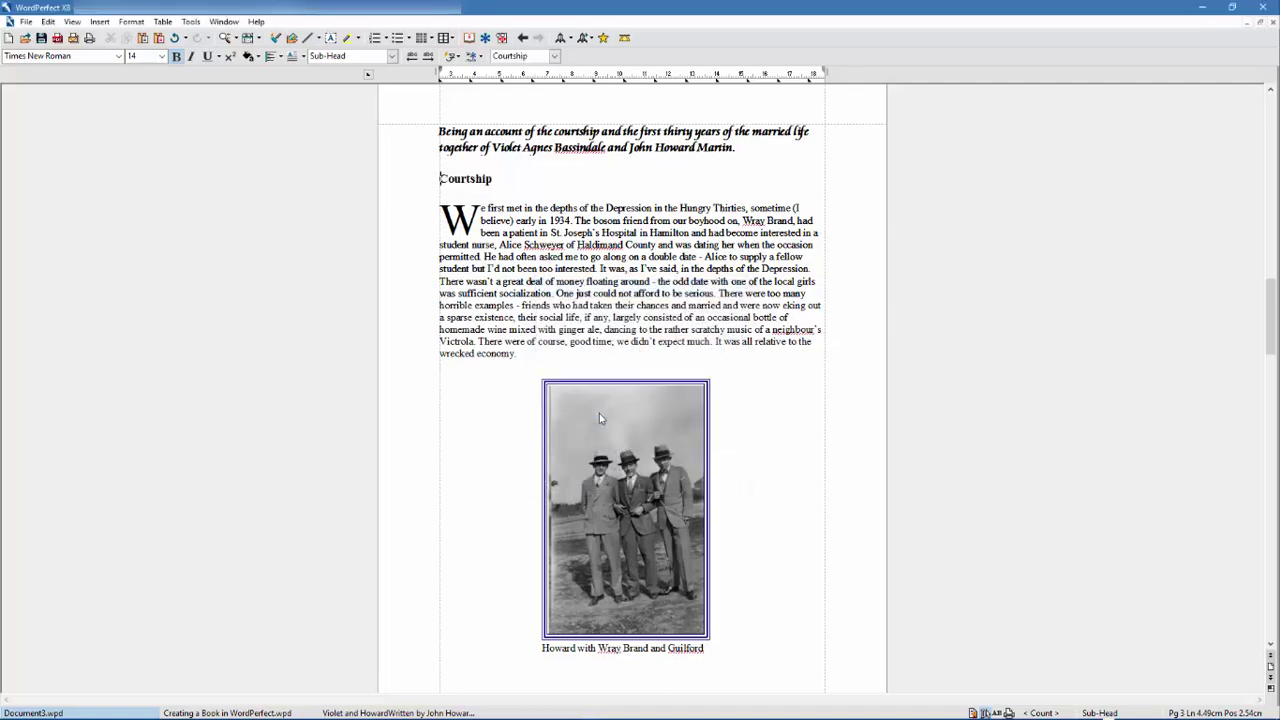
- Hyperlink the sentence 'And so too, nearly, did my own' to the Courtship bookmark and test it
scroll(599, 418, "down", 8)
scroll(599, 418, "down", 8)
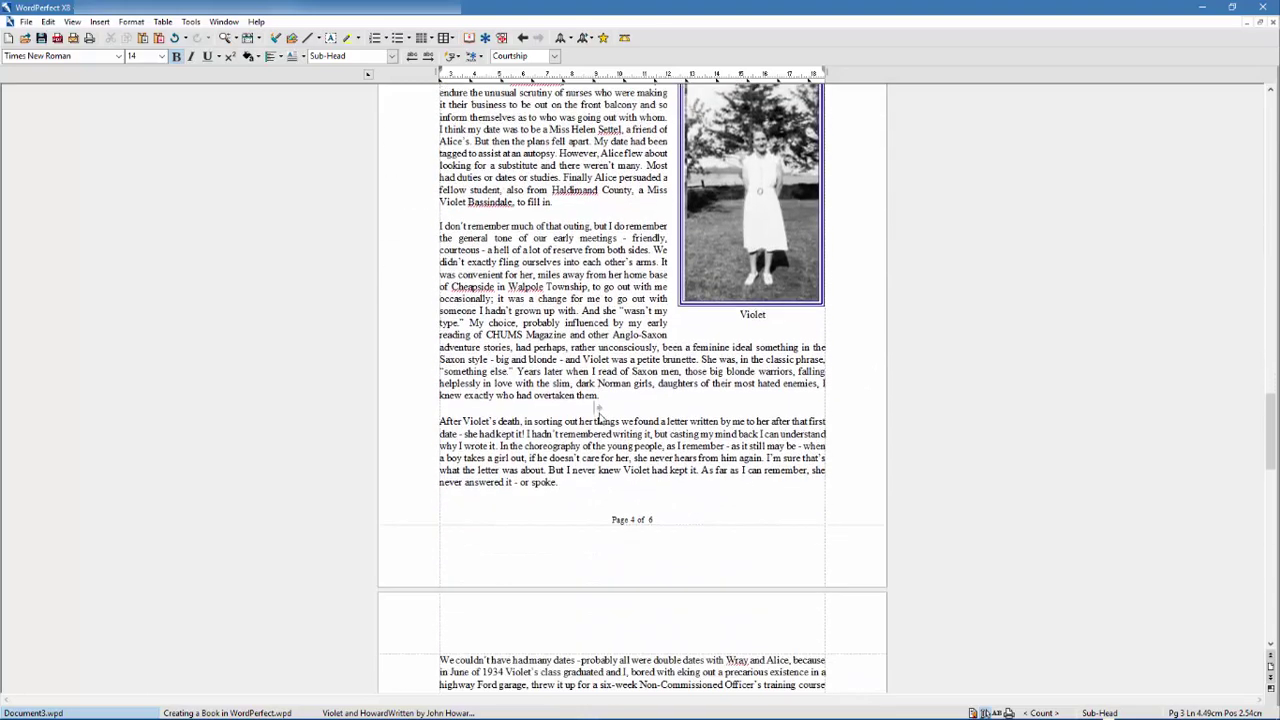
scroll(599, 418, "down", 10)
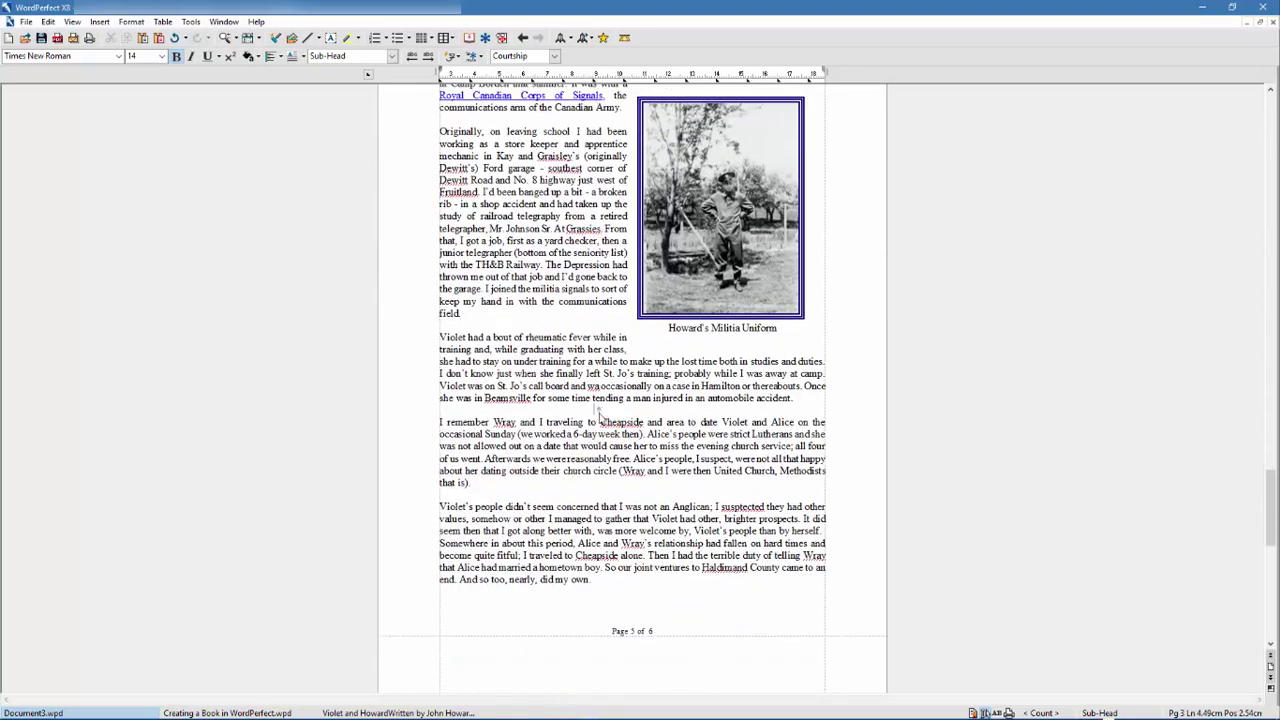
scroll(599, 418, "down", 1)
left_click(590, 487)
key("ctrl+shift+Left")
key("ctrl+shift+Left")
key("ctrl+shift+Left")
key("ctrl+shift+Left")
key("ctrl+shift+Left")
key("ctrl+shift+Left")
key("ctrl+shift+Left")
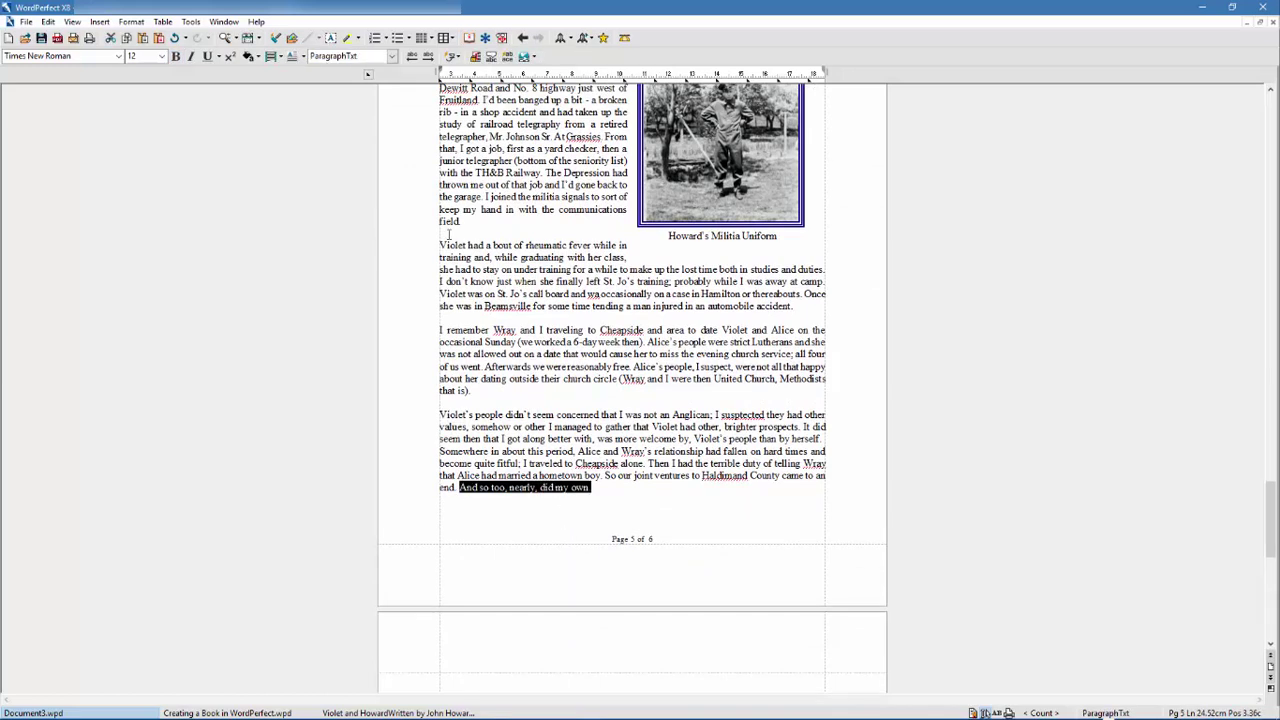
left_click(190, 21)
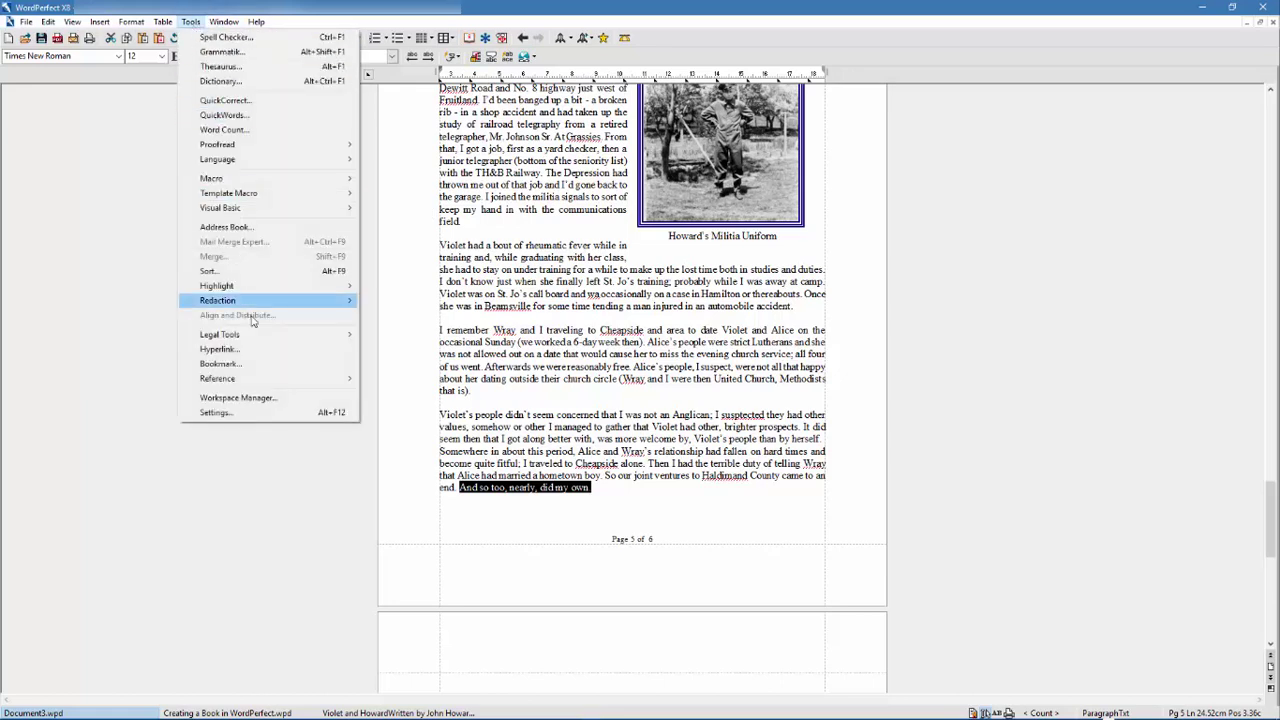
left_click(255, 350)
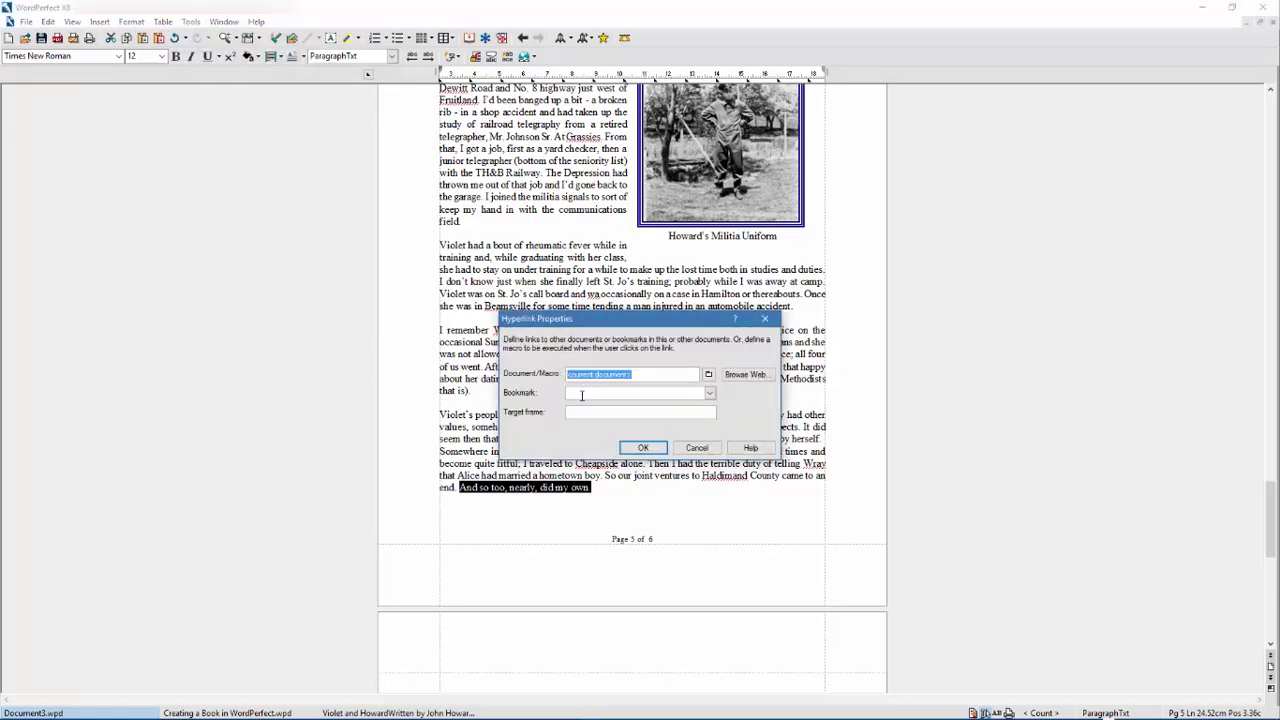
left_click(659, 394)
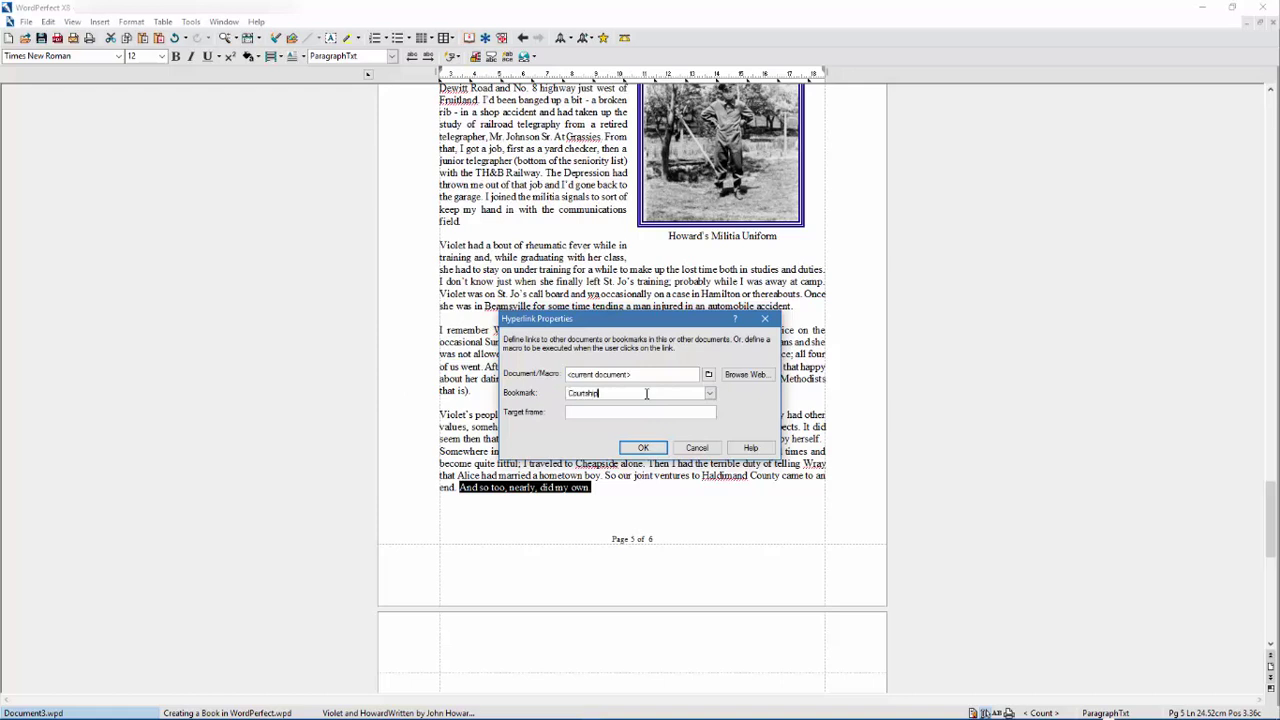
left_click(643, 447)
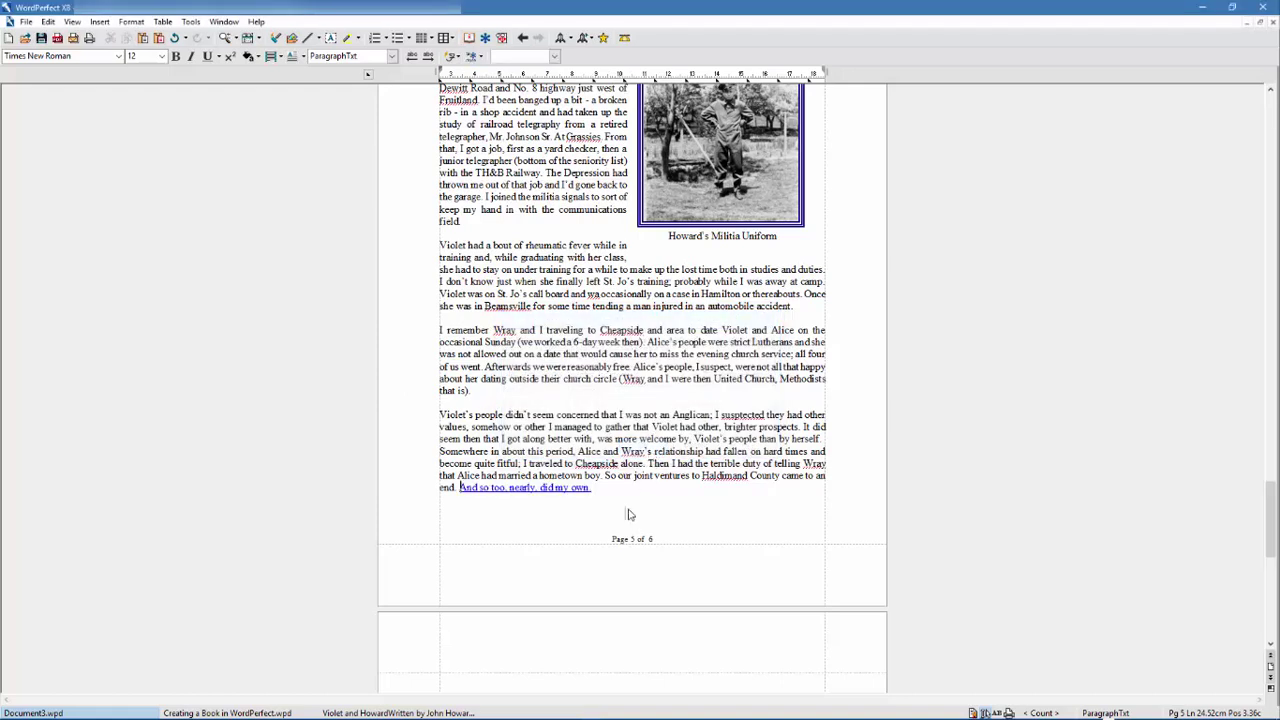
left_click(572, 488)
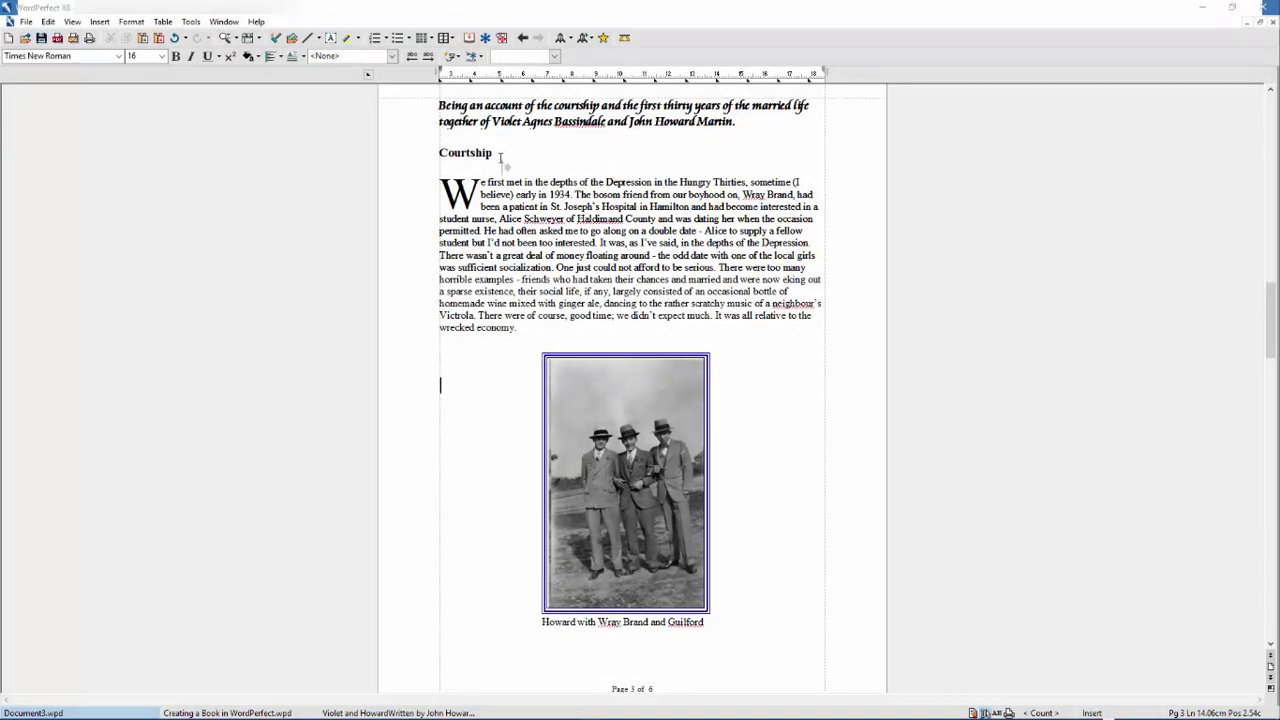
left_click_drag(494, 153, 439, 153)
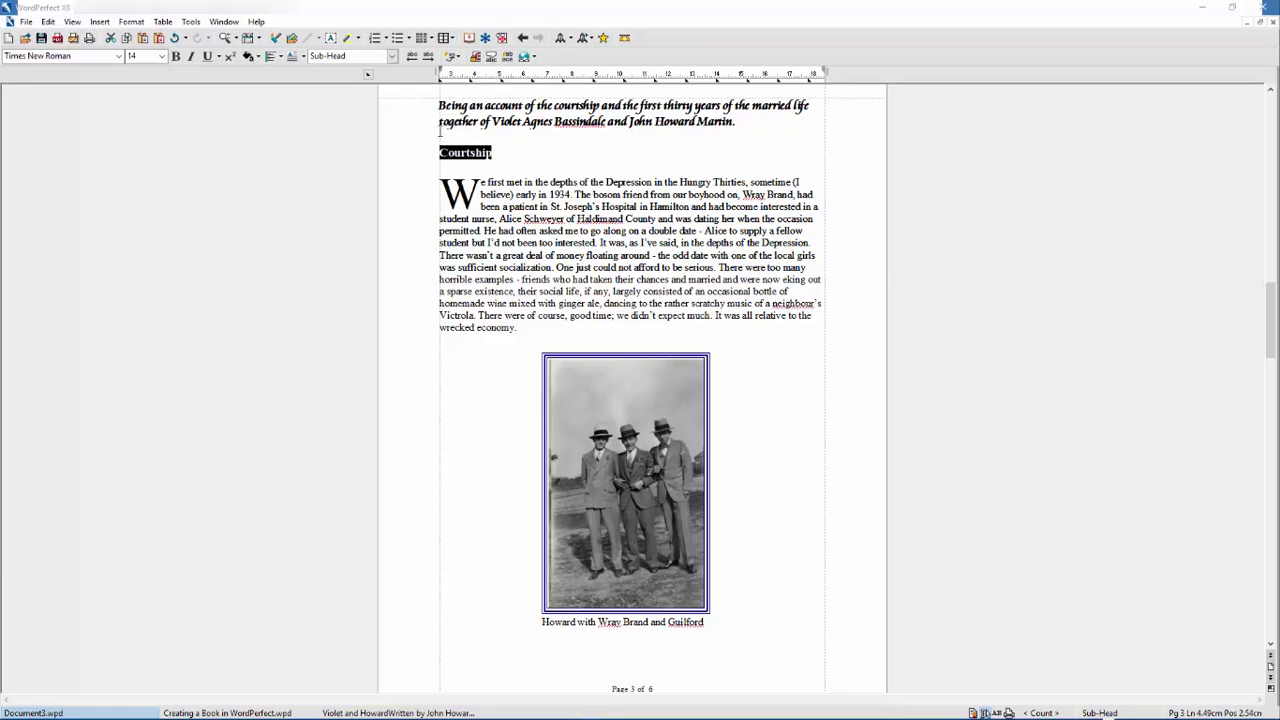
left_click(195, 23)
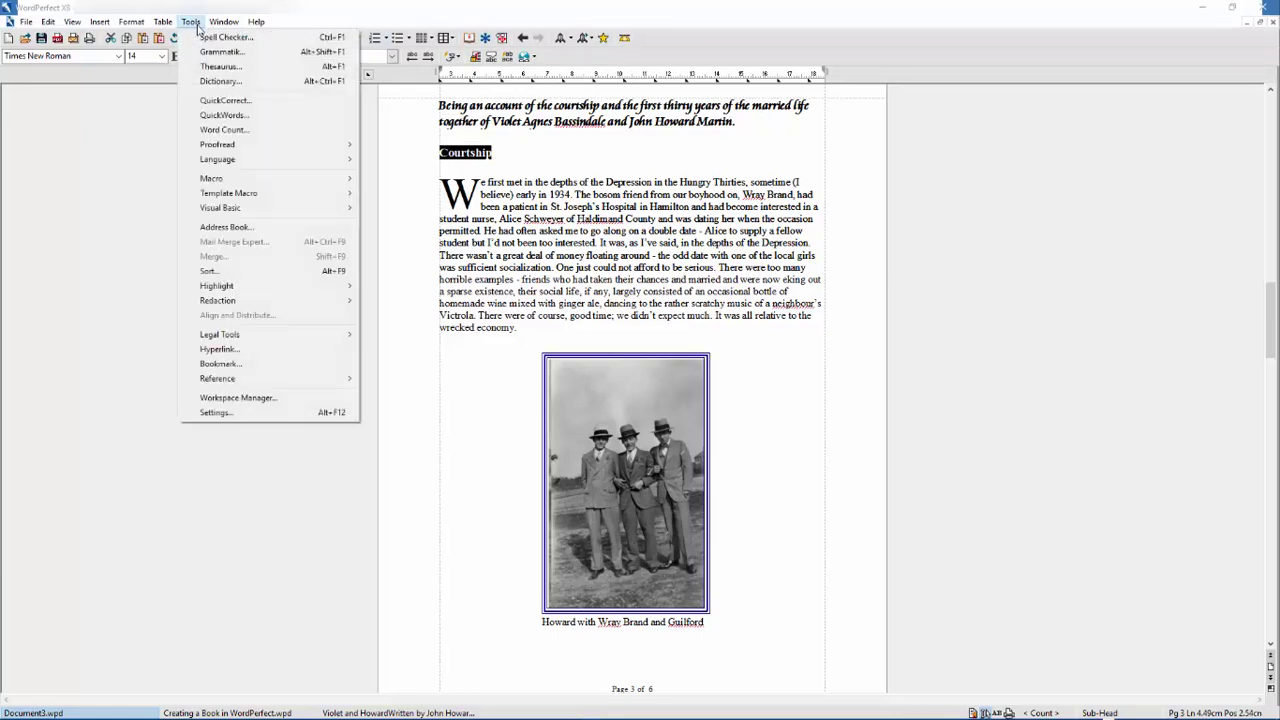
left_click(253, 68)
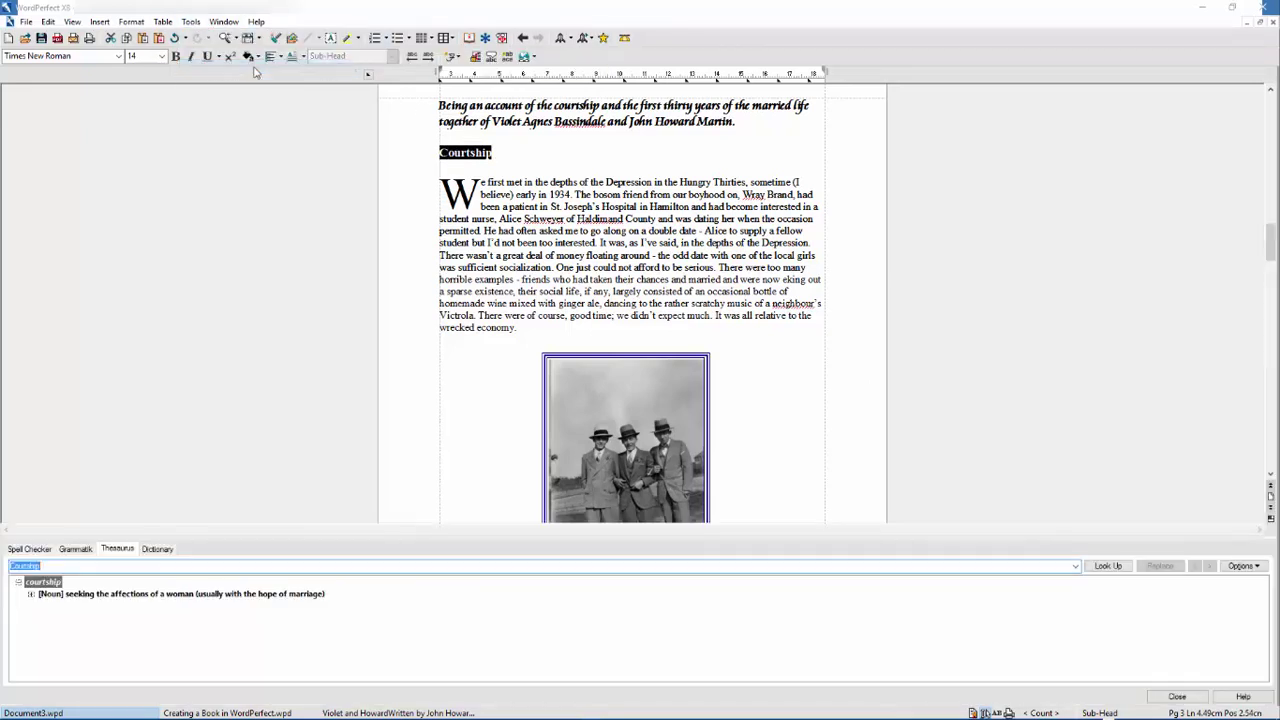
left_click(31, 595)
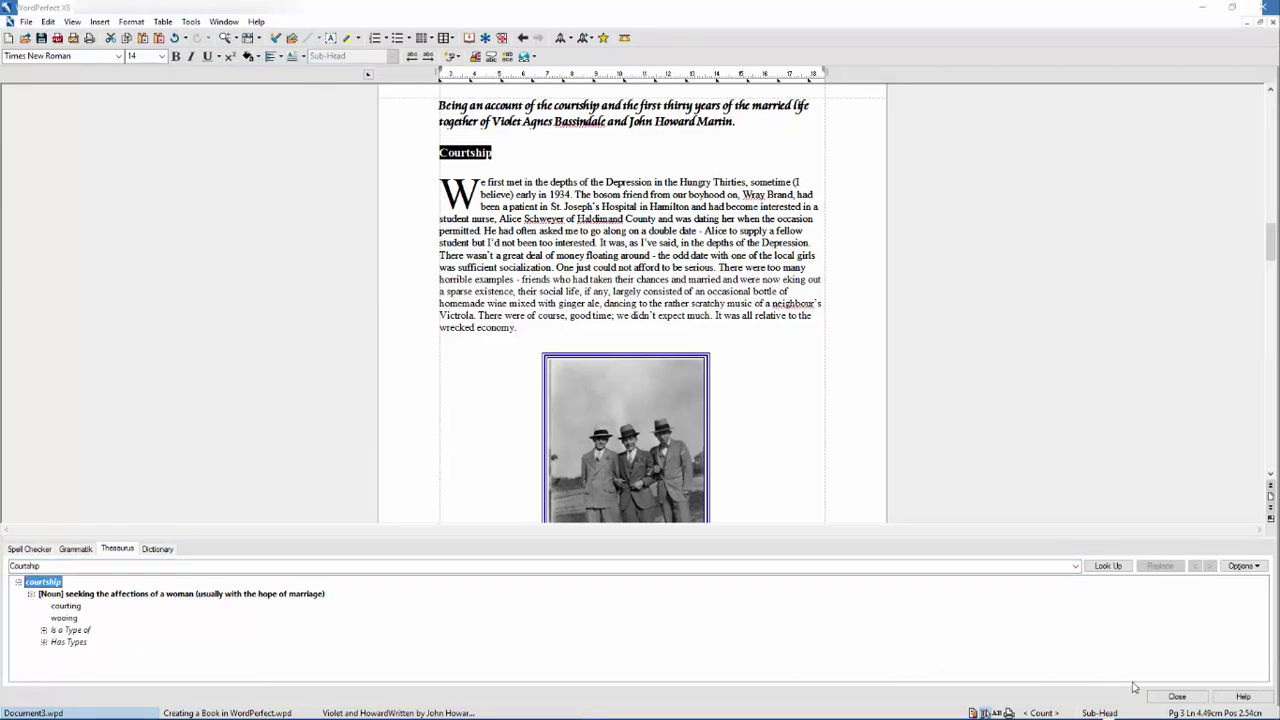
left_click(1177, 697)
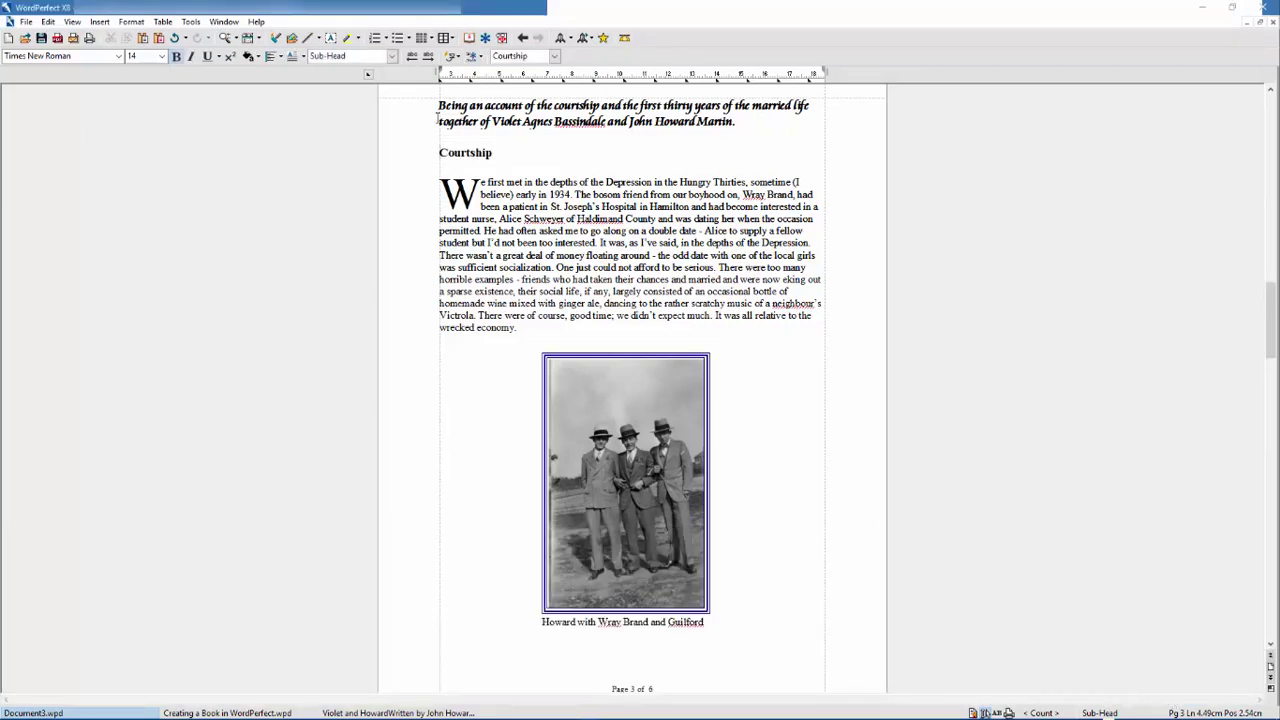
left_click(190, 22)
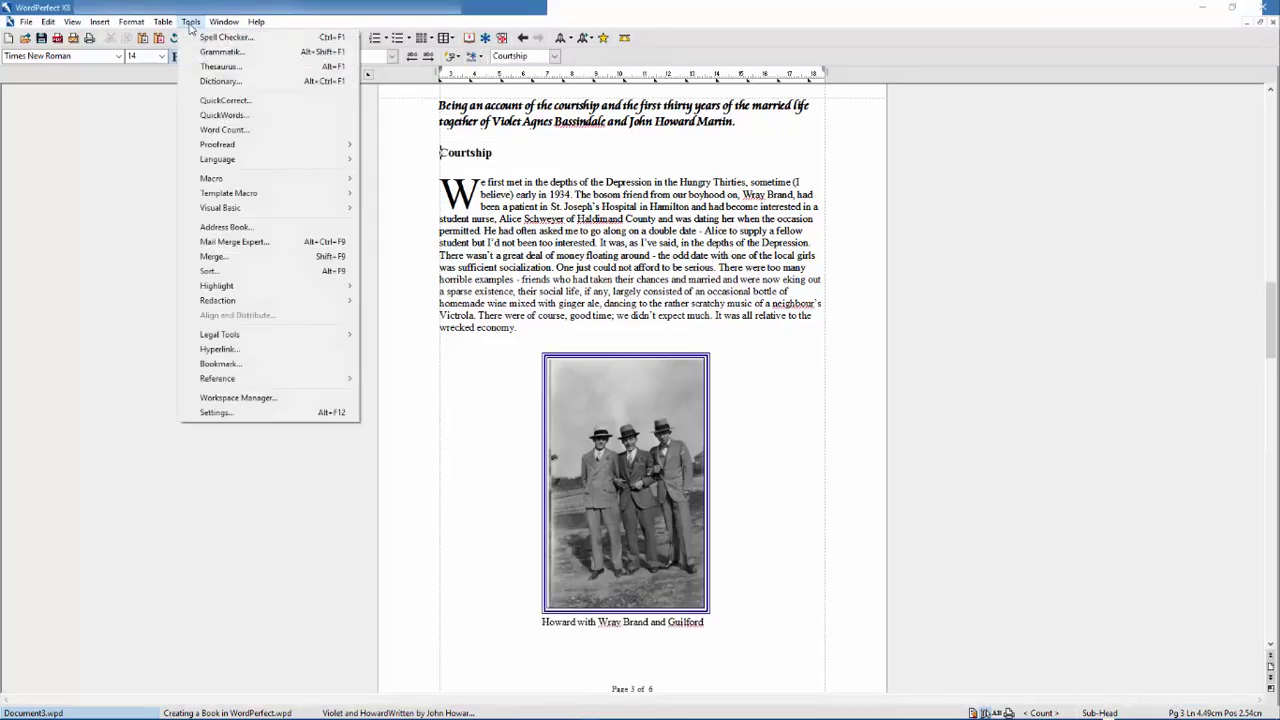
left_click(224, 83)
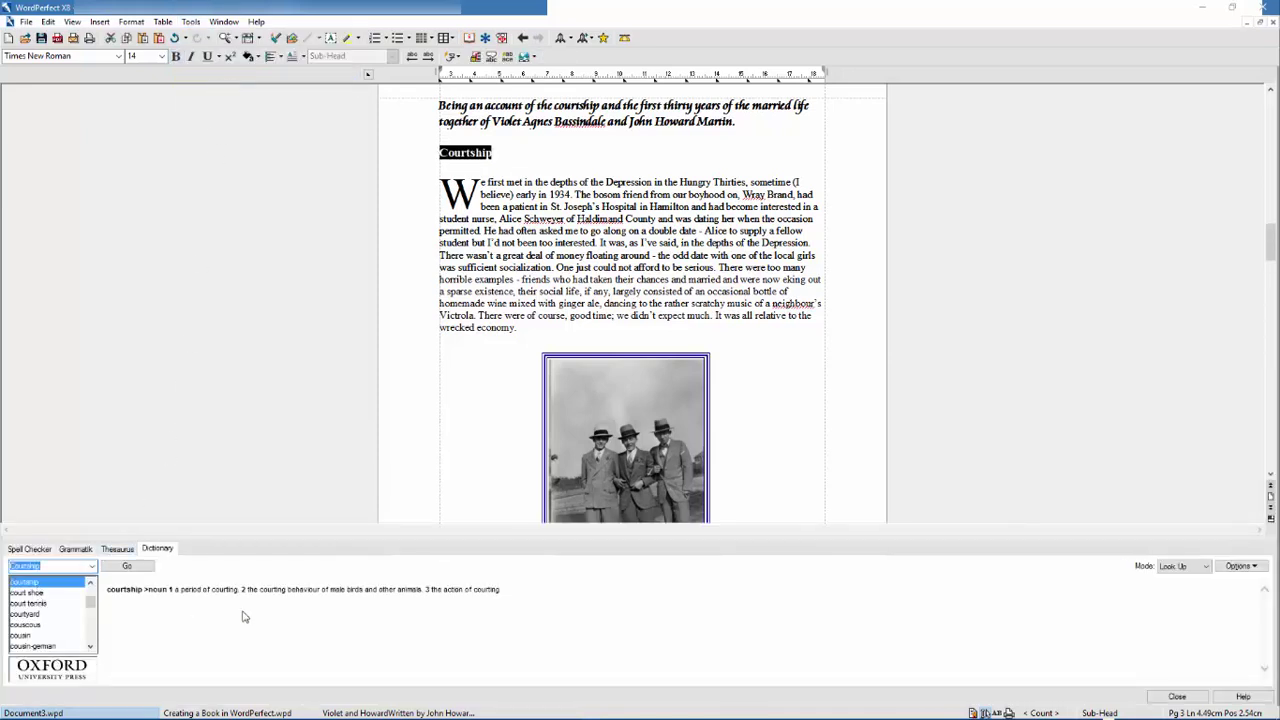
left_click(1178, 697)
scroll(637, 330, "down", 10)
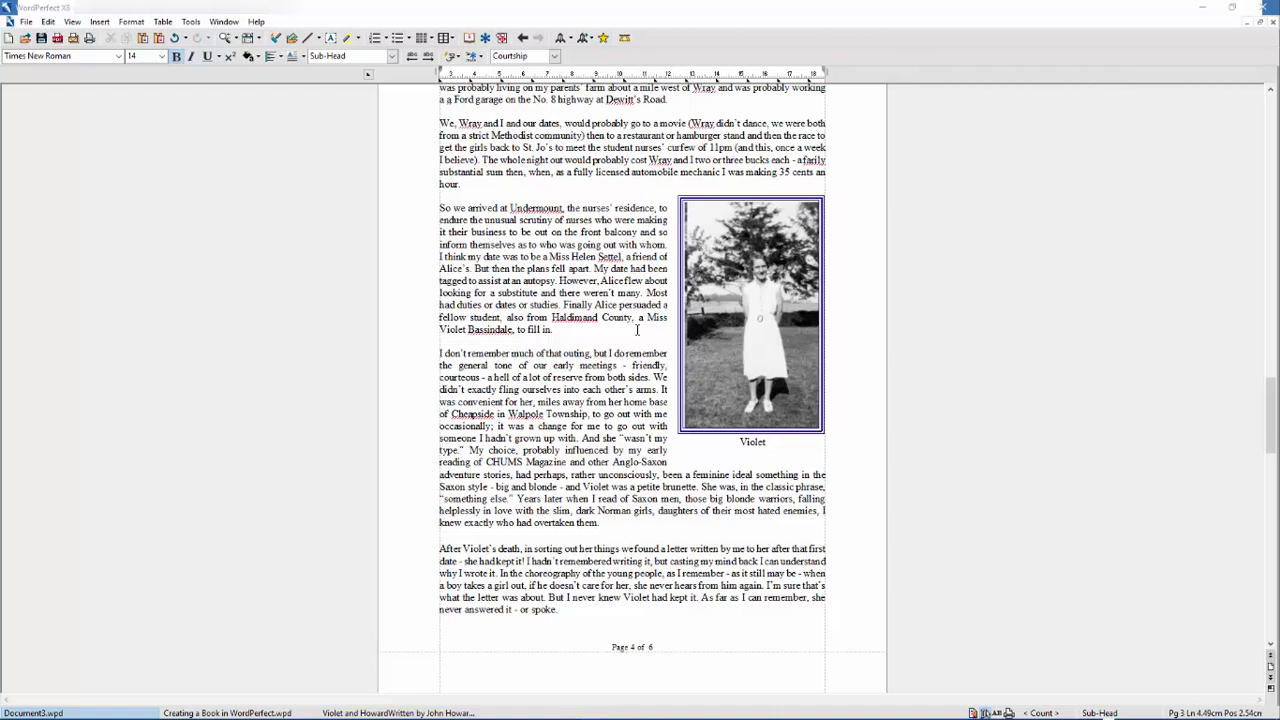
- Save the selected words 'Haldimand County' as a new QuickWords entry
left_click_drag(632, 317, 552, 318)
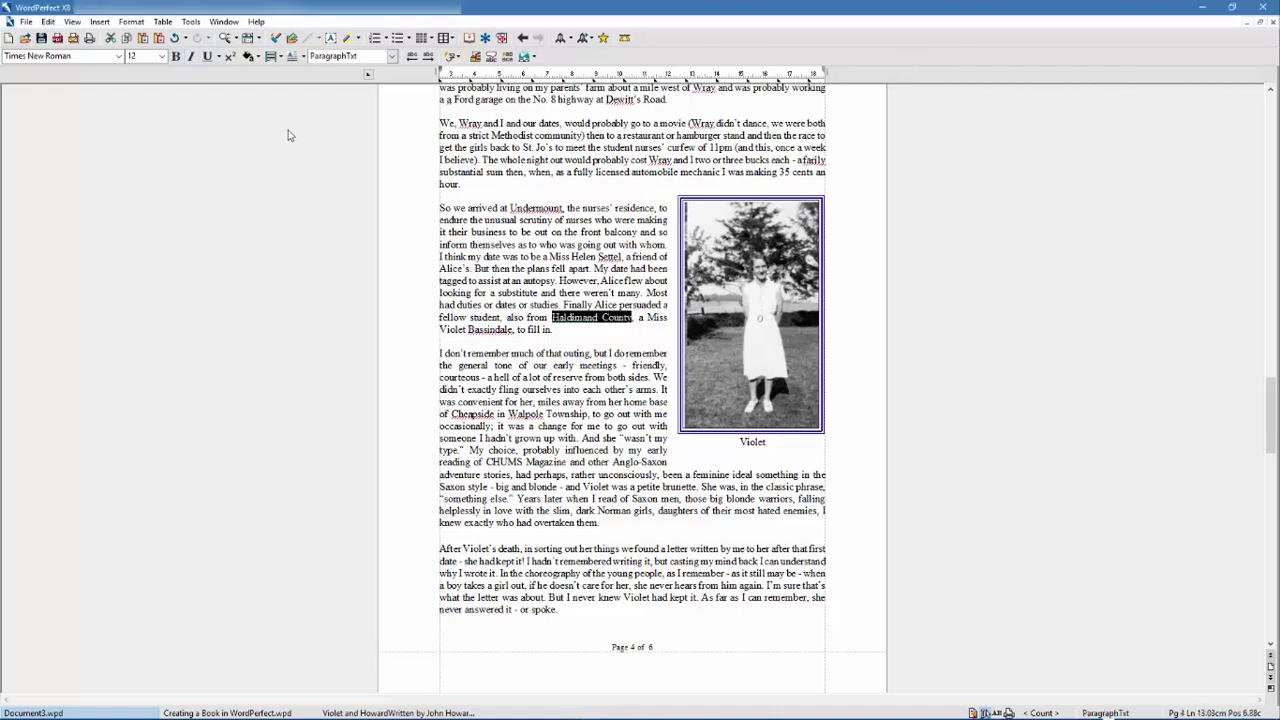
left_click(192, 23)
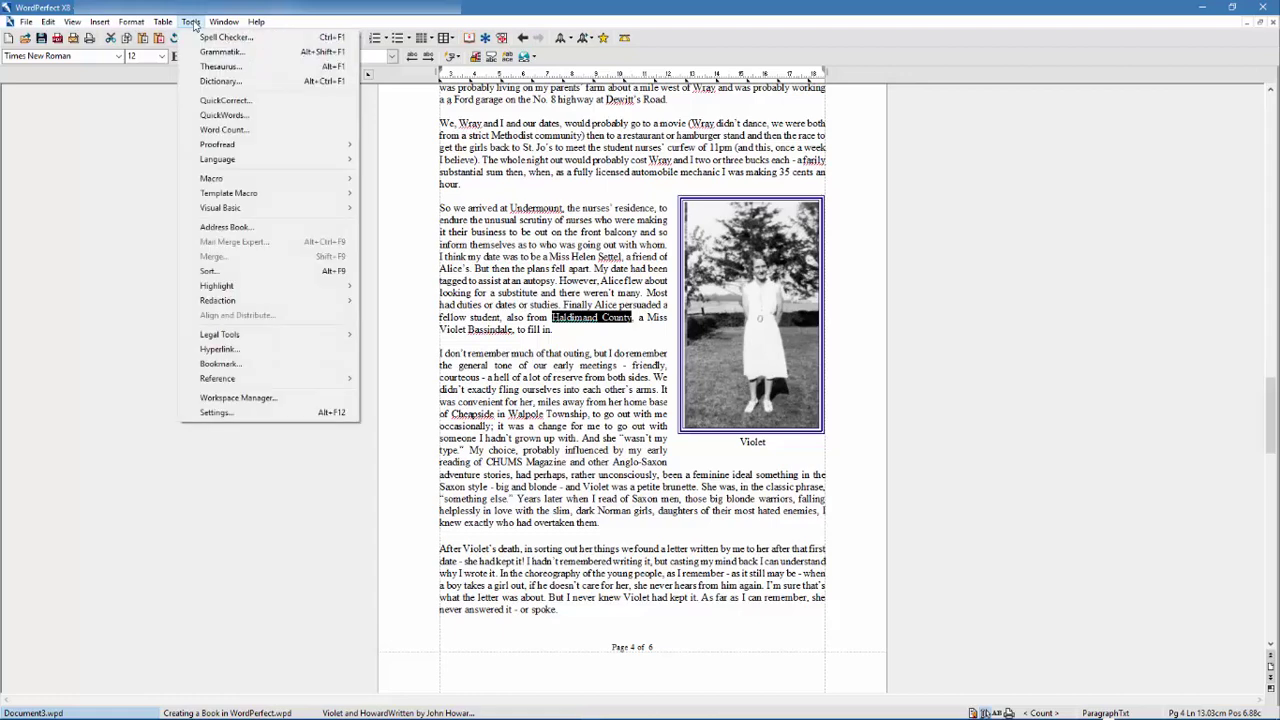
left_click(224, 115)
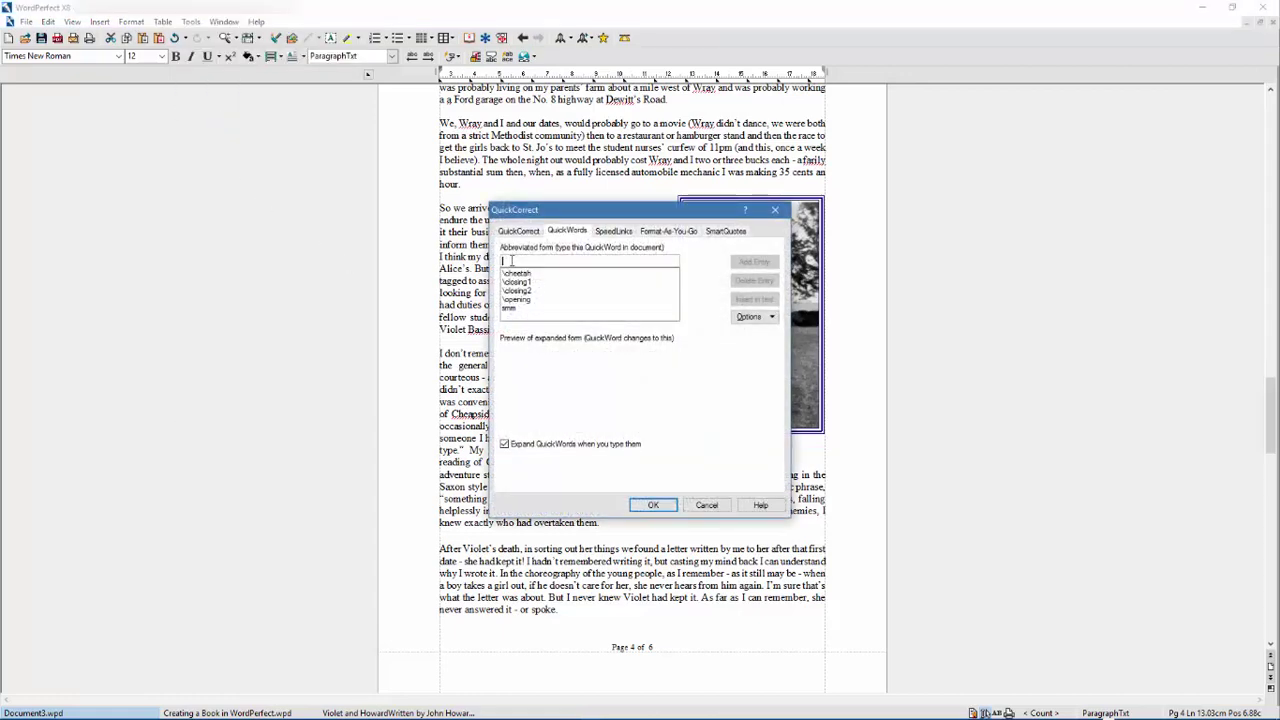
type("hd")
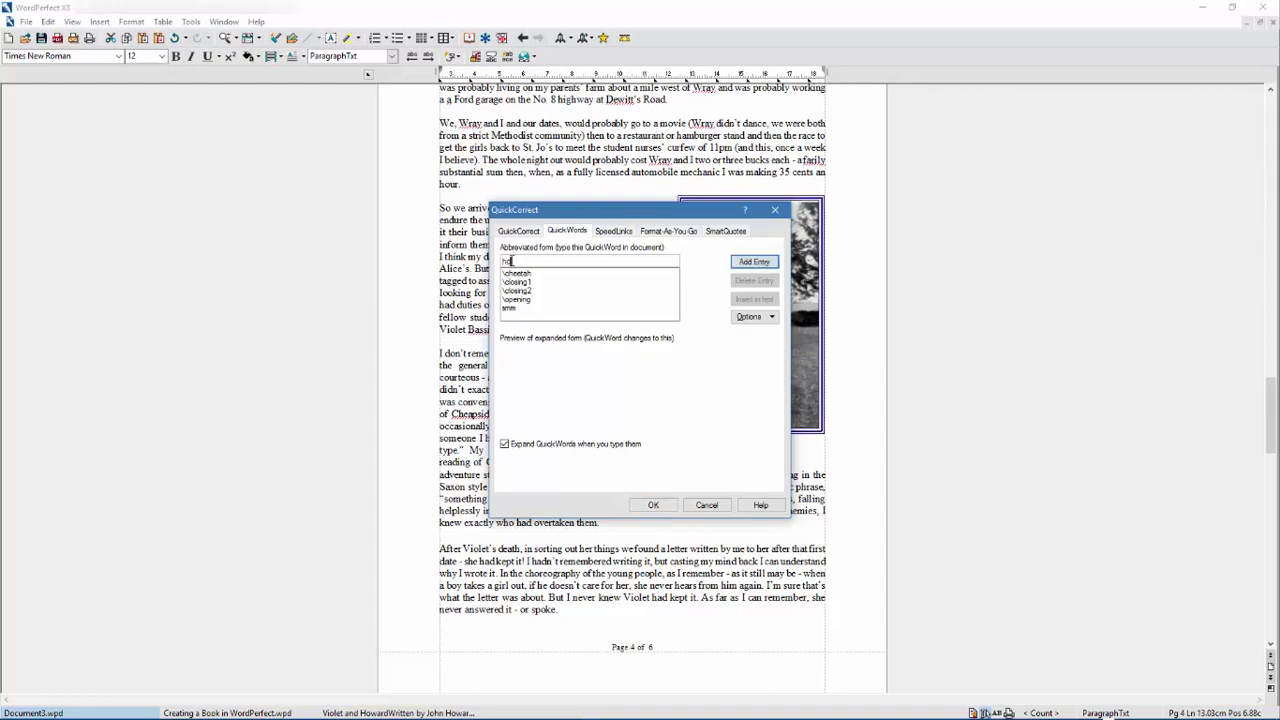
left_click(768, 263)
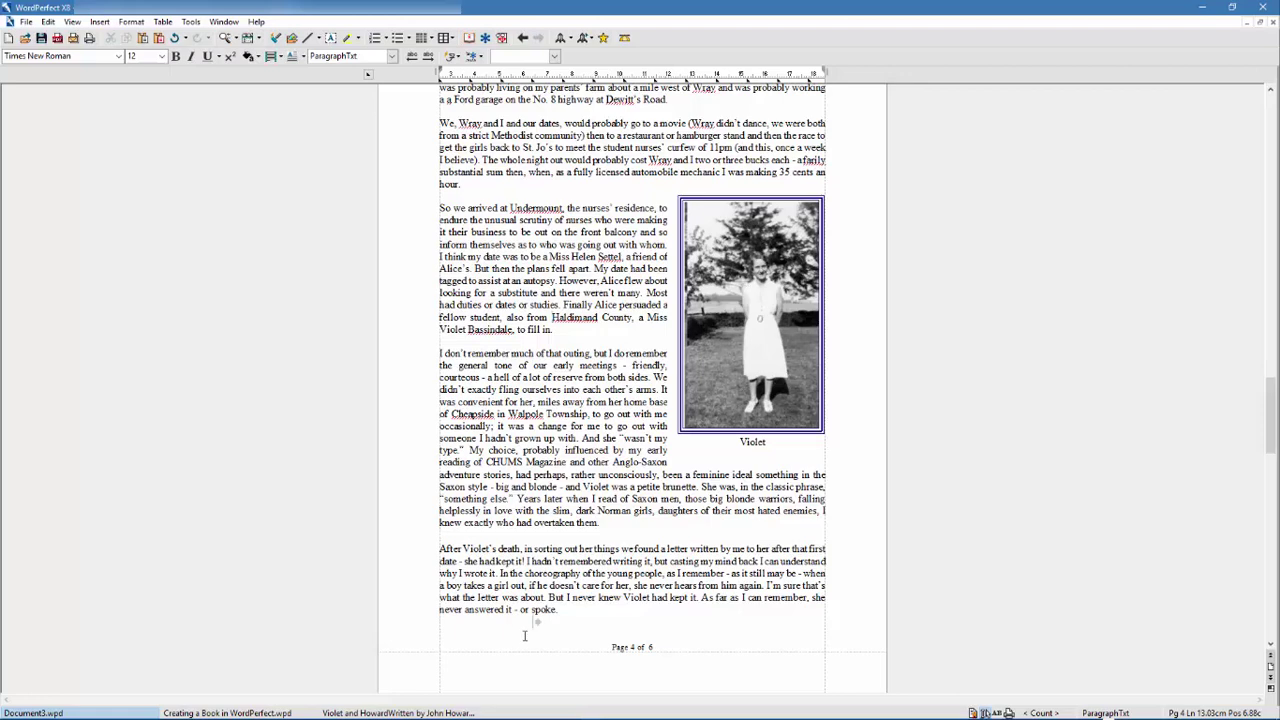
- Start page 5 after 'spoke.' and expand the QuickWords abbreviation into Haldimand County
left_click(566, 609)
key("ctrl+Return")
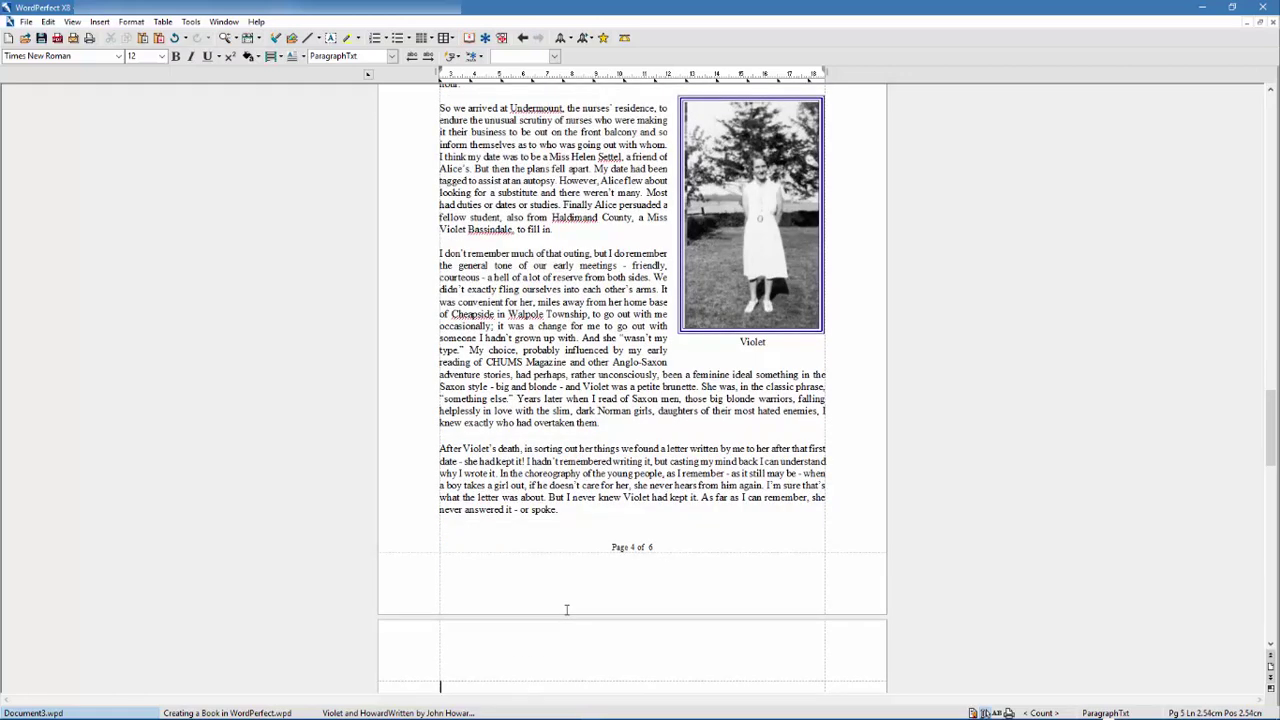
scroll(505, 612, "down", 3)
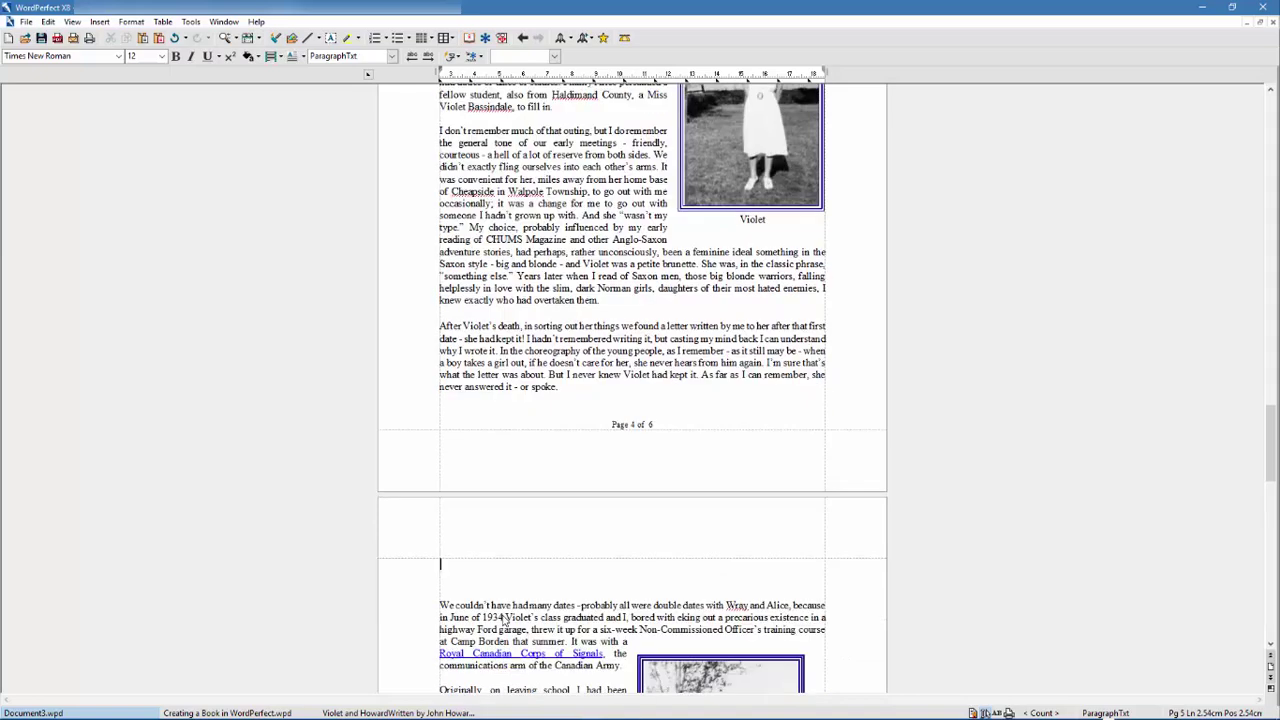
type("He")
key("Return")
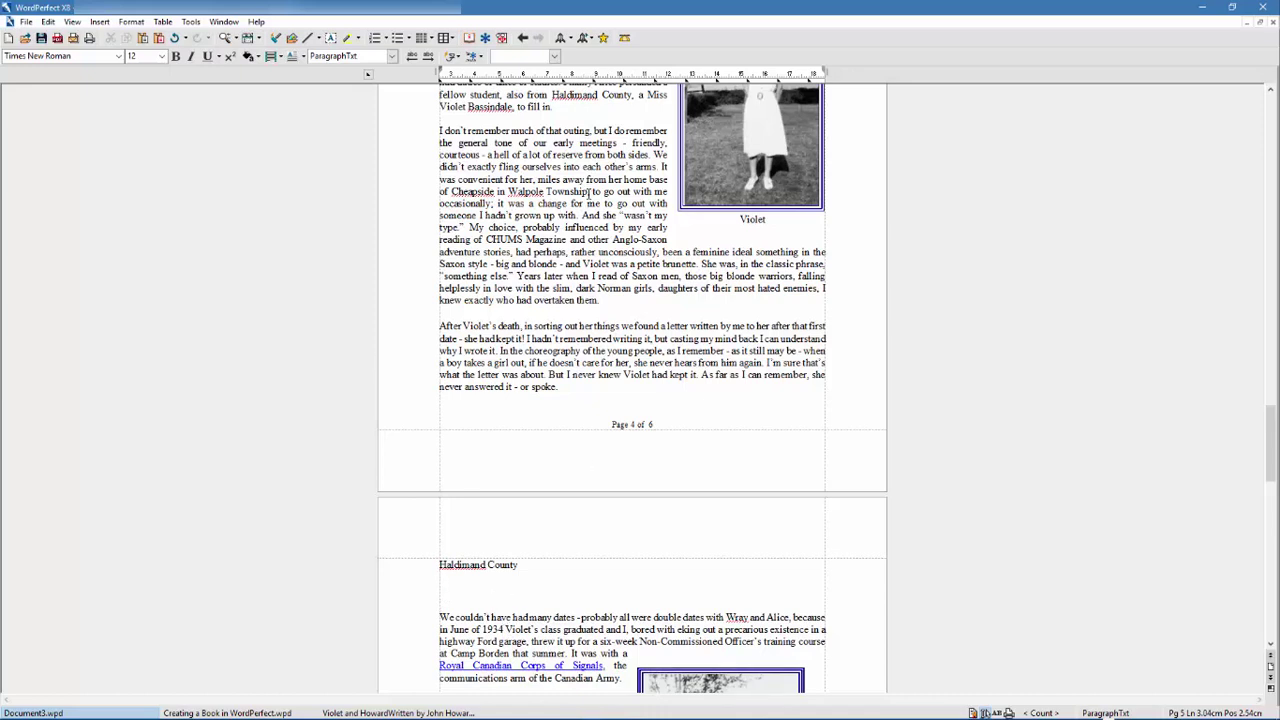
- Add 'Walpole Township' as a QuickWords entry with abbreviation wt
left_click_drag(590, 191, 508, 191)
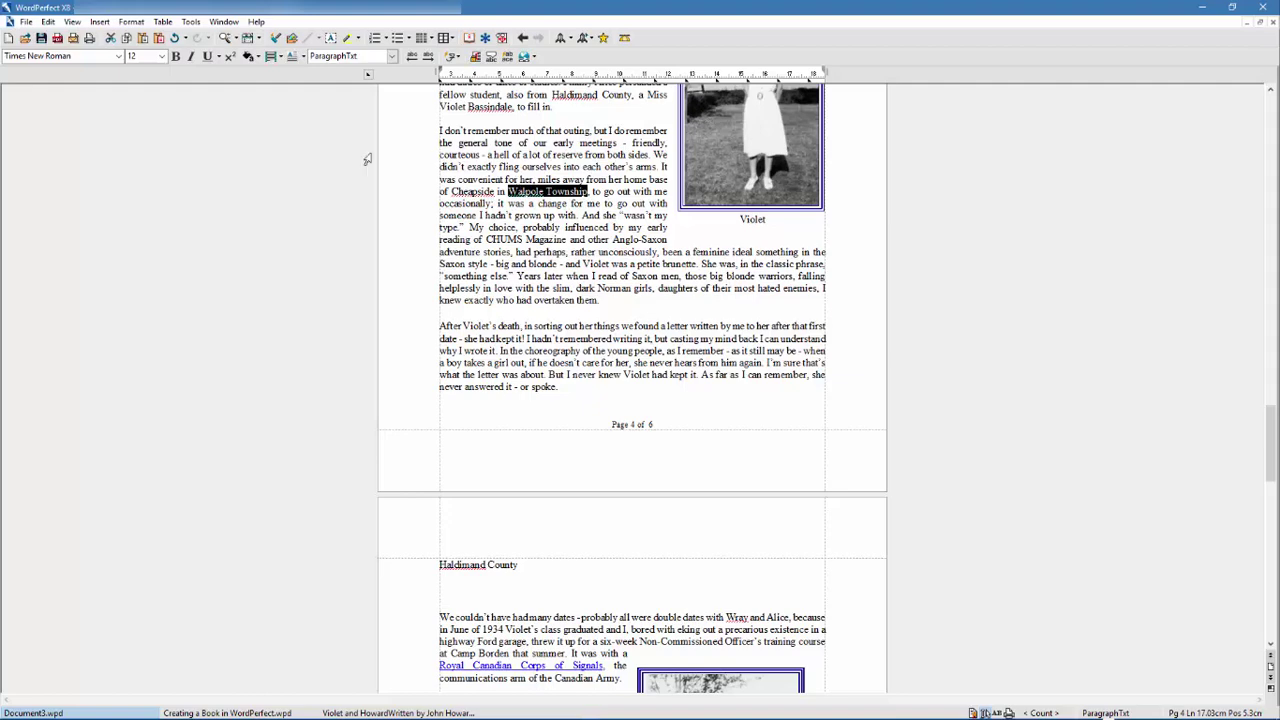
left_click(192, 22)
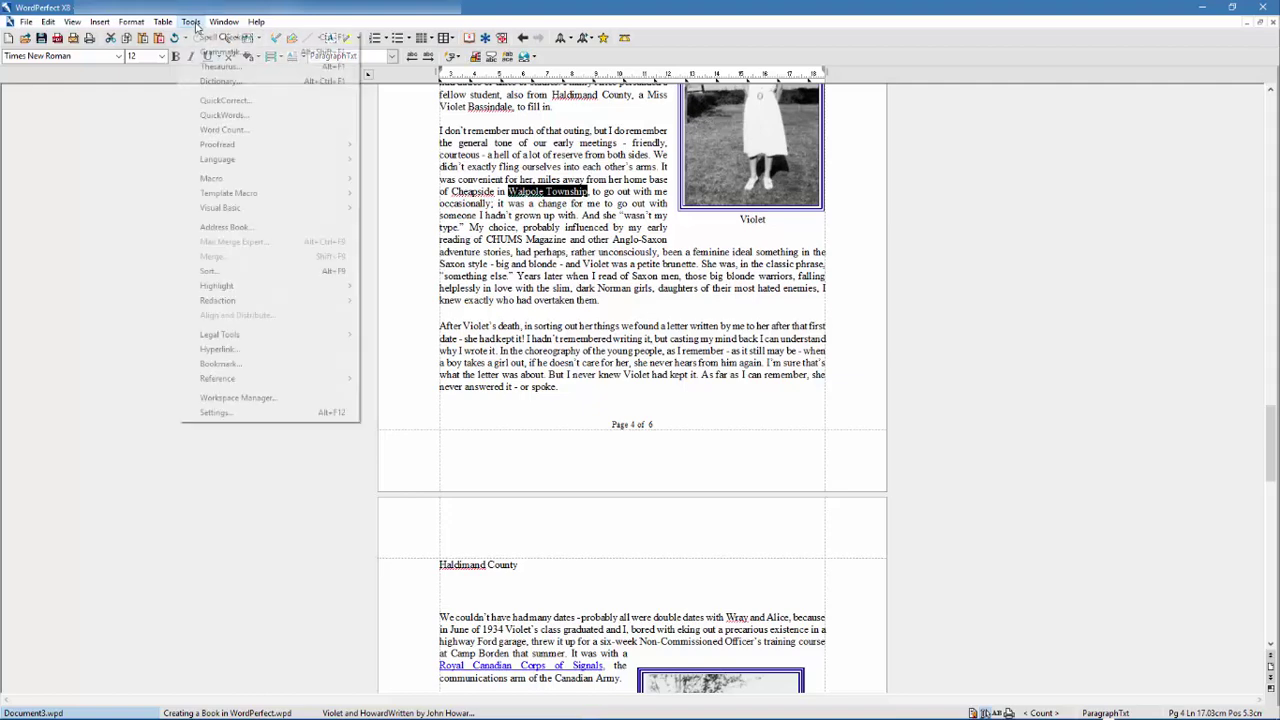
left_click(222, 116)
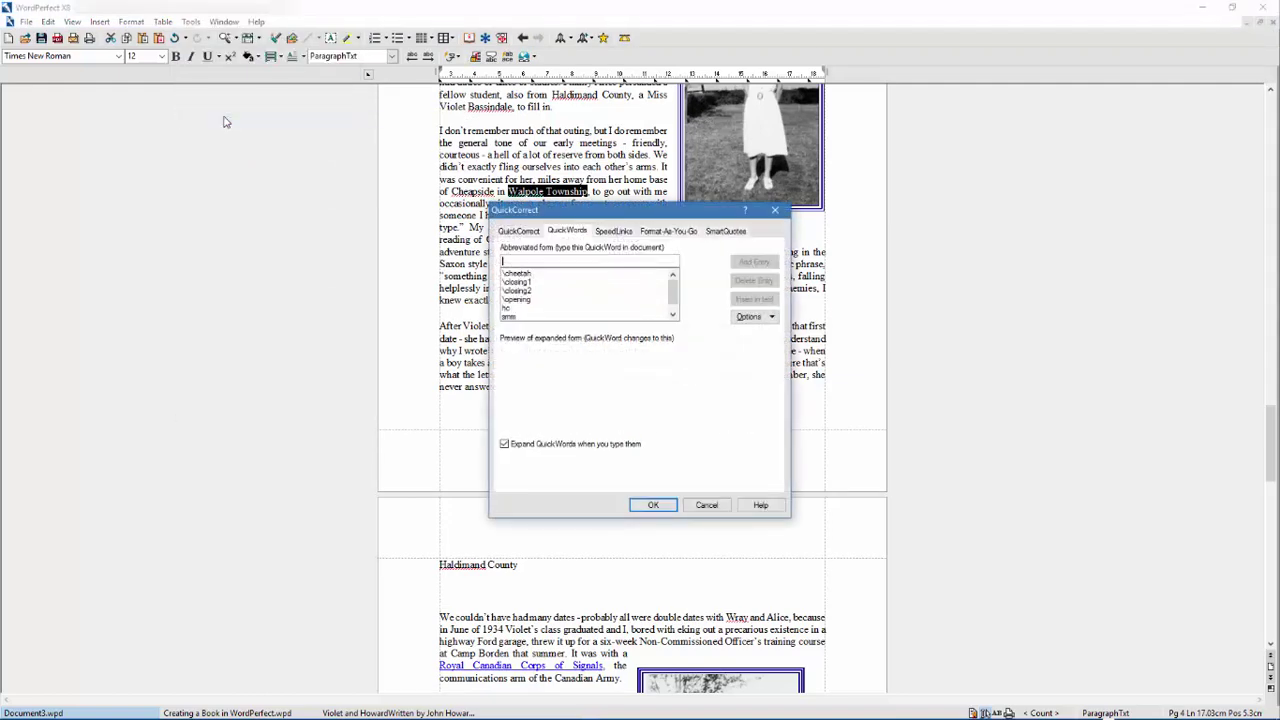
type("wt")
left_click(753, 262)
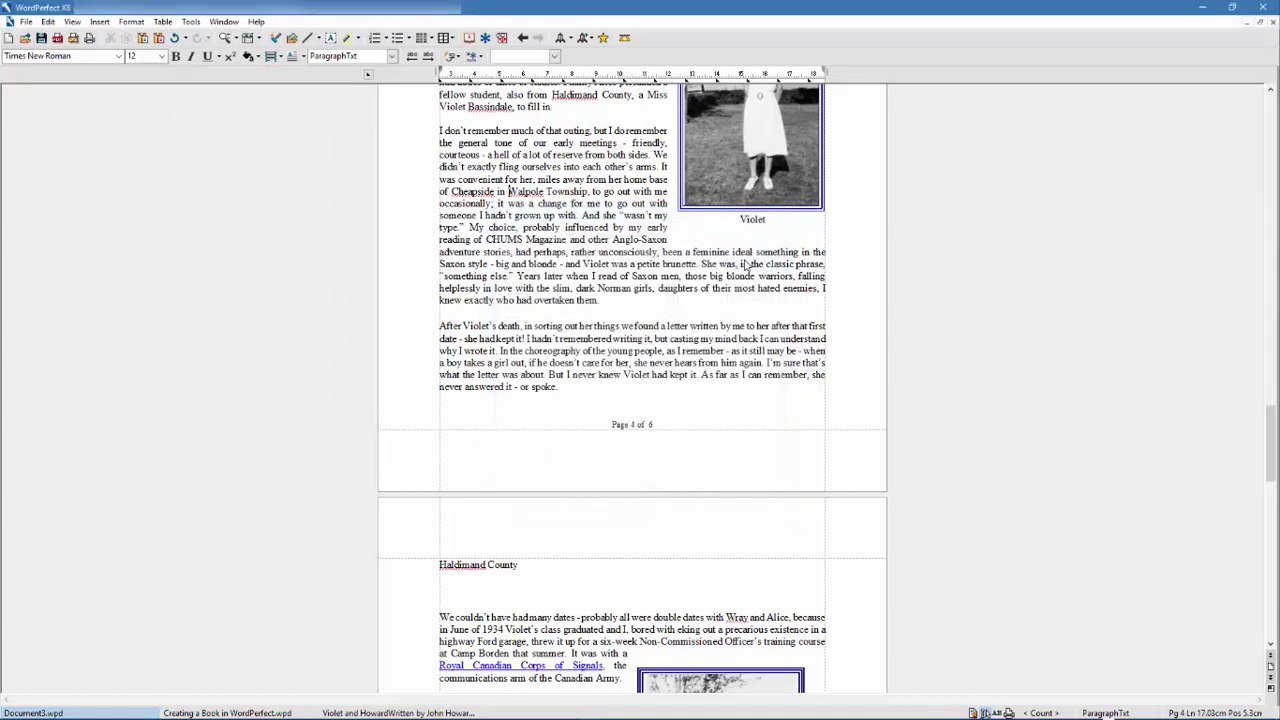
- On a new line under Haldimand County, expand wt into Walpole Township
left_click(527, 563)
key("Return")
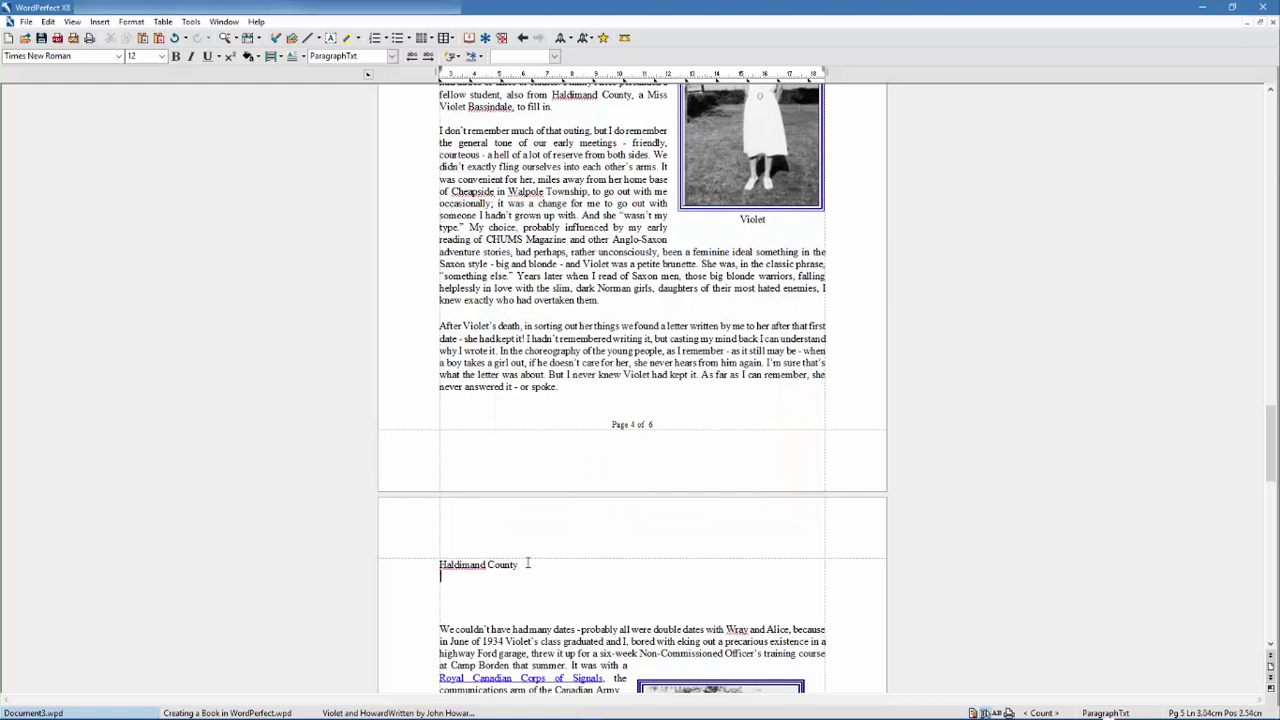
type("wt")
key("Return")
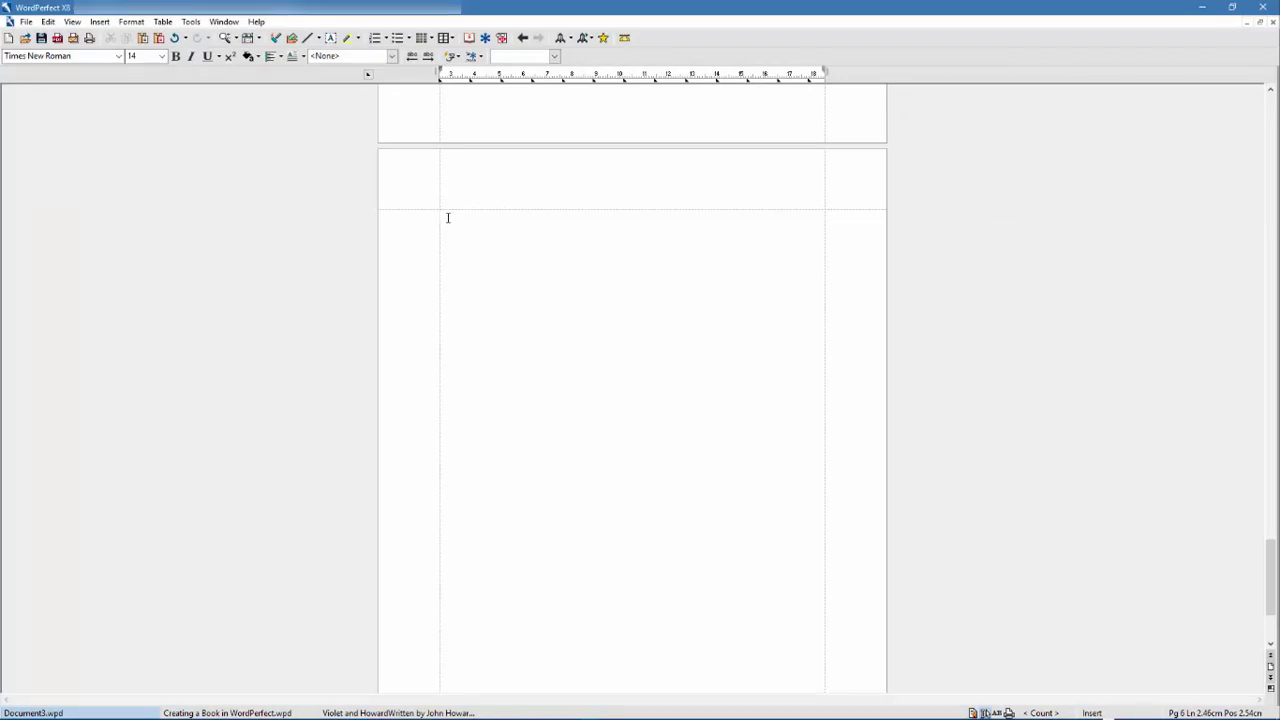
- Insert a Draw Picture frame holding a Single-layout organization chart, then enlarge it
left_click(105, 22)
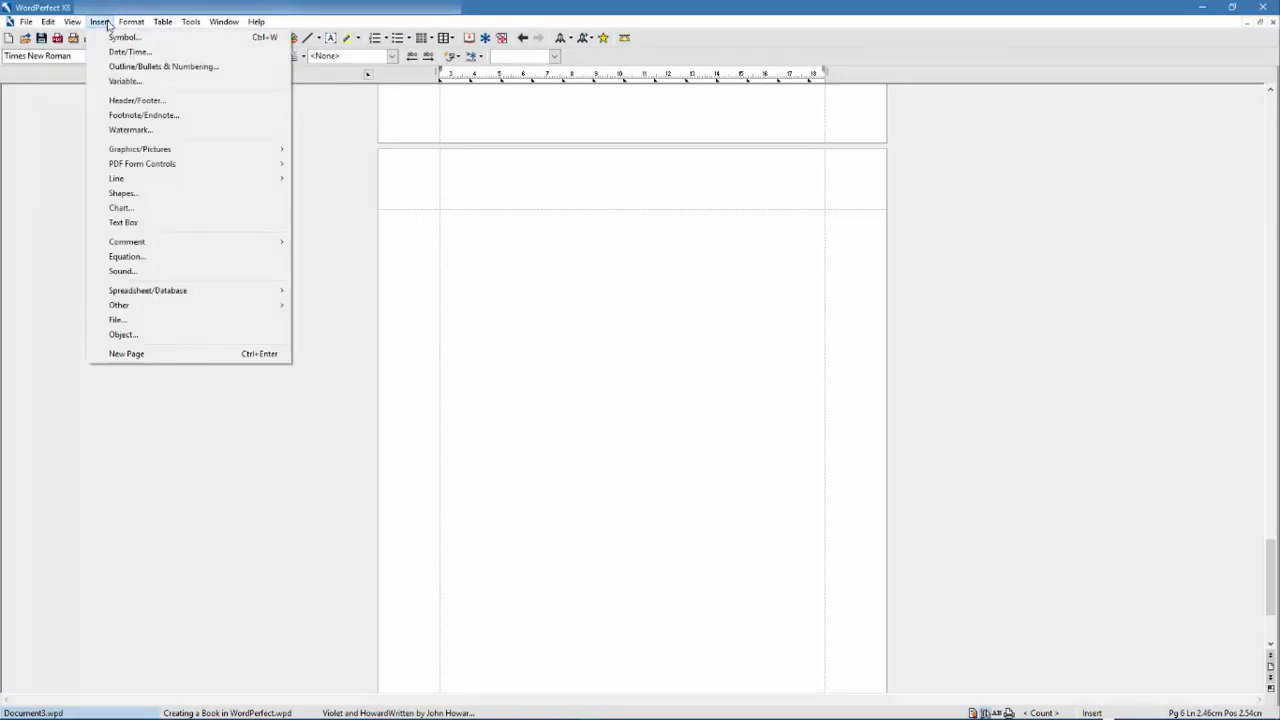
mouse_move(150, 152)
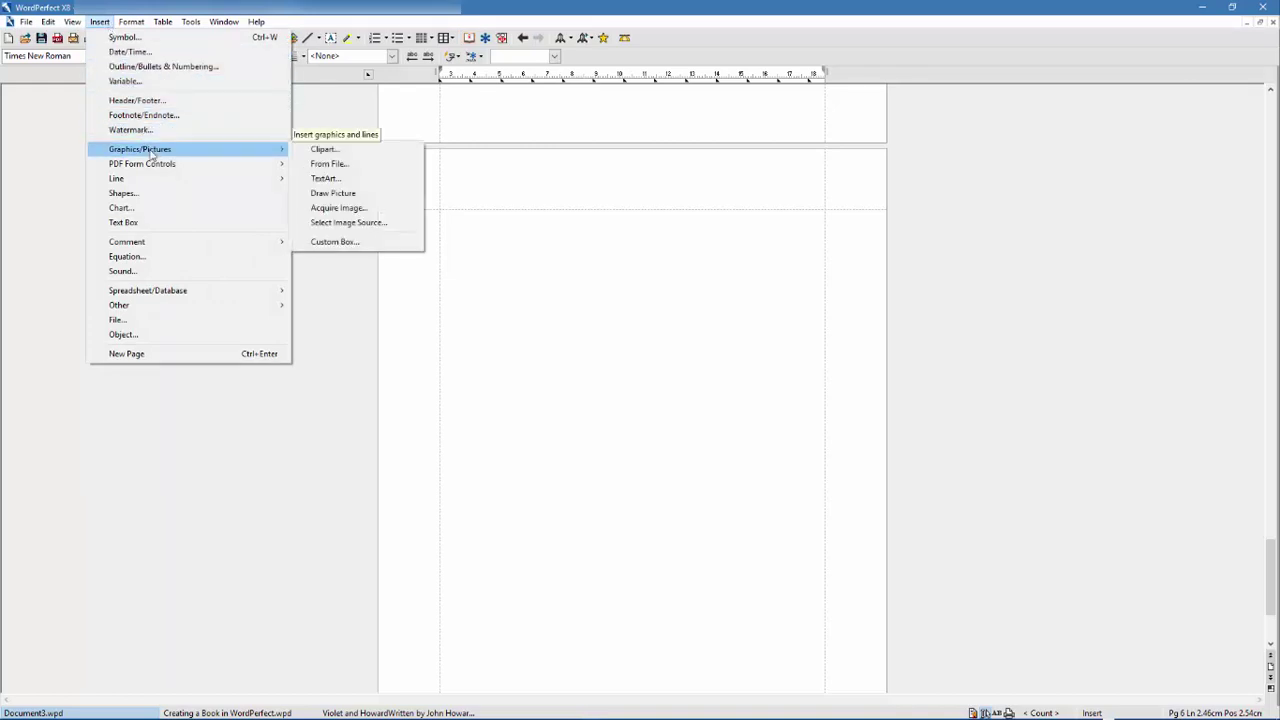
left_click(406, 198)
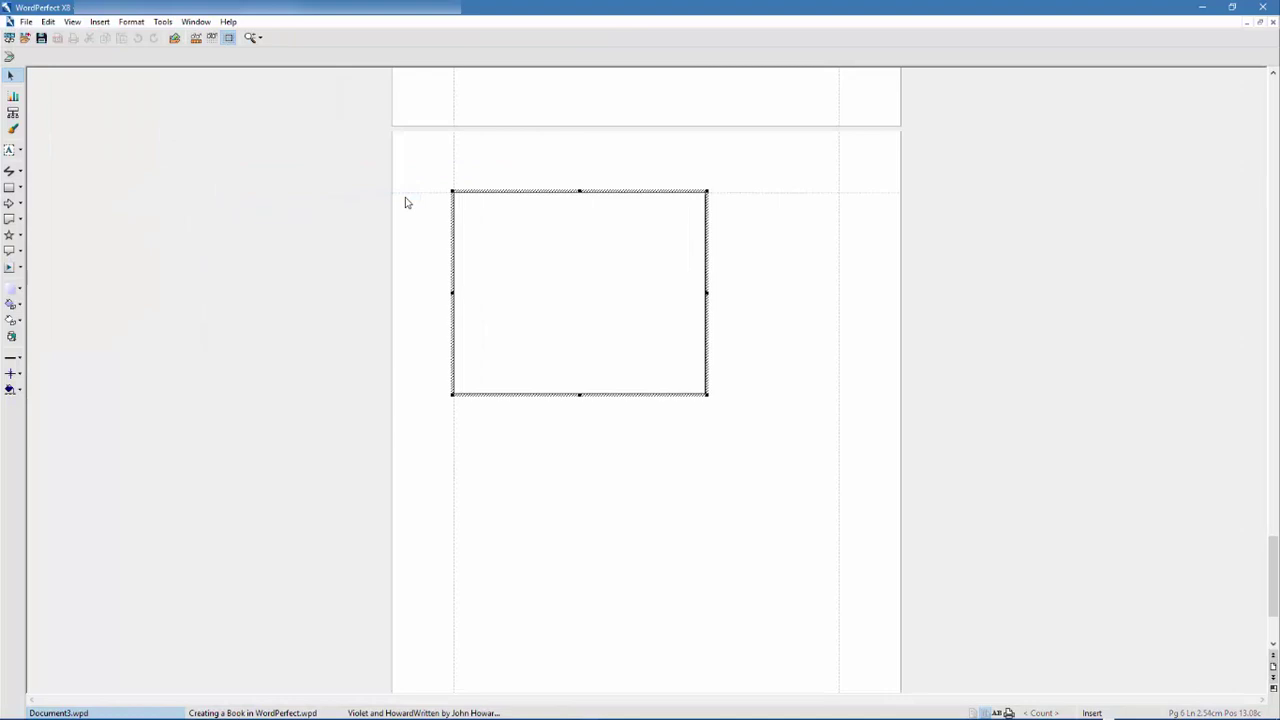
left_click(14, 115)
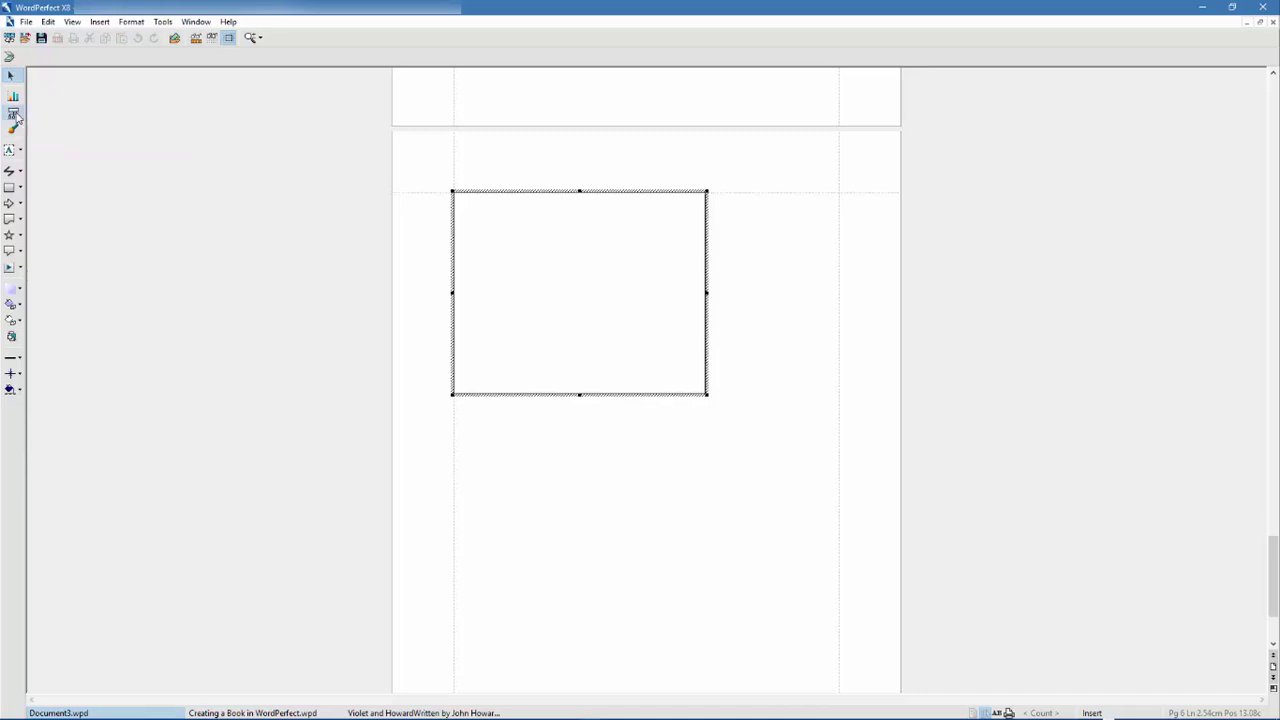
left_click(470, 205)
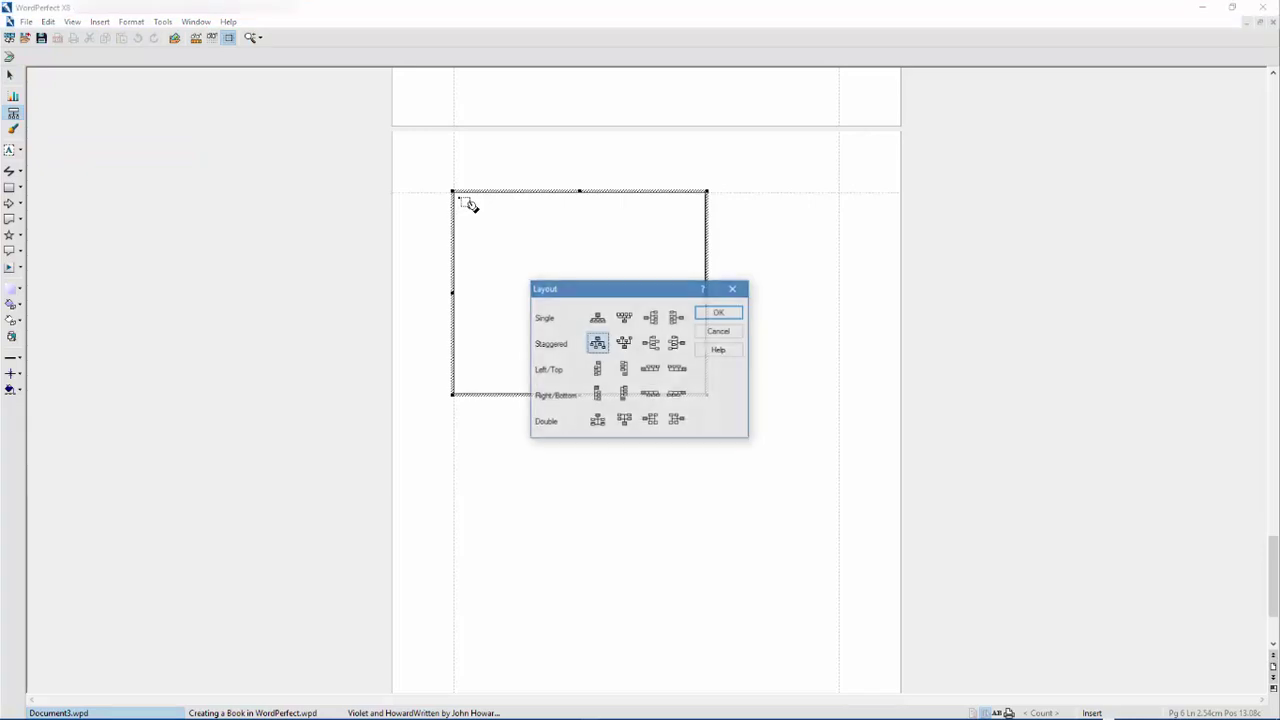
left_click(603, 321)
left_click(714, 314)
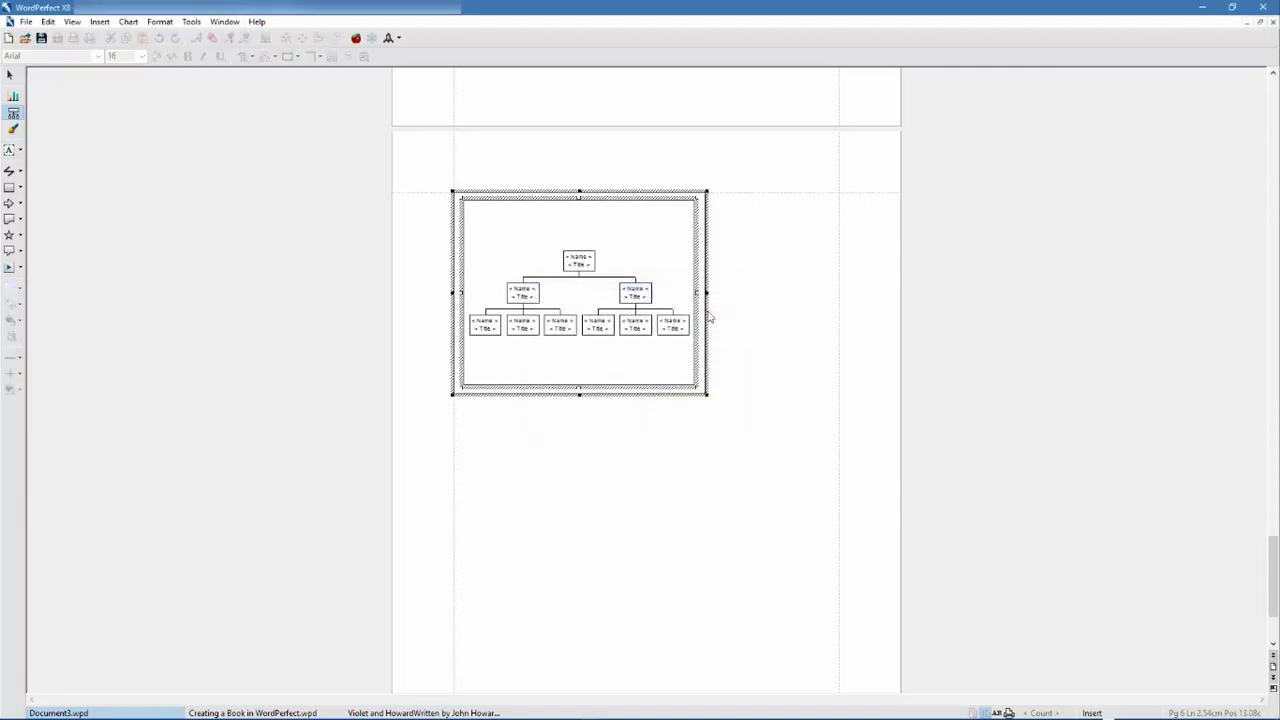
left_click_drag(708, 395, 838, 506)
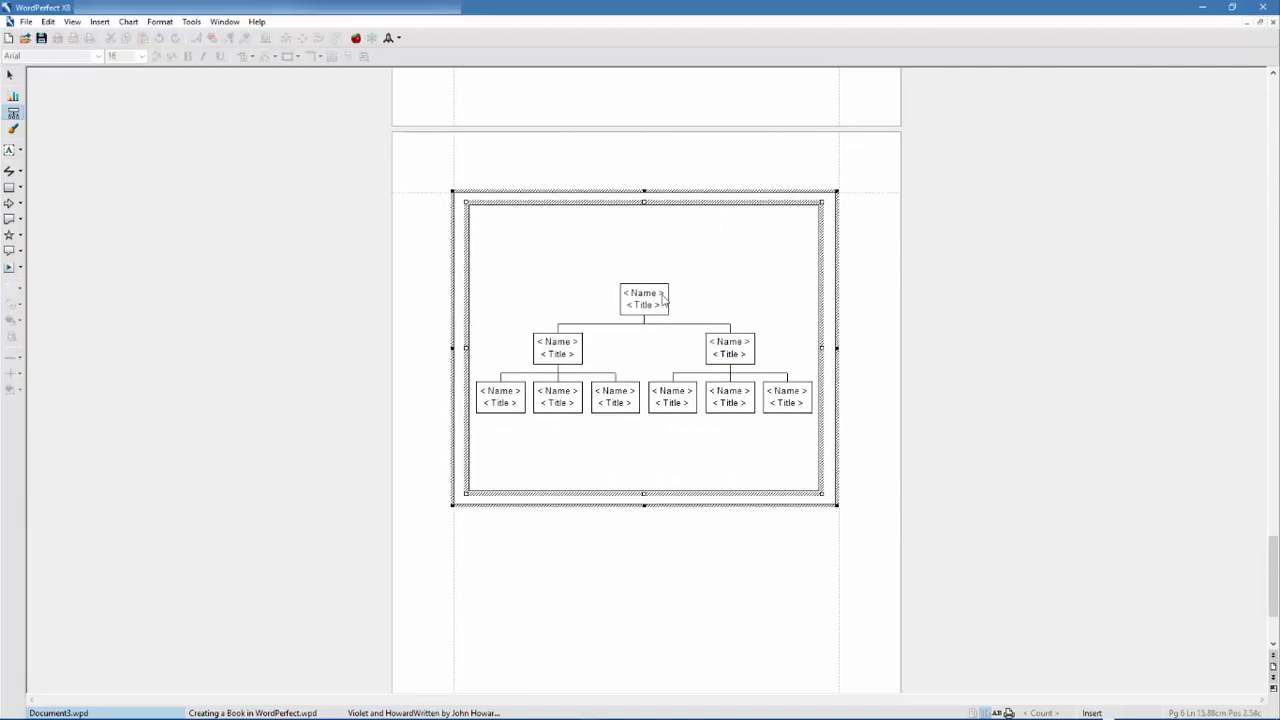
- Add two staff boxes beside the chart's top box
right_click(662, 299)
mouse_move(719, 340)
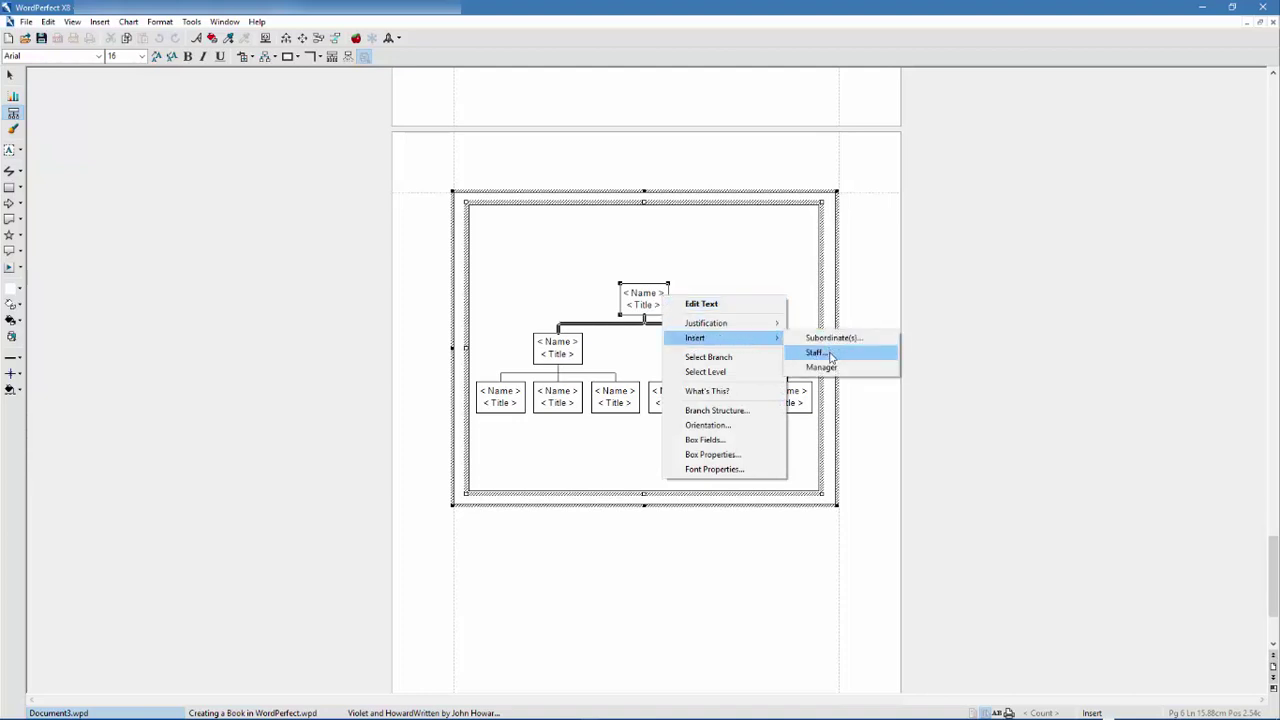
left_click(830, 357)
left_click(712, 351)
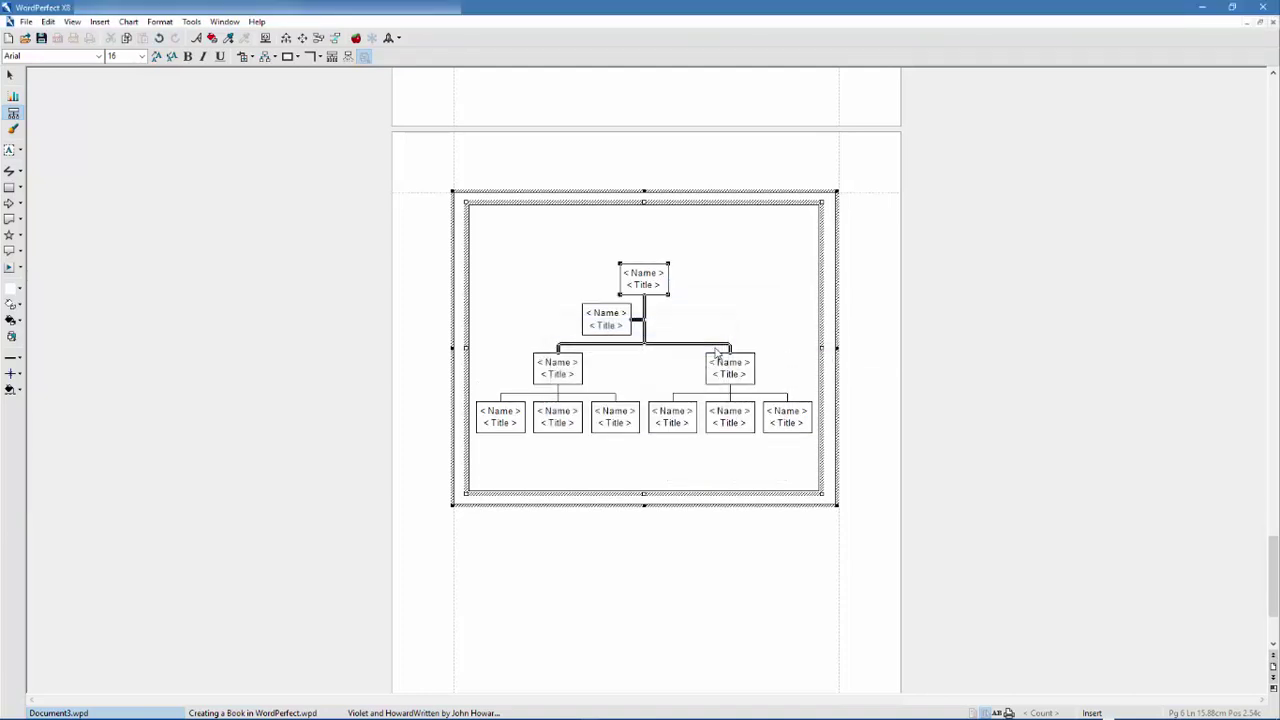
right_click(658, 277)
mouse_move(705, 319)
left_click(812, 335)
left_click(710, 351)
double_click(650, 285)
type("Mar")
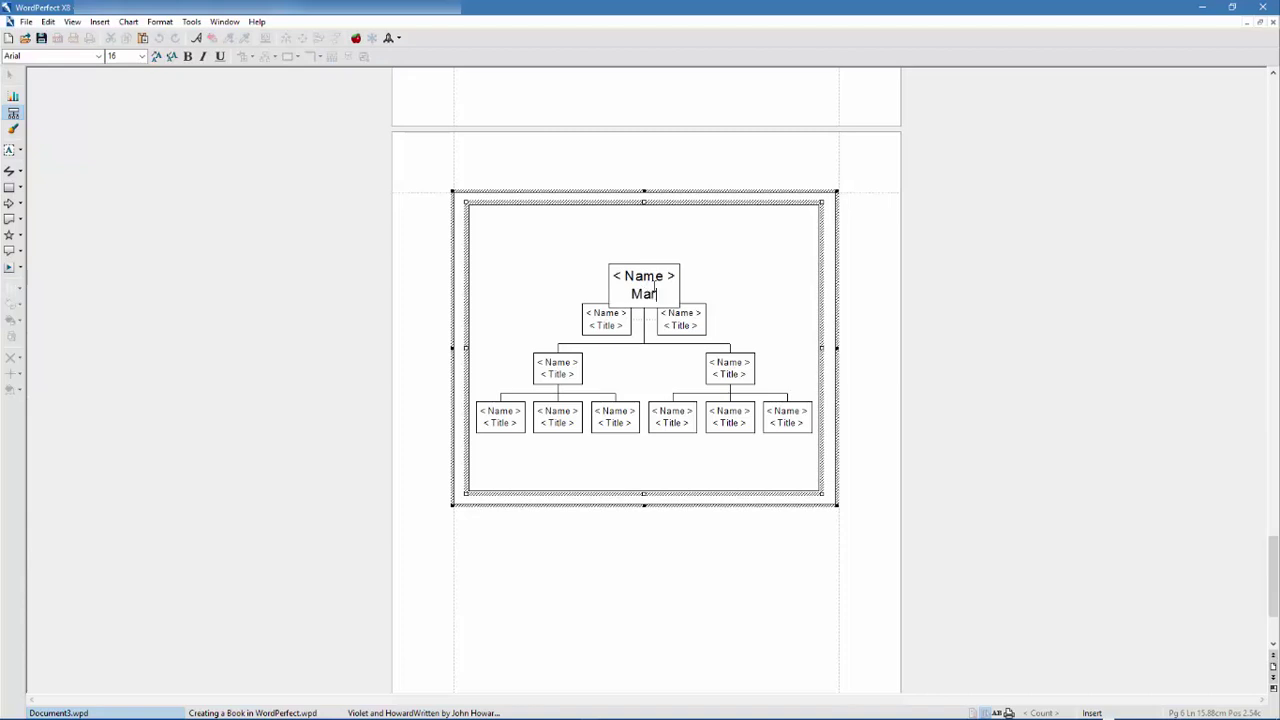
type("tin Family Tree")
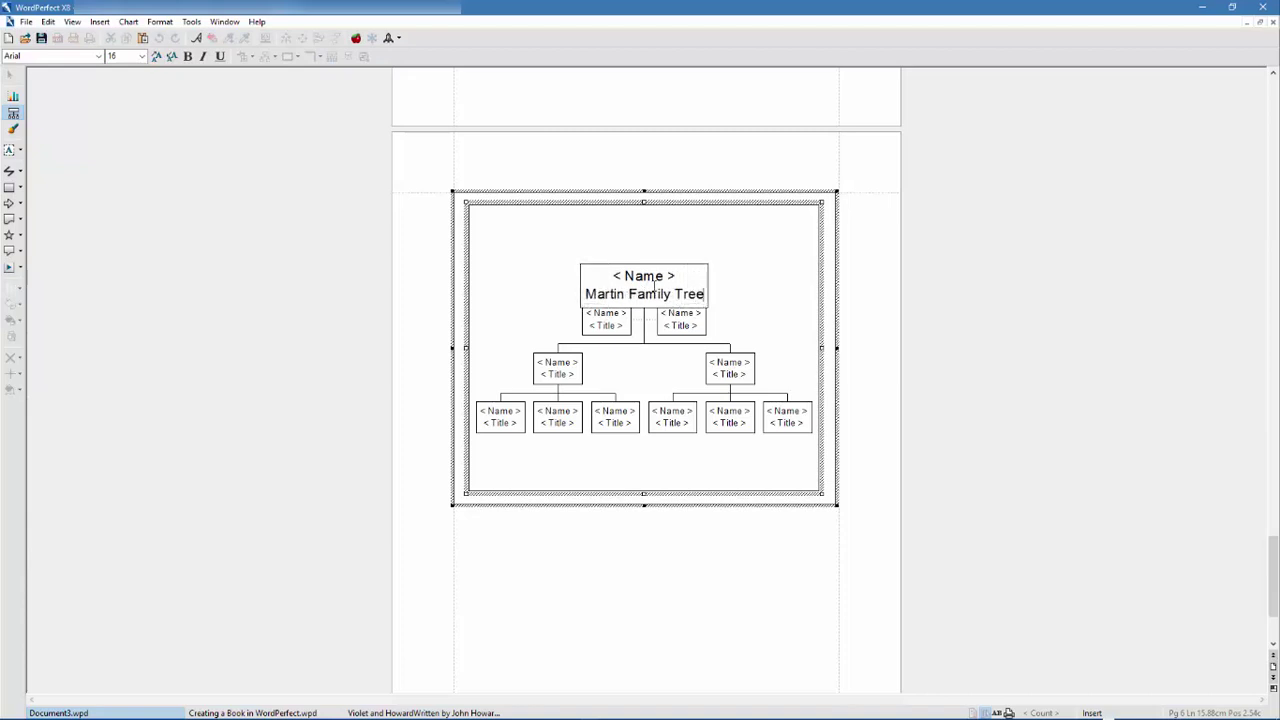
left_click(614, 324)
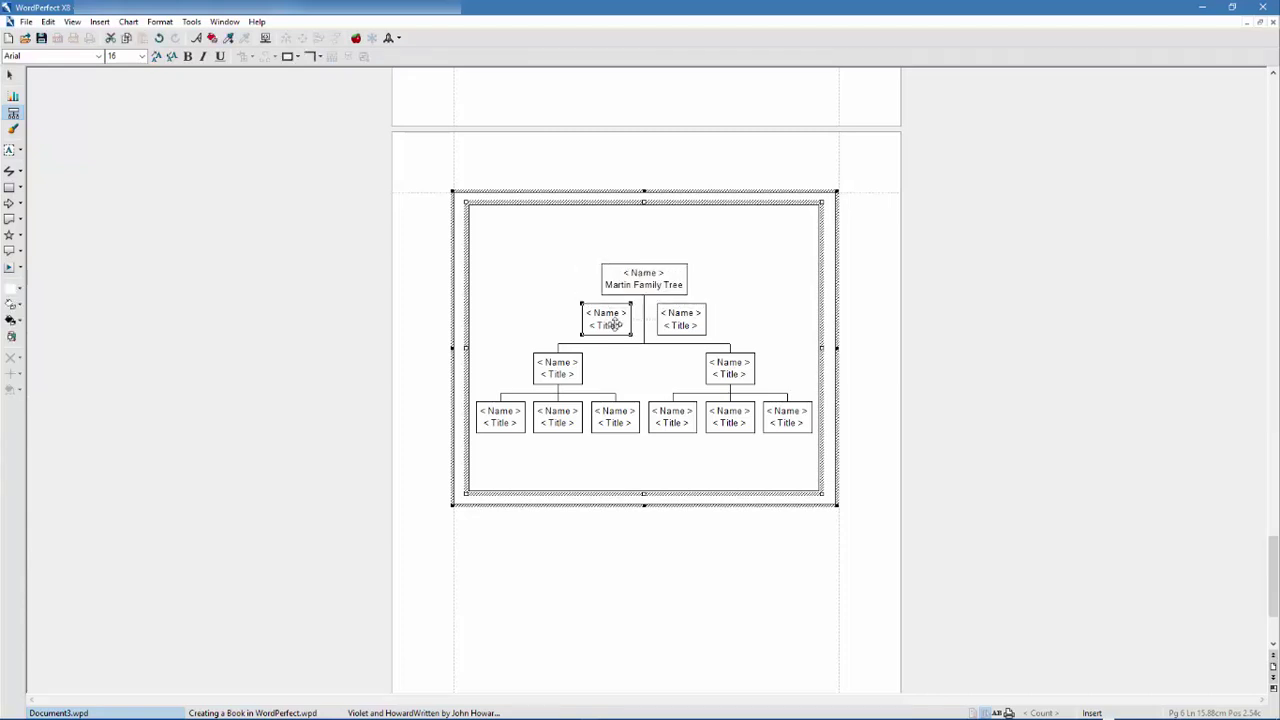
left_click(614, 324)
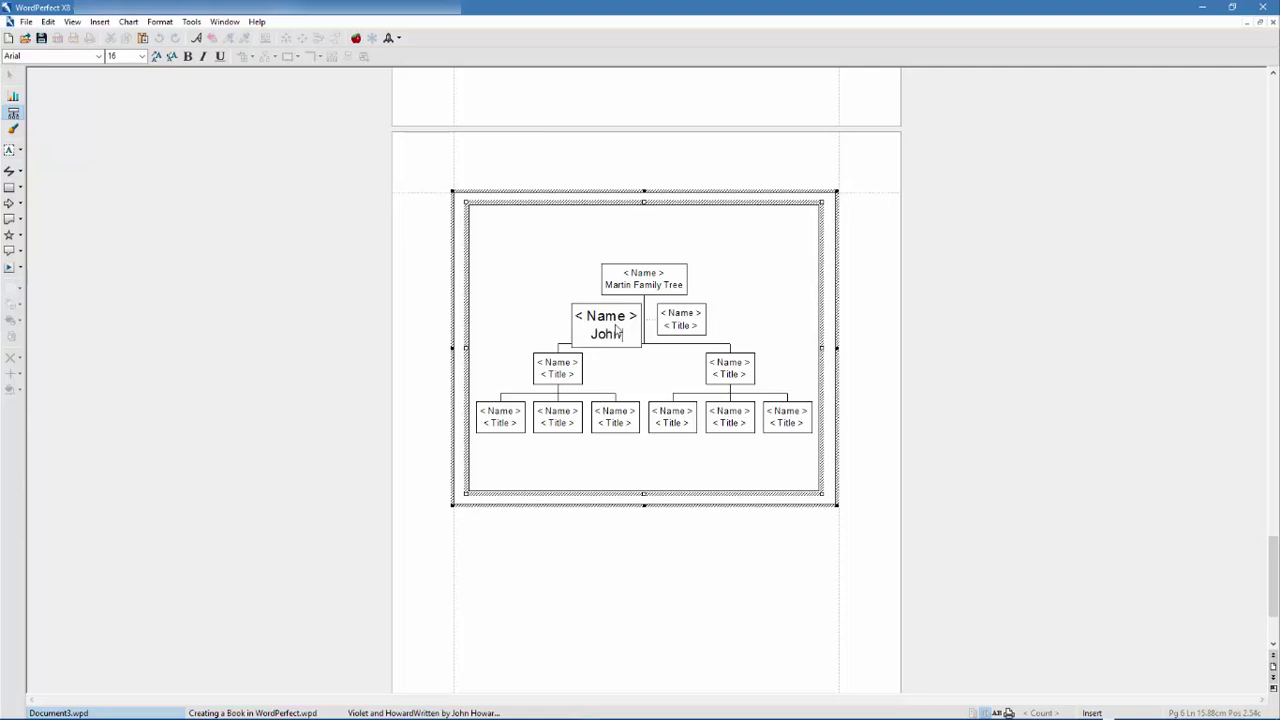
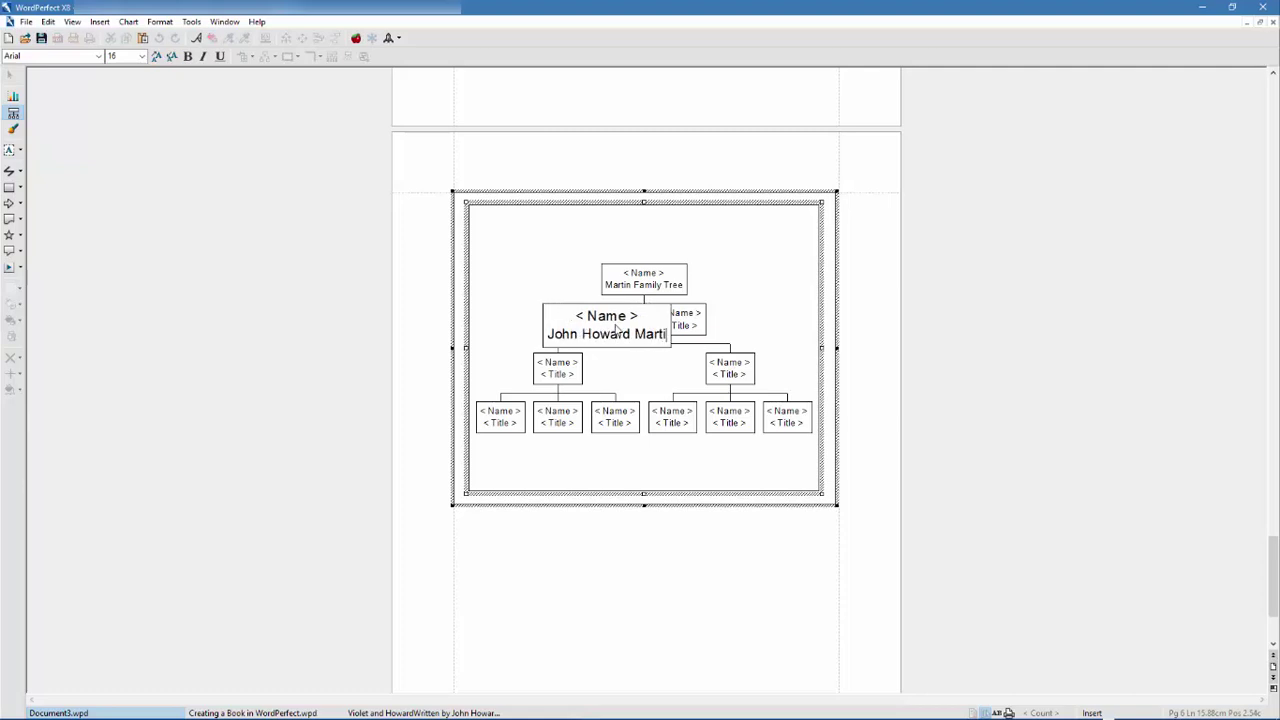
left_click(695, 326)
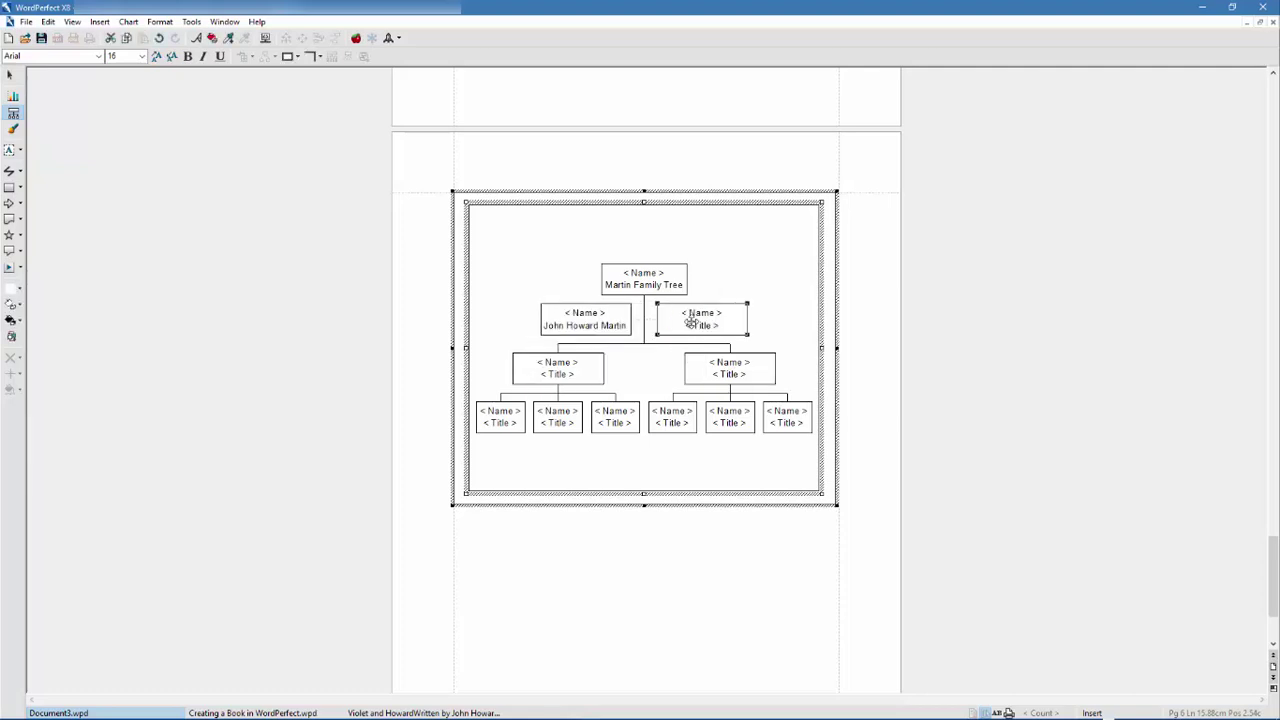
left_click(698, 325)
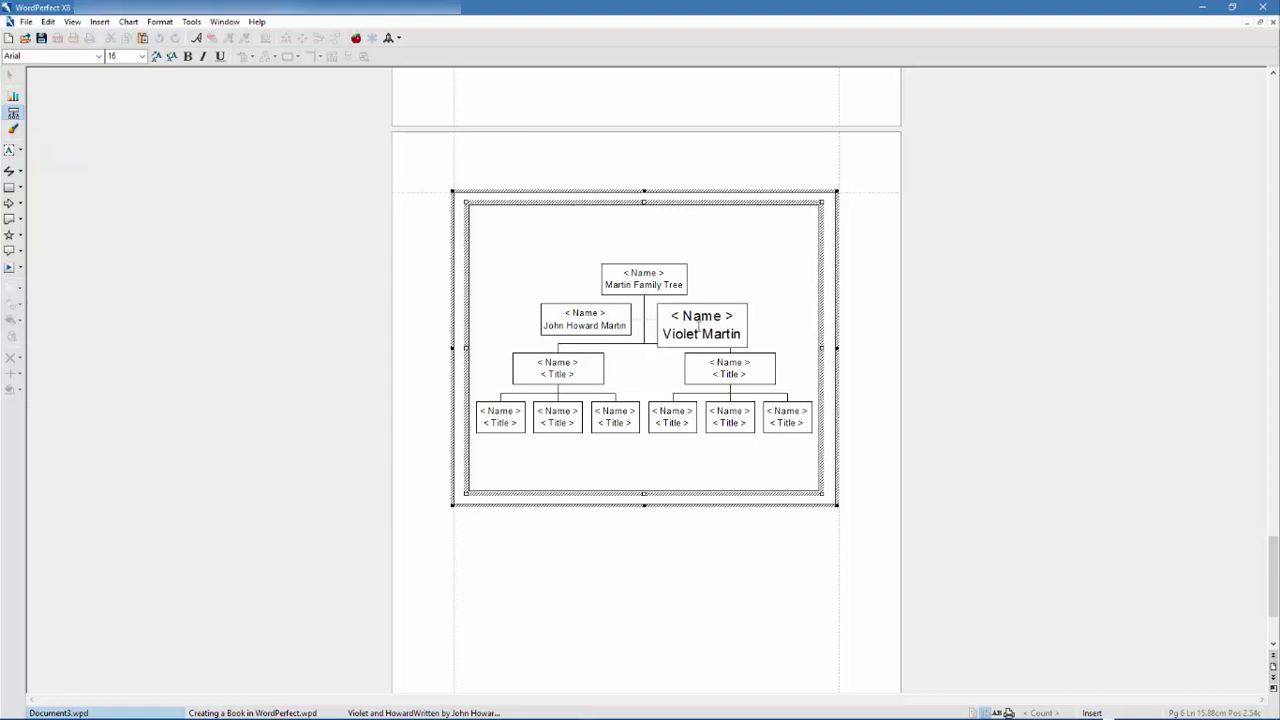
- Name the second-level boxes Robert and Gillian
left_click(562, 372)
left_click(563, 371)
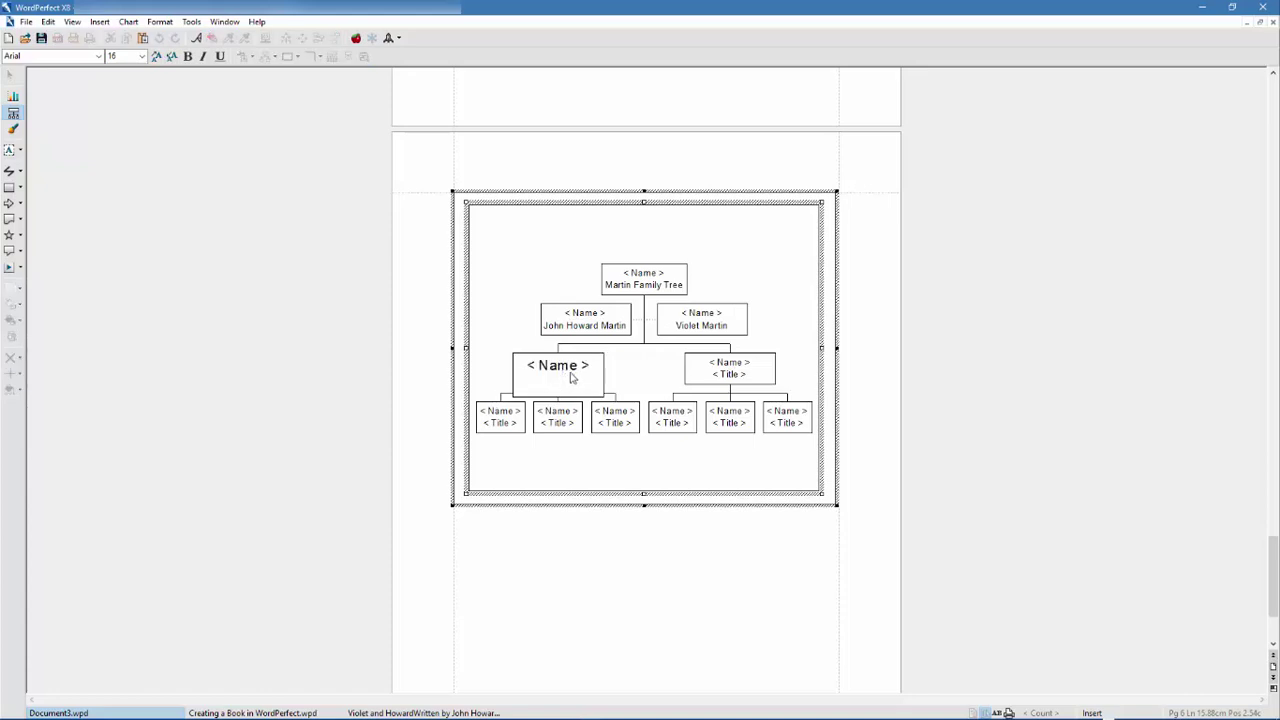
type("Robert")
left_click(723, 379)
left_click(722, 378)
type("Gillian")
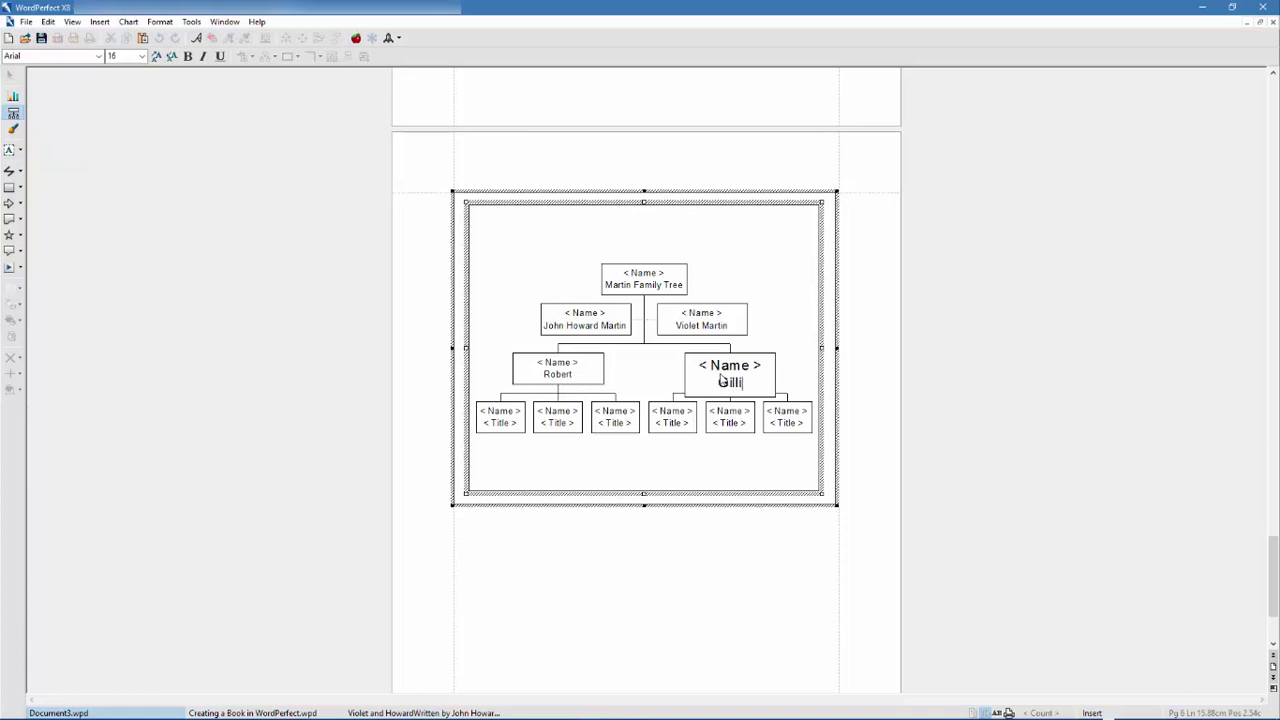
left_click(635, 384)
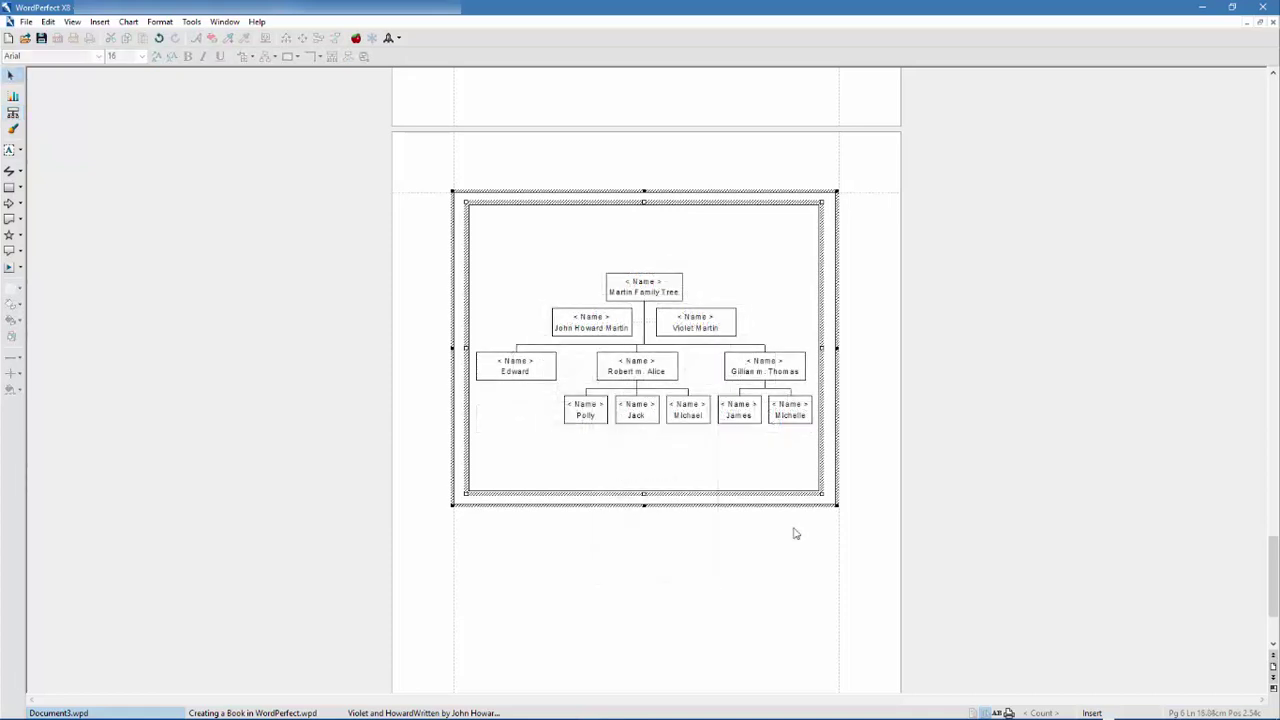
- Exit organization chart editing and deselect the chart to return to the document text
left_click(795, 534)
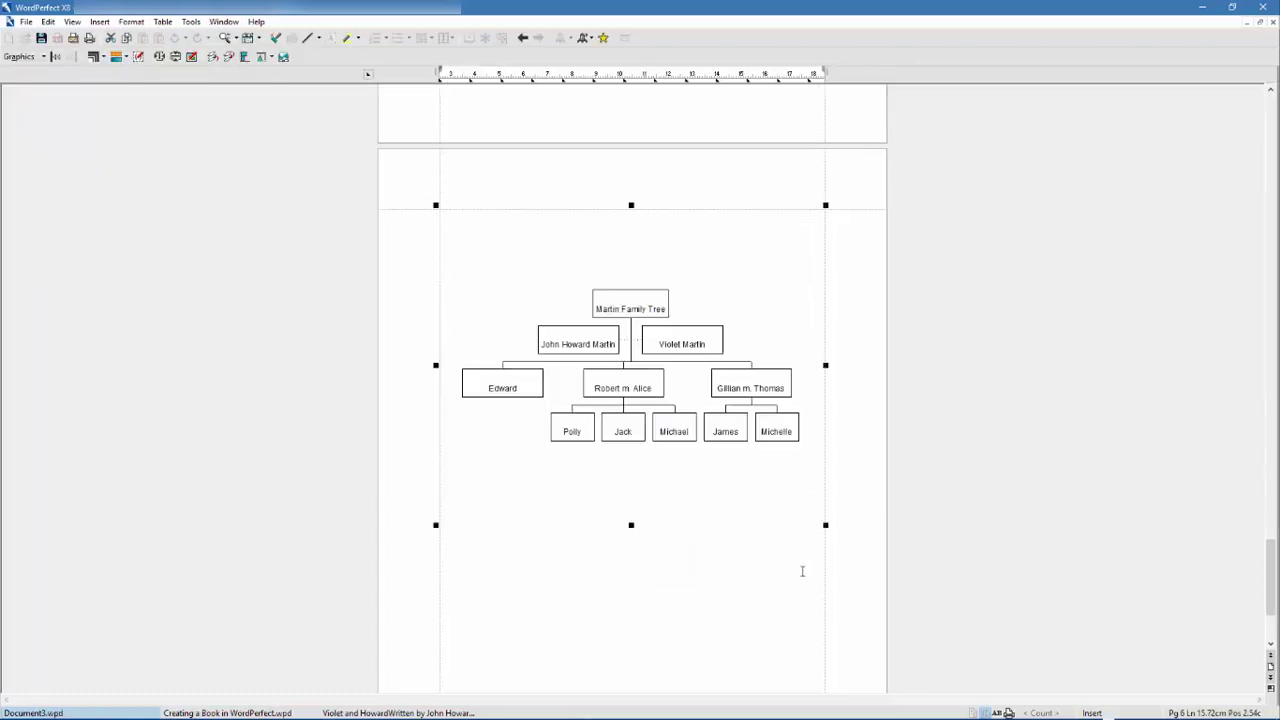
left_click(806, 604)
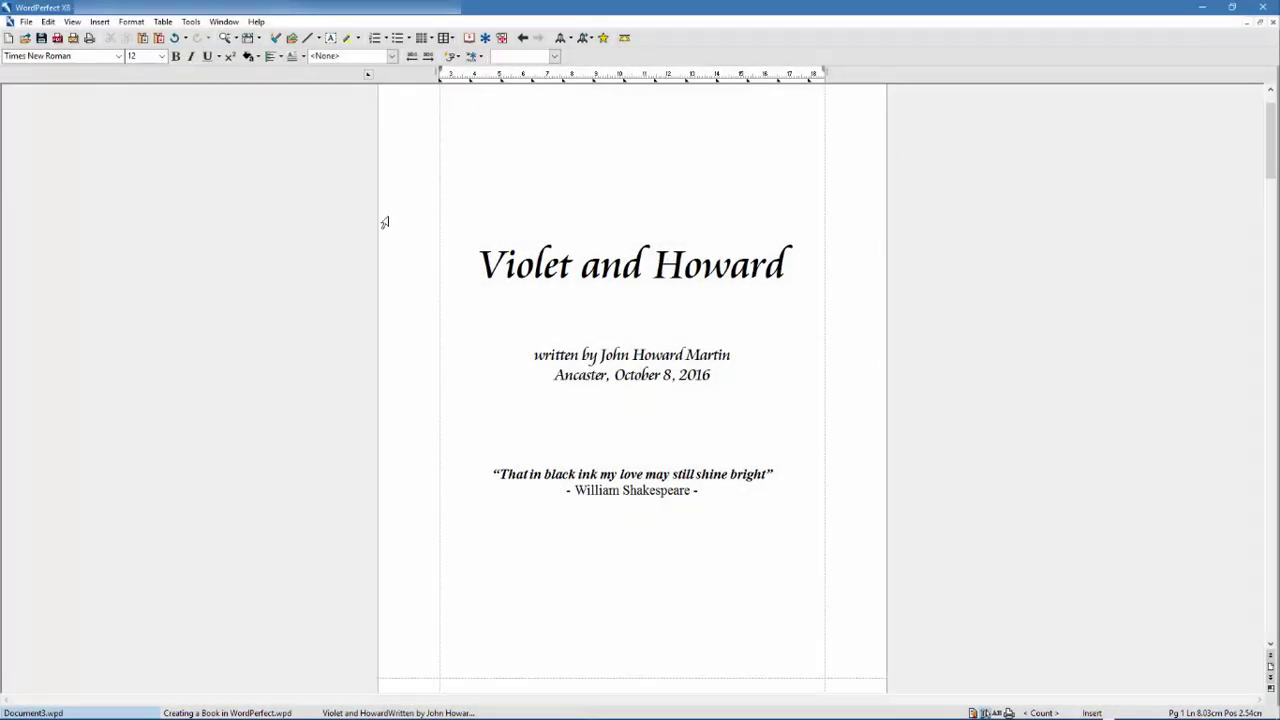
left_click(25, 22)
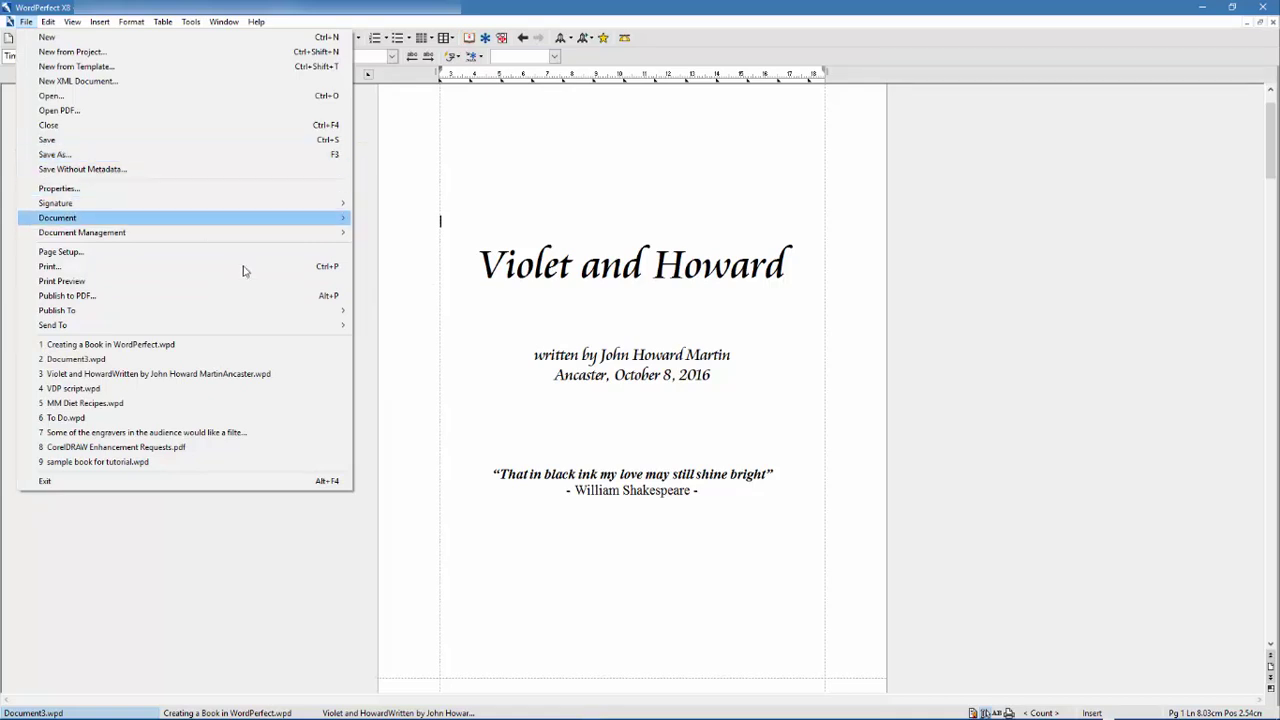
left_click(484, 558)
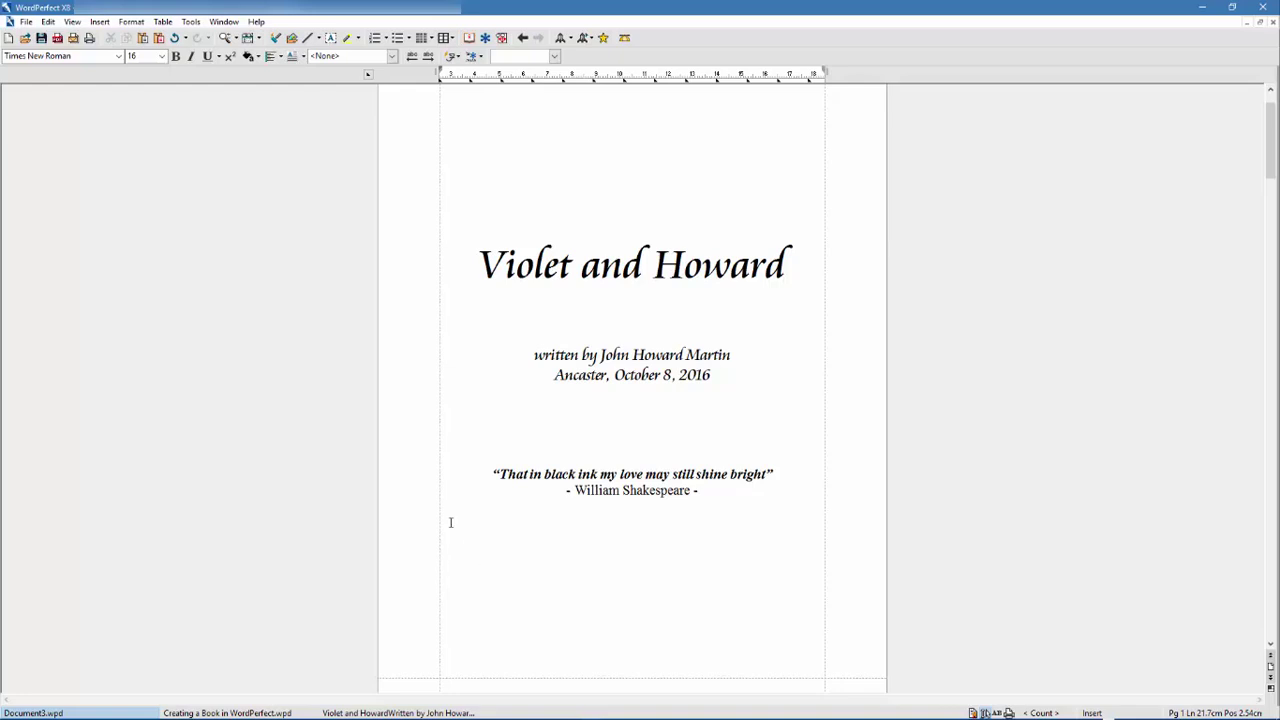
left_click(26, 22)
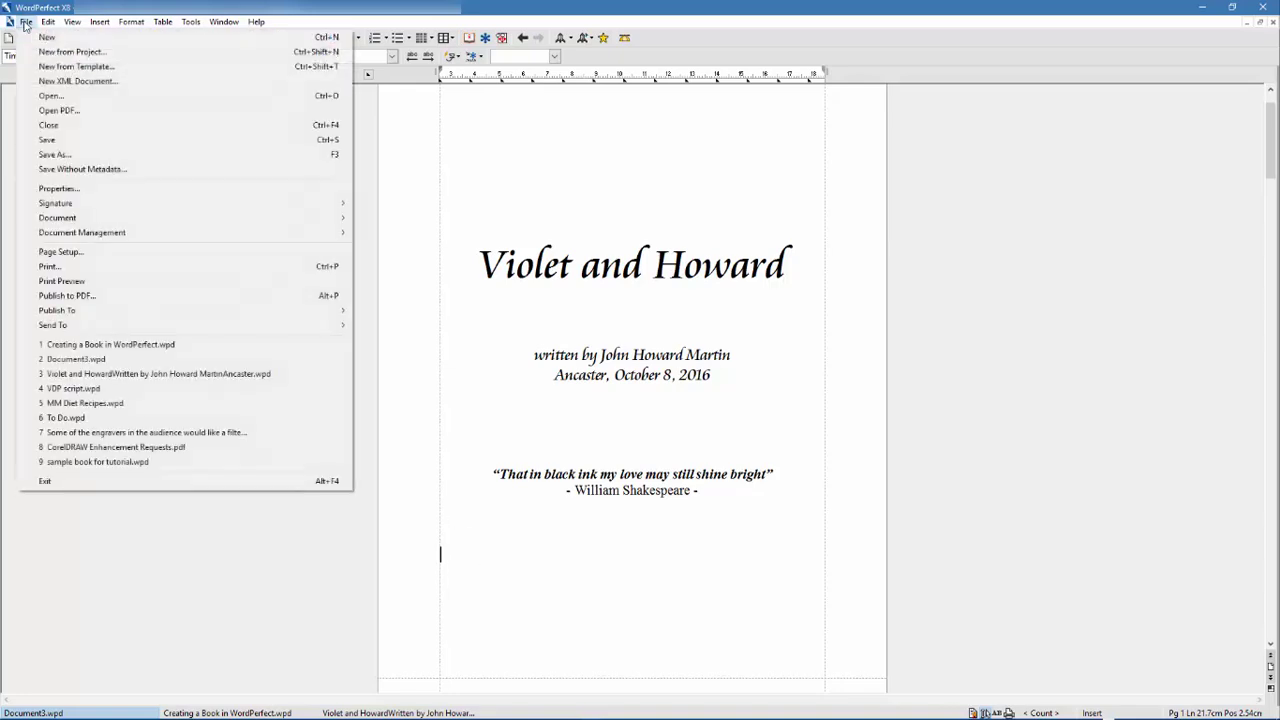
- Open the PerfectExpert dialog via File > New from Project
left_click(112, 55)
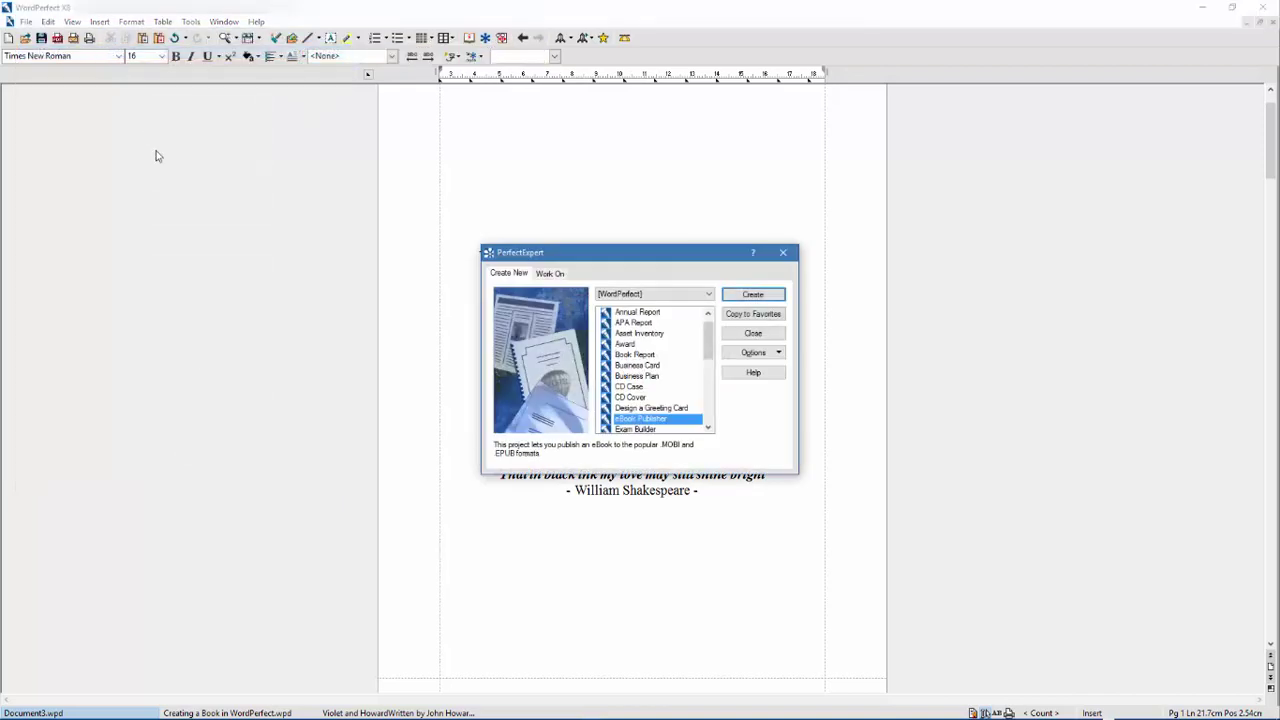